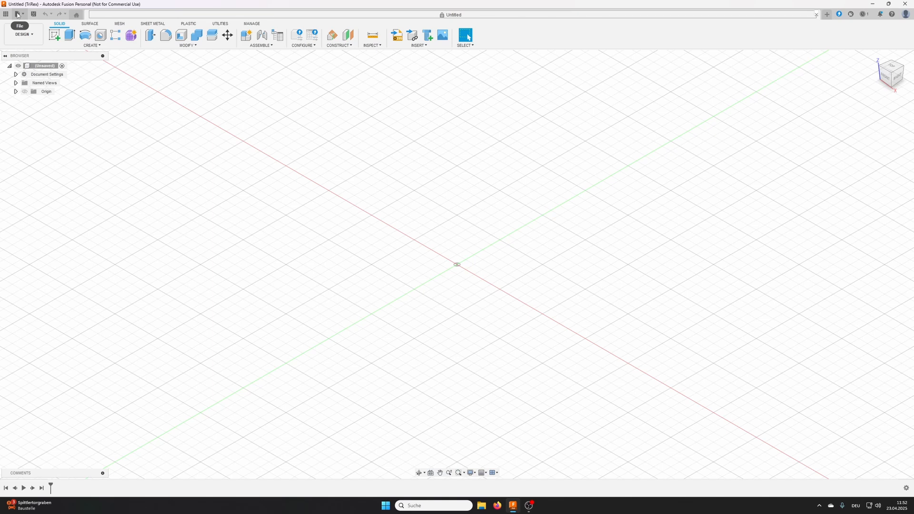
Open Rotary Switch 45Deg.step from the computer and save it as Rotary Switch 45Deg in YouTube > Templates > Rotary Switch
{"action": "left_click", "coordinate": [17, 14]}
{"action": "left_click", "coordinate": [34, 60]}
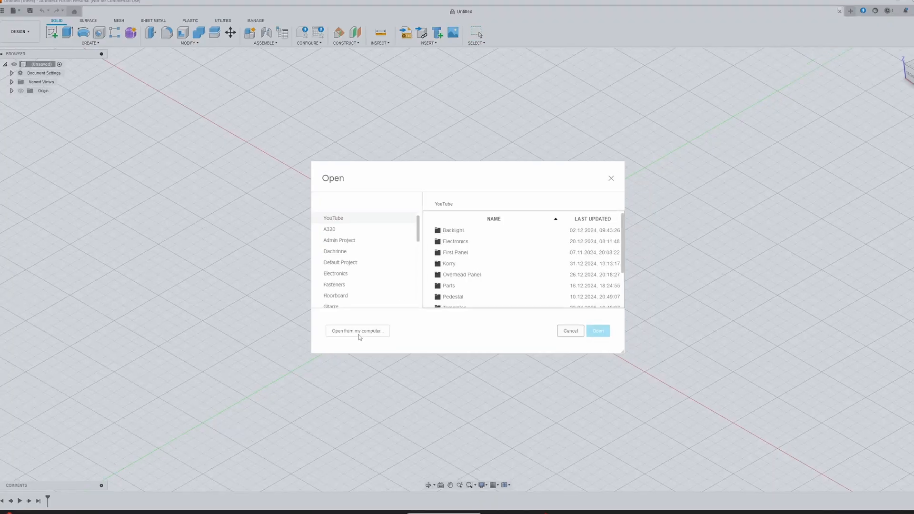
{"action": "left_click", "coordinate": [351, 323]}
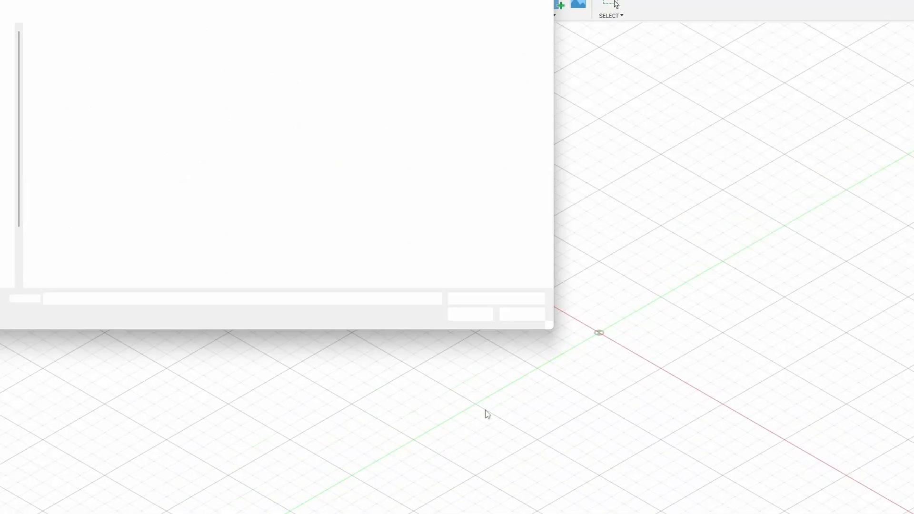
{"action": "left_click", "coordinate": [51, 50]}
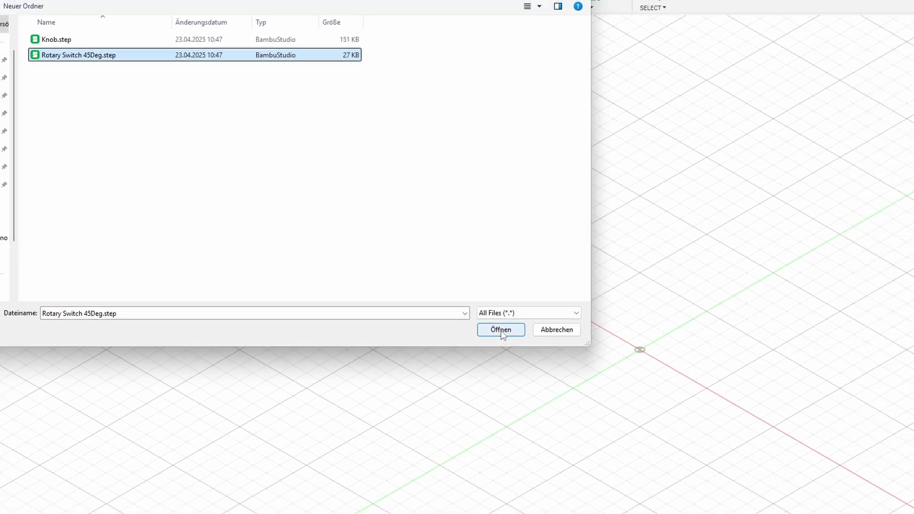
{"action": "left_click", "coordinate": [502, 332]}
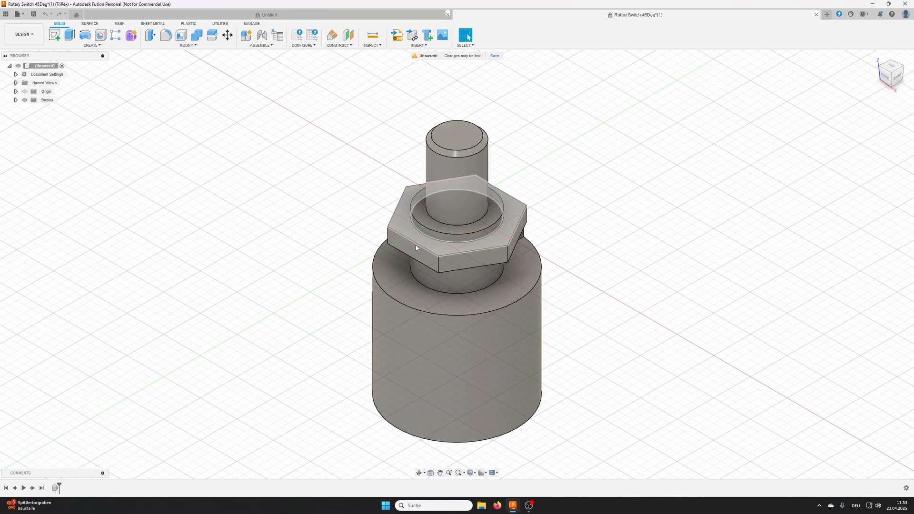
{"action": "left_click", "coordinate": [34, 14]}
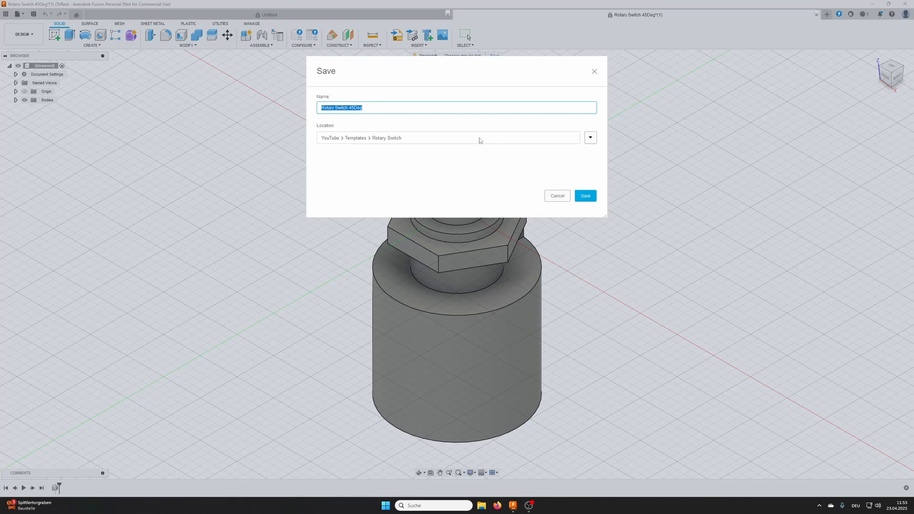
{"action": "left_click", "coordinate": [586, 196]}
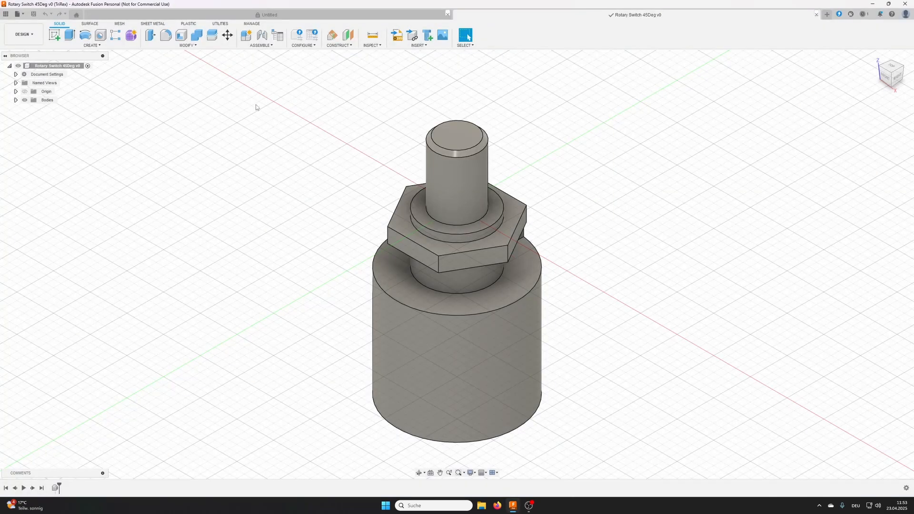
Open Knob.step from the computer and save it as Knob in YouTube > Templates > Rotary Switch
{"action": "left_click", "coordinate": [18, 14]}
{"action": "left_click", "coordinate": [30, 25]}
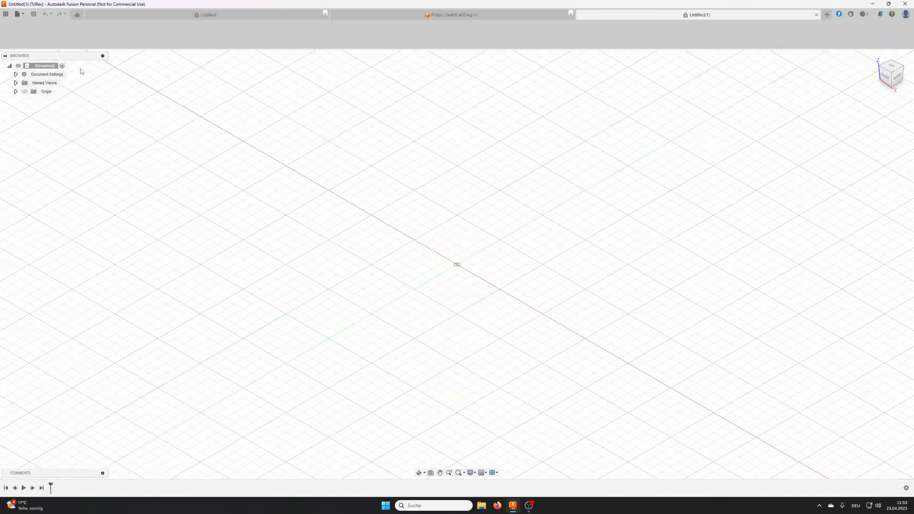
{"action": "left_click", "coordinate": [19, 14]}
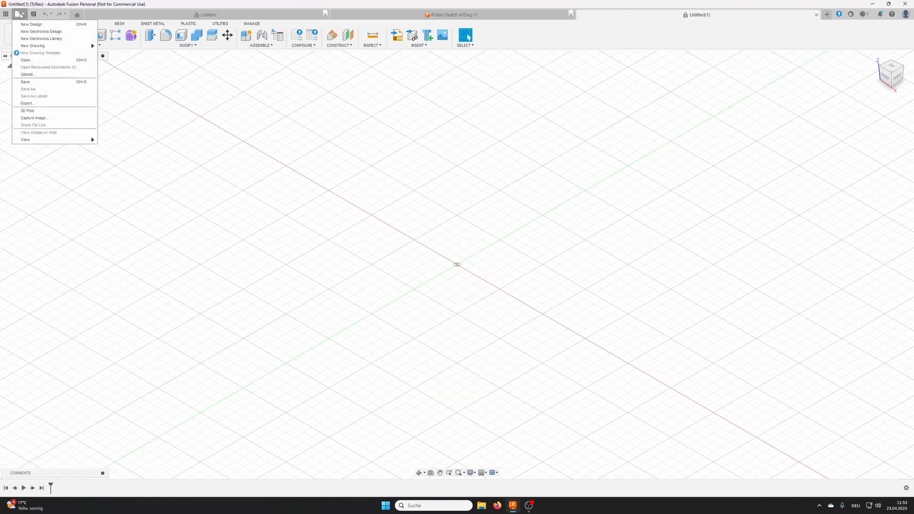
{"action": "left_click", "coordinate": [26, 61]}
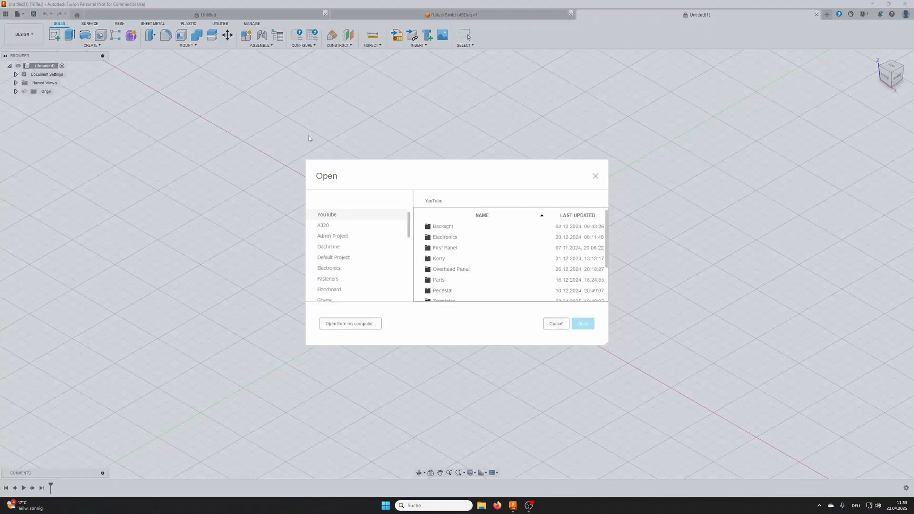
{"action": "left_click", "coordinate": [357, 324]}
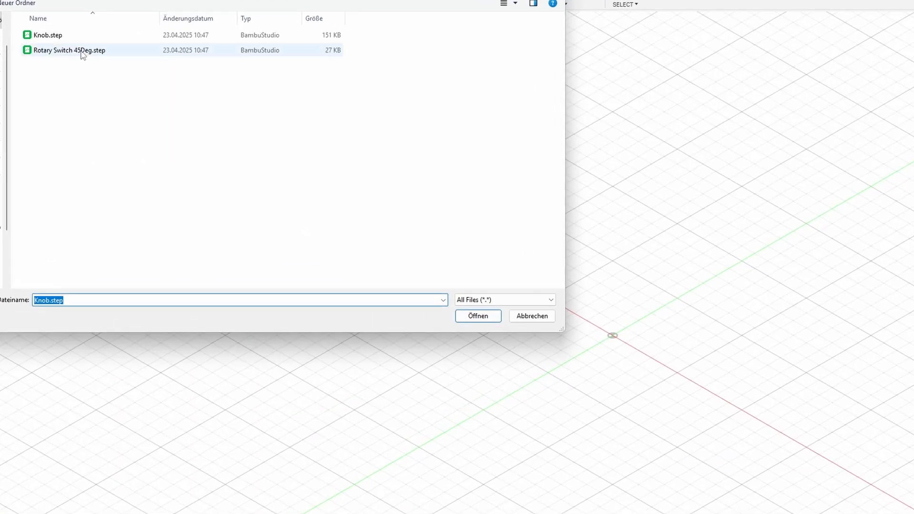
{"action": "left_click", "coordinate": [48, 39]}
{"action": "left_click", "coordinate": [477, 315]}
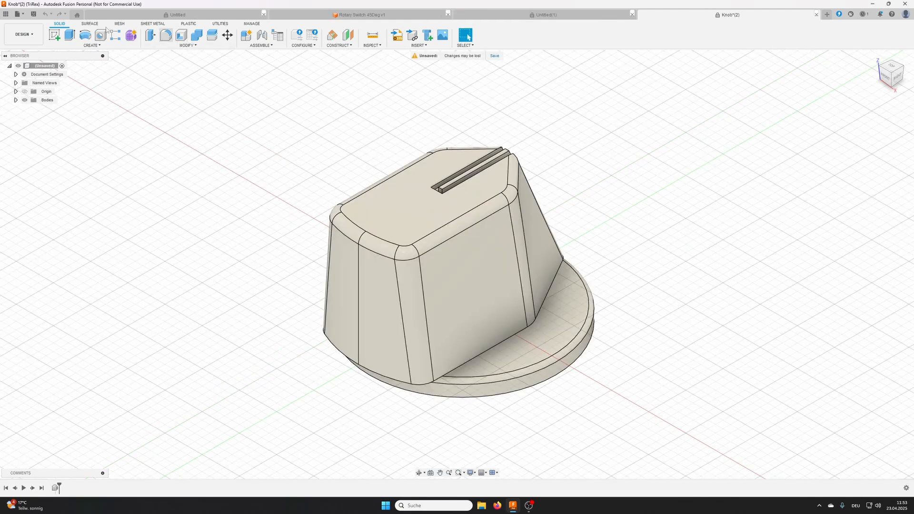
{"action": "left_click", "coordinate": [35, 13]}
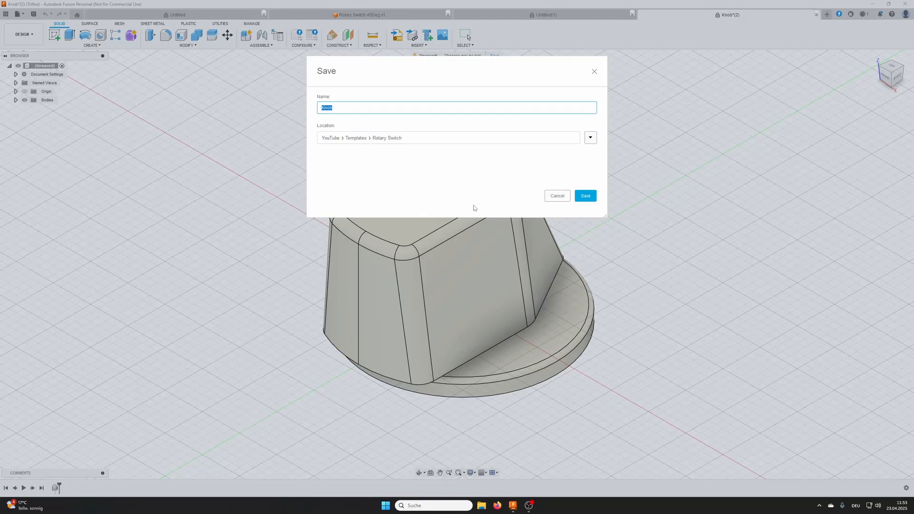
{"action": "left_click", "coordinate": [582, 199]}
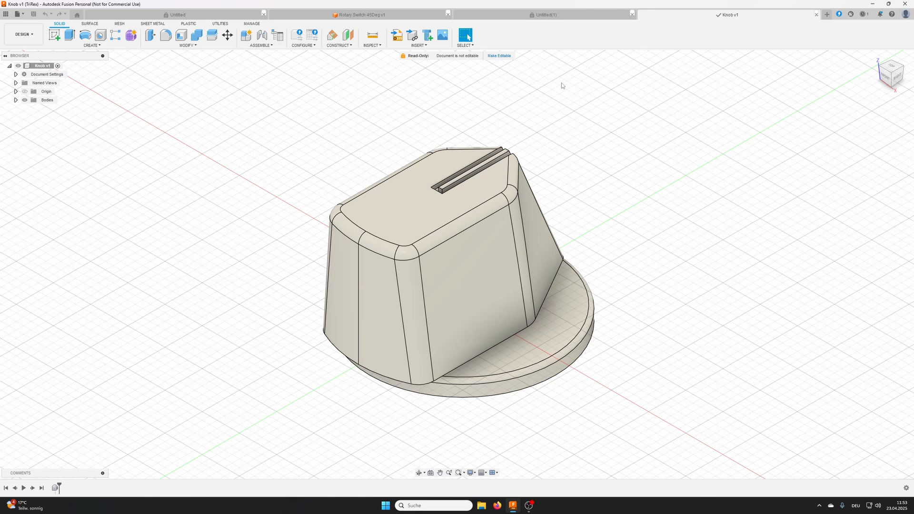
Close the Rotary Switch 45Deg, Knob and extra blank designs, keeping only the first untitled design open
{"action": "left_click", "coordinate": [447, 14]}
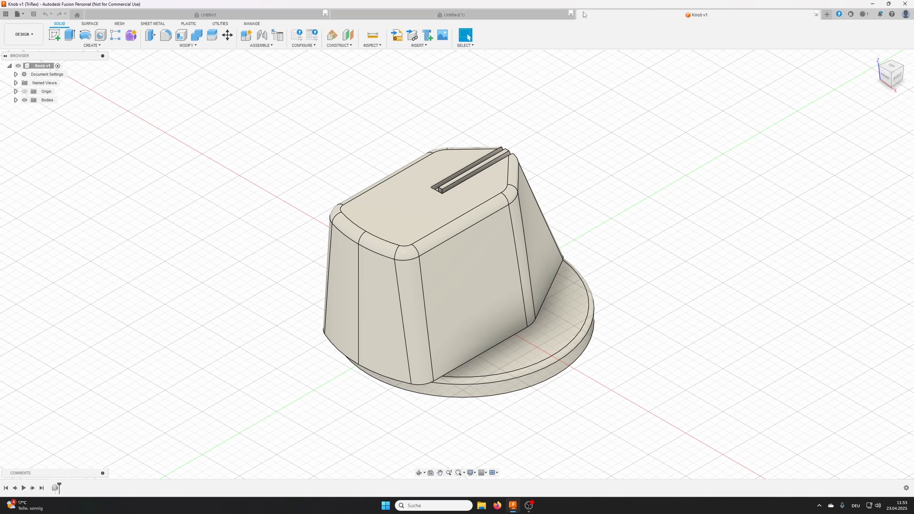
{"action": "left_click", "coordinate": [817, 14]}
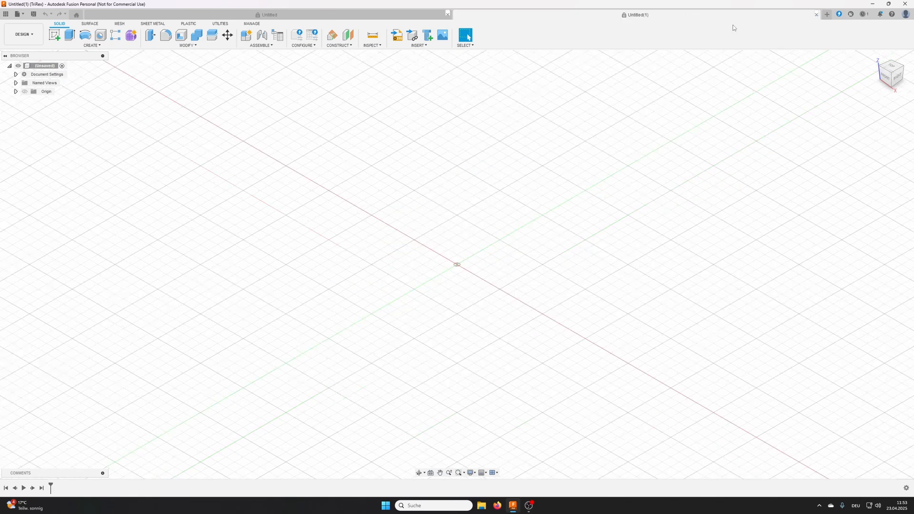
{"action": "left_click", "coordinate": [816, 14]}
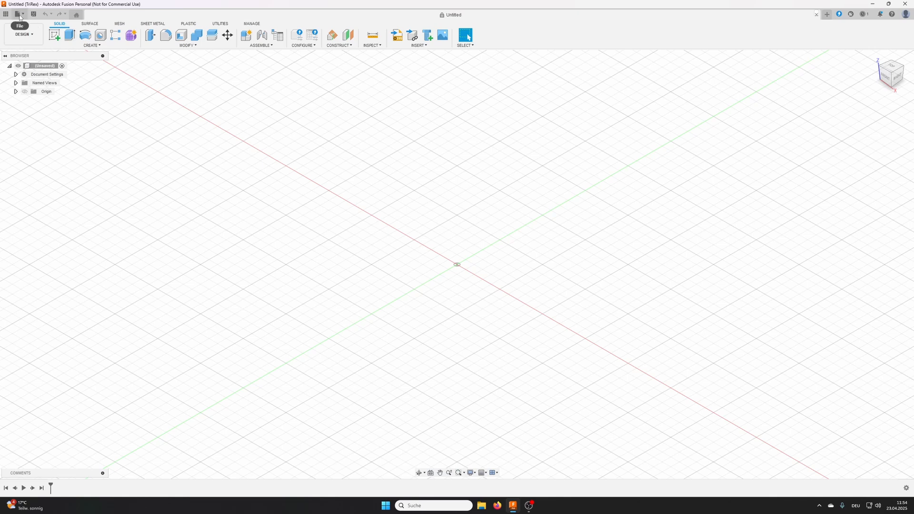
Save the empty design as Rotary Swich Template in YouTube > Templates > Rotary Switch
{"action": "left_click", "coordinate": [33, 14]}
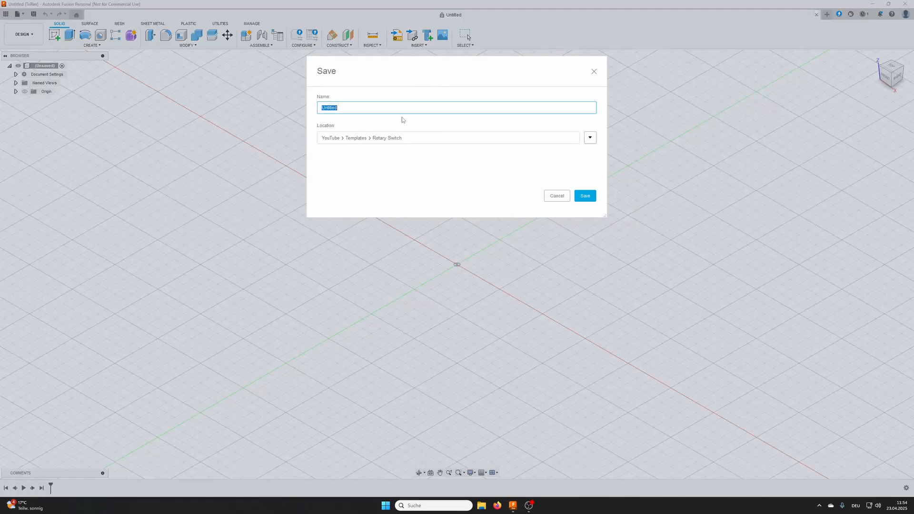
{"action": "type", "text": "Rotary Swich Templa"}
{"action": "left_click", "coordinate": [585, 196]}
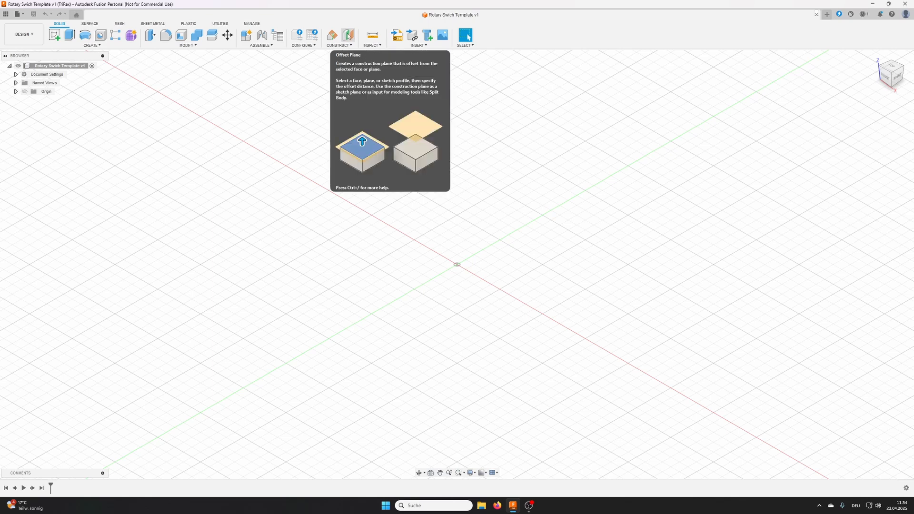
Create a construction plane offset -10 mm from the XY plane
{"action": "left_click", "coordinate": [348, 36]}
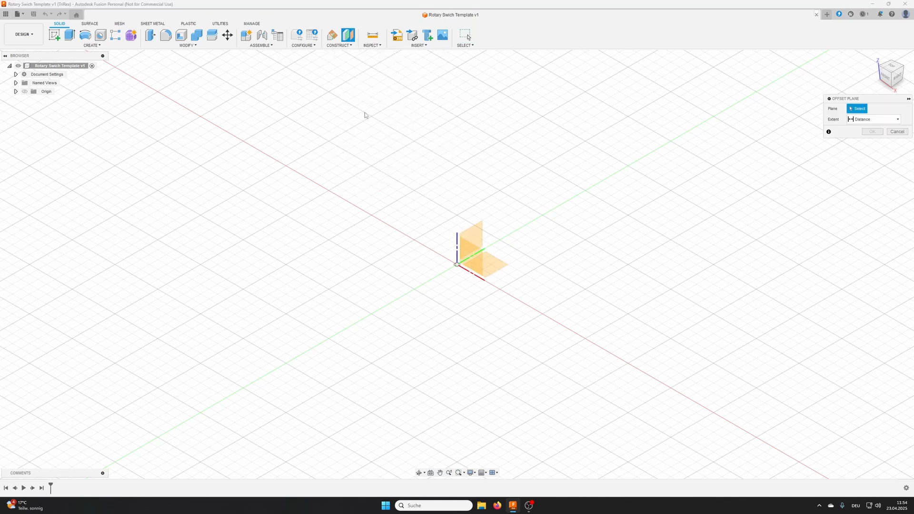
{"action": "left_click", "coordinate": [495, 269]}
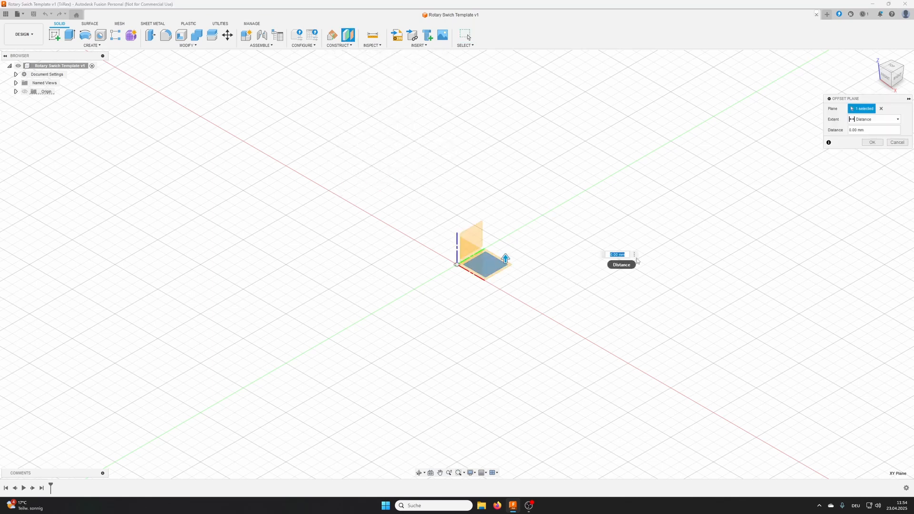
{"action": "type", "text": "-10"}
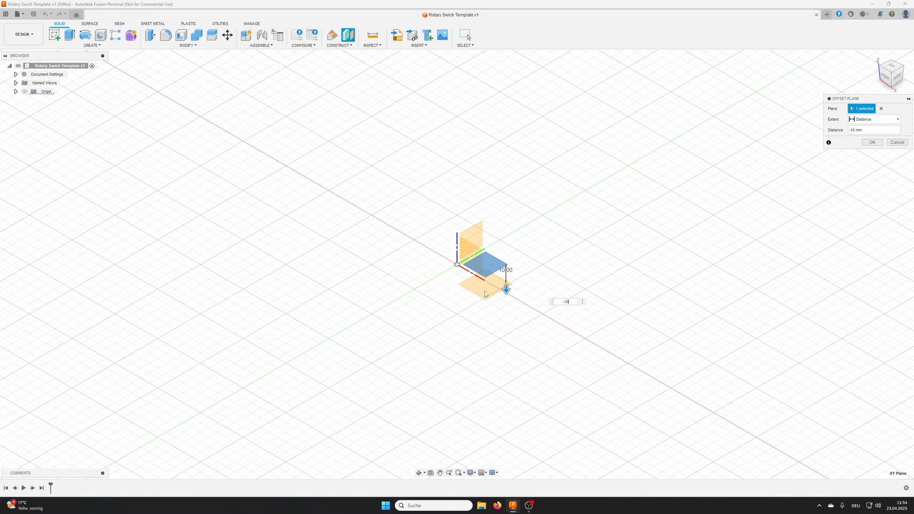
{"action": "left_click", "coordinate": [872, 143]}
Start a sketch on the offset plane and draw a construction circle about 47 mm in diameter centred on the origin
{"action": "middle_click_drag", "start_coordinate": [419, 245], "coordinate": [454, 239], "text": "shift"}
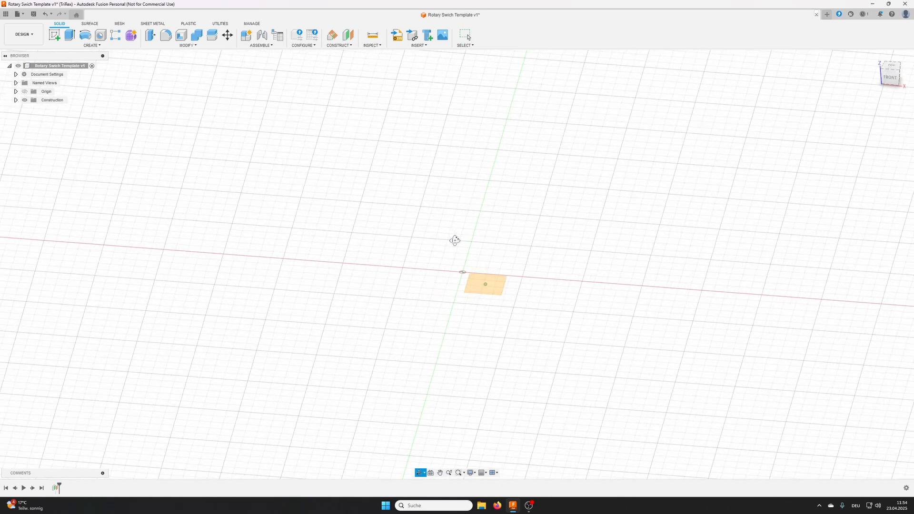
{"action": "left_click", "coordinate": [54, 35]}
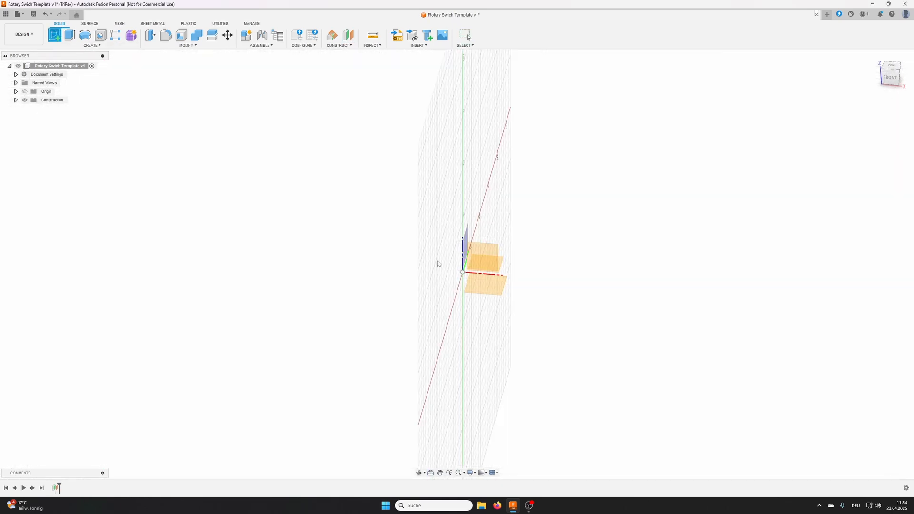
{"action": "left_click", "coordinate": [474, 259]}
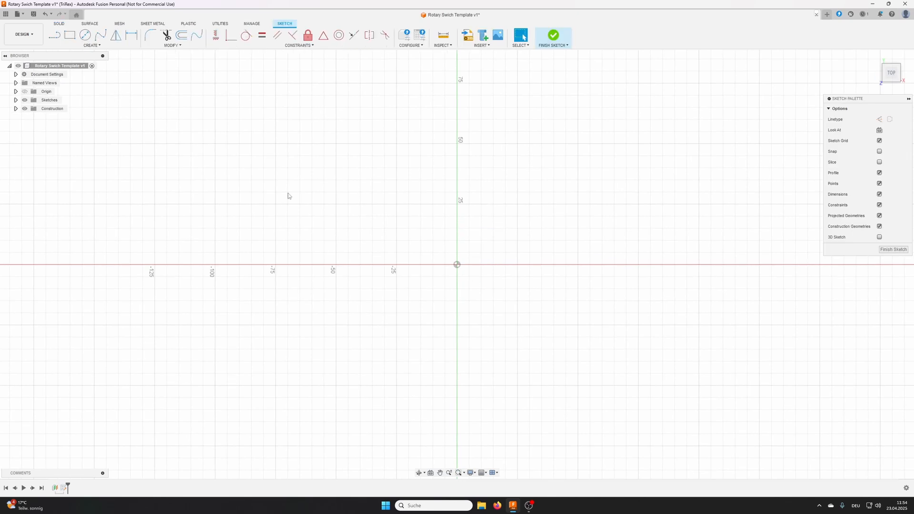
{"action": "left_click", "coordinate": [85, 35]}
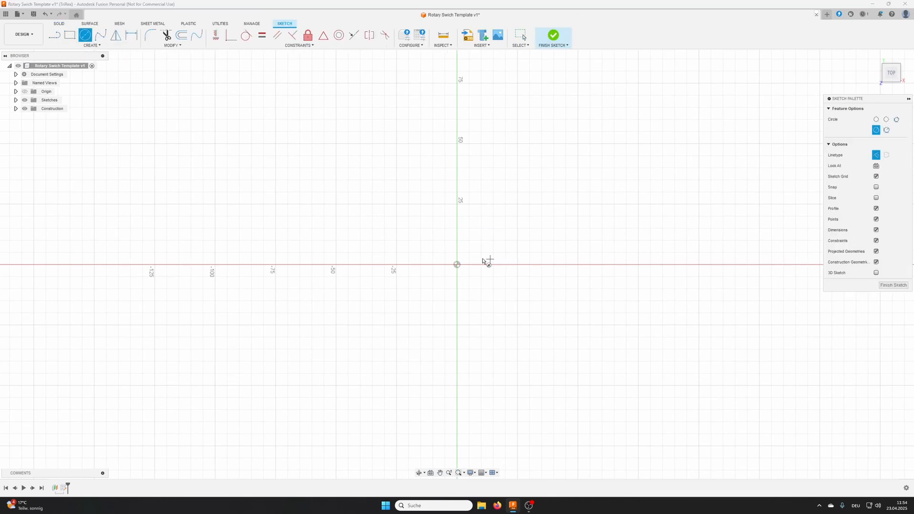
{"action": "left_click", "coordinate": [875, 155]}
{"action": "left_click", "coordinate": [457, 265]}
{"action": "left_click", "coordinate": [503, 232]}
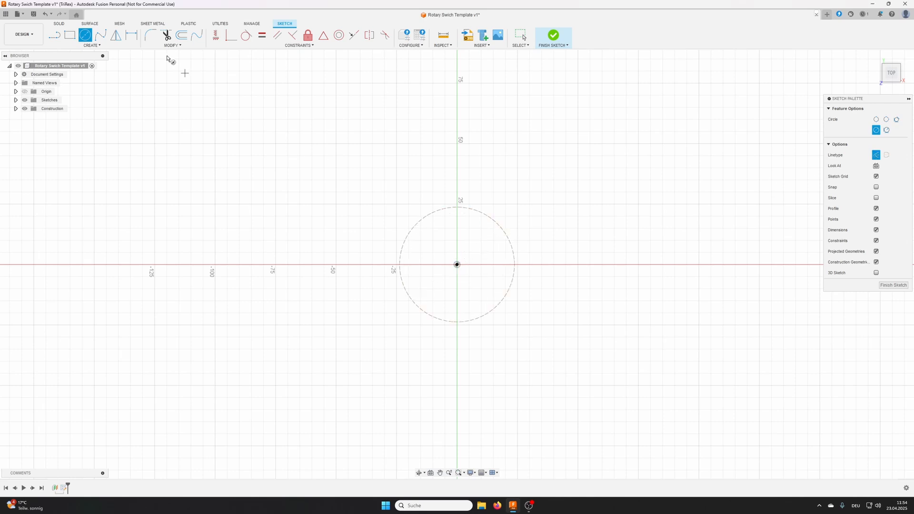
Dimension the construction circle to a diameter of 20 mm and finish the sketch
{"action": "left_click", "coordinate": [132, 36]}
{"action": "left_click", "coordinate": [433, 211]}
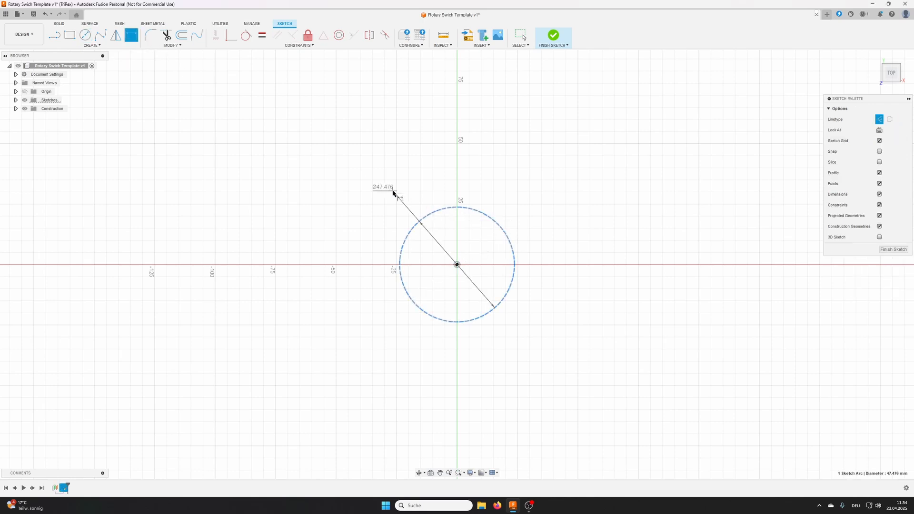
{"action": "left_click", "coordinate": [394, 192]}
{"action": "type", "text": "20"}
{"action": "key", "text": "Return"}
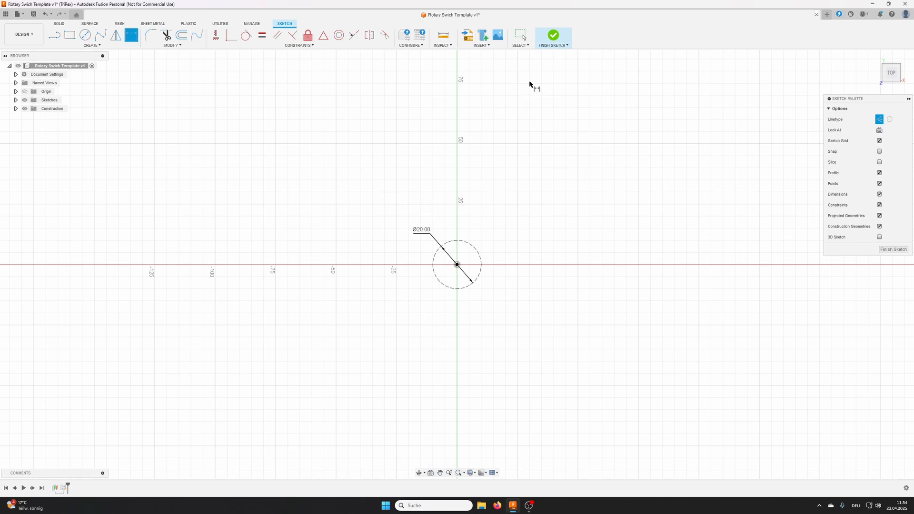
{"action": "left_click", "coordinate": [553, 37]}
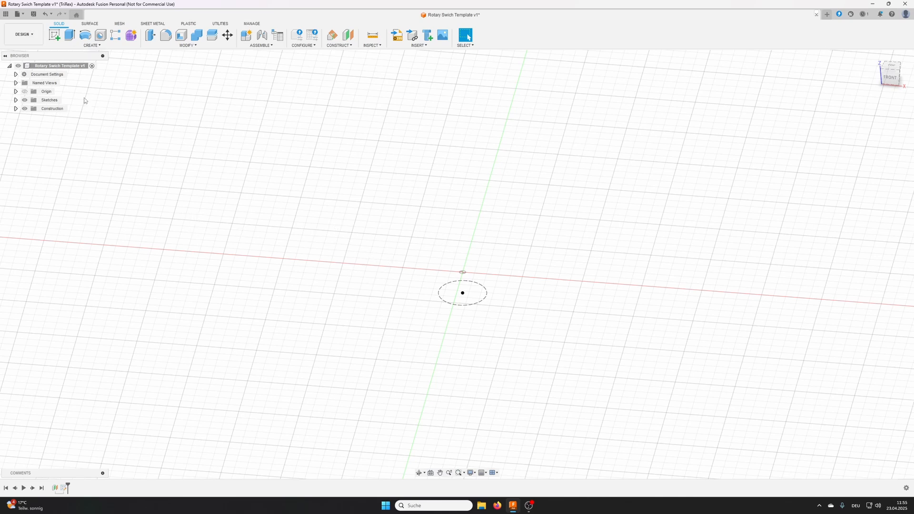
Insert the Rotary Switch 45Deg design from YouTube > Templates > Rotary Switch, offset 20 mm along X
{"action": "left_click", "coordinate": [5, 14]}
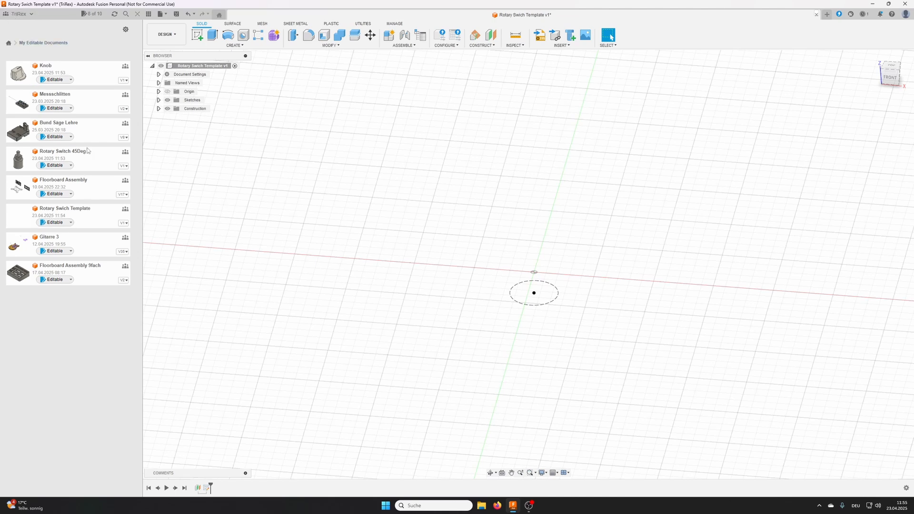
{"action": "left_click", "coordinate": [8, 44]}
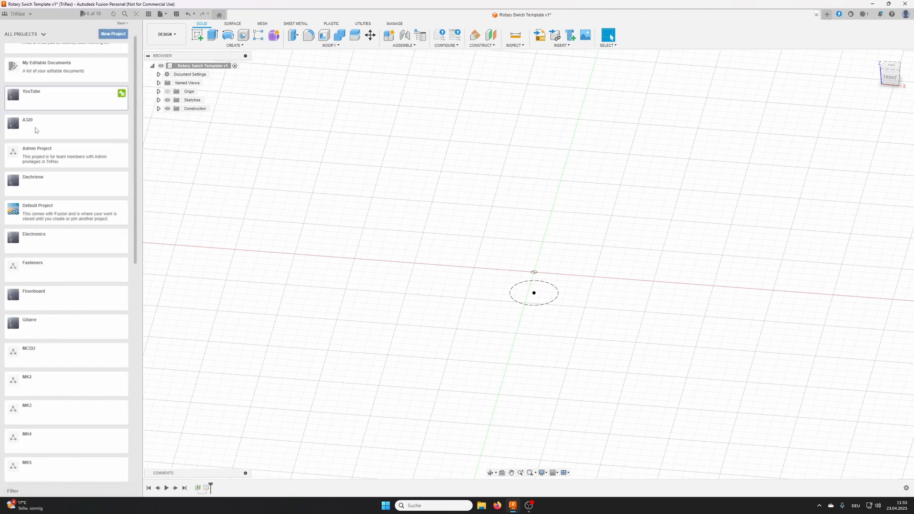
{"action": "left_click", "coordinate": [47, 92]}
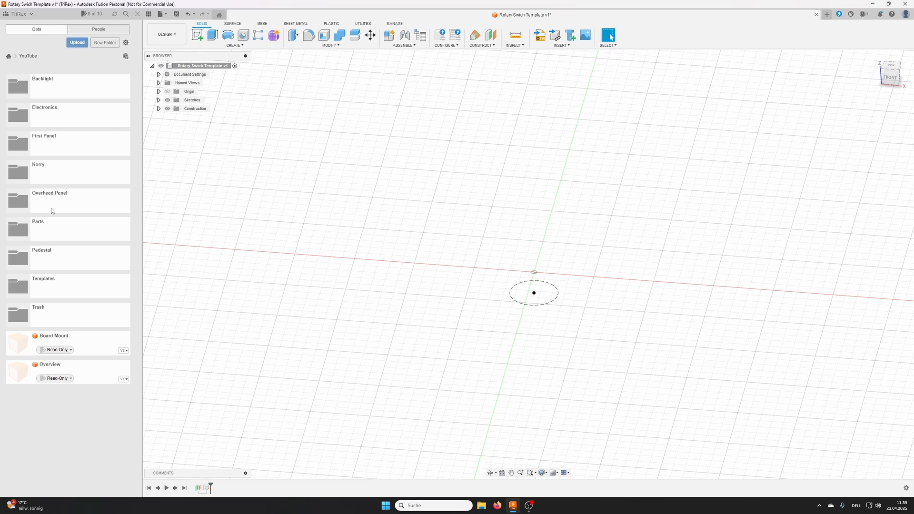
{"action": "left_click", "coordinate": [65, 284]}
{"action": "left_click", "coordinate": [47, 85]}
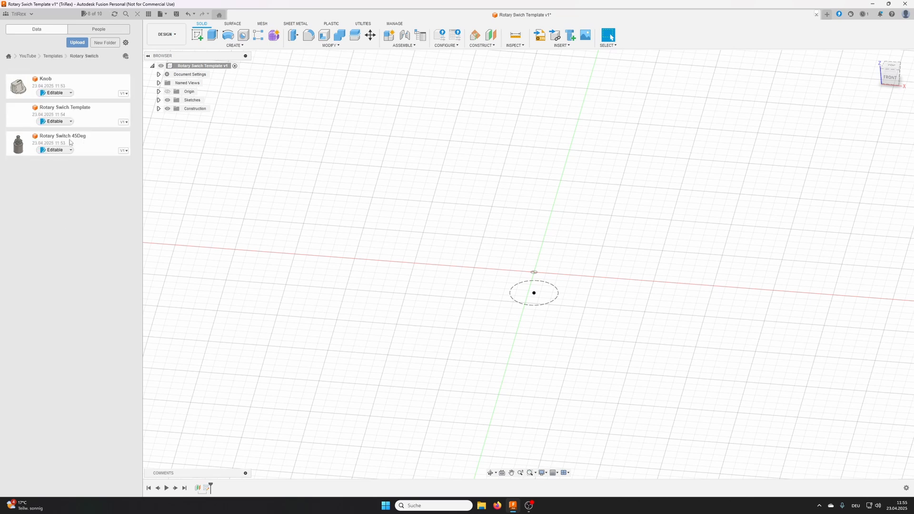
{"action": "left_click_drag", "start_coordinate": [49, 139], "coordinate": [499, 213]}
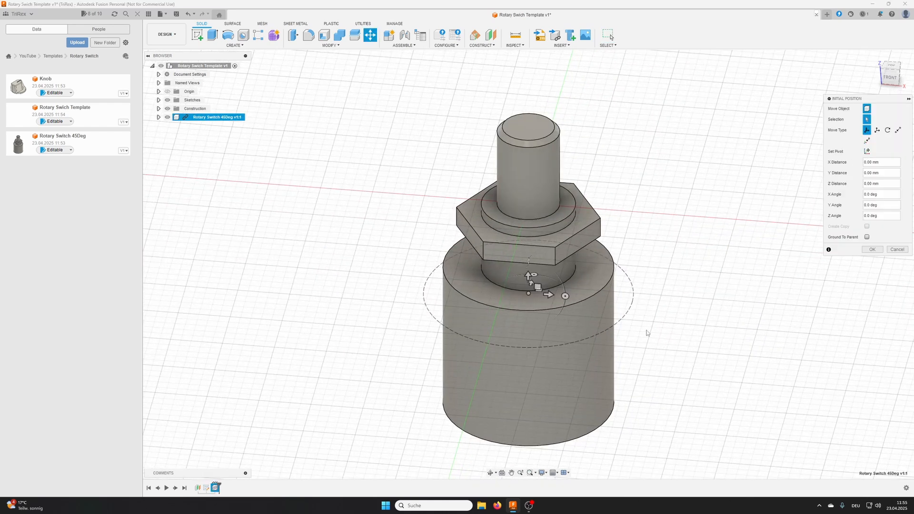
{"action": "left_click_drag", "start_coordinate": [548, 294], "coordinate": [759, 312]}
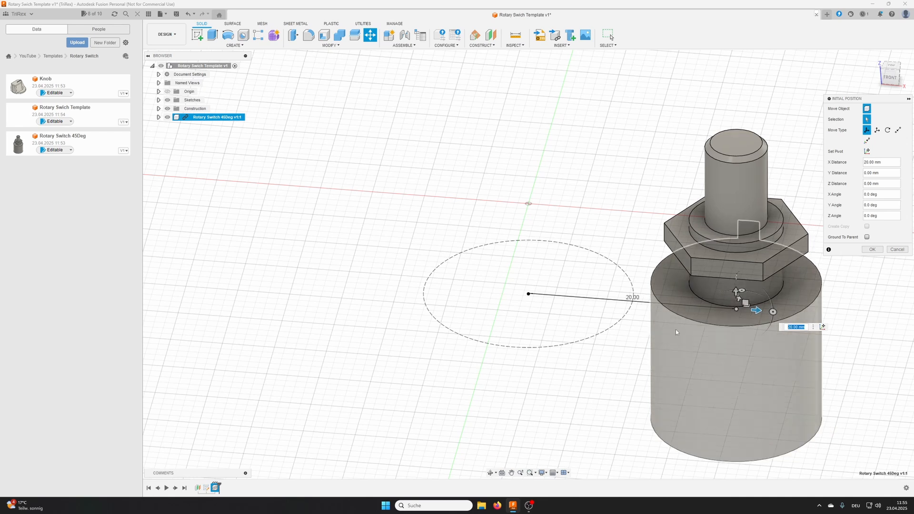
{"action": "left_click", "coordinate": [870, 250]}
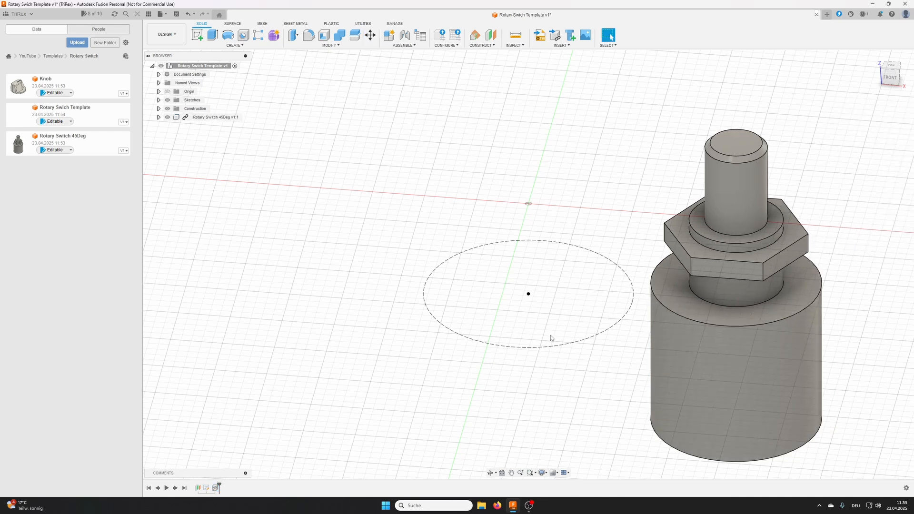
Joint the switch to the offset-plane sketch, snapping the circular edge under its hex nut to the construction circle's centre
{"action": "mouse_move", "coordinate": [586, 300]}
{"action": "middle_mouse_down", "text": "shift"}
{"action": "mouse_move", "coordinate": [612, 311]}
{"action": "mouse_move", "coordinate": [571, 305]}
{"action": "middle_mouse_up", "text": "shift"}
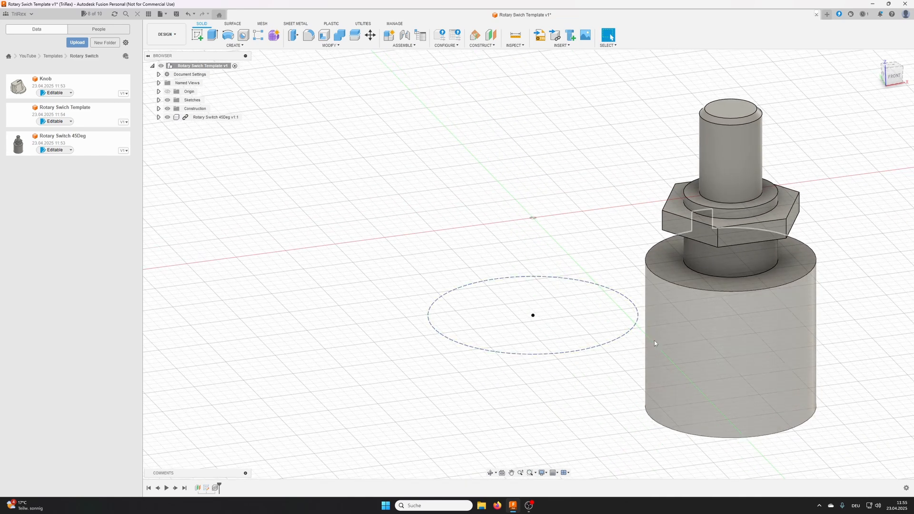
{"action": "mouse_move", "coordinate": [657, 347]}
{"action": "middle_mouse_down", "text": "shift"}
{"action": "mouse_move", "coordinate": [622, 287]}
{"action": "mouse_move", "coordinate": [625, 270]}
{"action": "mouse_move", "coordinate": [625, 291]}
{"action": "mouse_move", "coordinate": [633, 286]}
{"action": "middle_mouse_up", "text": "shift"}
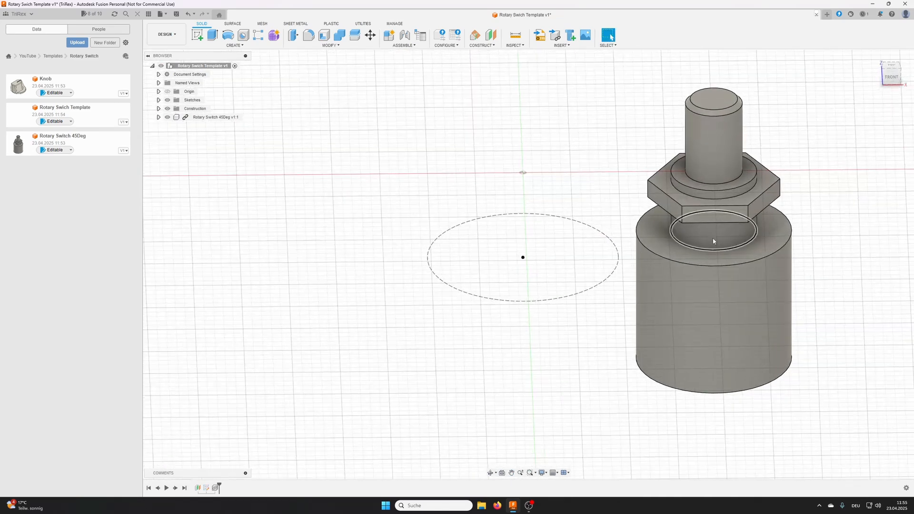
{"action": "key", "text": "Escape"}
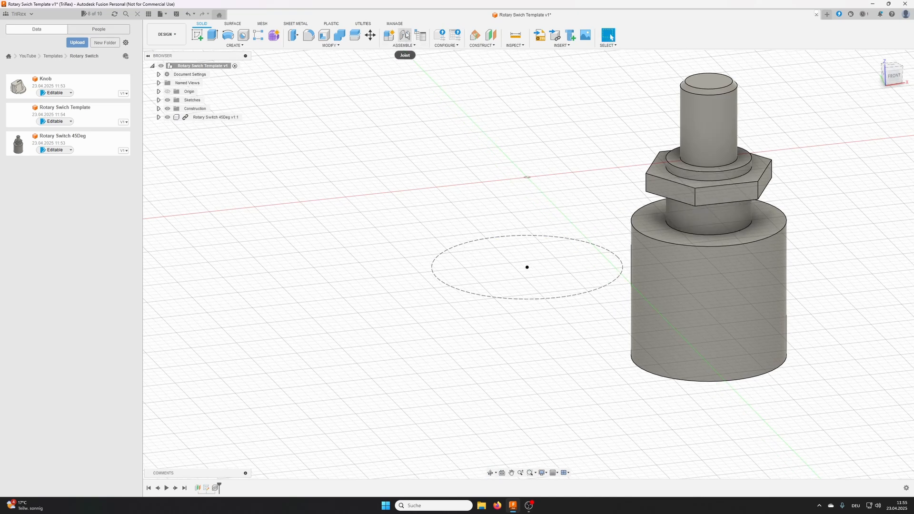
{"action": "left_click", "coordinate": [405, 36]}
{"action": "middle_click_drag", "start_coordinate": [691, 285], "coordinate": [743, 200], "text": "shift"}
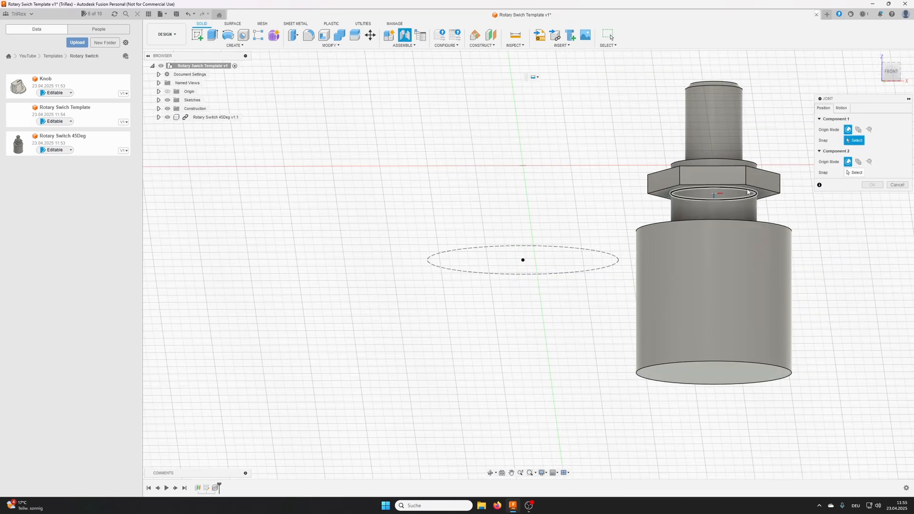
{"action": "scroll", "coordinate": [751, 191], "scroll_direction": "down", "scroll_amount": 1}
{"action": "scroll", "coordinate": [750, 189], "scroll_direction": "up", "scroll_amount": 5}
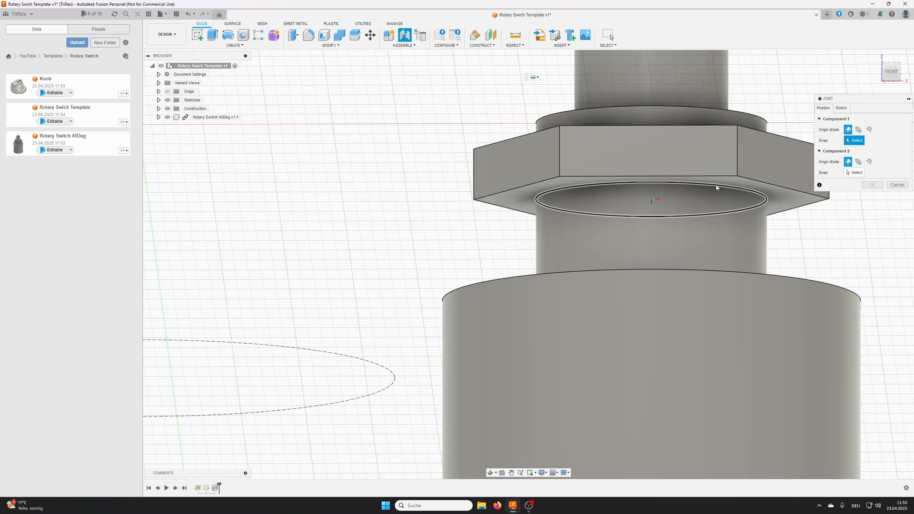
{"action": "left_click", "coordinate": [718, 189]}
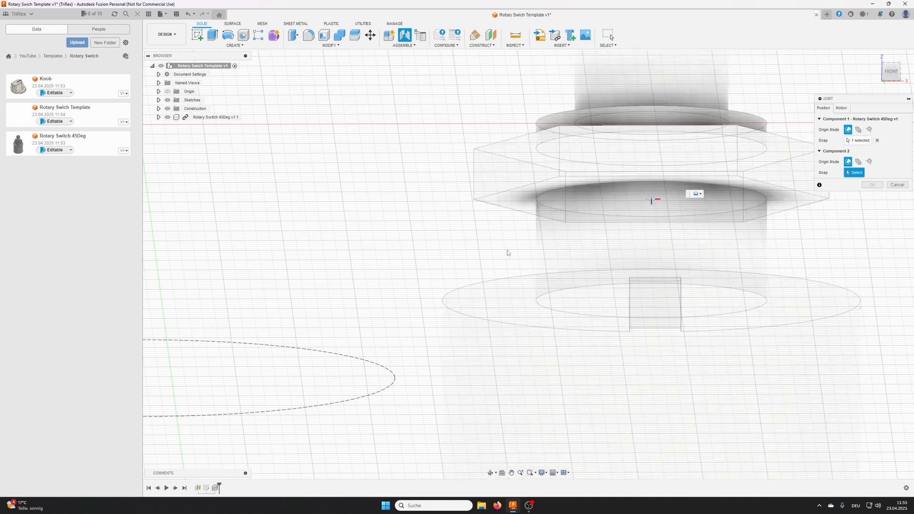
{"action": "scroll", "coordinate": [290, 327], "scroll_direction": "down", "scroll_amount": 4}
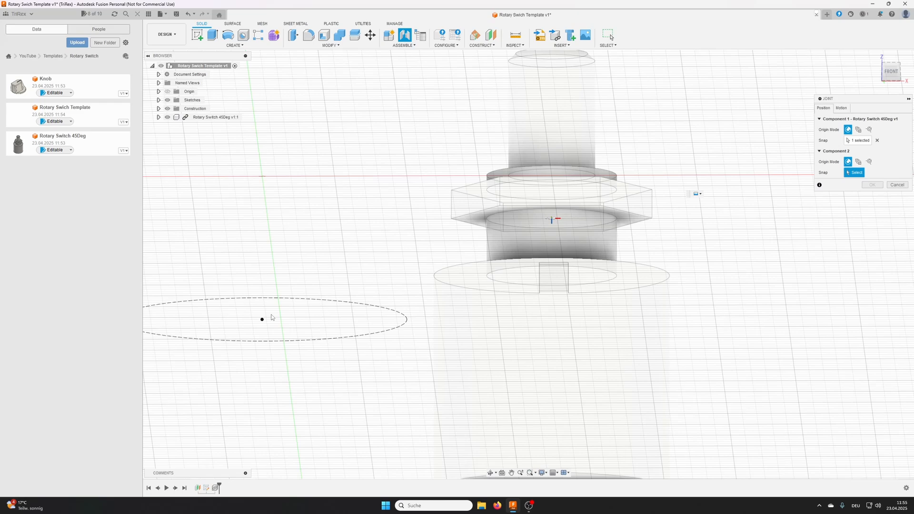
{"action": "left_click", "coordinate": [275, 343]}
{"action": "middle_click_drag", "start_coordinate": [275, 344], "coordinate": [415, 308], "text": "shift"}
{"action": "scroll", "coordinate": [601, 248], "scroll_direction": "down", "scroll_amount": 3}
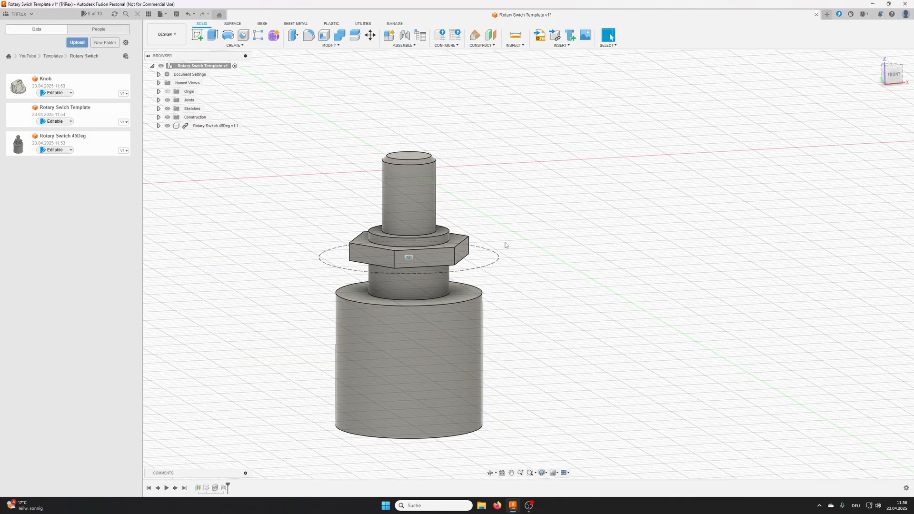
Start a sketch on the XY plane and draw a construction circle about 24 mm in diameter centred on the origin
{"action": "middle_click_drag", "start_coordinate": [506, 241], "coordinate": [495, 224], "text": "shift"}
{"action": "middle_click_drag", "start_coordinate": [261, 214], "coordinate": [378, 163], "text": "shift"}
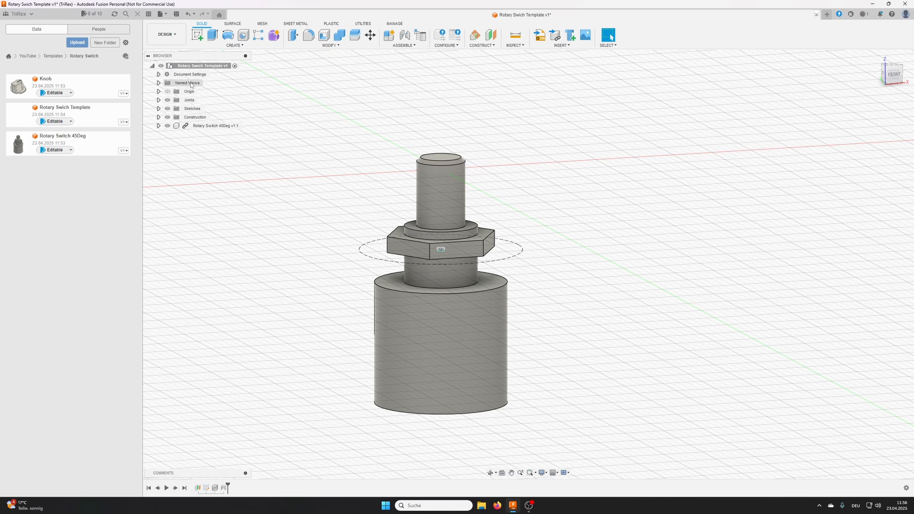
{"action": "left_click", "coordinate": [199, 36]}
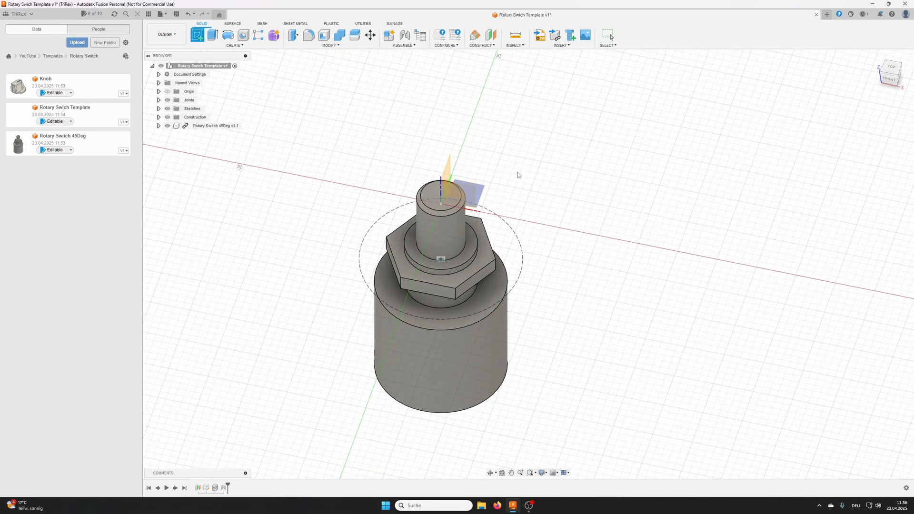
{"action": "left_click", "coordinate": [482, 191]}
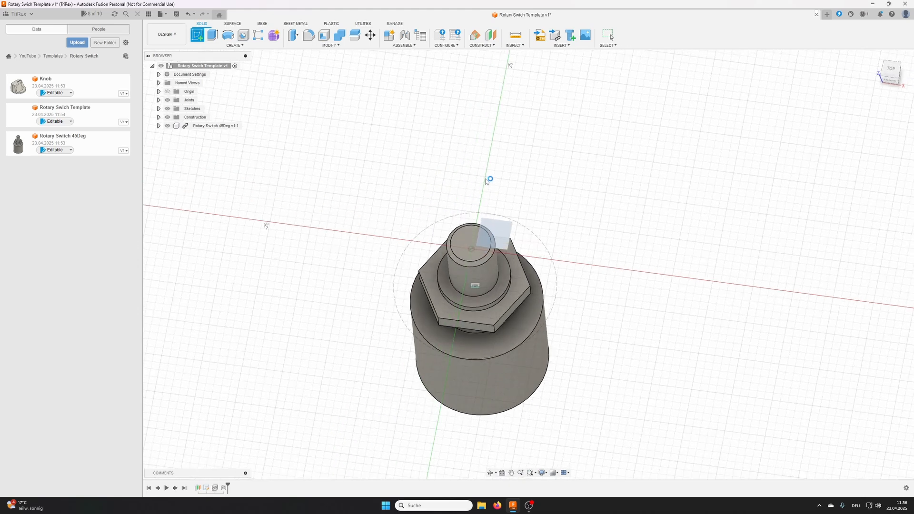
{"action": "key", "text": "c"}
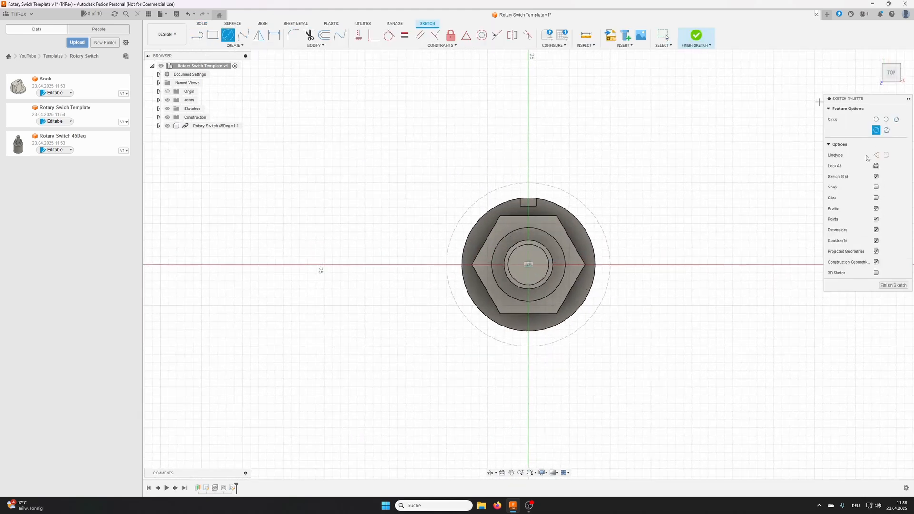
{"action": "left_click", "coordinate": [876, 155]}
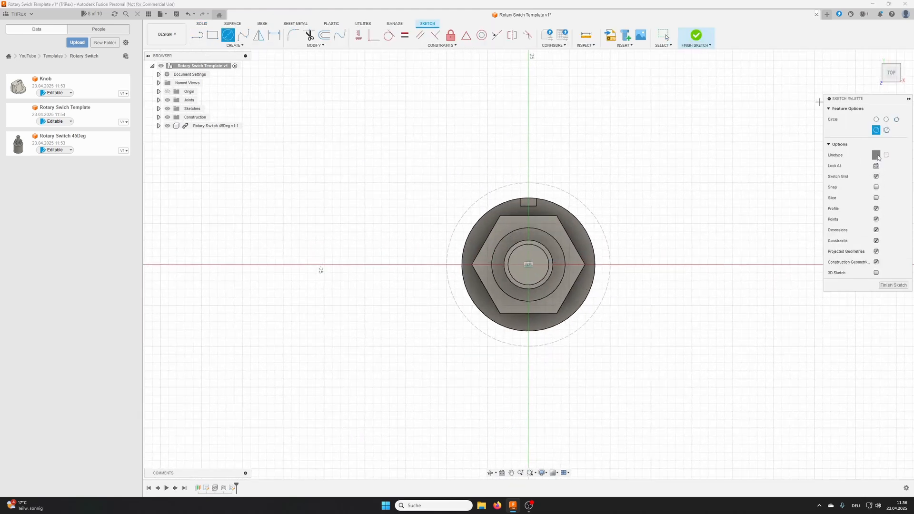
{"action": "left_click", "coordinate": [529, 265]}
{"action": "left_click", "coordinate": [541, 165]}
Dimension the XY-plane construction circle to a diameter of 20 mm and finish the sketch
{"action": "left_click", "coordinate": [265, 37]}
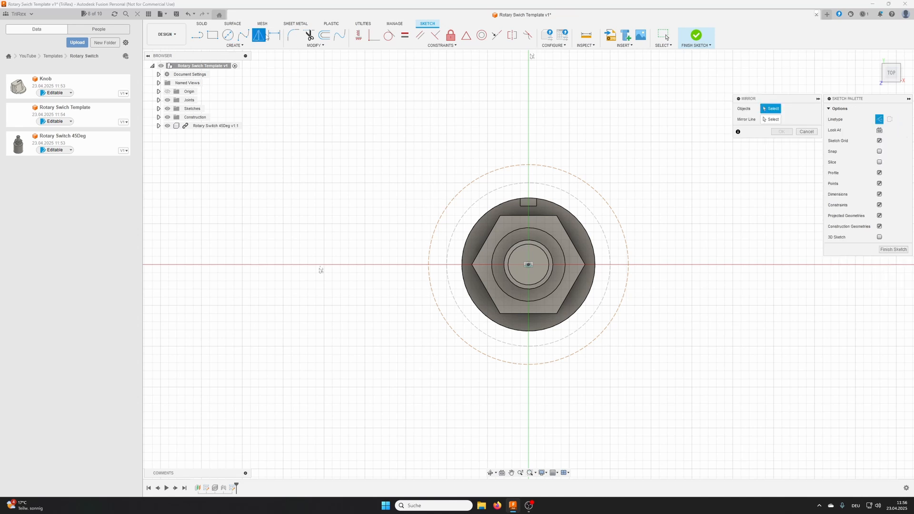
{"action": "left_click", "coordinate": [273, 37]}
{"action": "left_click", "coordinate": [483, 176]}
{"action": "left_click", "coordinate": [445, 140]}
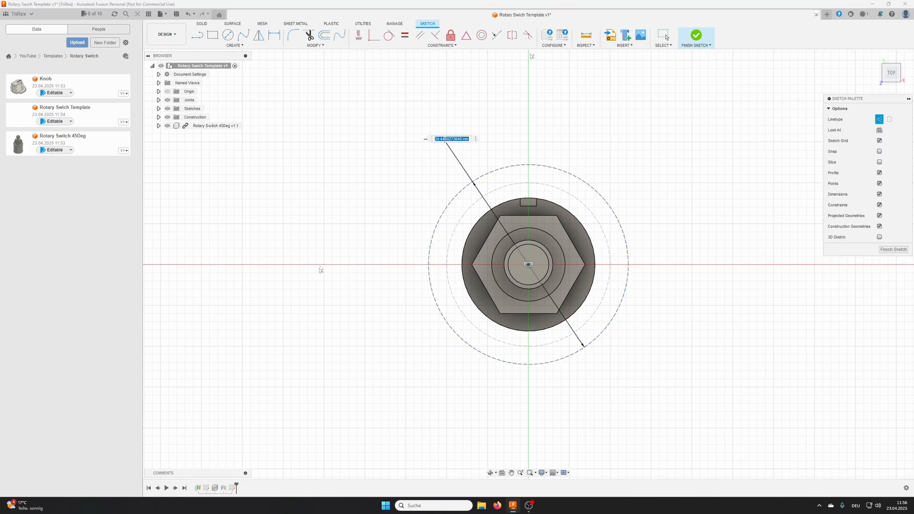
{"action": "type", "text": "20"}
{"action": "key", "text": "Return"}
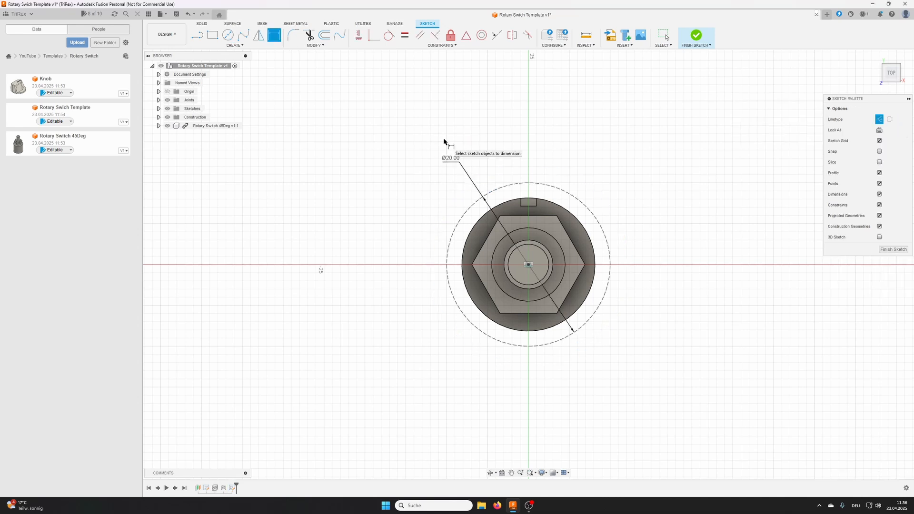
{"action": "left_click", "coordinate": [695, 36]}
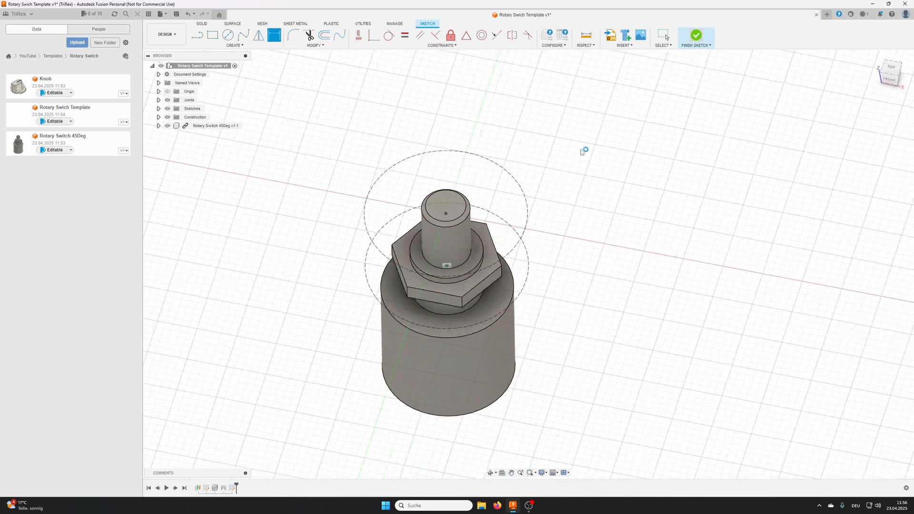
Insert the Knob design from the Rotary Switch folder, raised 11 mm along Z above the switch shaft
{"action": "mouse_move", "coordinate": [408, 173]}
{"action": "middle_mouse_down"}
{"action": "mouse_move", "coordinate": [423, 143]}
{"action": "mouse_move", "coordinate": [359, 176]}
{"action": "mouse_move", "coordinate": [386, 157]}
{"action": "mouse_move", "coordinate": [372, 186]}
{"action": "mouse_move", "coordinate": [301, 151]}
{"action": "middle_mouse_up"}
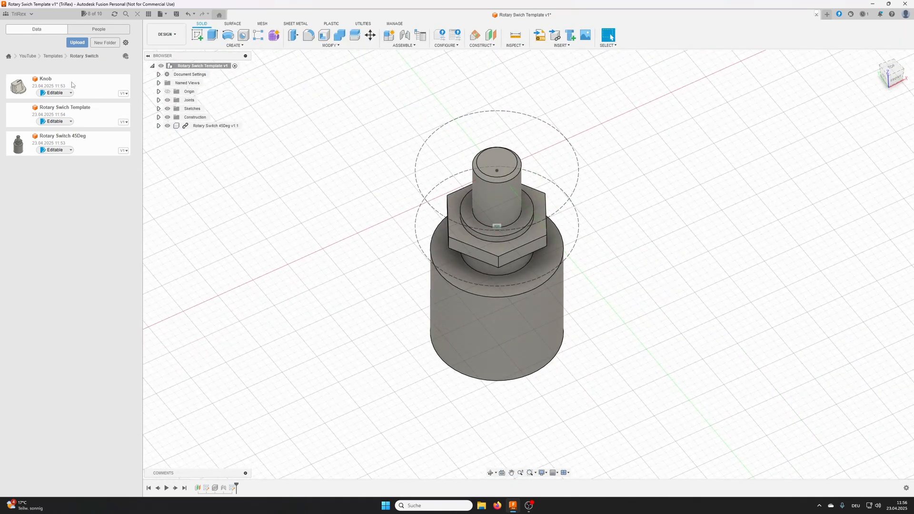
{"action": "left_click_drag", "start_coordinate": [74, 84], "coordinate": [375, 130]}
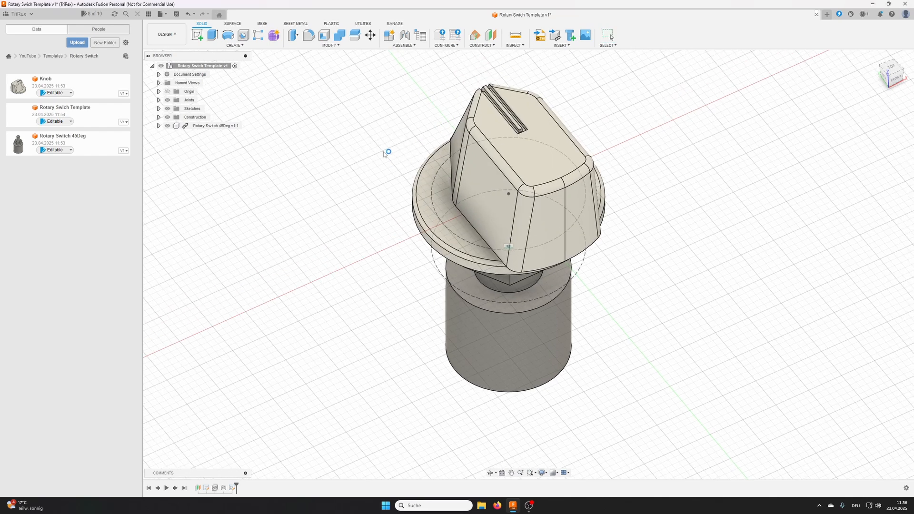
{"action": "middle_click_drag", "start_coordinate": [441, 305], "coordinate": [460, 247], "text": "shift"}
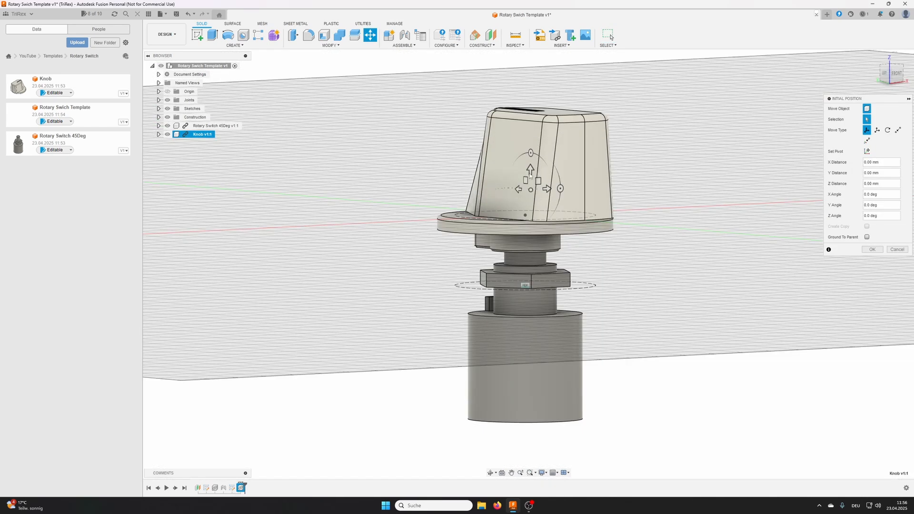
{"action": "left_click_drag", "start_coordinate": [531, 167], "coordinate": [530, 92]}
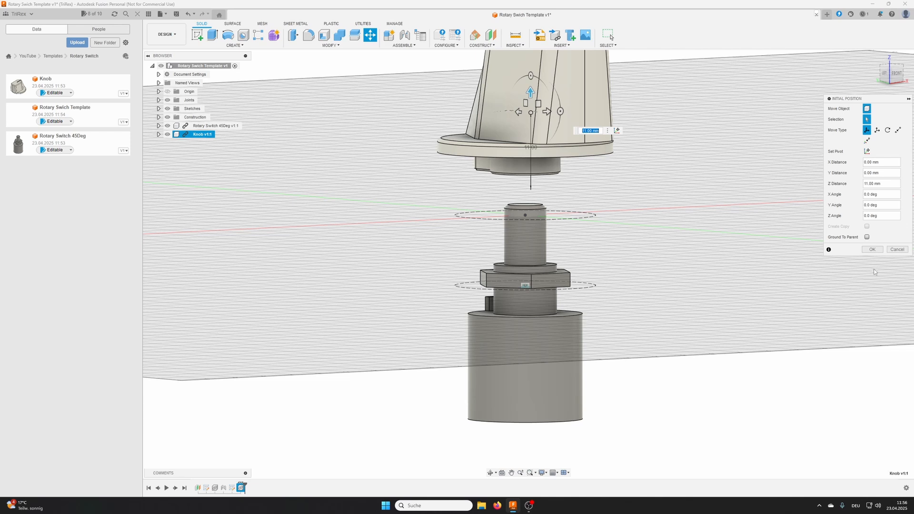
{"action": "left_click", "coordinate": [872, 249]}
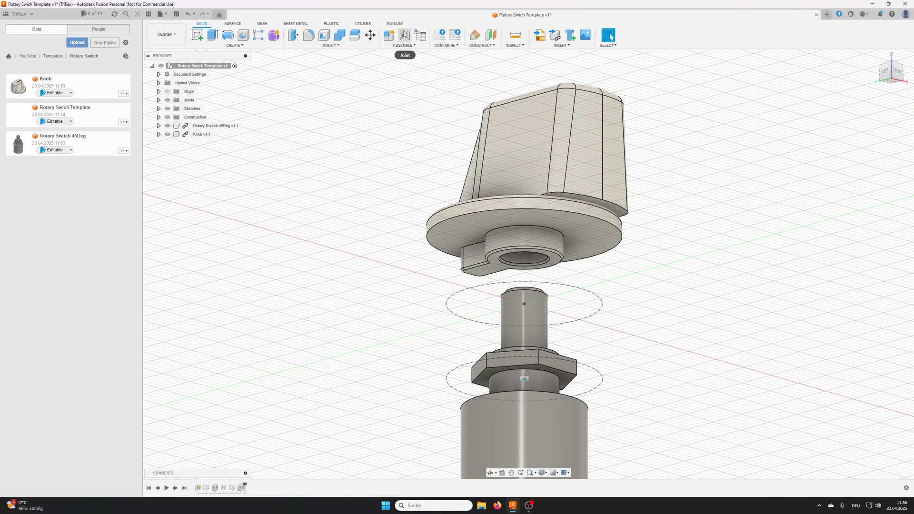
Joint the knob to the XY-plane sketch, snapping the collar edge on its flange's underside to the upper construction circle's centre
{"action": "left_click", "coordinate": [405, 37]}
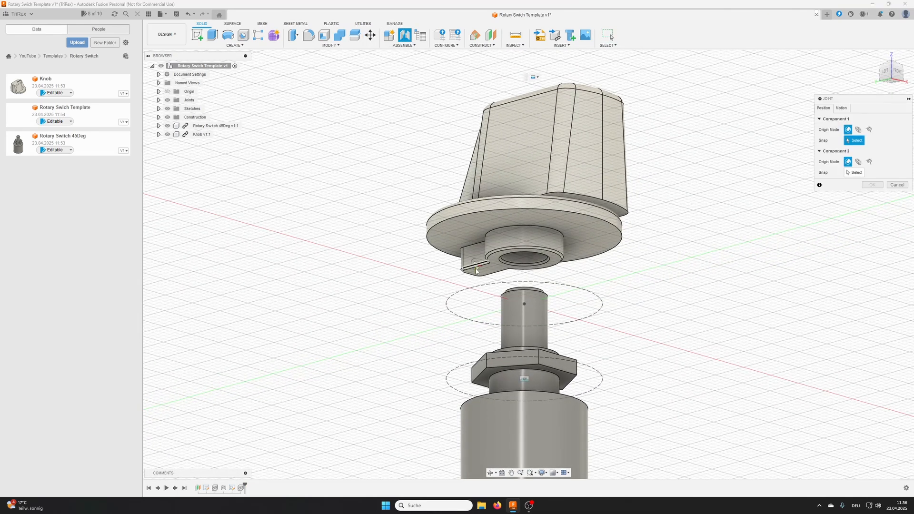
{"action": "left_click", "coordinate": [543, 228]}
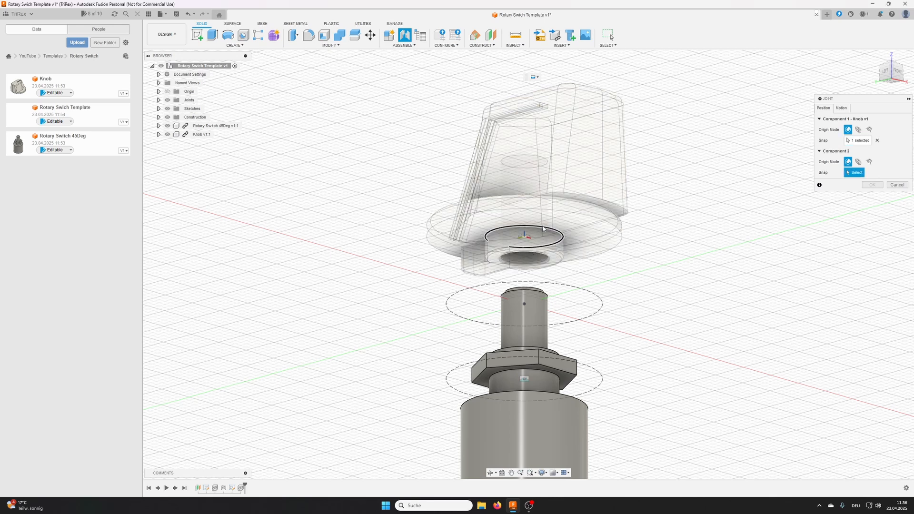
{"action": "left_click", "coordinate": [588, 294]}
{"action": "middle_click_drag", "start_coordinate": [684, 247], "coordinate": [716, 220], "text": "shift"}
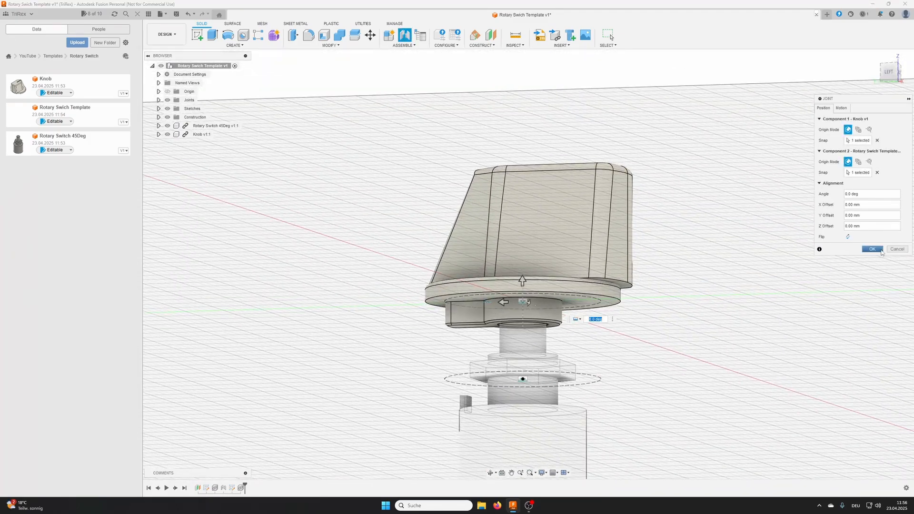
{"action": "left_click", "coordinate": [872, 249]}
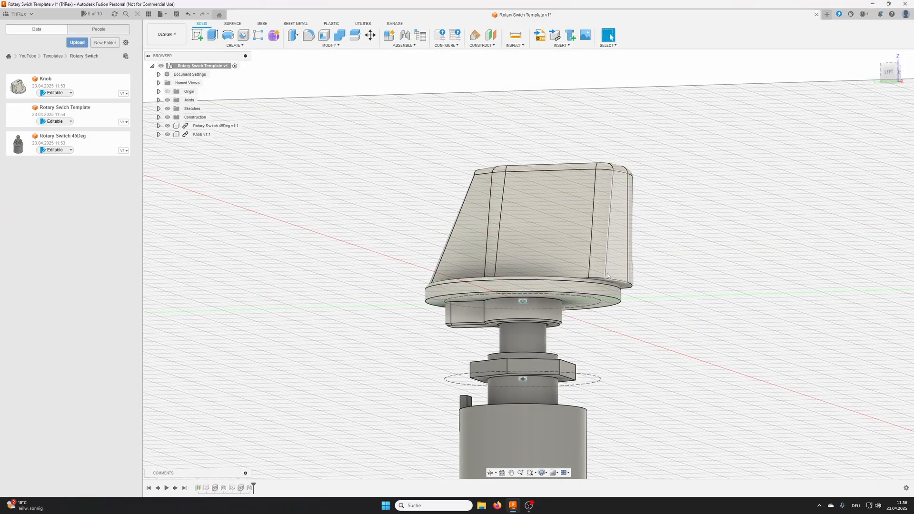
Expand the sketch list and hide Sketch1 and Sketch2, the two construction-circle sketches
{"action": "middle_click_drag", "start_coordinate": [311, 180], "coordinate": [227, 112], "text": "shift"}
{"action": "left_click", "coordinate": [159, 109]}
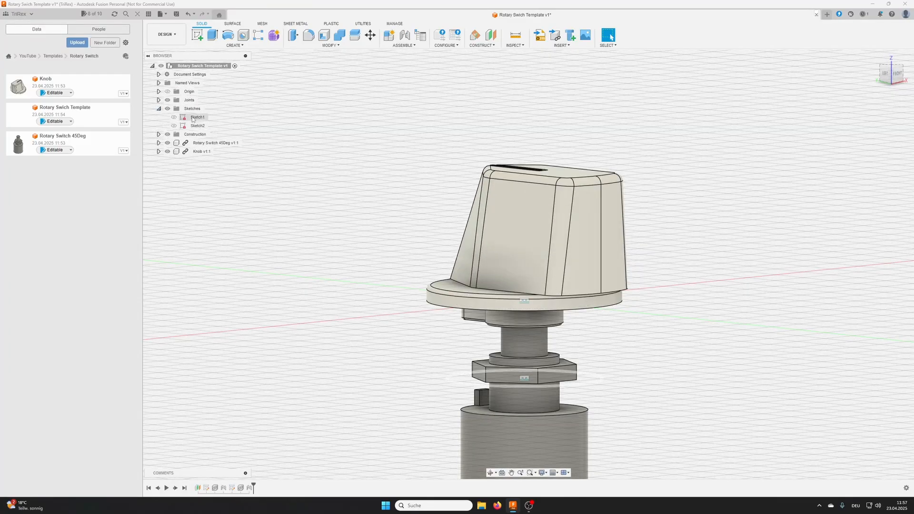
{"action": "middle_click_drag", "start_coordinate": [422, 206], "coordinate": [439, 182], "text": "shift"}
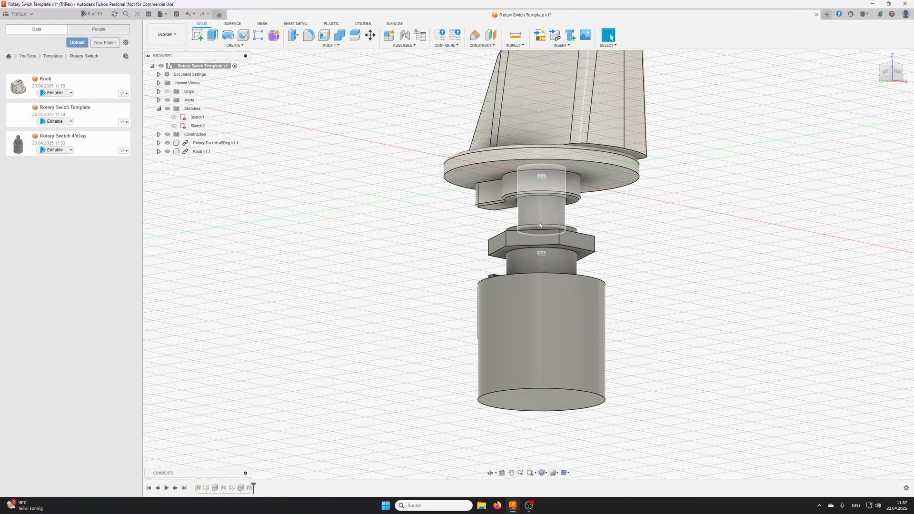
Create and activate an internal component named Cut Body under the top-level assembly, and ground it to its parent
{"action": "middle_click_drag", "start_coordinate": [460, 187], "coordinate": [486, 219], "text": "shift"}
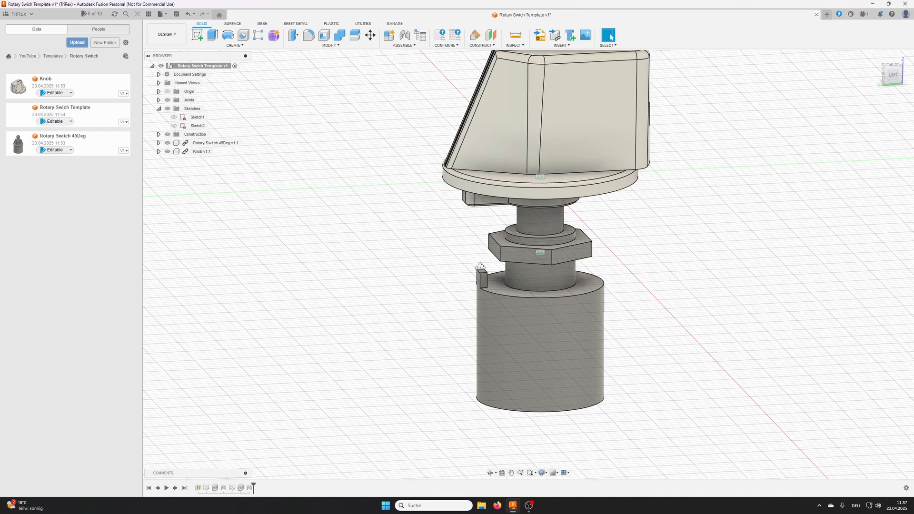
{"action": "middle_click_drag", "start_coordinate": [479, 266], "coordinate": [476, 261], "text": "shift"}
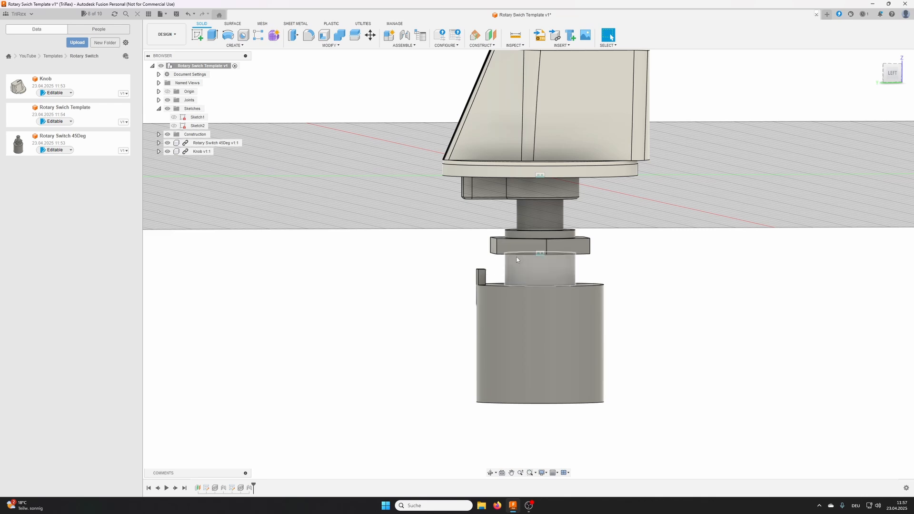
{"action": "mouse_move", "coordinate": [530, 260]}
{"action": "middle_mouse_down", "text": "shift"}
{"action": "mouse_move", "coordinate": [590, 270]}
{"action": "mouse_move", "coordinate": [533, 281]}
{"action": "mouse_move", "coordinate": [594, 264]}
{"action": "mouse_move", "coordinate": [555, 292]}
{"action": "middle_mouse_up", "text": "shift"}
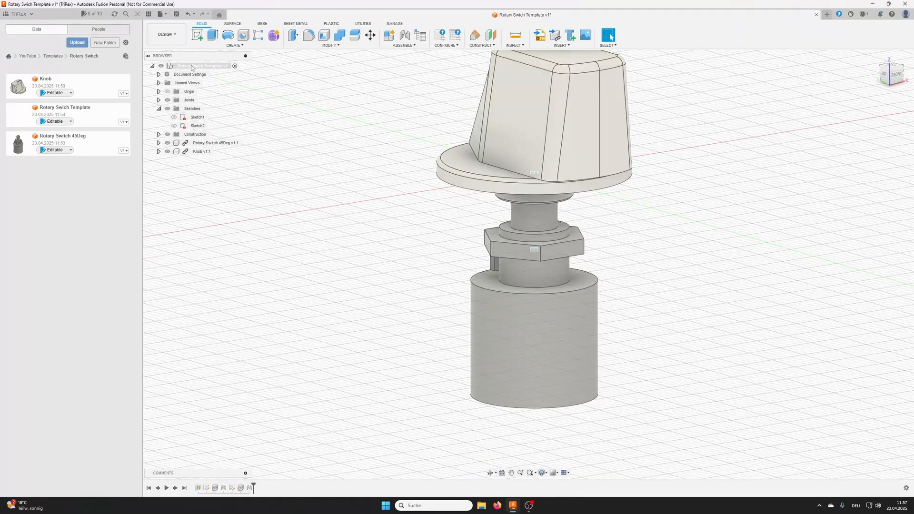
{"action": "right_click", "coordinate": [197, 66]}
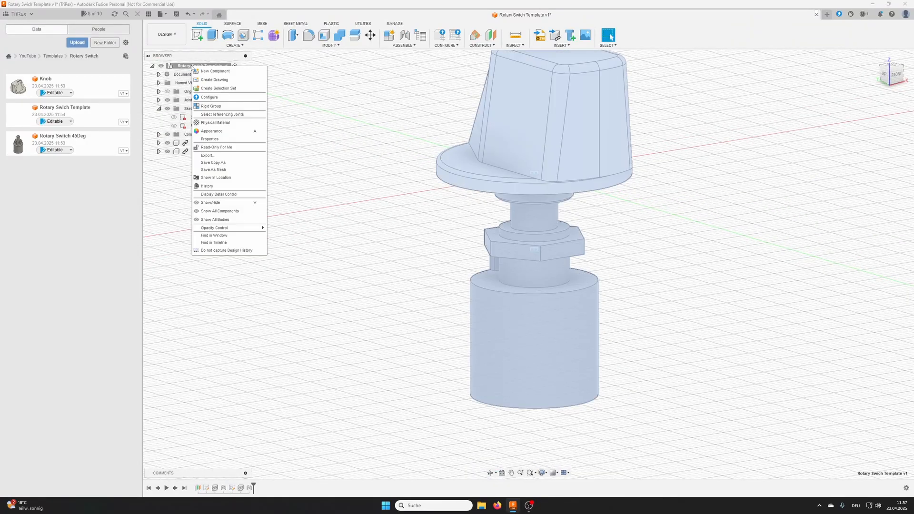
{"action": "left_click", "coordinate": [207, 71]}
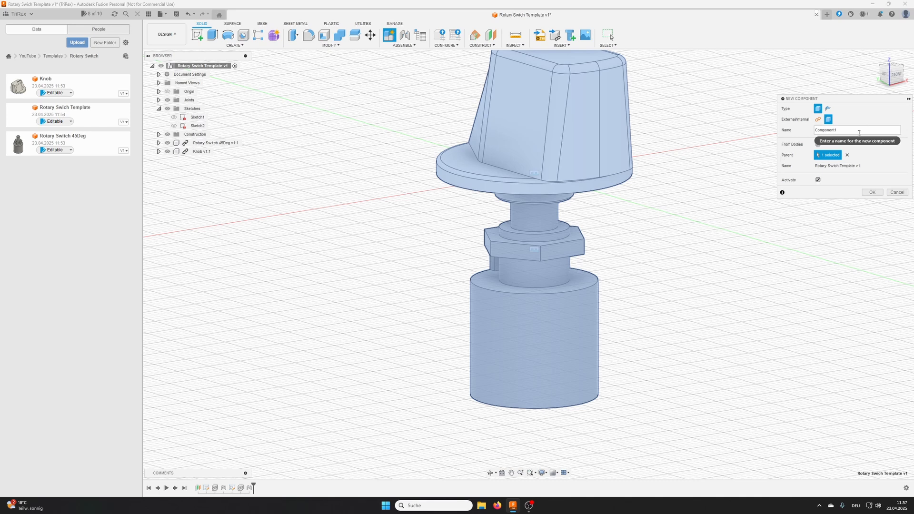
{"action": "double_click", "coordinate": [815, 131]}
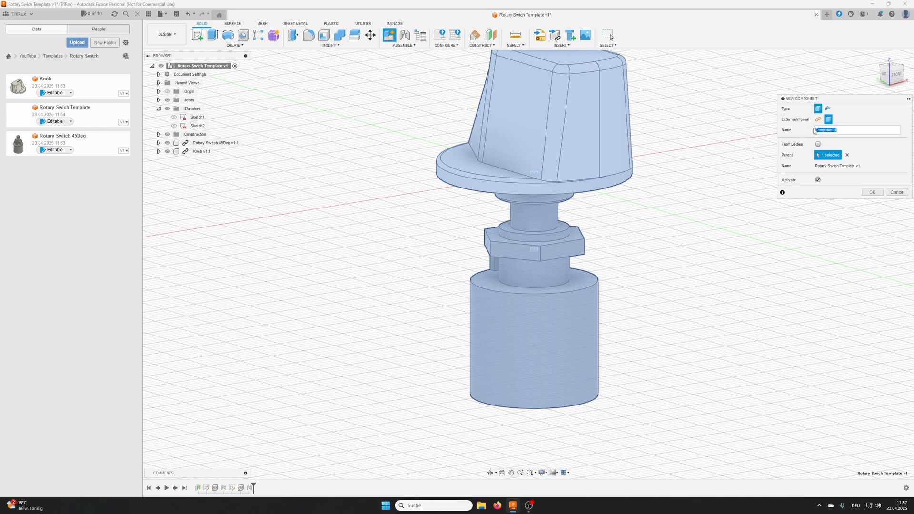
{"action": "type", "text": "Cut Body"}
{"action": "left_click", "coordinate": [870, 193]}
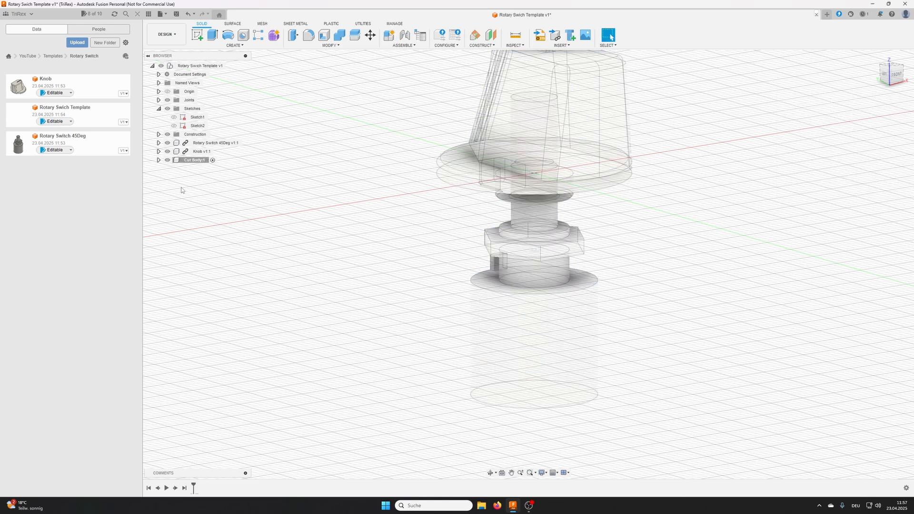
{"action": "right_click", "coordinate": [187, 160]}
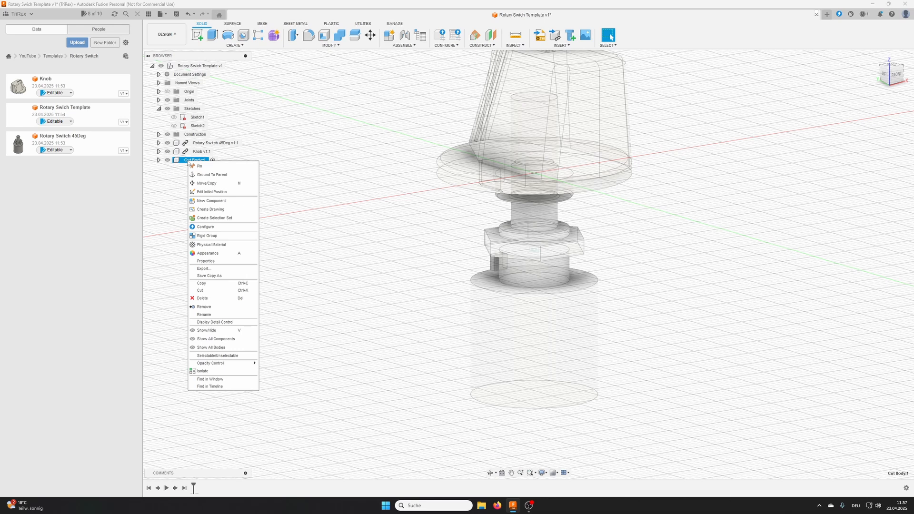
{"action": "left_click", "coordinate": [207, 176]}
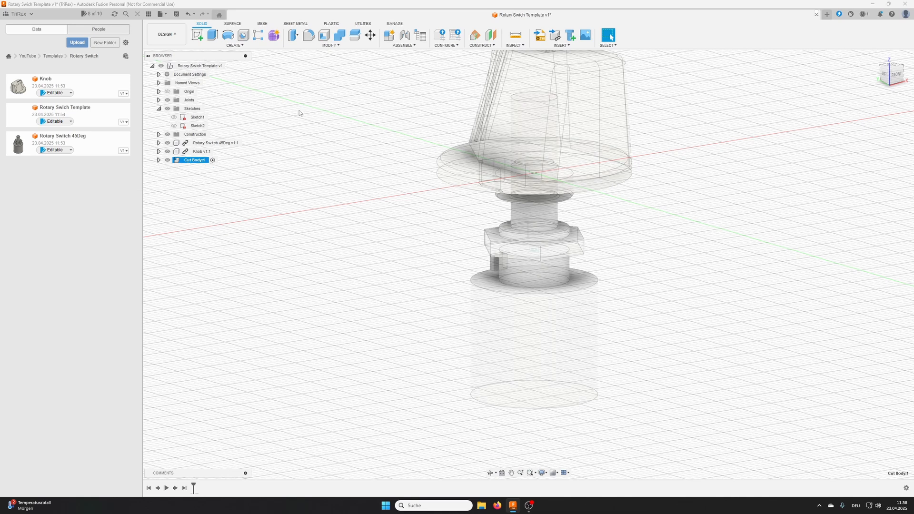
Examine the switch's hex nut, threaded collar and locating tab from several angles to see where the panel cutouts belong
{"action": "middle_click_drag", "start_coordinate": [418, 249], "coordinate": [344, 215], "text": "shift"}
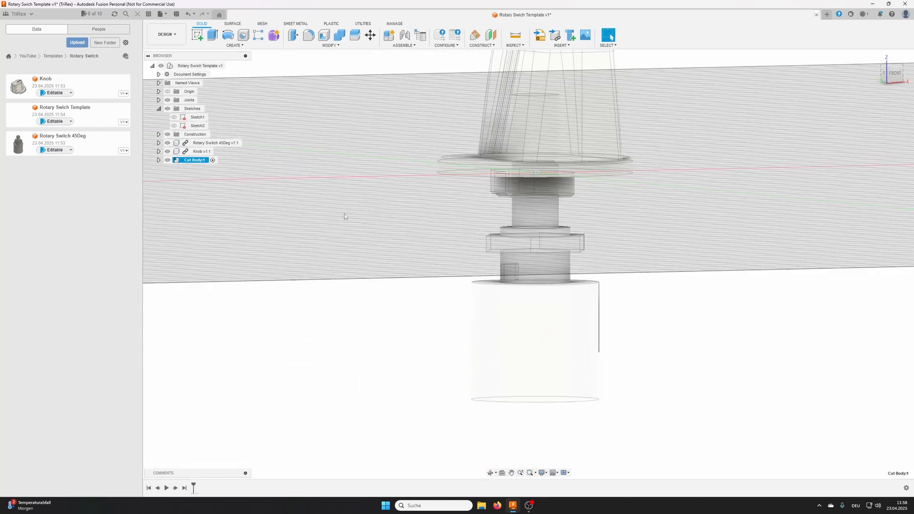
{"action": "middle_click_drag", "start_coordinate": [326, 176], "coordinate": [380, 202], "text": "shift"}
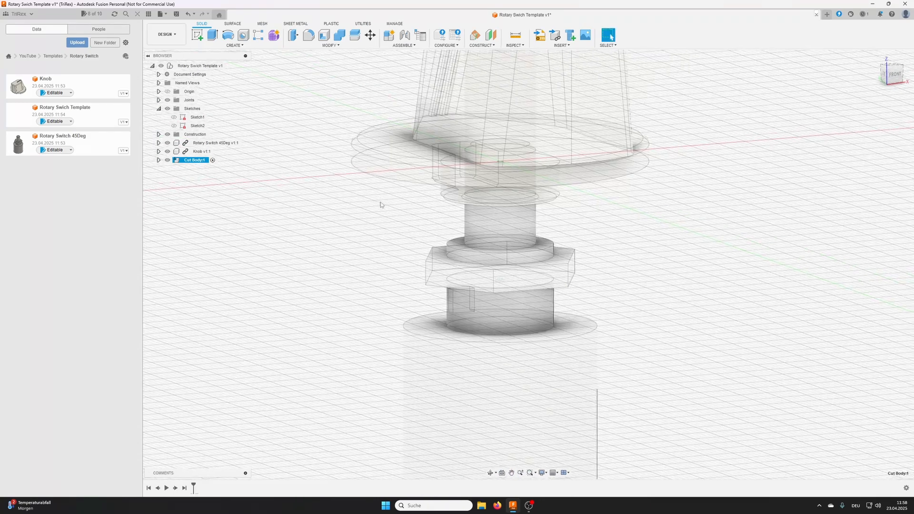
{"action": "middle_click_drag", "start_coordinate": [395, 302], "coordinate": [413, 202]}
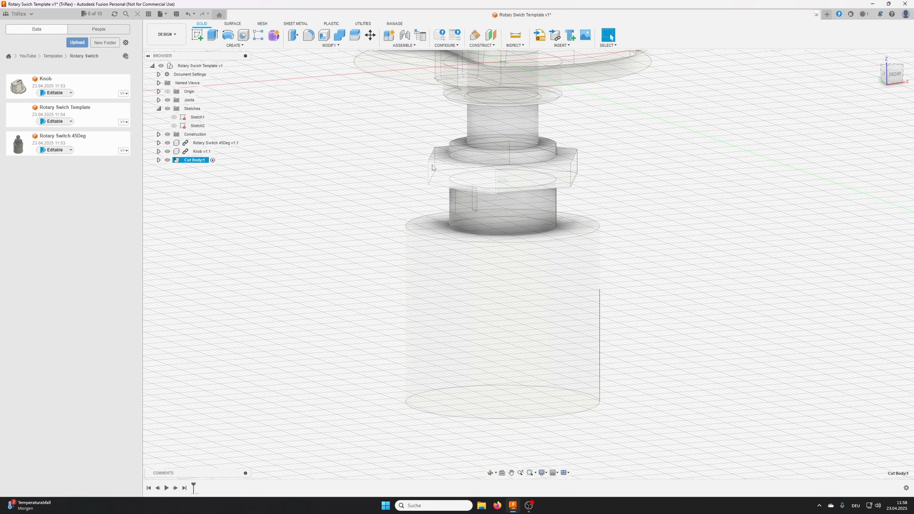
{"action": "mouse_move", "coordinate": [411, 216]}
{"action": "middle_mouse_down", "text": "shift"}
{"action": "mouse_move", "coordinate": [406, 206]}
{"action": "mouse_move", "coordinate": [422, 207]}
{"action": "middle_mouse_up", "text": "shift"}
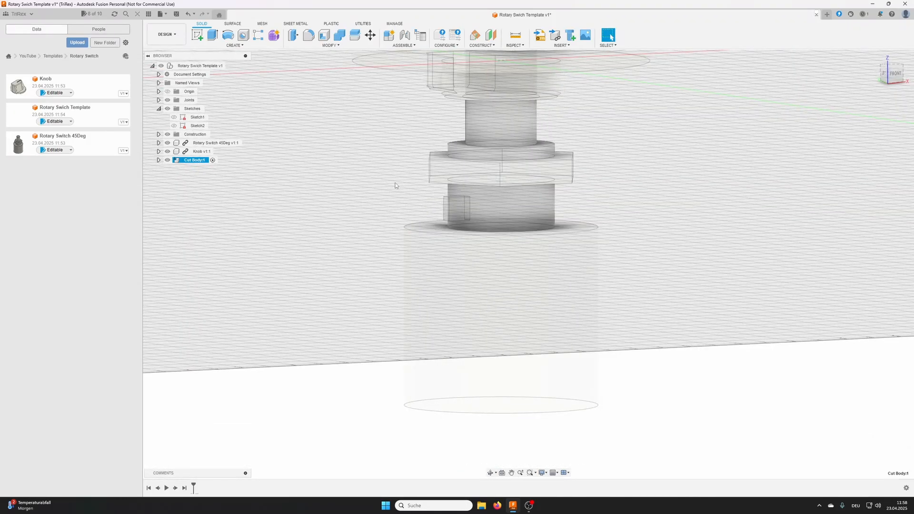
{"action": "middle_click_drag", "start_coordinate": [377, 209], "coordinate": [510, 265], "text": "shift"}
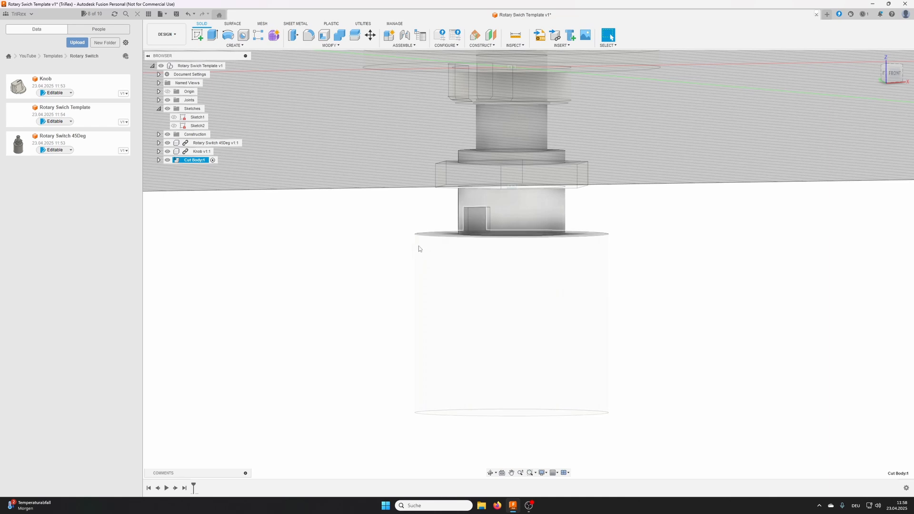
{"action": "middle_click_drag", "start_coordinate": [407, 214], "coordinate": [415, 236], "text": "shift"}
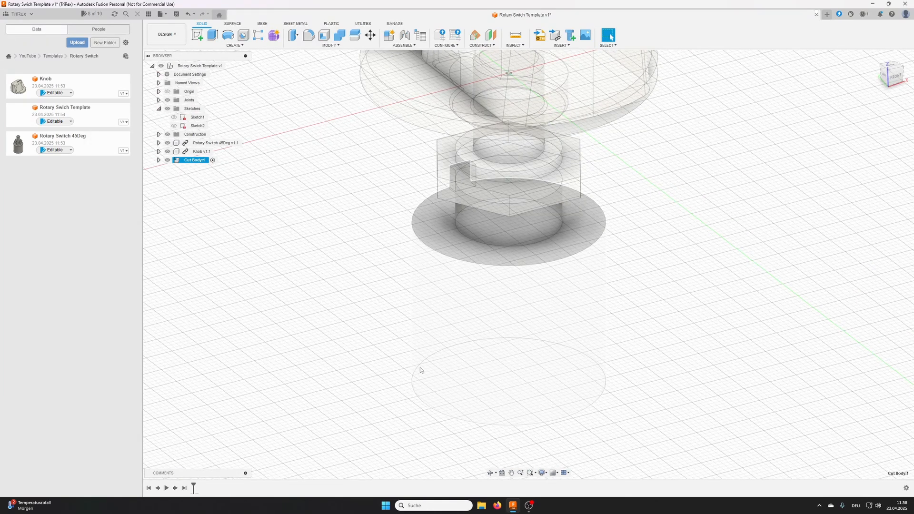
{"action": "middle_click_drag", "start_coordinate": [457, 290], "coordinate": [270, 84], "text": "shift"}
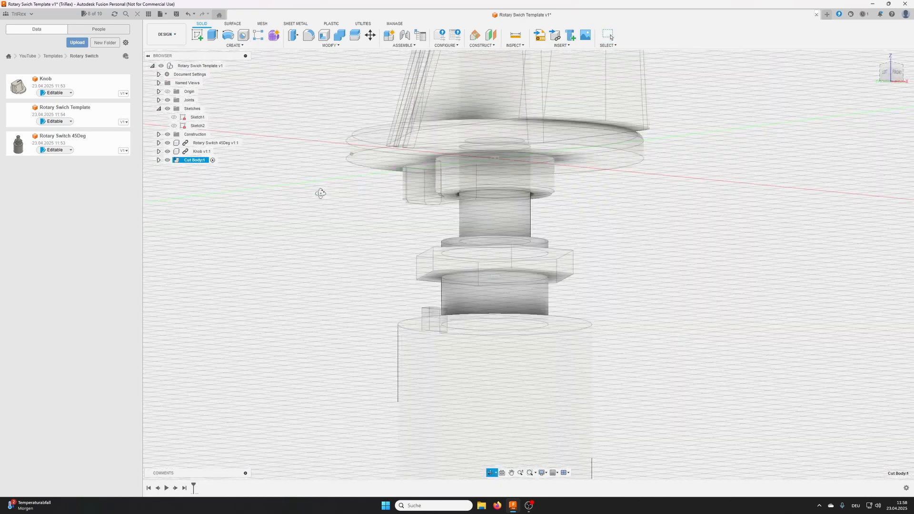
{"action": "middle_click_drag", "start_coordinate": [320, 193], "coordinate": [318, 194], "text": "shift"}
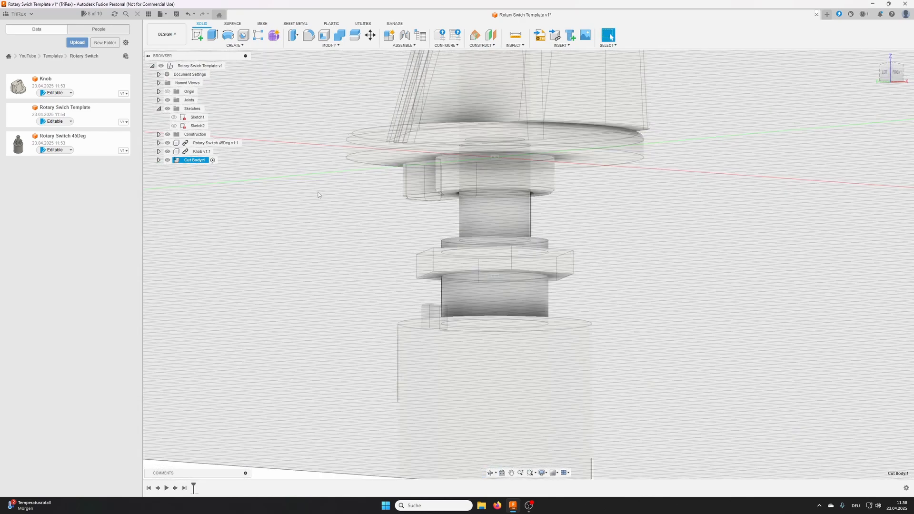
{"action": "mouse_move", "coordinate": [260, 181]}
{"action": "middle_mouse_down"}
{"action": "mouse_move", "coordinate": [301, 169]}
{"action": "mouse_move", "coordinate": [305, 137]}
{"action": "middle_mouse_up"}
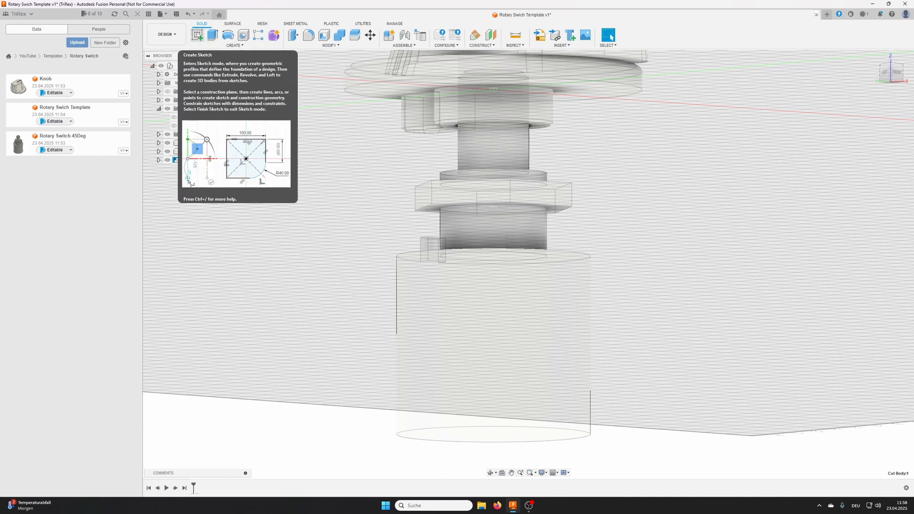
Start a sketch on the hex nut's underside and project the threaded collar's circle and the switch body's outer edge into it
{"action": "left_click", "coordinate": [198, 36]}
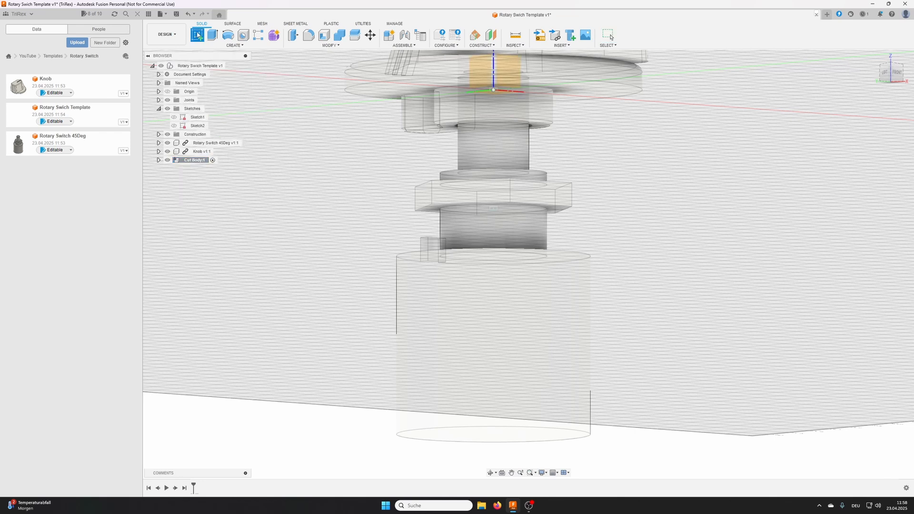
{"action": "left_click", "coordinate": [434, 211]}
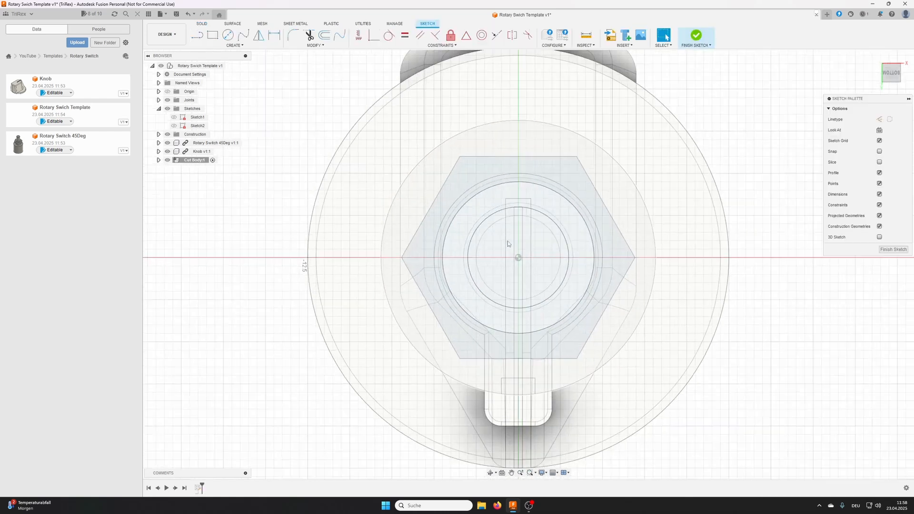
{"action": "mouse_move", "coordinate": [386, 228]}
{"action": "middle_mouse_down", "text": "shift"}
{"action": "mouse_move", "coordinate": [379, 224]}
{"action": "mouse_move", "coordinate": [398, 186]}
{"action": "mouse_move", "coordinate": [428, 200]}
{"action": "middle_mouse_up", "text": "shift"}
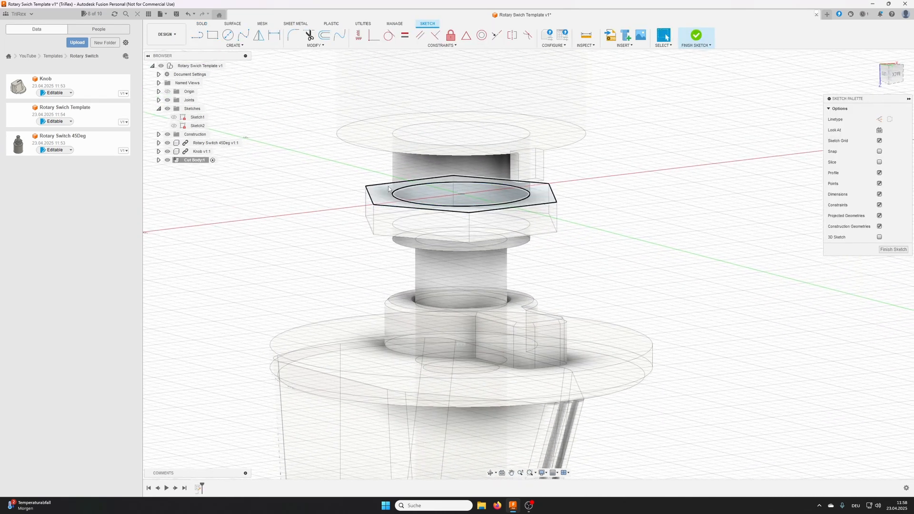
{"action": "left_click", "coordinate": [234, 45]}
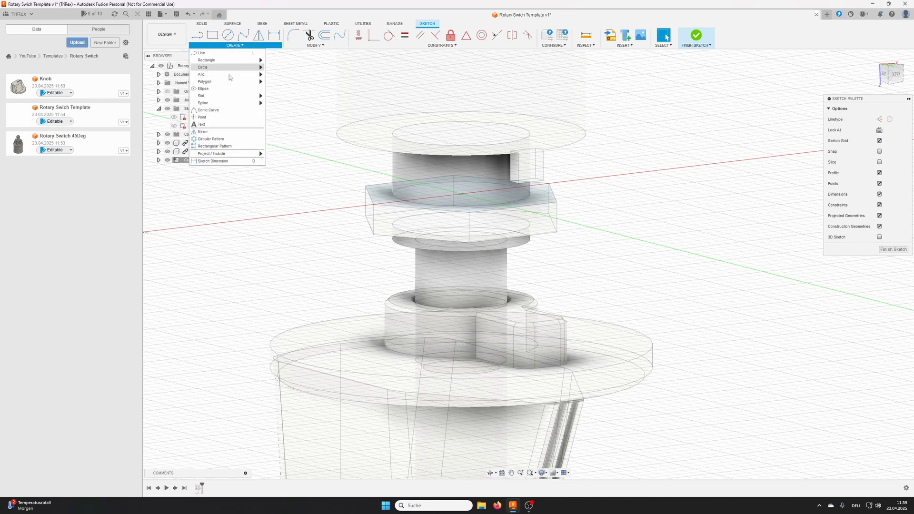
{"action": "mouse_move", "coordinate": [233, 154]}
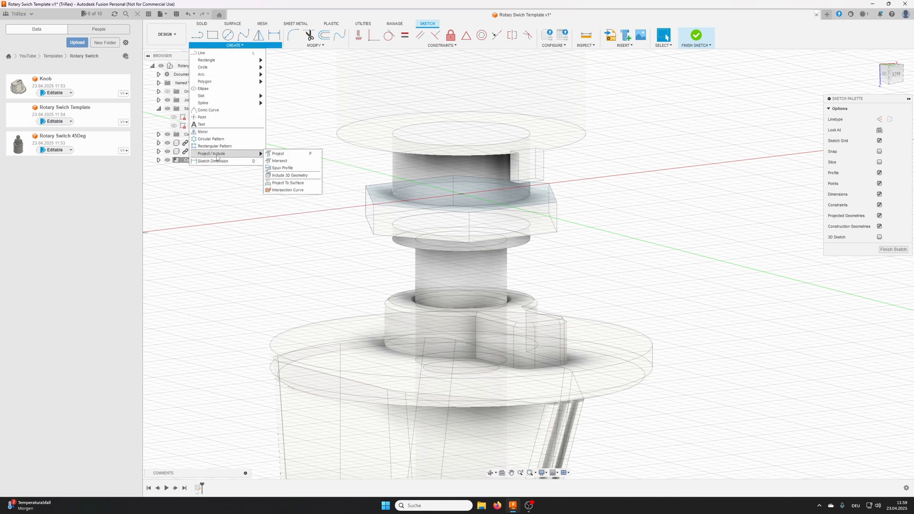
{"action": "left_click", "coordinate": [294, 157]}
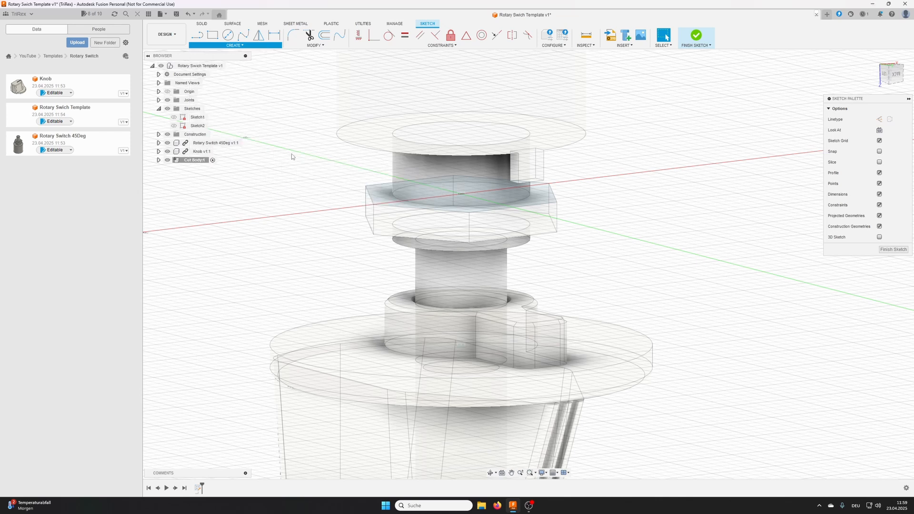
{"action": "scroll", "coordinate": [329, 169], "scroll_direction": "down", "scroll_amount": 2}
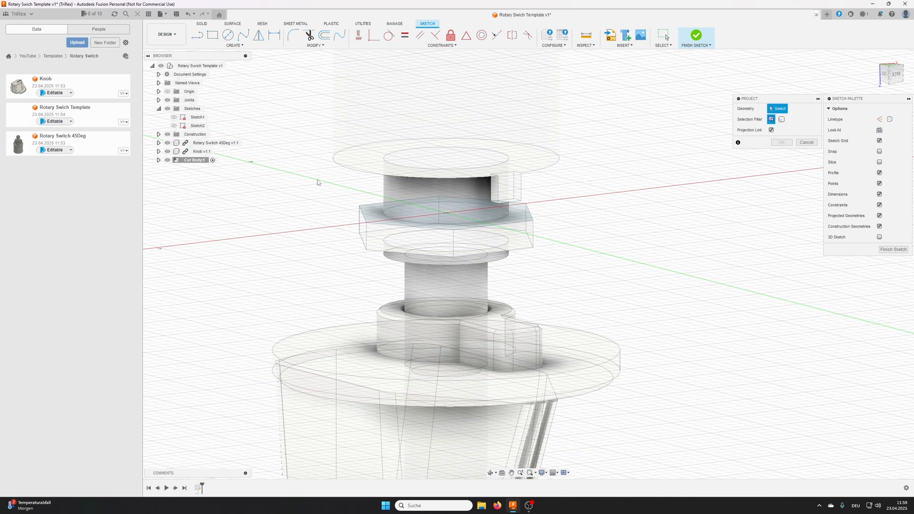
{"action": "left_click", "coordinate": [419, 222]}
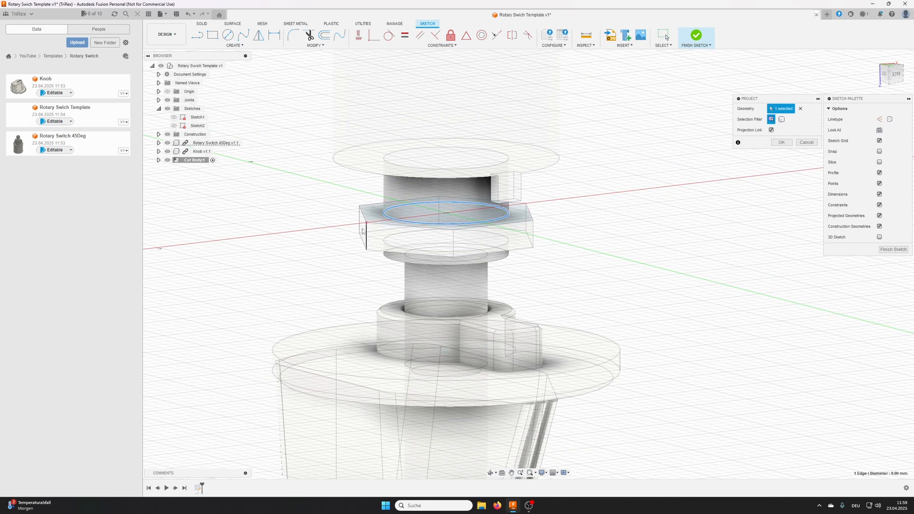
{"action": "left_click", "coordinate": [336, 164]}
Add the four end-face edges of the switch's locating tab to the linked projection and complete it
{"action": "scroll", "coordinate": [562, 199], "scroll_direction": "up", "scroll_amount": 3}
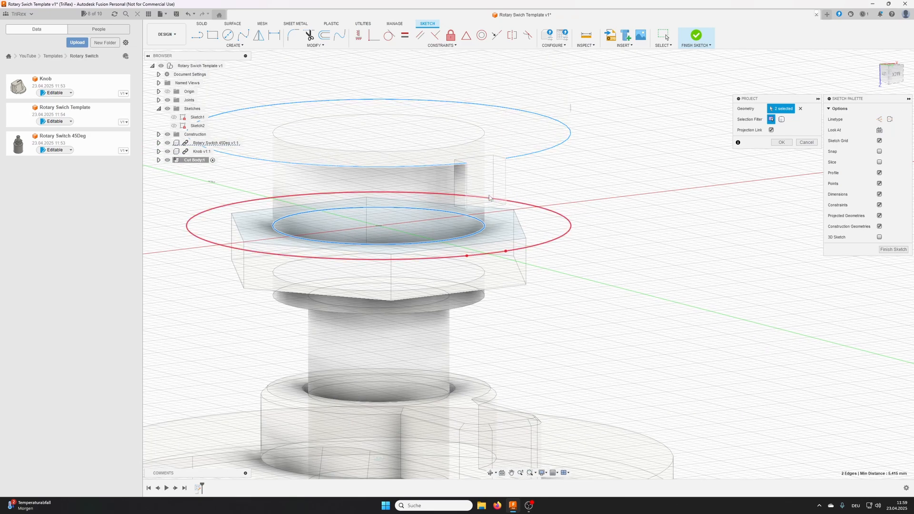
{"action": "scroll", "coordinate": [462, 203], "scroll_direction": "up", "scroll_amount": 3}
{"action": "middle_click_drag", "start_coordinate": [461, 201], "coordinate": [492, 199], "text": "shift"}
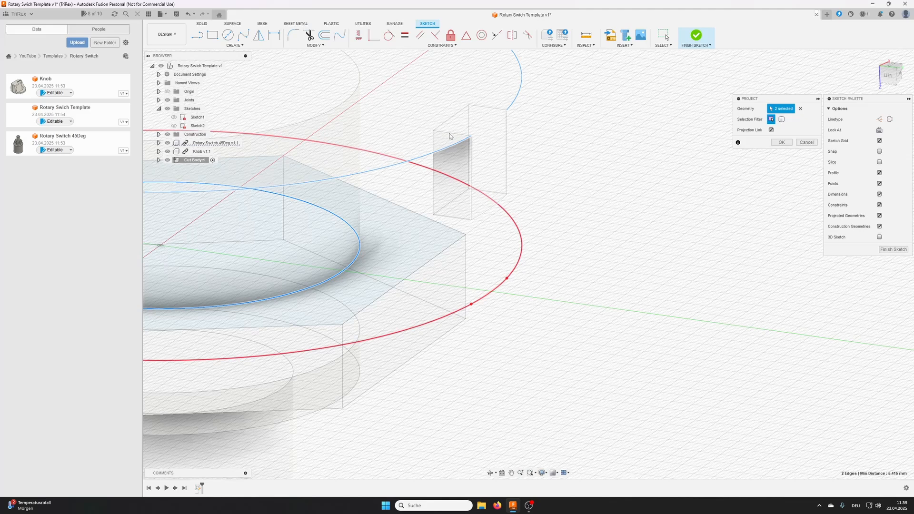
{"action": "left_click", "coordinate": [453, 219]}
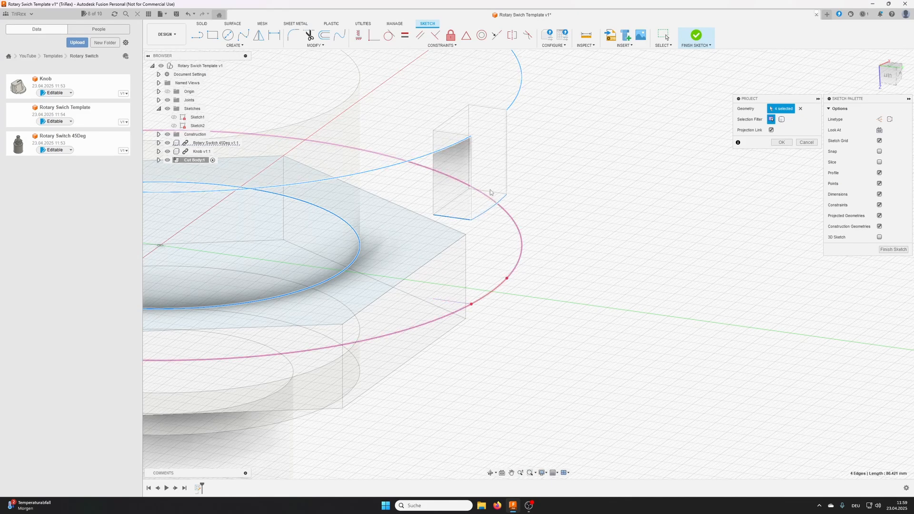
{"action": "left_click", "coordinate": [485, 208]}
{"action": "mouse_move", "coordinate": [532, 209]}
{"action": "middle_mouse_down", "text": "shift"}
{"action": "mouse_move", "coordinate": [489, 206]}
{"action": "mouse_move", "coordinate": [524, 186]}
{"action": "mouse_move", "coordinate": [540, 222]}
{"action": "middle_mouse_up", "text": "shift"}
{"action": "middle_click_drag", "start_coordinate": [461, 231], "coordinate": [486, 249], "text": "shift"}
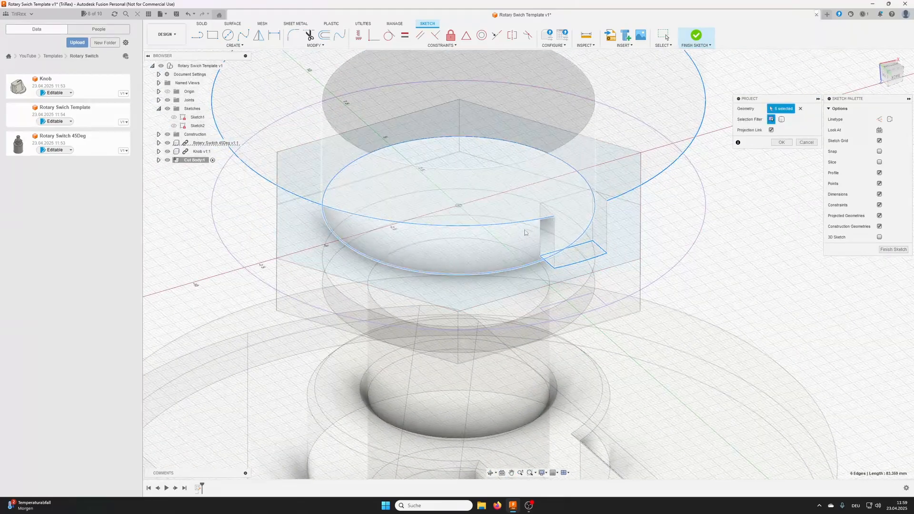
{"action": "scroll", "coordinate": [623, 247], "scroll_direction": "down", "scroll_amount": 3}
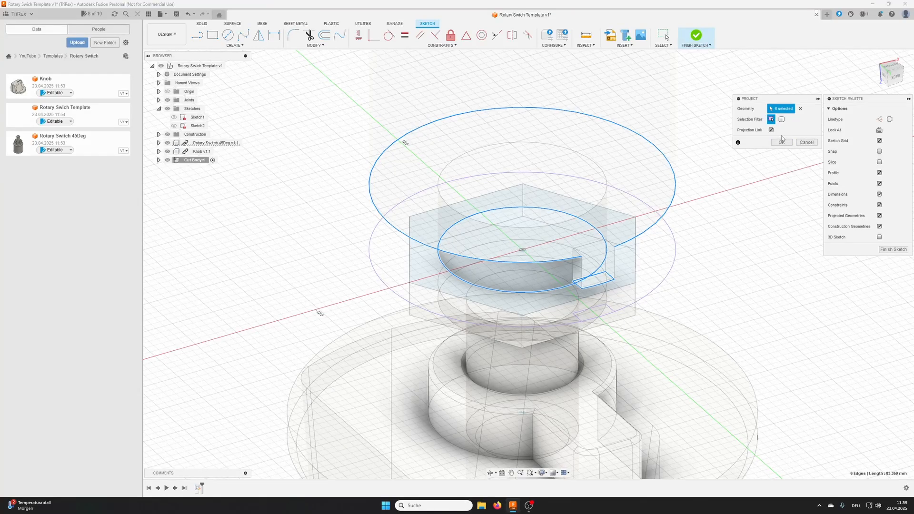
{"action": "left_click", "coordinate": [779, 142]}
Collapse the sketch list and hide the Rotary Switch 45Deg and Knob components, leaving the projected sketch geometry exposed
{"action": "scroll", "coordinate": [466, 199], "scroll_direction": "down", "scroll_amount": 3}
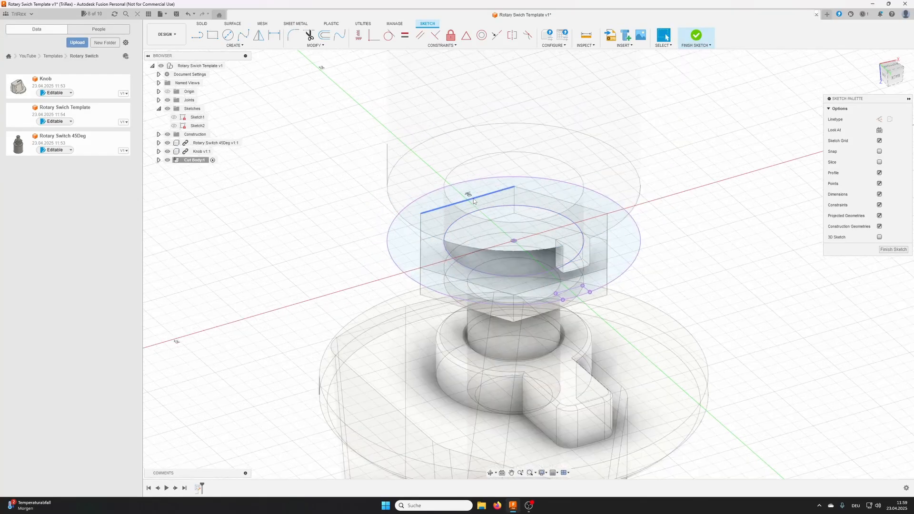
{"action": "middle_click_drag", "start_coordinate": [436, 267], "coordinate": [459, 238], "text": "shift"}
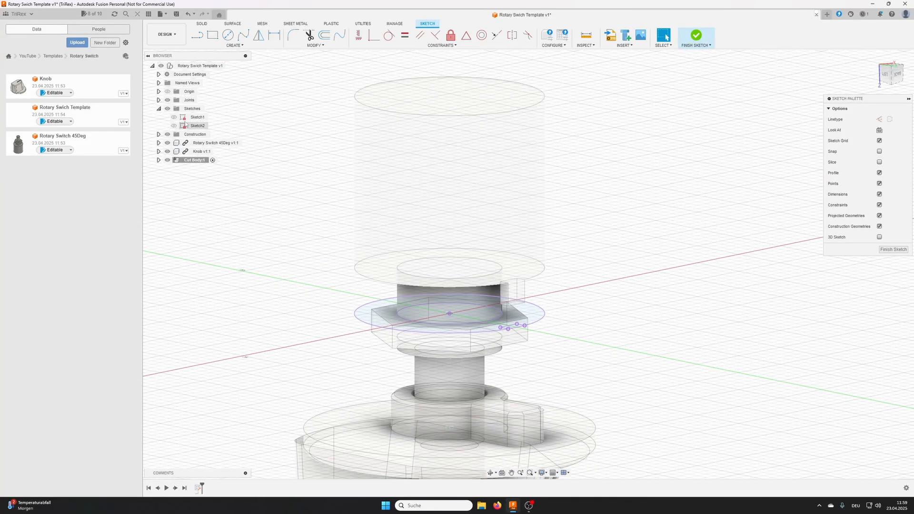
{"action": "left_click", "coordinate": [159, 109]}
{"action": "left_click", "coordinate": [167, 126]}
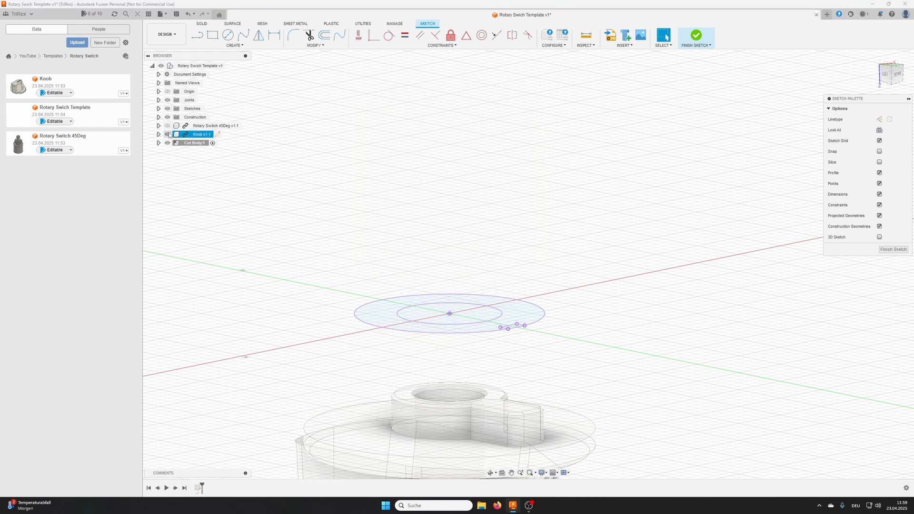
{"action": "left_click", "coordinate": [167, 134]}
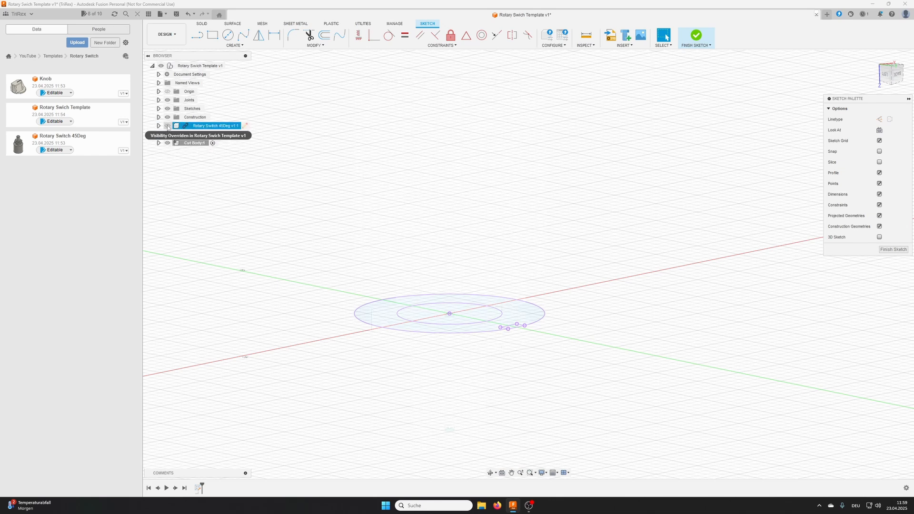
Show the Rotary Switch 45Deg component again and finish the projected outline sketch
{"action": "left_click", "coordinate": [168, 126]}
{"action": "middle_click_drag", "start_coordinate": [317, 152], "coordinate": [312, 221], "text": "shift"}
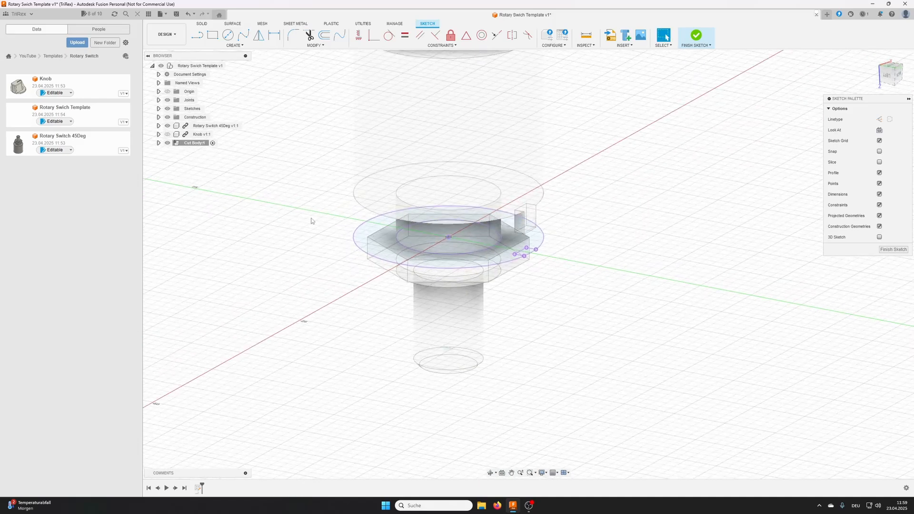
{"action": "scroll", "coordinate": [343, 201], "scroll_direction": "up", "scroll_amount": 3}
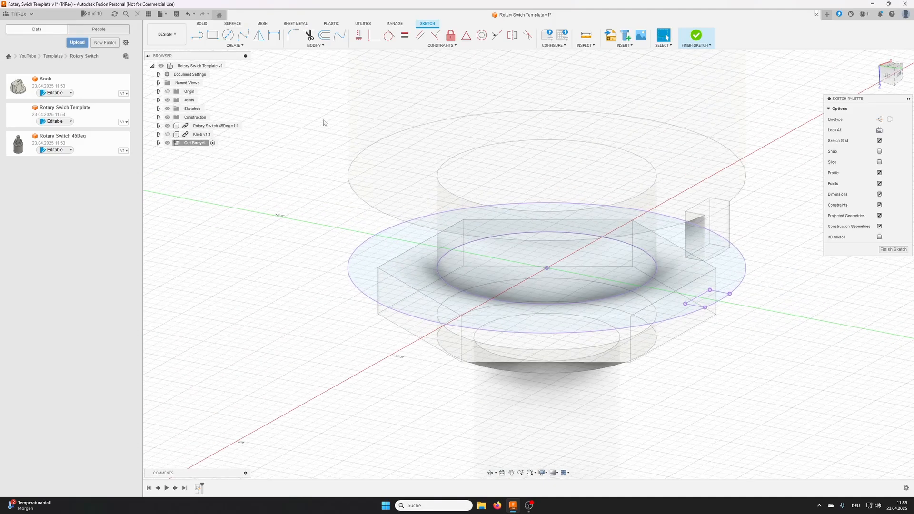
{"action": "left_click", "coordinate": [696, 36]}
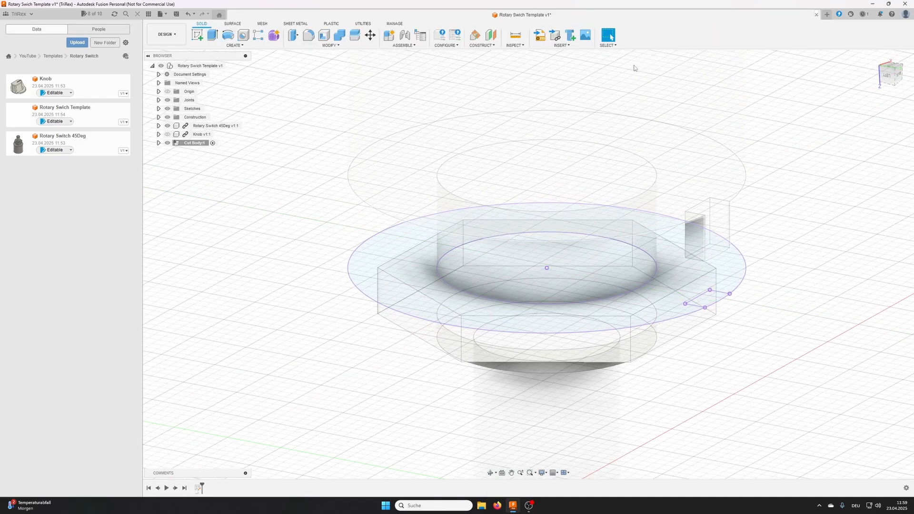
Extrude the inner collar circle 4 mm towards the switch body as a new body
{"action": "left_click", "coordinate": [214, 36]}
{"action": "left_click", "coordinate": [481, 278]}
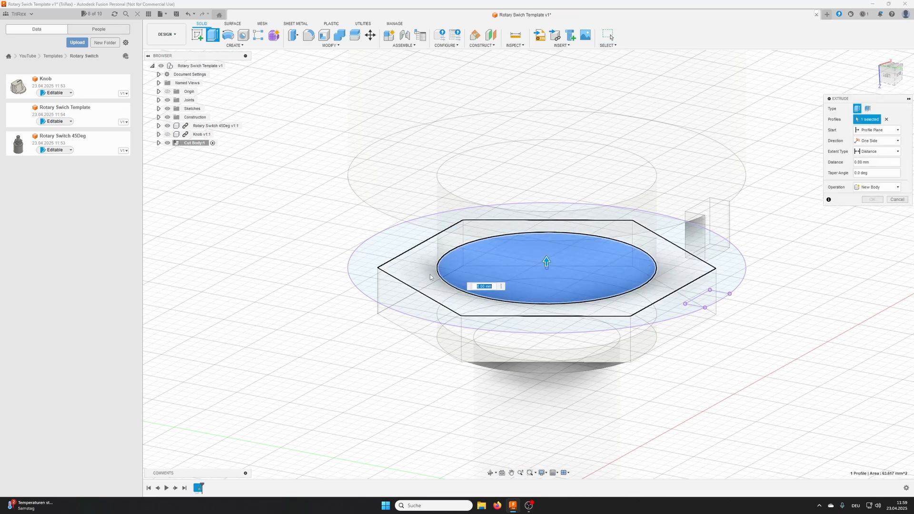
{"action": "middle_click_drag", "start_coordinate": [430, 277], "coordinate": [414, 191], "text": "shift"}
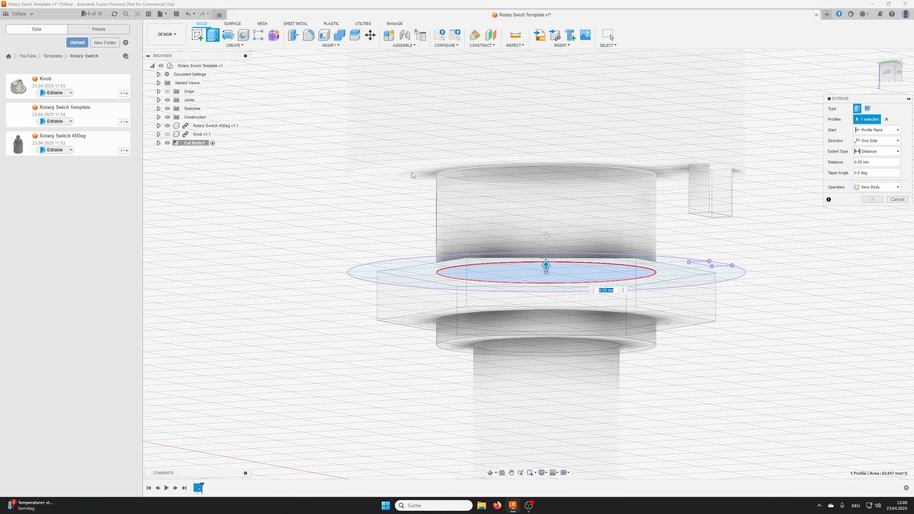
{"action": "type", "text": "4"}
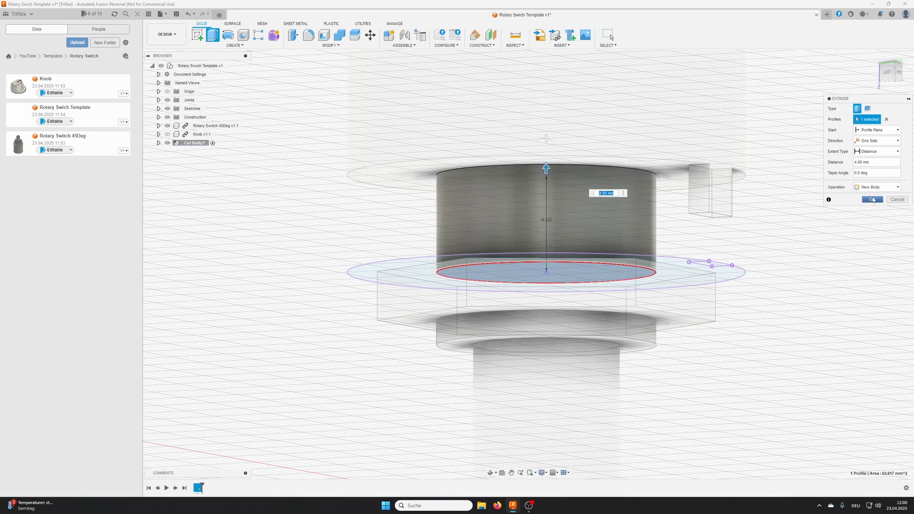
{"action": "left_click", "coordinate": [873, 200]}
Set up an extrusion of all four sketch profiles that starts from the underside face of the switch body
{"action": "middle_click_drag", "start_coordinate": [433, 196], "coordinate": [437, 198], "text": "shift"}
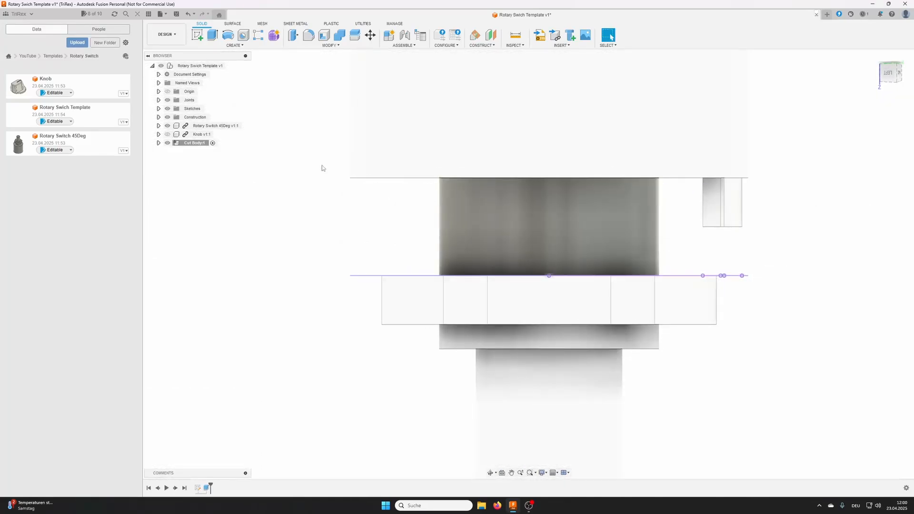
{"action": "left_click", "coordinate": [214, 34]}
{"action": "middle_click_drag", "start_coordinate": [406, 238], "coordinate": [412, 260], "text": "shift"}
{"action": "left_click", "coordinate": [419, 258]}
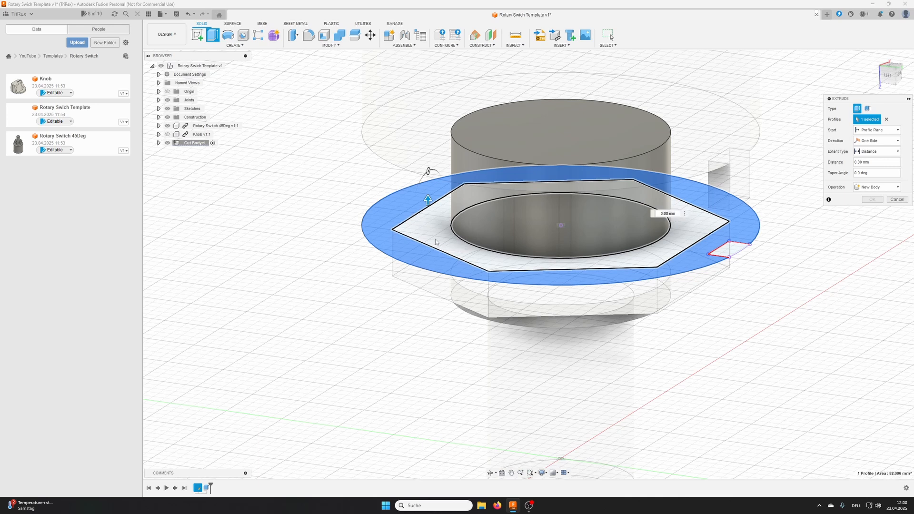
{"action": "left_click", "coordinate": [437, 241]}
{"action": "left_click", "coordinate": [478, 244]}
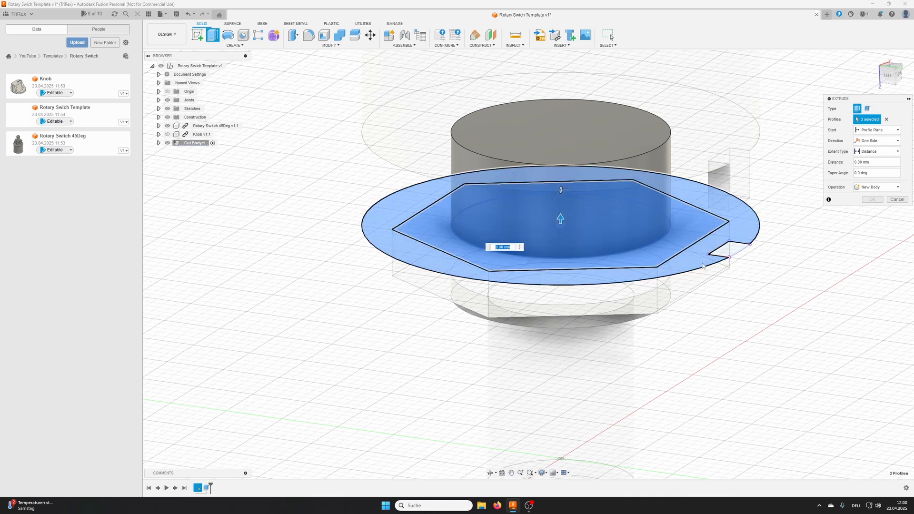
{"action": "left_click", "coordinate": [737, 249]}
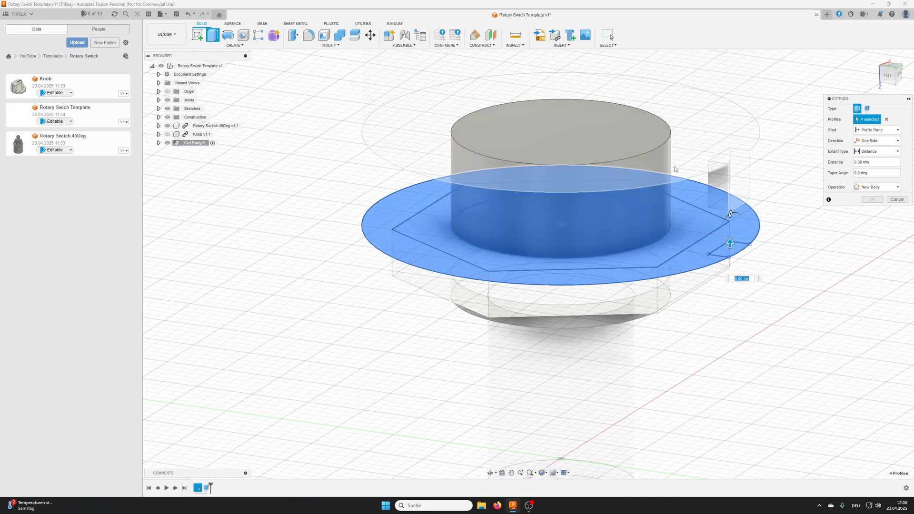
{"action": "middle_click_drag", "start_coordinate": [427, 216], "coordinate": [398, 355]}
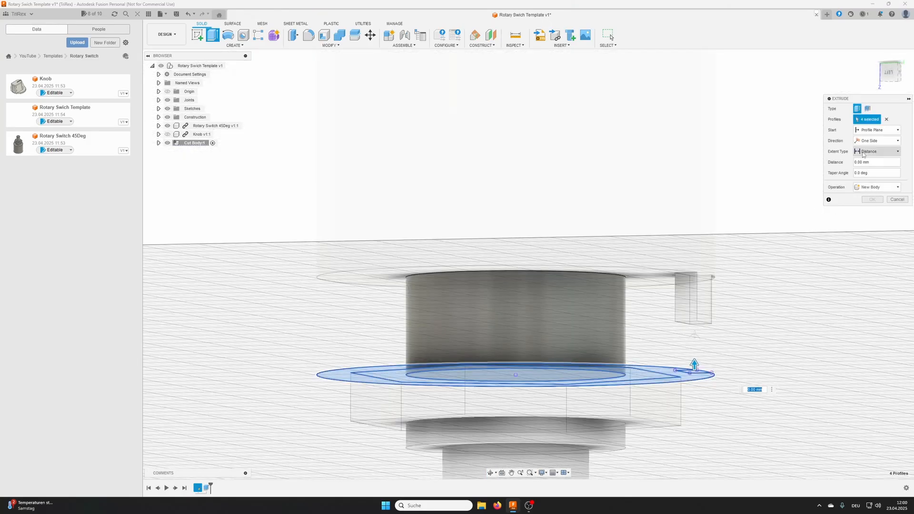
{"action": "left_click", "coordinate": [875, 131]}
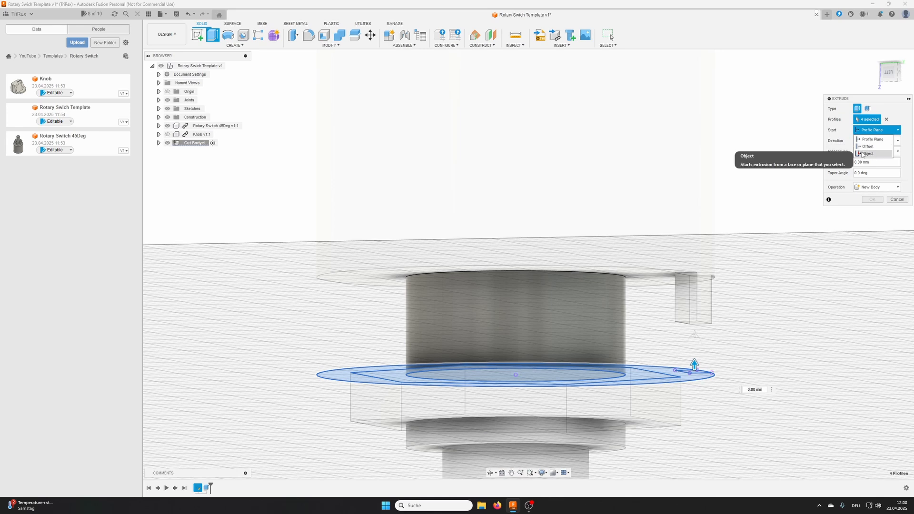
{"action": "left_click", "coordinate": [865, 154]}
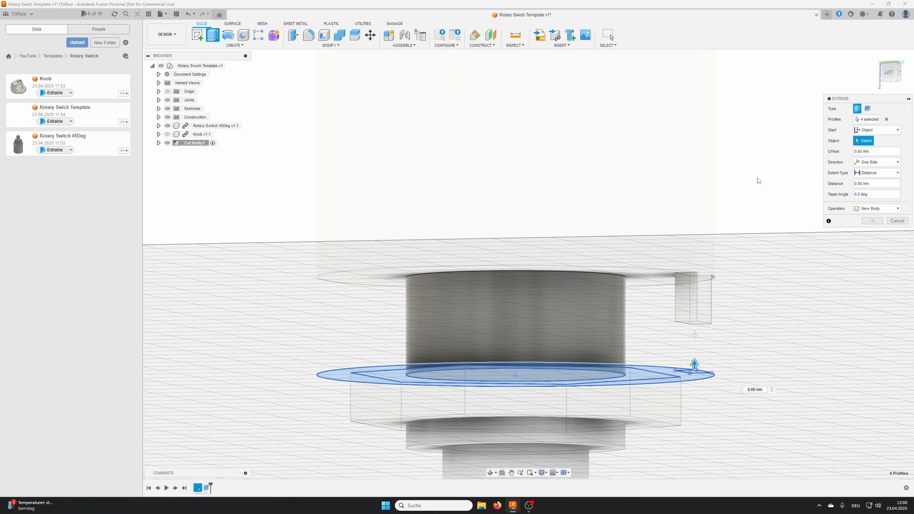
{"action": "left_click", "coordinate": [371, 281]}
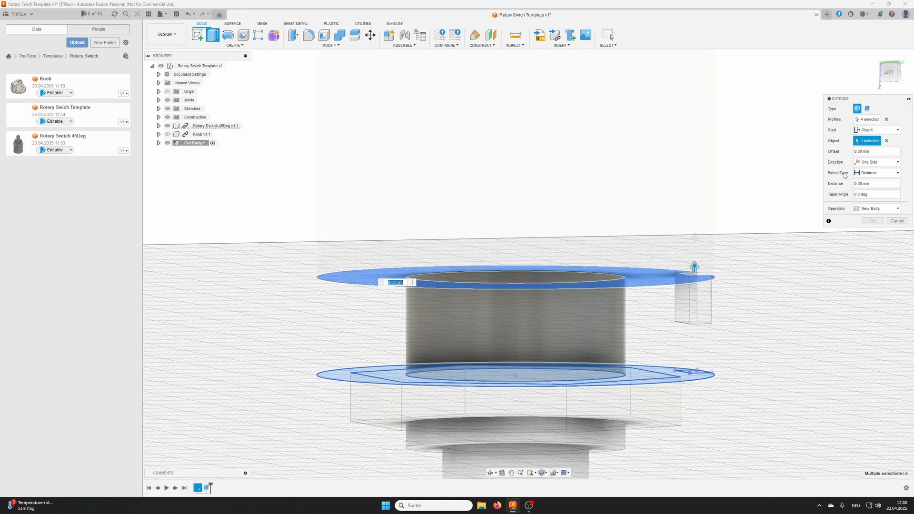
Extrude the selected profiles 16 mm over the switch body and join them to the collar cylinder
{"action": "middle_click_drag", "start_coordinate": [801, 195], "coordinate": [711, 319], "text": "shift"}
{"action": "type", "text": "10"}
{"action": "left_click_drag", "start_coordinate": [657, 305], "coordinate": [668, 156]}
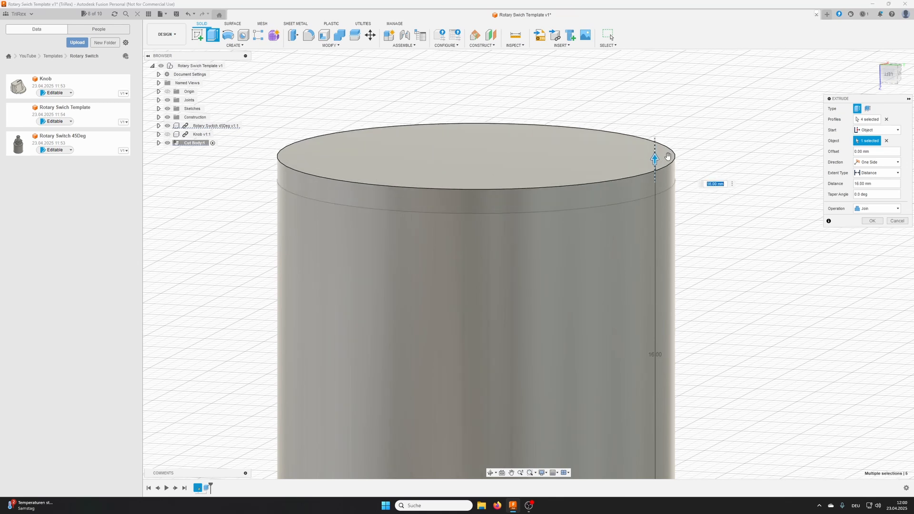
{"action": "scroll", "coordinate": [788, 308], "scroll_direction": "down", "scroll_amount": 2}
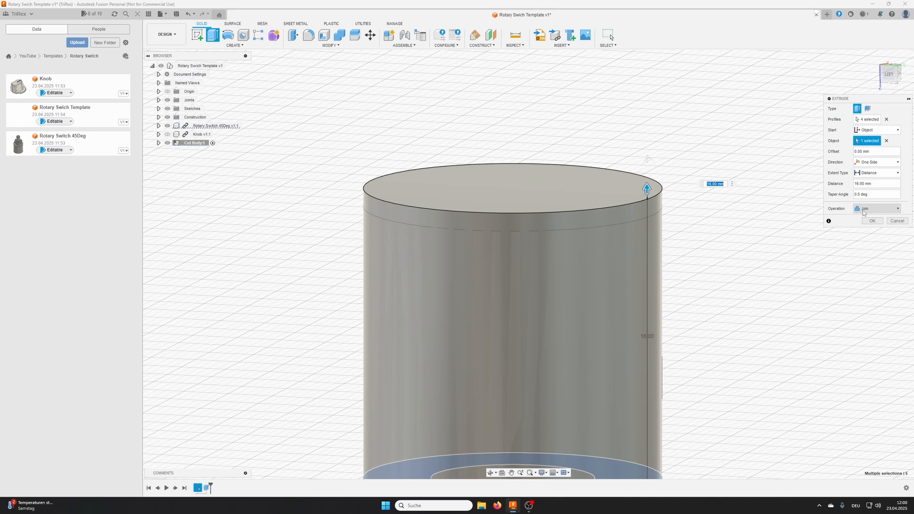
{"action": "scroll", "coordinate": [681, 373], "scroll_direction": "down", "scroll_amount": 3}
{"action": "middle_click_drag", "start_coordinate": [679, 387], "coordinate": [687, 248]}
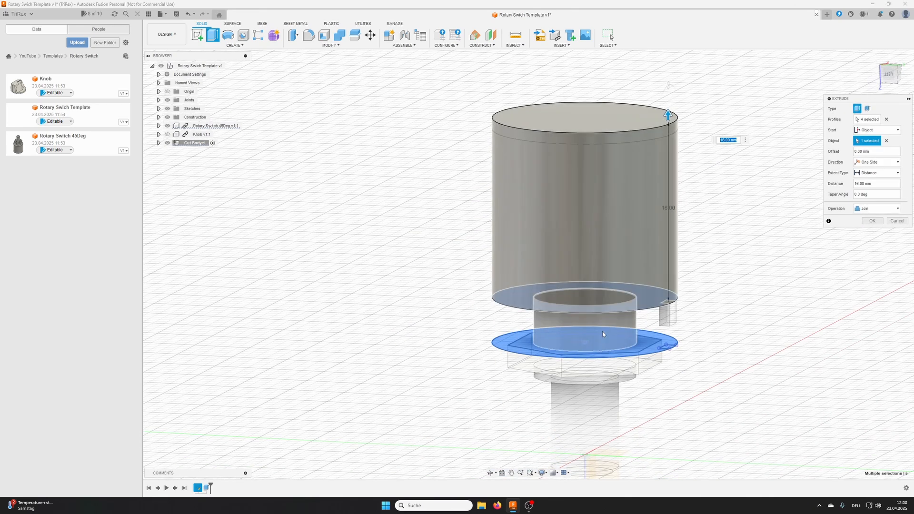
{"action": "left_click", "coordinate": [870, 221]}
Start an extrusion with the locating tab's small profile at the edge of the outer circle
{"action": "middle_click_drag", "start_coordinate": [560, 300], "coordinate": [510, 201], "text": "shift"}
{"action": "scroll", "coordinate": [610, 300], "scroll_direction": "up", "scroll_amount": 3}
{"action": "left_click", "coordinate": [213, 35]}
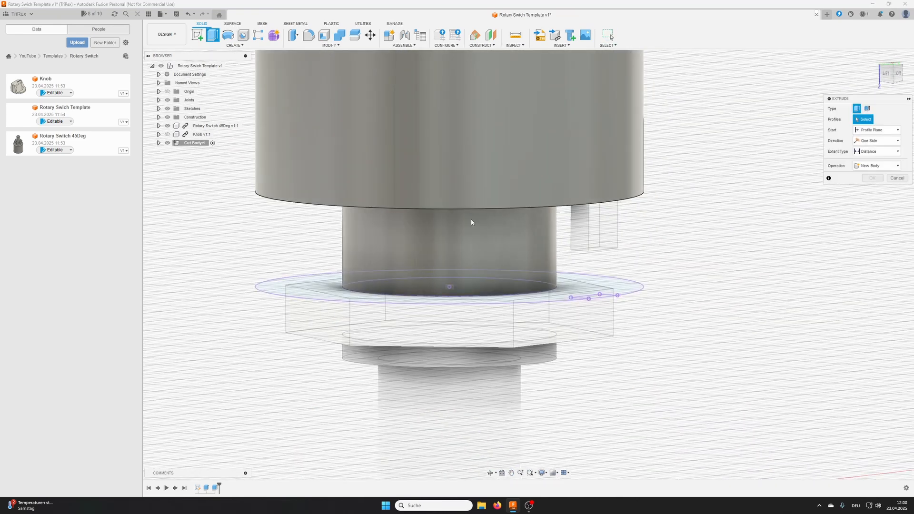
{"action": "middle_click_drag", "start_coordinate": [495, 234], "coordinate": [514, 297], "text": "shift"}
{"action": "left_click", "coordinate": [596, 287]}
{"action": "middle_click_drag", "start_coordinate": [645, 322], "coordinate": [643, 289], "text": "shift"}
{"action": "scroll", "coordinate": [642, 289], "scroll_direction": "up", "scroll_amount": 3}
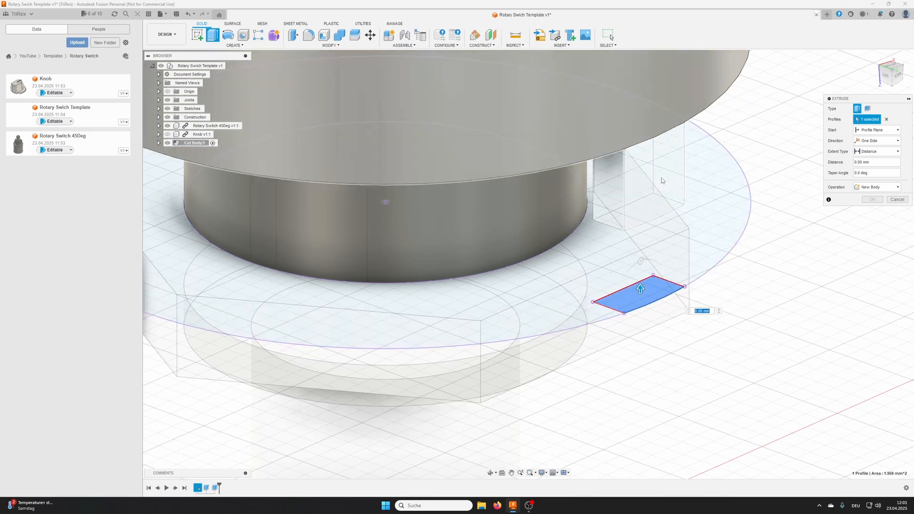
{"action": "middle_click_drag", "start_coordinate": [772, 229], "coordinate": [794, 161], "text": "shift"}
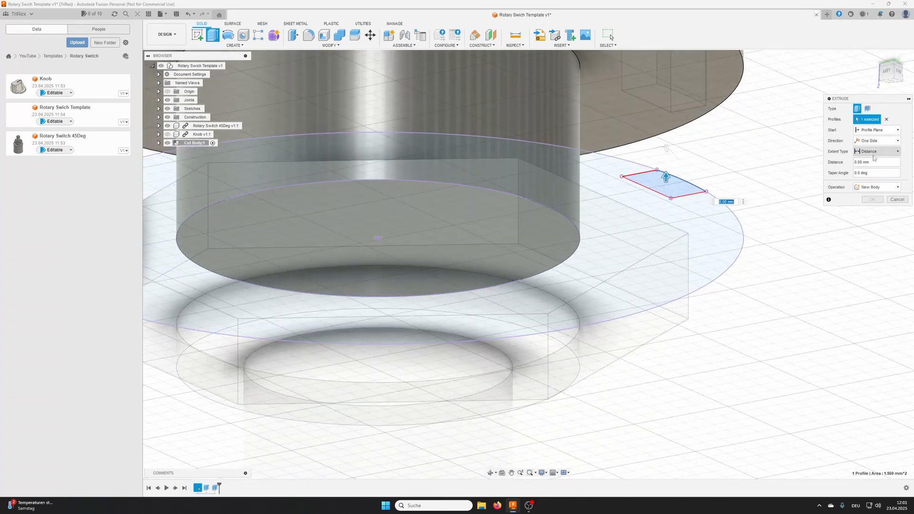
Try to extrude the tab profile -4 mm starting from the switch body's underside face
{"action": "left_click", "coordinate": [876, 130]}
{"action": "left_click", "coordinate": [870, 155]}
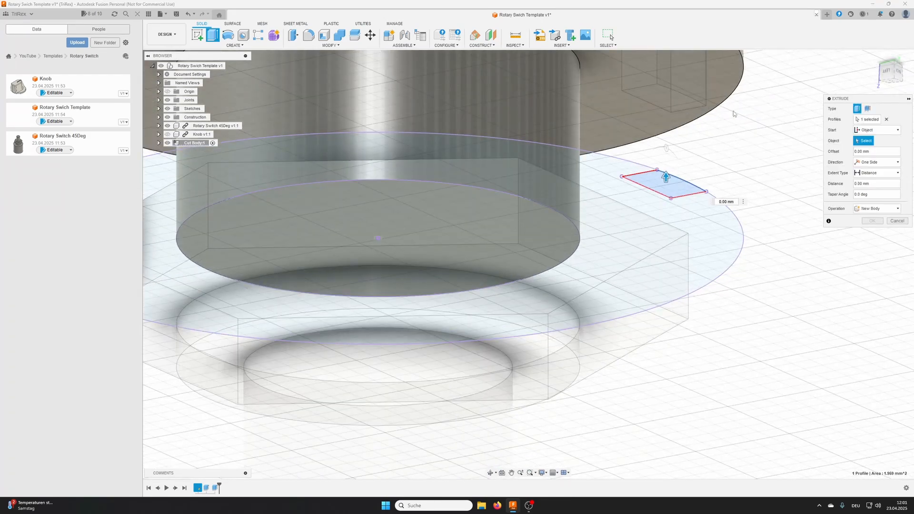
{"action": "middle_click_drag", "start_coordinate": [734, 112], "coordinate": [718, 255]}
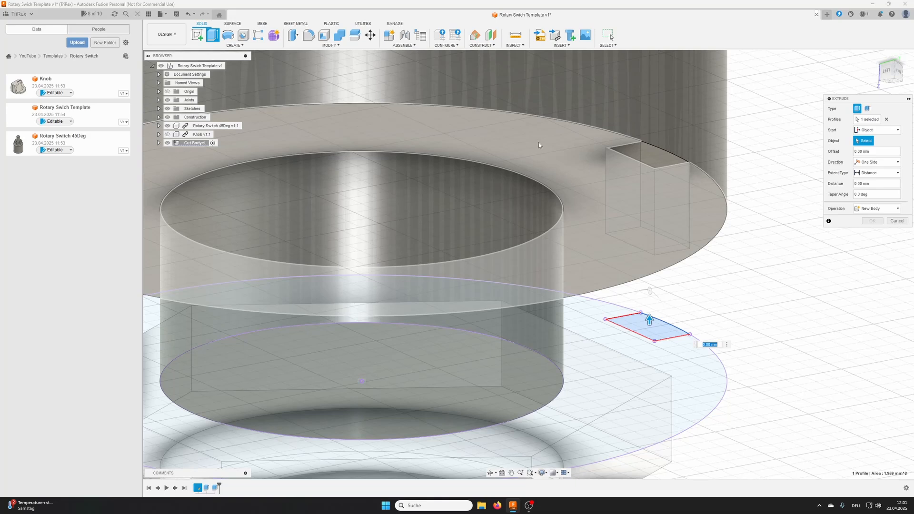
{"action": "left_click", "coordinate": [539, 142]}
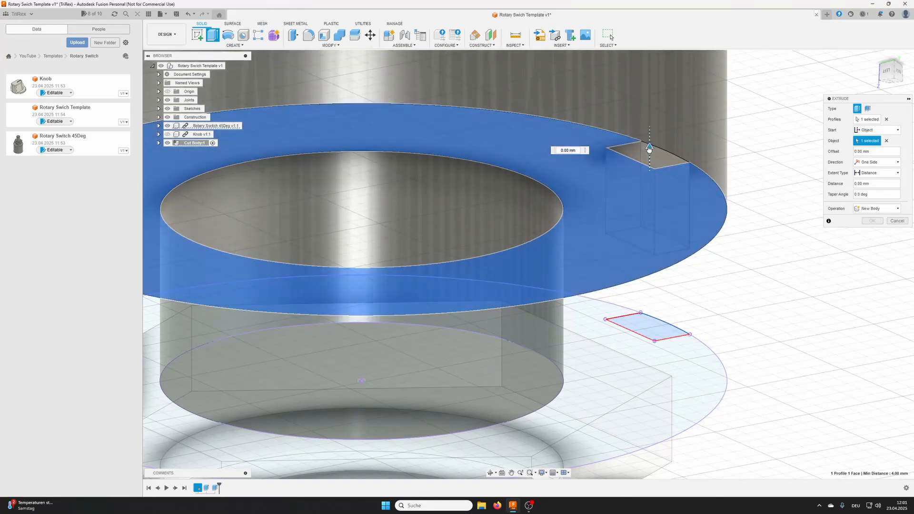
{"action": "left_click_drag", "start_coordinate": [650, 150], "coordinate": [666, 322]}
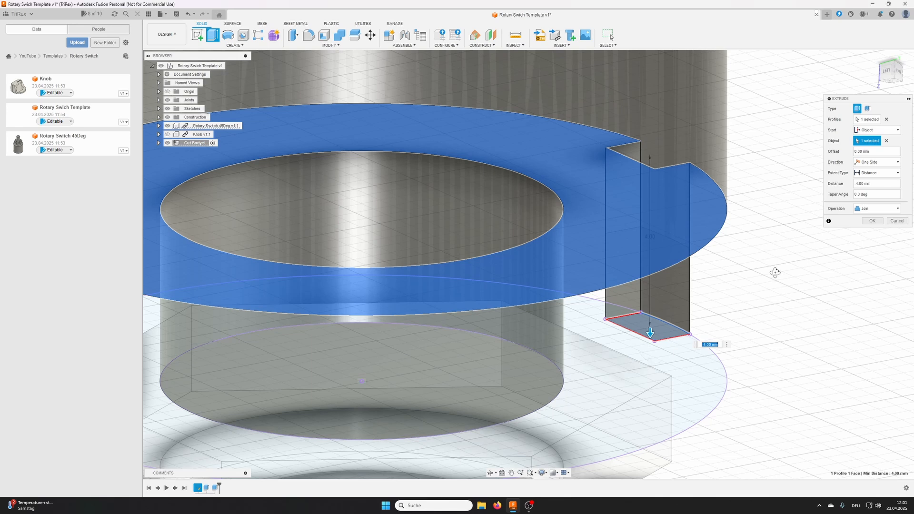
{"action": "middle_click_drag", "start_coordinate": [773, 269], "coordinate": [673, 369], "text": "shift"}
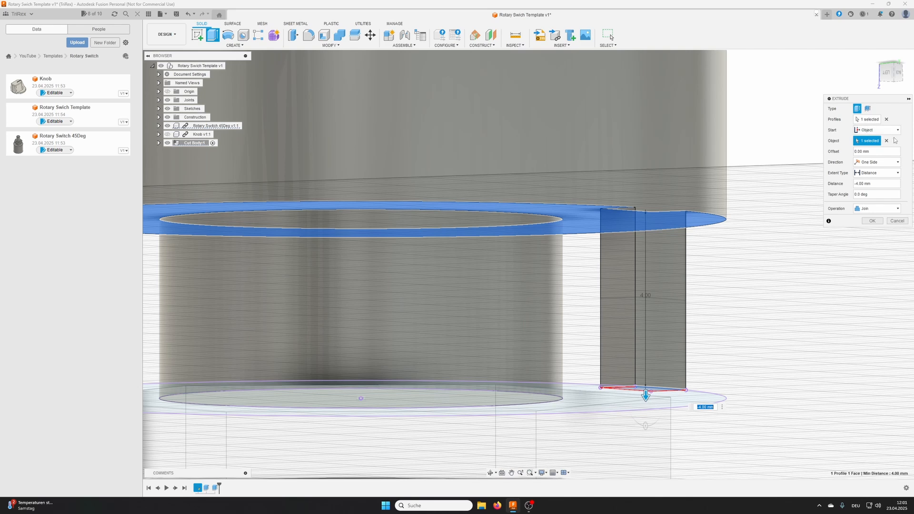
Clear the extrusion's start object, set its distance to 0 and return the start to Profile Plane
{"action": "left_click", "coordinate": [886, 141]}
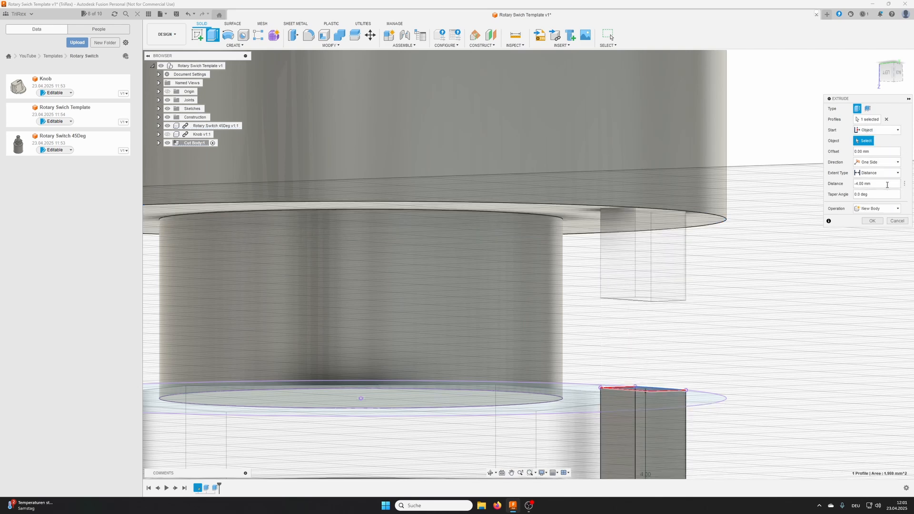
{"action": "key", "text": "BackSpace"}
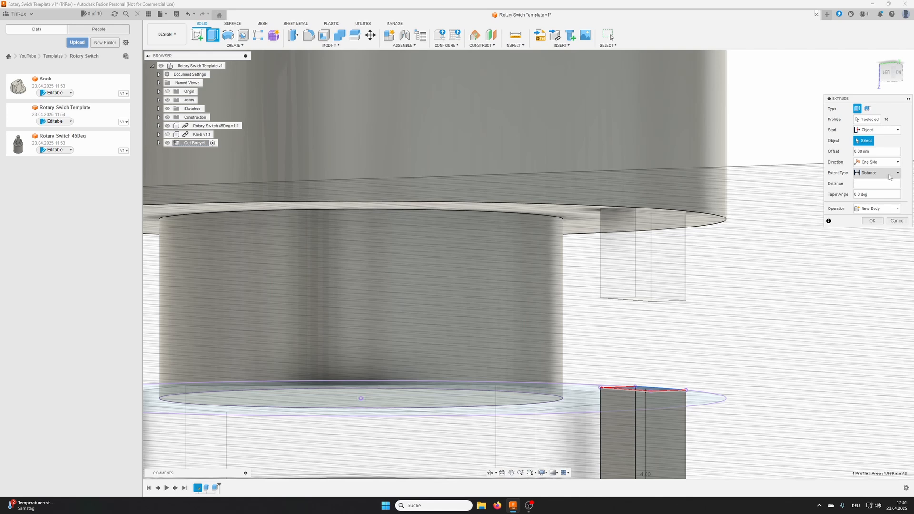
{"action": "type", "text": "0"}
{"action": "left_click", "coordinate": [890, 165]}
{"action": "left_click", "coordinate": [875, 170]}
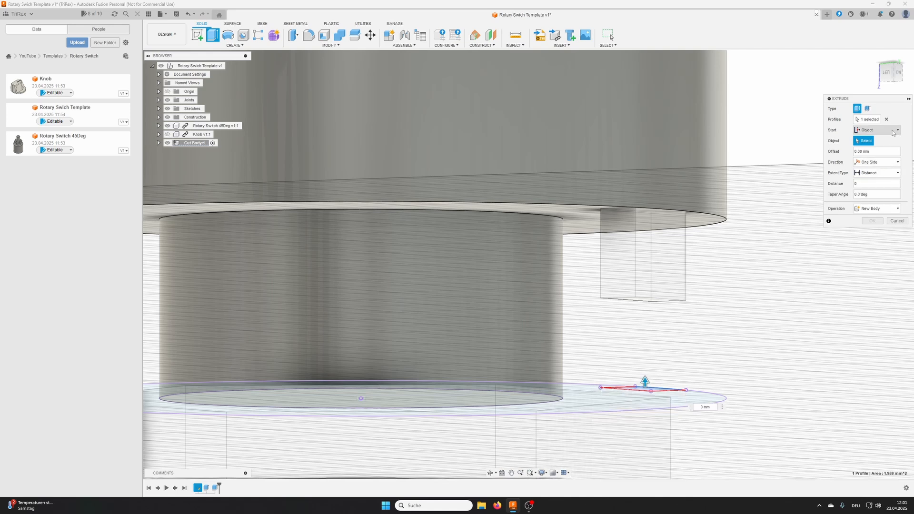
{"action": "middle_click_drag", "start_coordinate": [681, 239], "coordinate": [631, 162]}
{"action": "middle_click_drag", "start_coordinate": [631, 162], "coordinate": [561, 156], "text": "shift"}
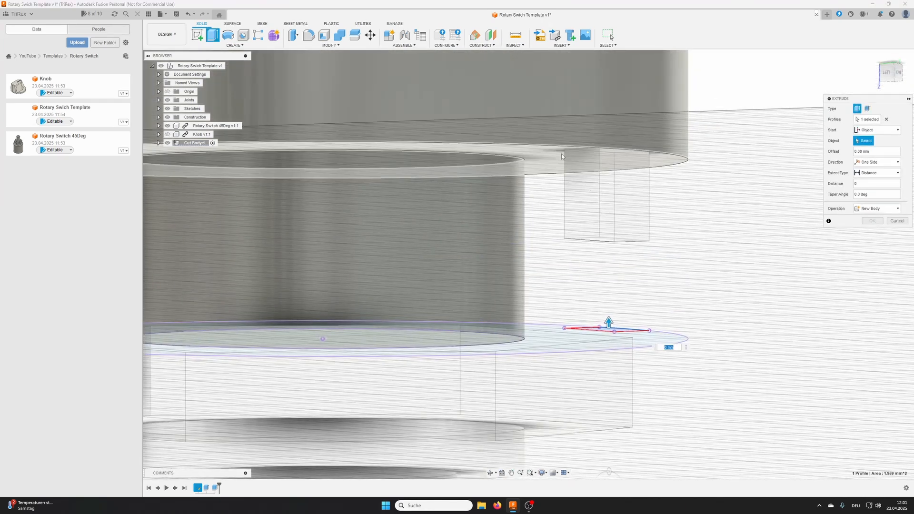
{"action": "left_click", "coordinate": [875, 130]}
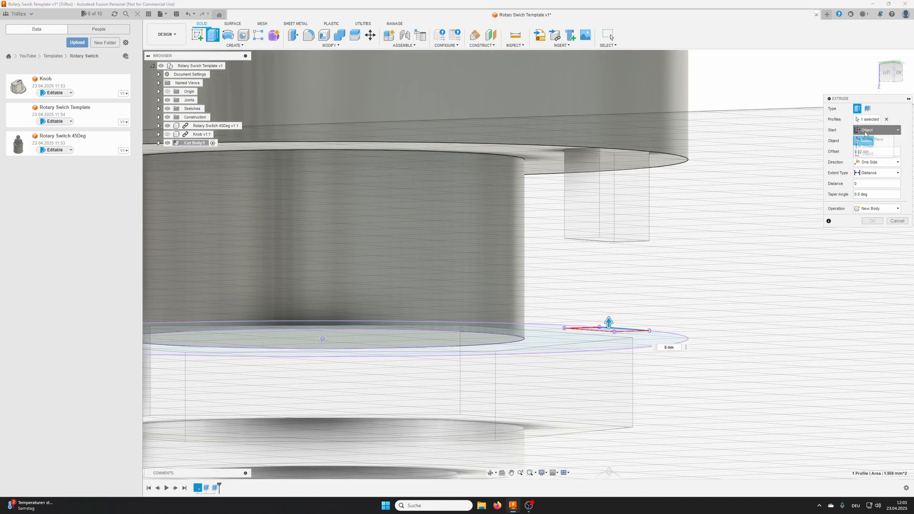
{"action": "left_click", "coordinate": [871, 139]}
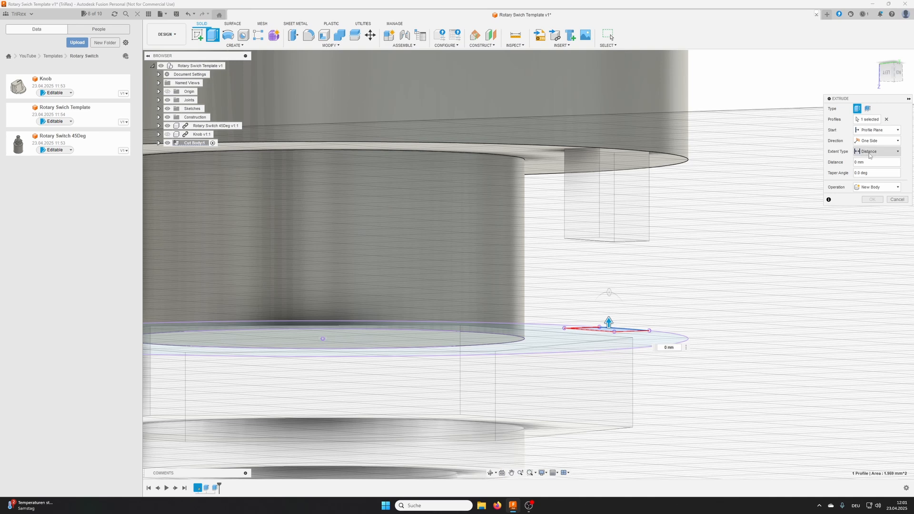
Extrude the locating tab profile up to the switch body's underside face and join it to the cut body
{"action": "left_click", "coordinate": [870, 152]}
{"action": "left_click", "coordinate": [871, 171]}
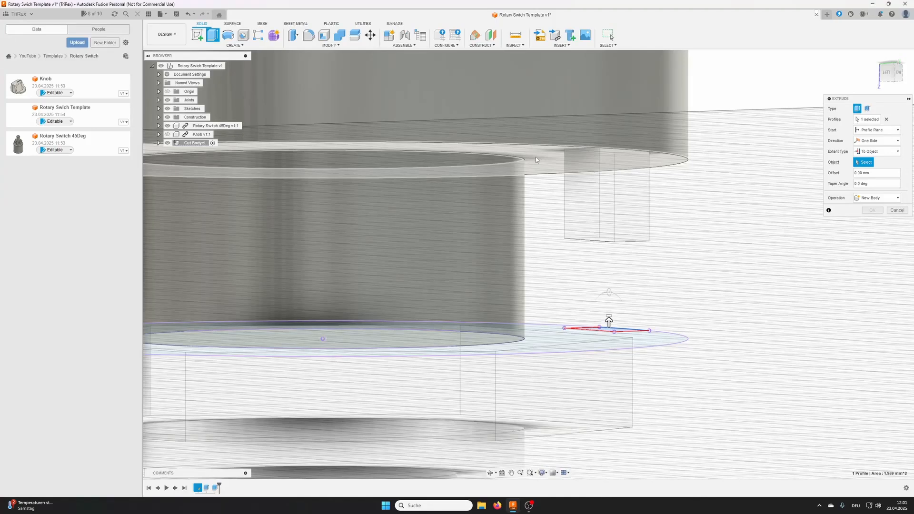
{"action": "left_click", "coordinate": [536, 156]}
{"action": "middle_click_drag", "start_coordinate": [591, 206], "coordinate": [695, 226], "text": "shift"}
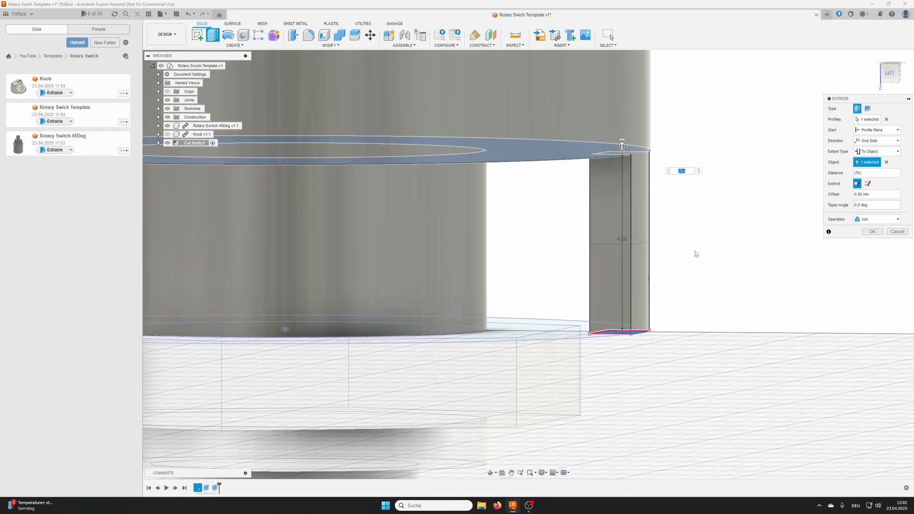
{"action": "middle_click_drag", "start_coordinate": [686, 241], "coordinate": [693, 247]}
{"action": "left_click", "coordinate": [872, 232]}
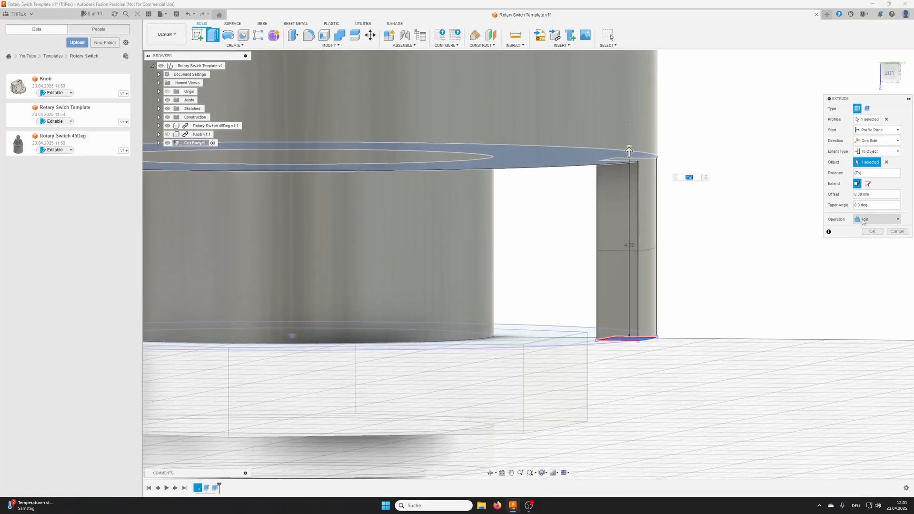
{"action": "scroll", "coordinate": [728, 245], "scroll_direction": "down", "scroll_amount": 3}
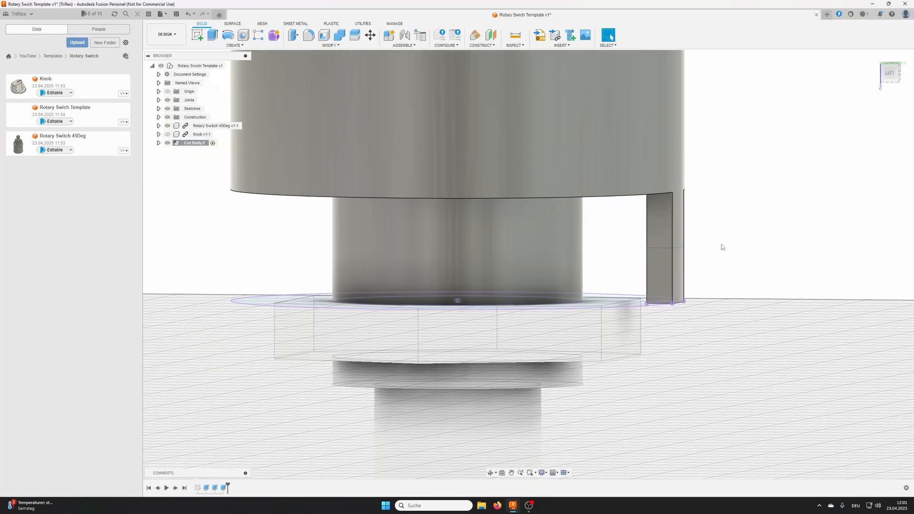
Offset the cut body's large outer cylindrical face outward by 0.5 mm
{"action": "middle_click_drag", "start_coordinate": [702, 238], "coordinate": [681, 188]}
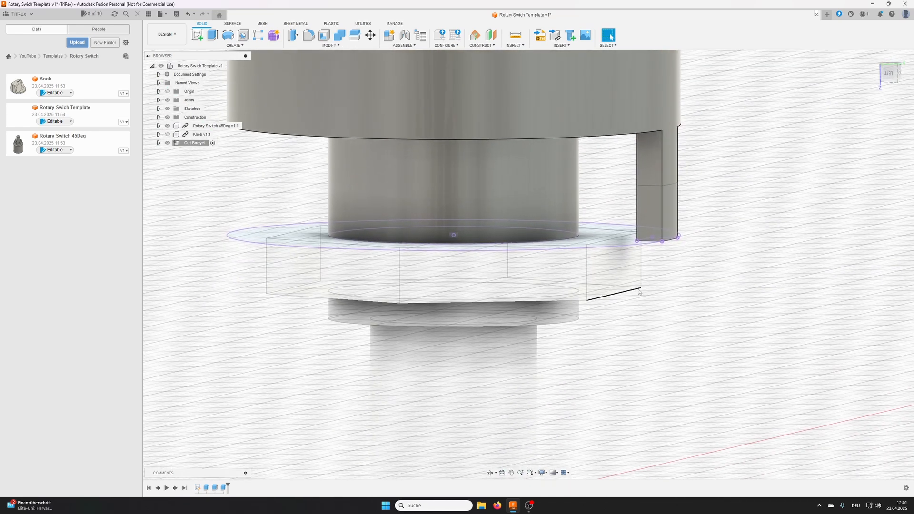
{"action": "middle_click_drag", "start_coordinate": [639, 289], "coordinate": [645, 232]}
{"action": "middle_click_drag", "start_coordinate": [657, 158], "coordinate": [629, 257]}
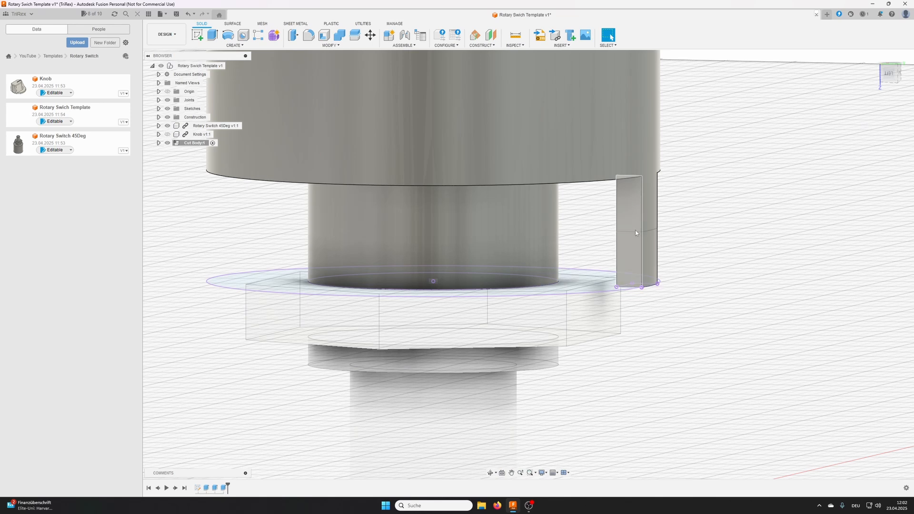
{"action": "middle_click_drag", "start_coordinate": [636, 233], "coordinate": [628, 168], "text": "shift"}
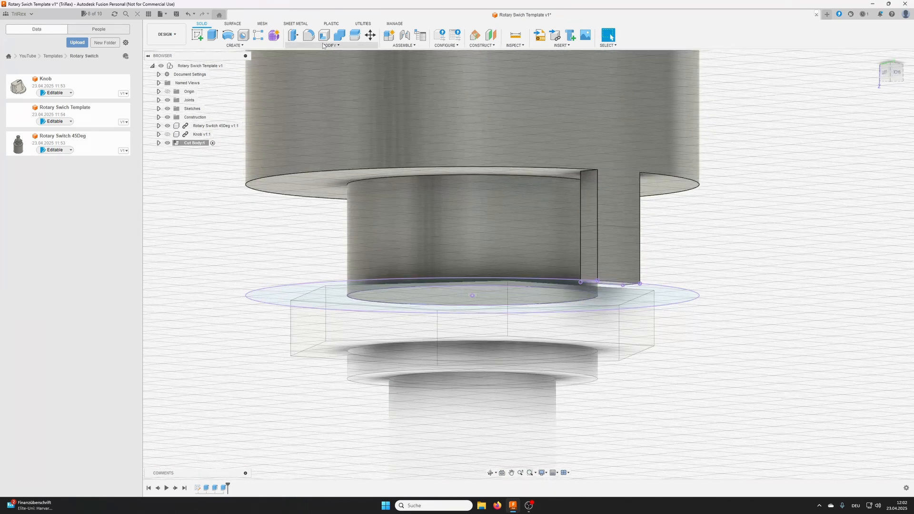
{"action": "left_click", "coordinate": [294, 35]}
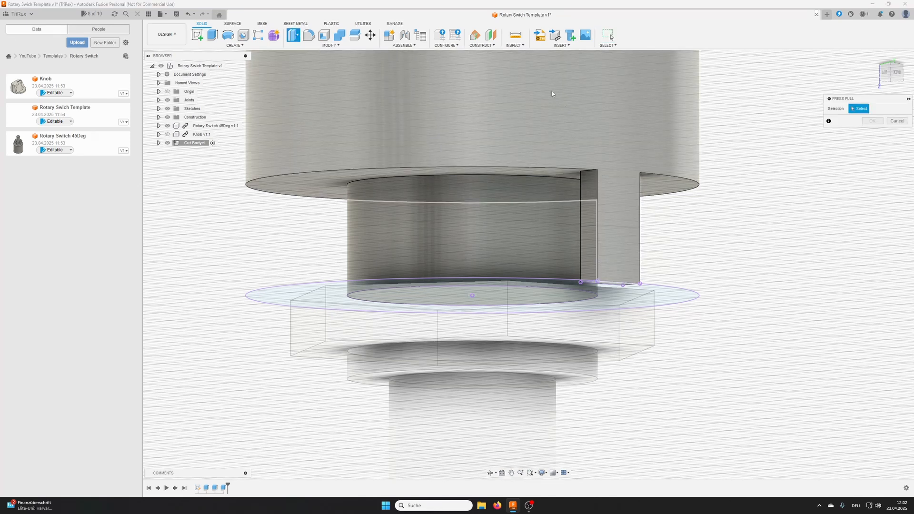
{"action": "middle_click_drag", "start_coordinate": [553, 94], "coordinate": [524, 248]}
{"action": "left_click", "coordinate": [518, 135]}
{"action": "middle_click_drag", "start_coordinate": [518, 136], "coordinate": [622, 167], "text": "shift"}
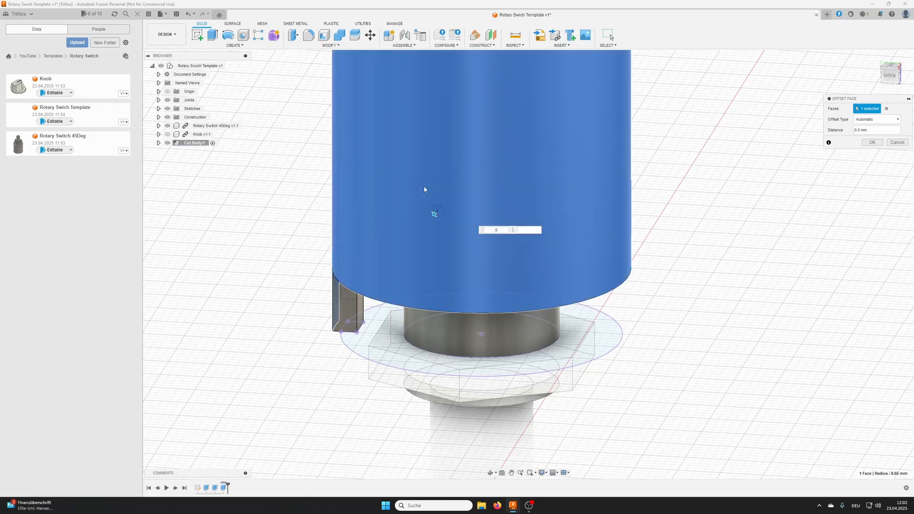
{"action": "mouse_move", "coordinate": [431, 212]}
{"action": "middle_mouse_down", "text": "shift"}
{"action": "mouse_move", "coordinate": [443, 257]}
{"action": "mouse_move", "coordinate": [430, 198]}
{"action": "middle_mouse_up", "text": "shift"}
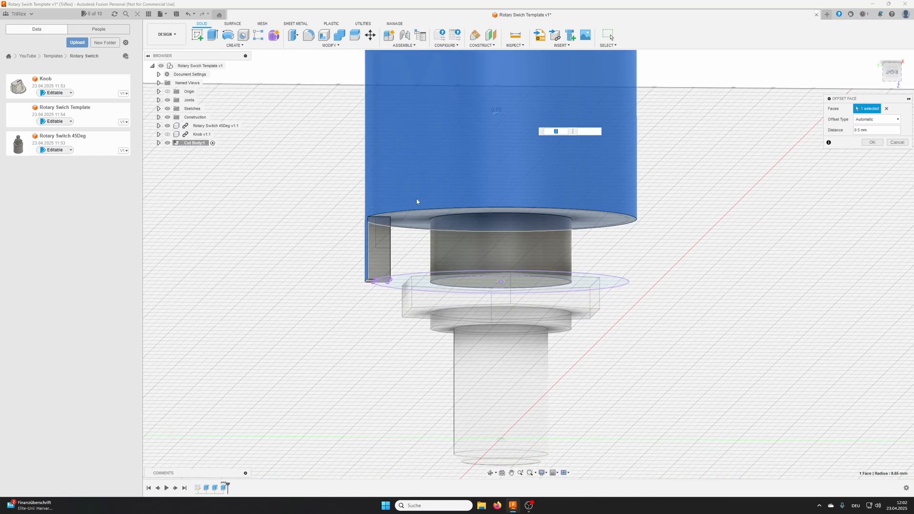
{"action": "scroll", "coordinate": [413, 244], "scroll_direction": "up", "scroll_amount": 5}
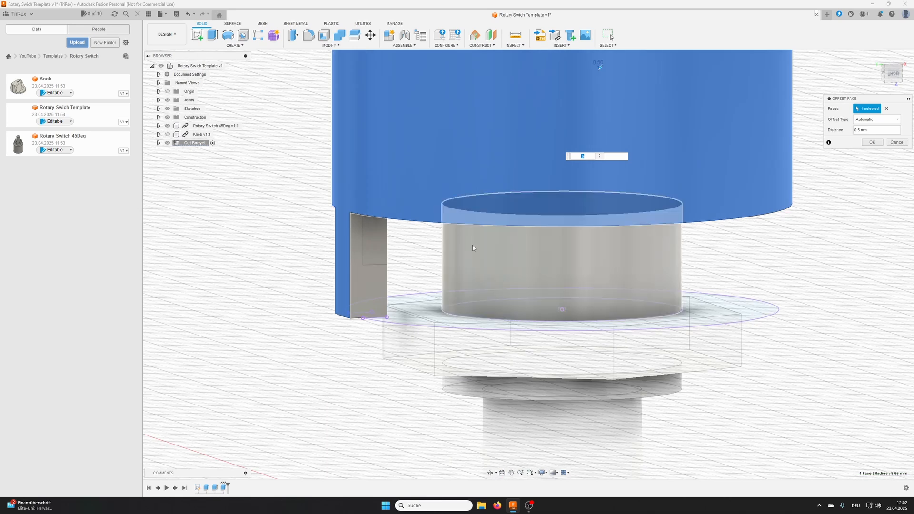
{"action": "left_click", "coordinate": [870, 142]}
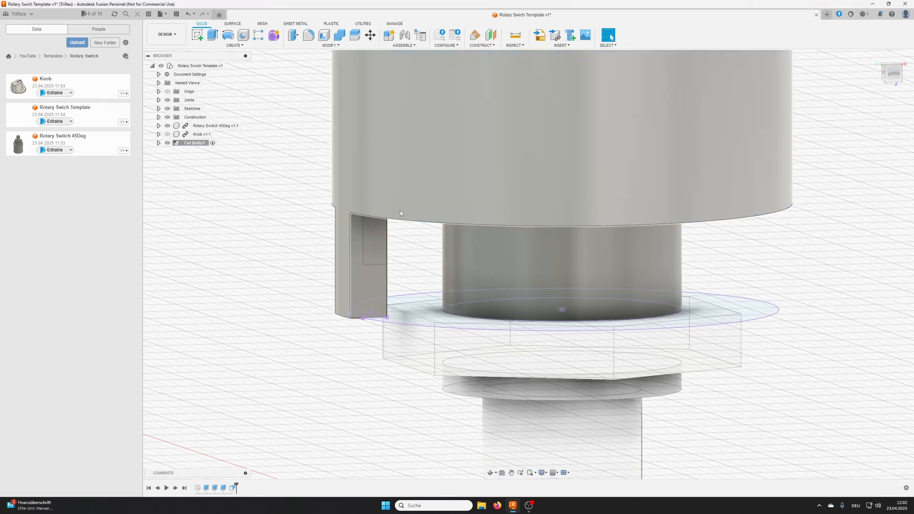
Offset the locating tab's three flat side faces outward by 0.25 mm
{"action": "left_click", "coordinate": [293, 35]}
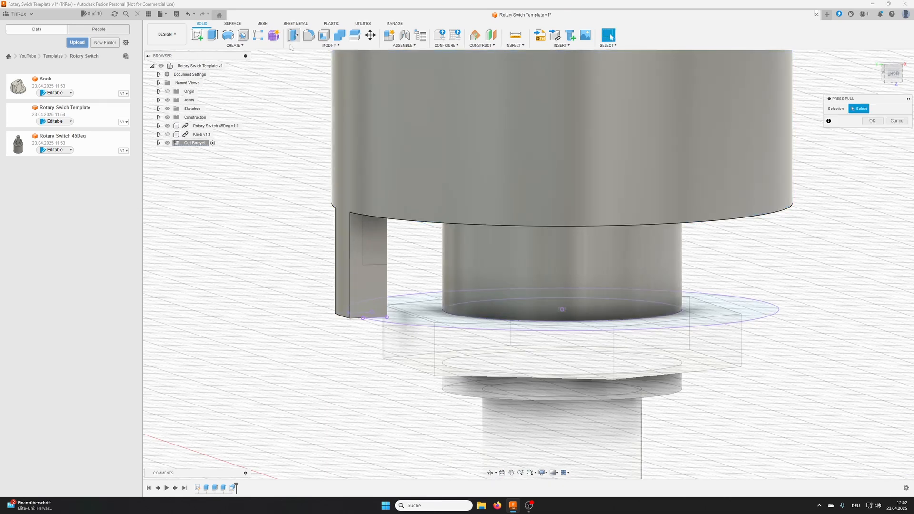
{"action": "left_click", "coordinate": [368, 264]}
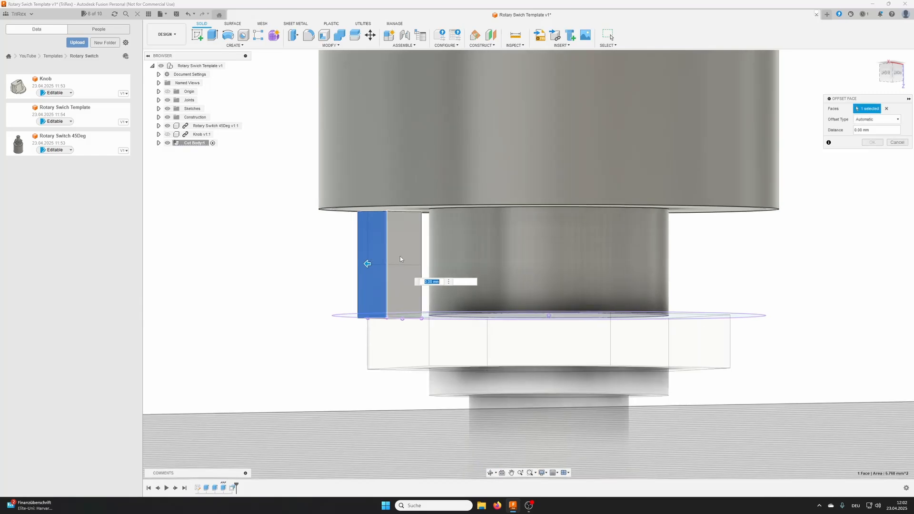
{"action": "left_click", "coordinate": [404, 255]}
{"action": "middle_click_drag", "start_coordinate": [404, 253], "coordinate": [504, 206], "text": "shift"}
{"action": "left_click", "coordinate": [284, 255]}
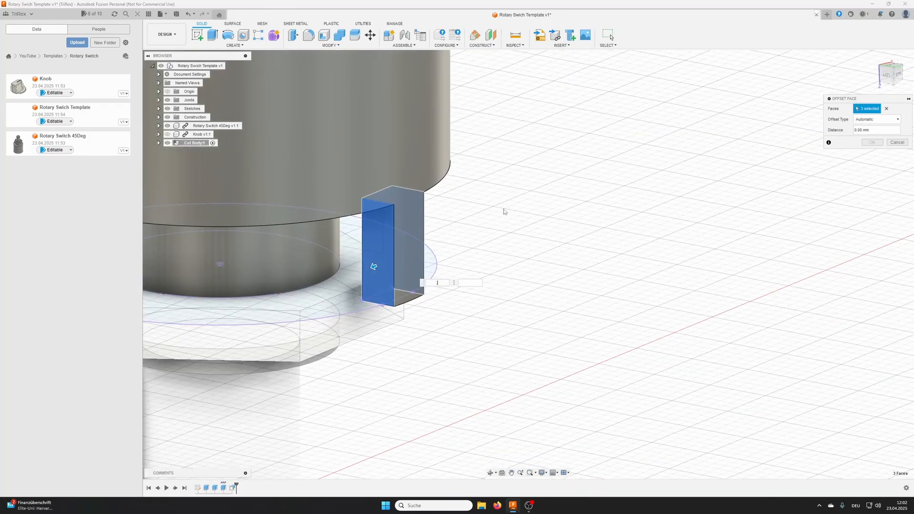
{"action": "type", "text": ".25"}
{"action": "key", "text": "Return"}
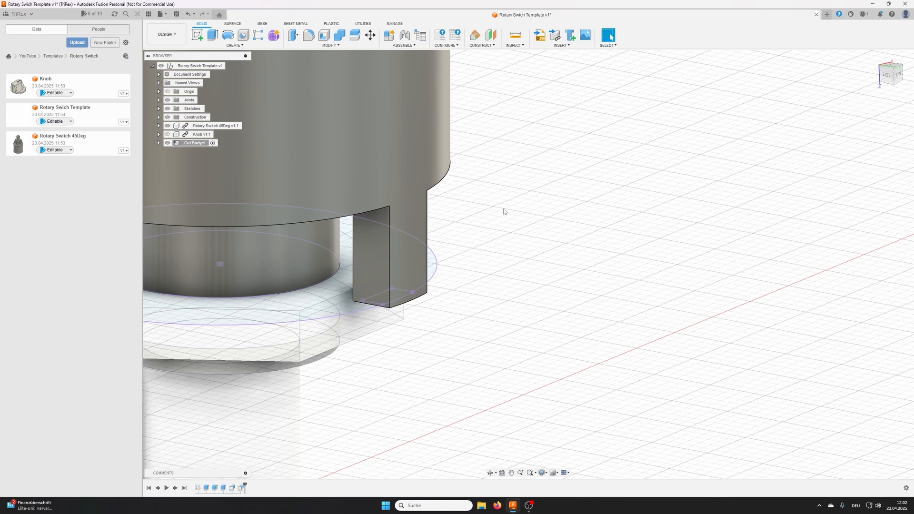
Offset the cylindrical face of the cut body's narrower neck outward by 0.2 mm
{"action": "middle_click_drag", "start_coordinate": [449, 186], "coordinate": [541, 267], "text": "shift"}
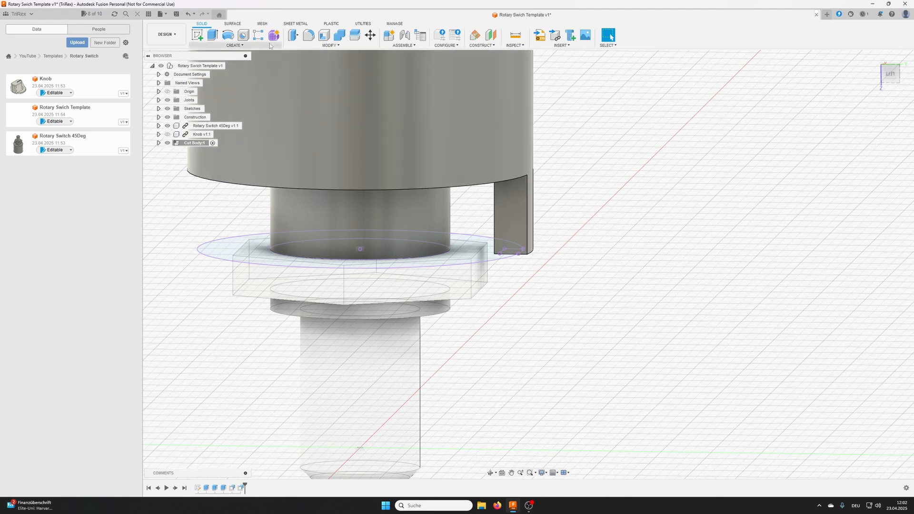
{"action": "left_click", "coordinate": [293, 35]}
{"action": "left_click", "coordinate": [297, 224]}
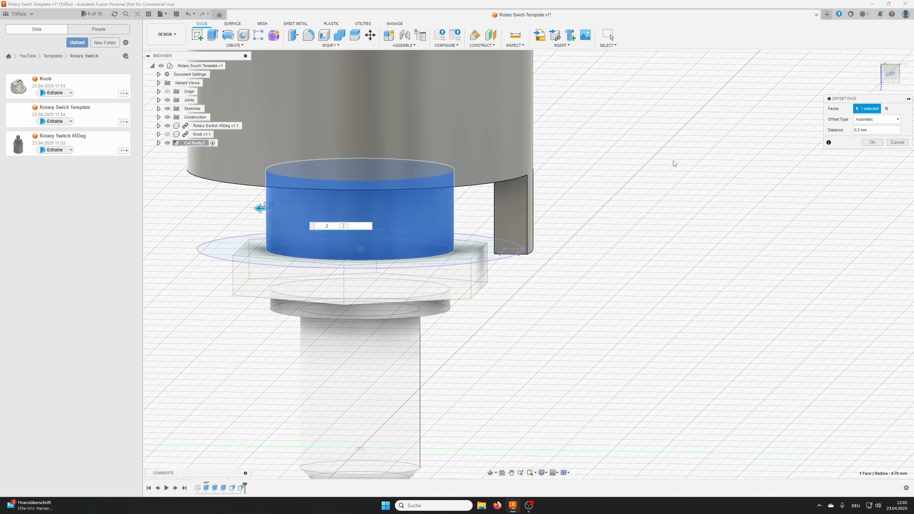
{"action": "left_click", "coordinate": [872, 143]}
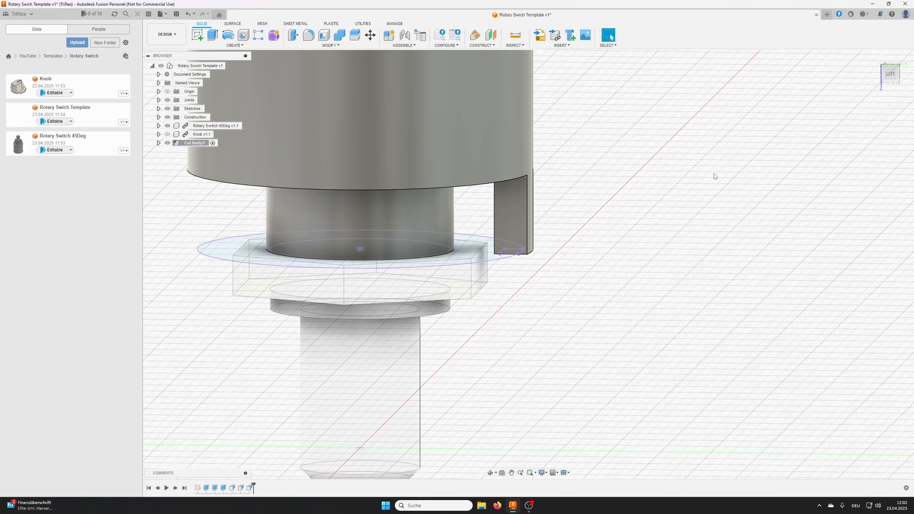
Start a new sketch in the Cut Body component on the horizontal XY origin plane
{"action": "scroll", "coordinate": [663, 184], "scroll_direction": "down", "scroll_amount": 2}
{"action": "middle_click_drag", "start_coordinate": [607, 233], "coordinate": [703, 194]}
{"action": "middle_click_drag", "start_coordinate": [767, 251], "coordinate": [546, 252]}
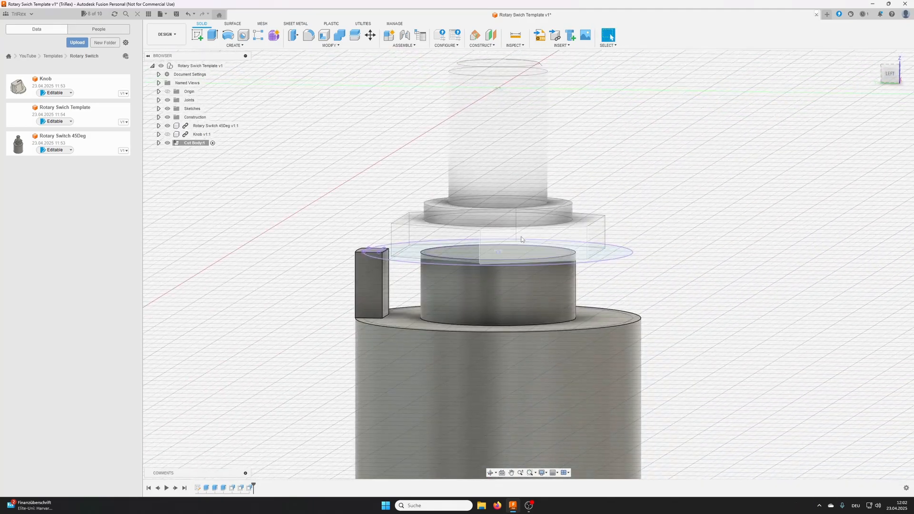
{"action": "middle_click_drag", "start_coordinate": [375, 282], "coordinate": [424, 287], "text": "shift"}
{"action": "middle_click_drag", "start_coordinate": [452, 232], "coordinate": [409, 288]}
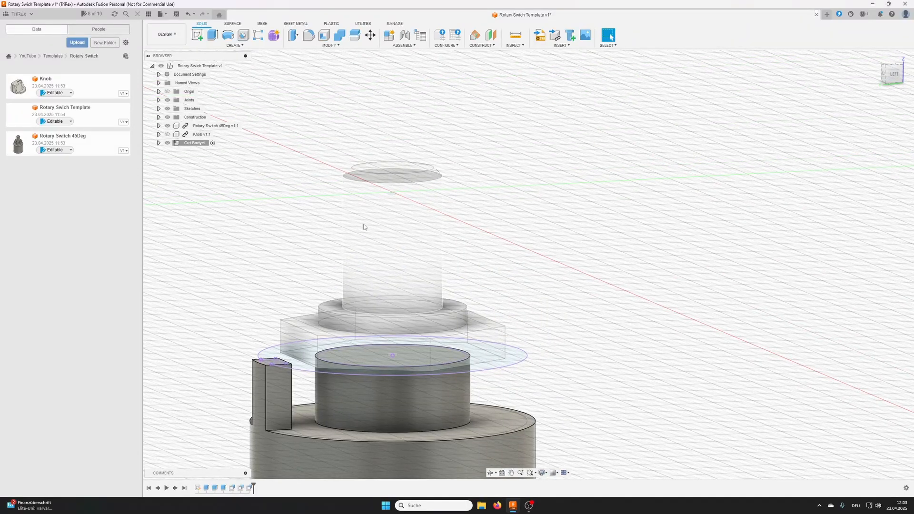
{"action": "middle_click_drag", "start_coordinate": [356, 267], "coordinate": [339, 257], "text": "shift"}
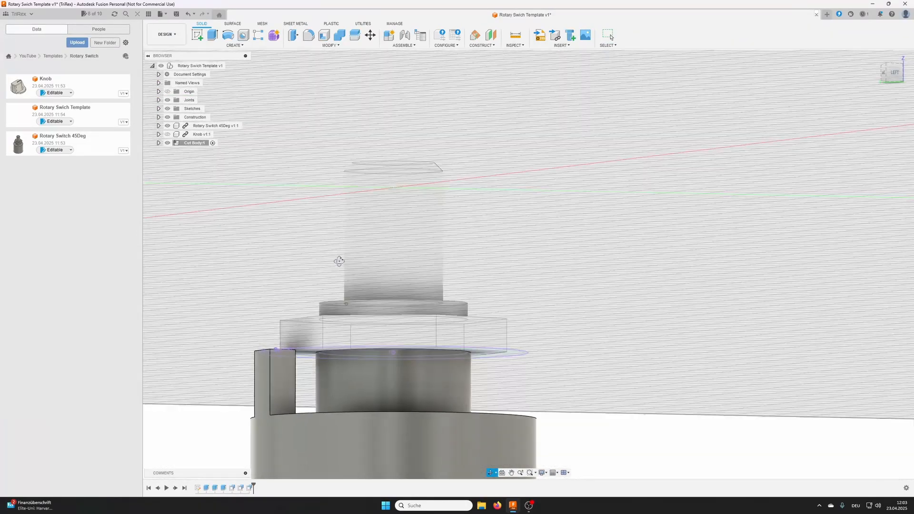
{"action": "middle_click_drag", "start_coordinate": [267, 168], "coordinate": [312, 243]}
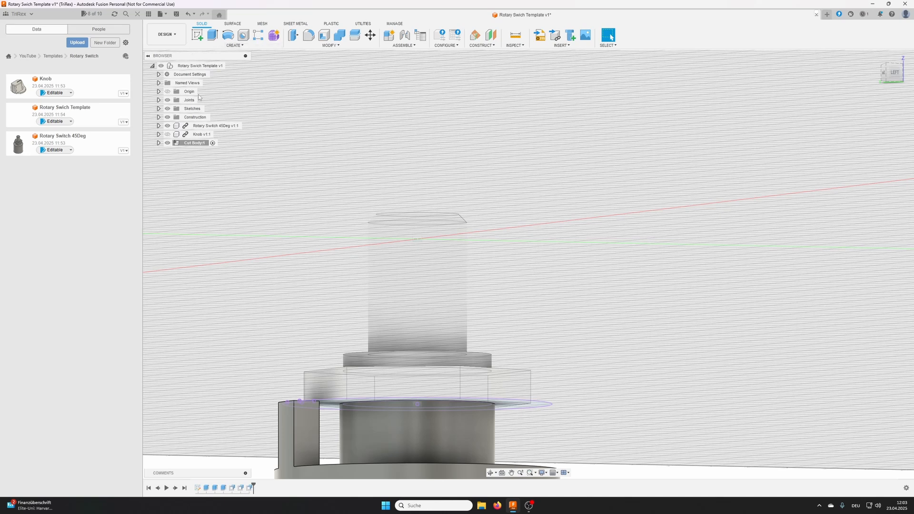
{"action": "left_click", "coordinate": [198, 35]}
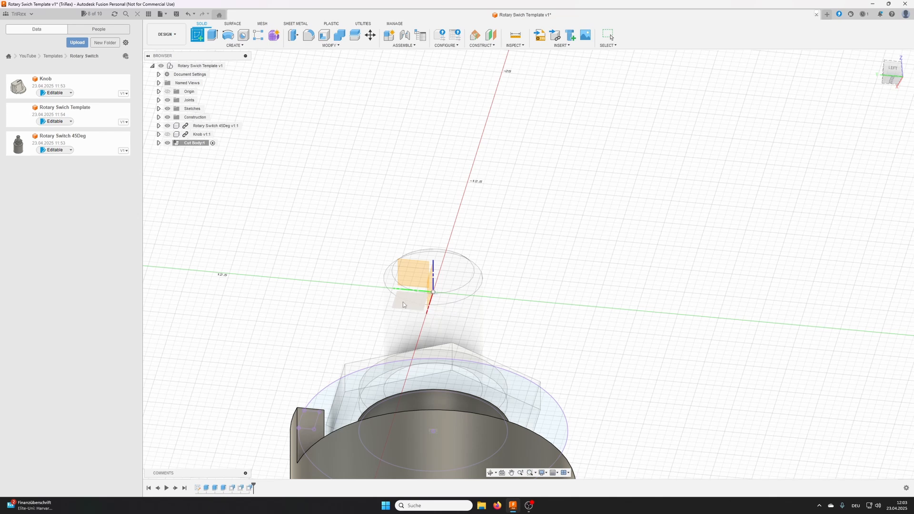
{"action": "left_click", "coordinate": [403, 302]}
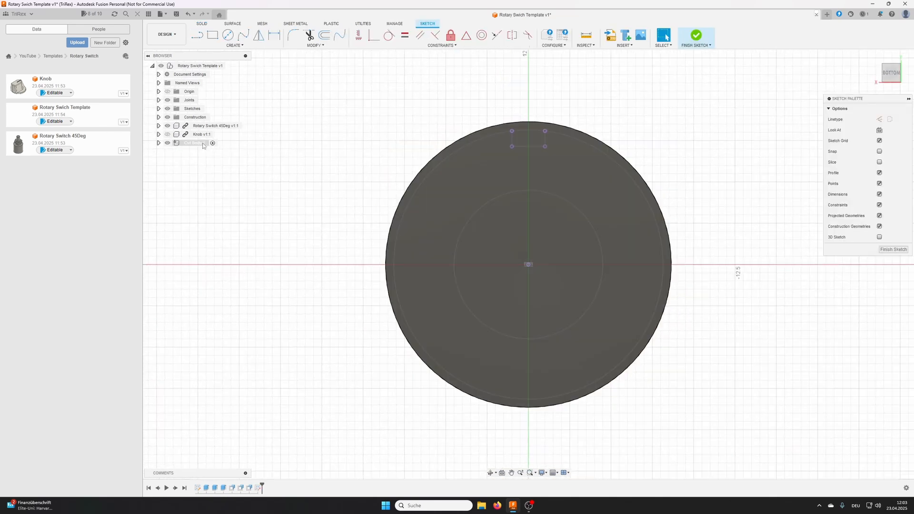
Hide Body1 of the Cut Body component and show the Knob component
{"action": "left_click", "coordinate": [170, 144]}
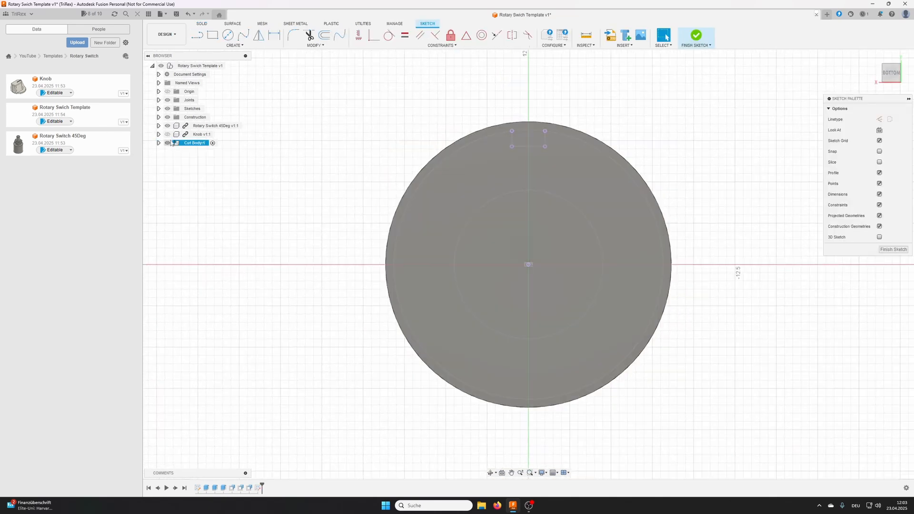
{"action": "left_click", "coordinate": [159, 143]}
{"action": "left_click", "coordinate": [165, 160]}
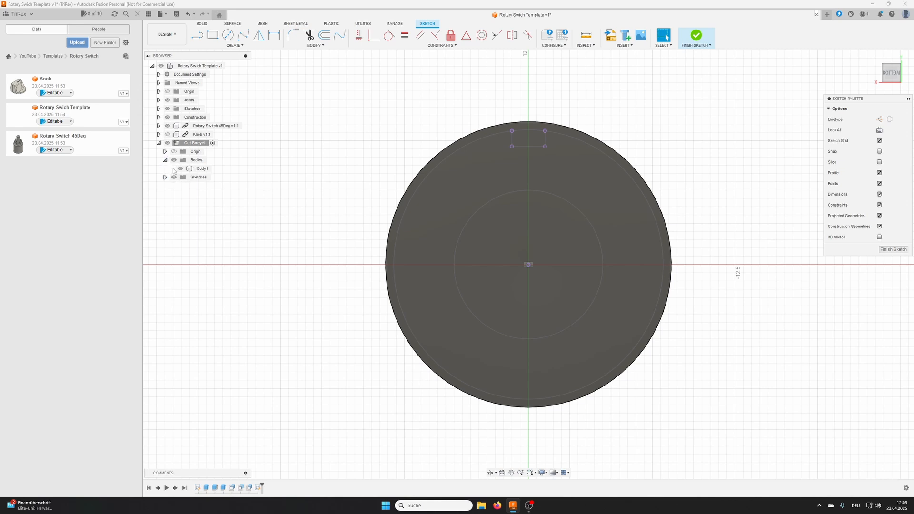
{"action": "left_click", "coordinate": [180, 170]}
{"action": "left_click", "coordinate": [180, 169]}
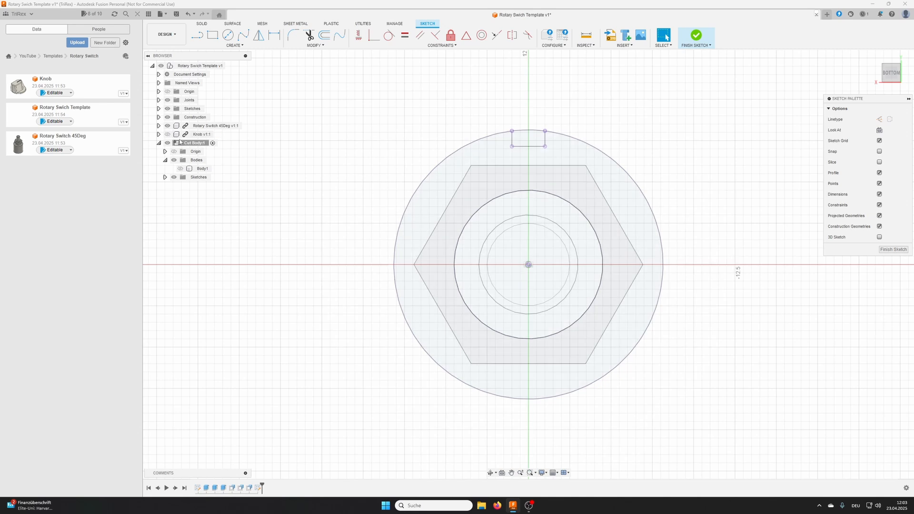
{"action": "left_click", "coordinate": [167, 135]}
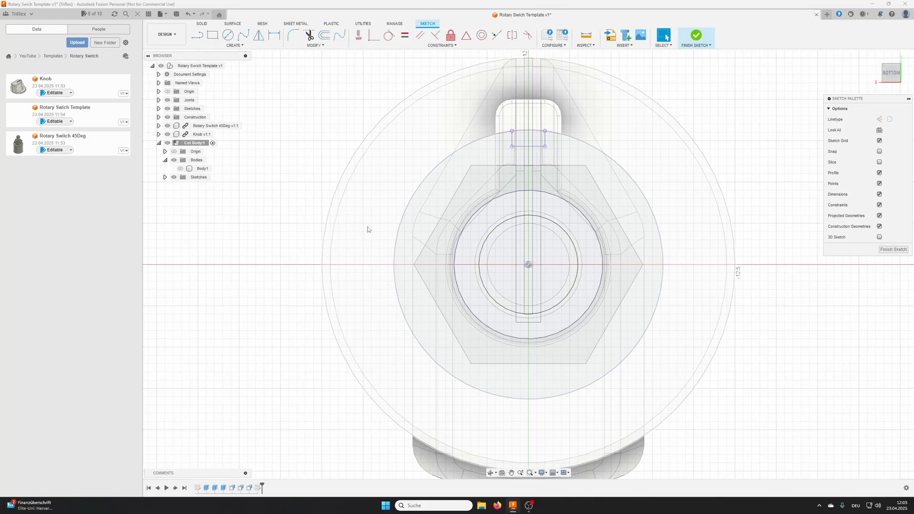
Project the six underside edges outlining the knob's round hub and pointer arm into the sketch, with the projection link on
{"action": "middle_click_drag", "start_coordinate": [386, 224], "coordinate": [397, 266], "text": "shift"}
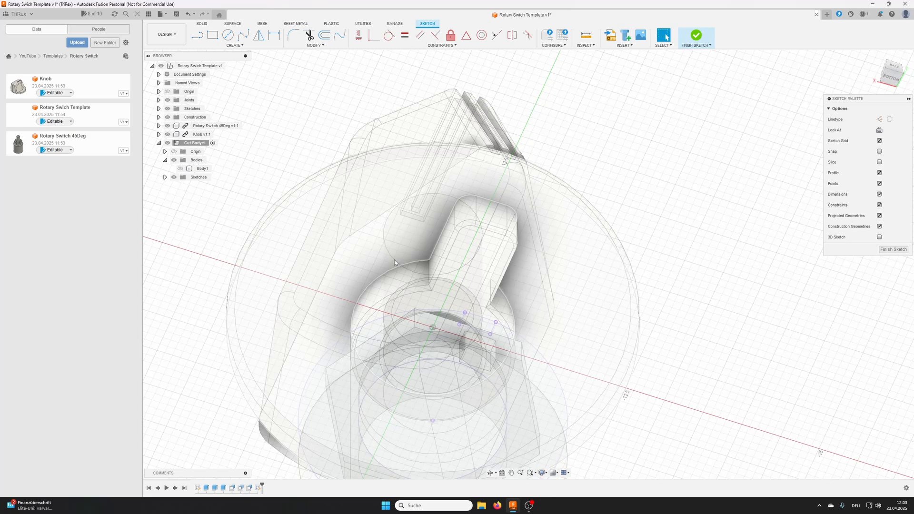
{"action": "key", "text": "p"}
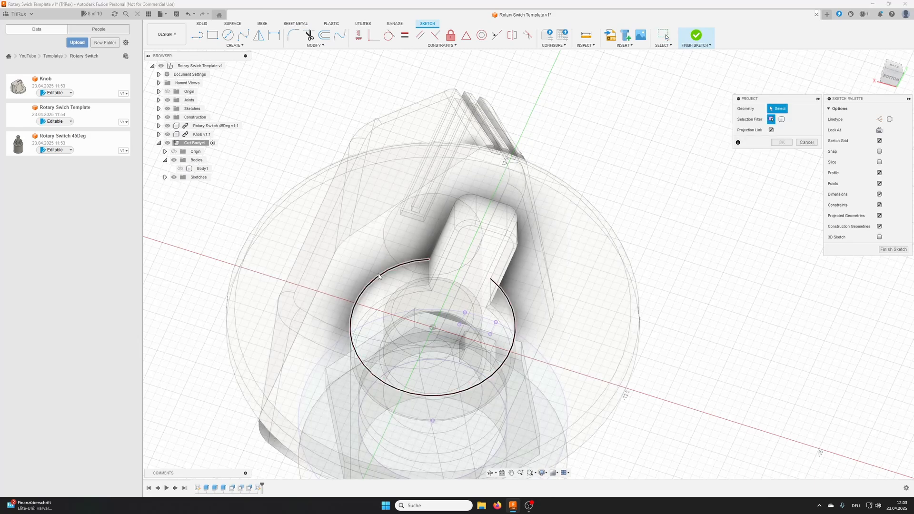
{"action": "left_click", "coordinate": [389, 271]}
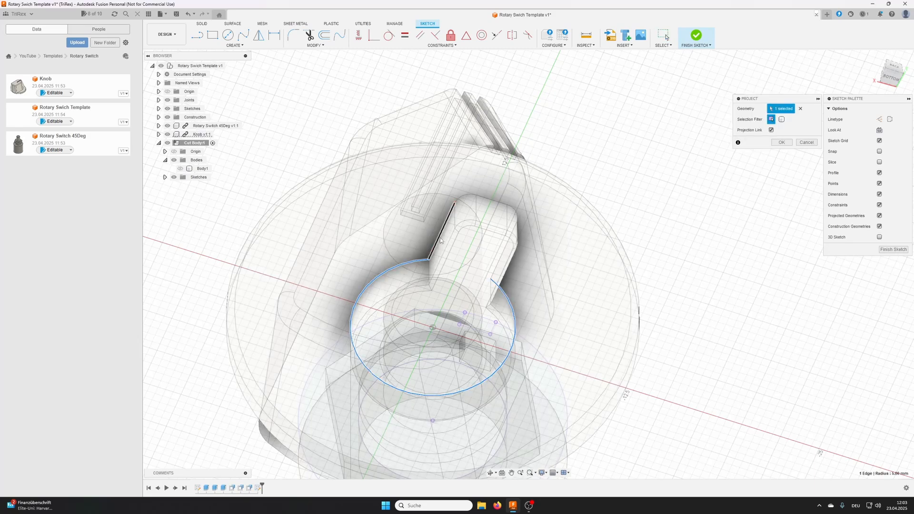
{"action": "left_click", "coordinate": [441, 242]}
{"action": "left_click", "coordinate": [467, 197]}
{"action": "left_click", "coordinate": [495, 201]}
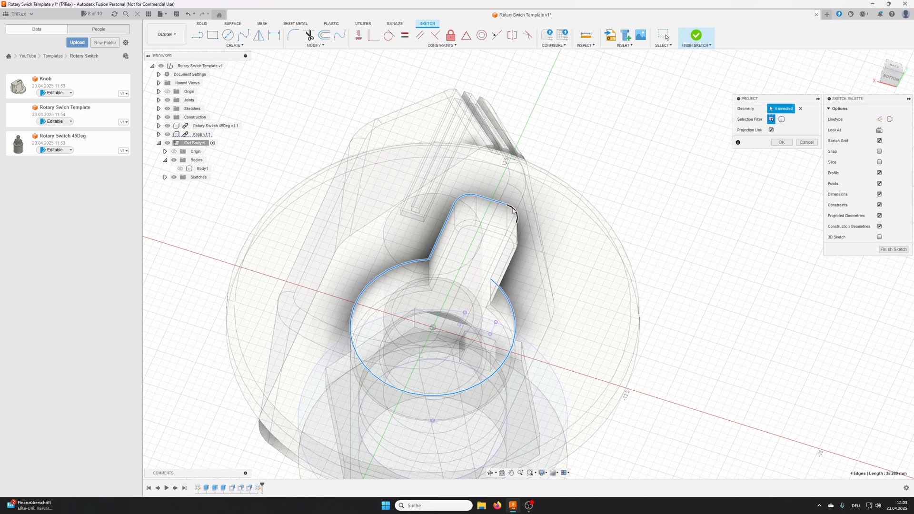
{"action": "left_click", "coordinate": [515, 212]}
{"action": "middle_click_drag", "start_coordinate": [595, 259], "coordinate": [500, 281], "text": "shift"}
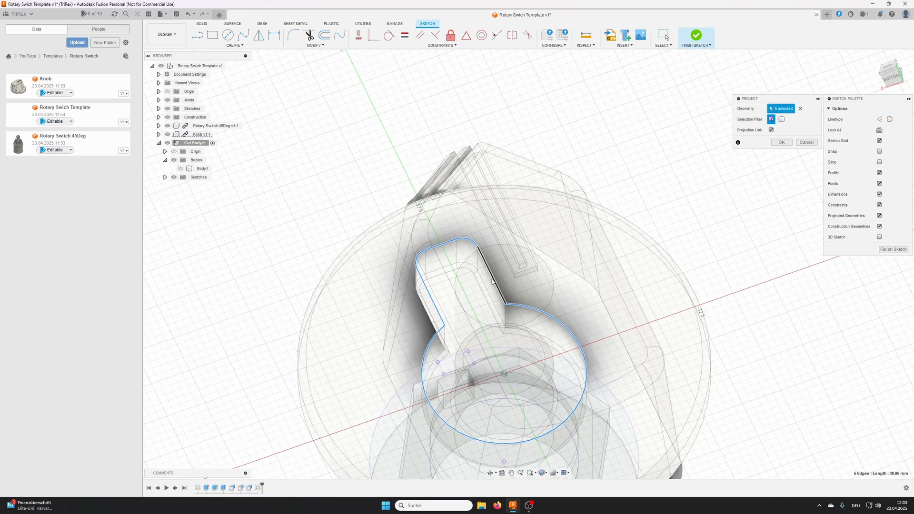
{"action": "left_click", "coordinate": [493, 281]}
{"action": "scroll", "coordinate": [580, 295], "scroll_direction": "down", "scroll_amount": 3}
{"action": "middle_click_drag", "start_coordinate": [574, 306], "coordinate": [543, 236]}
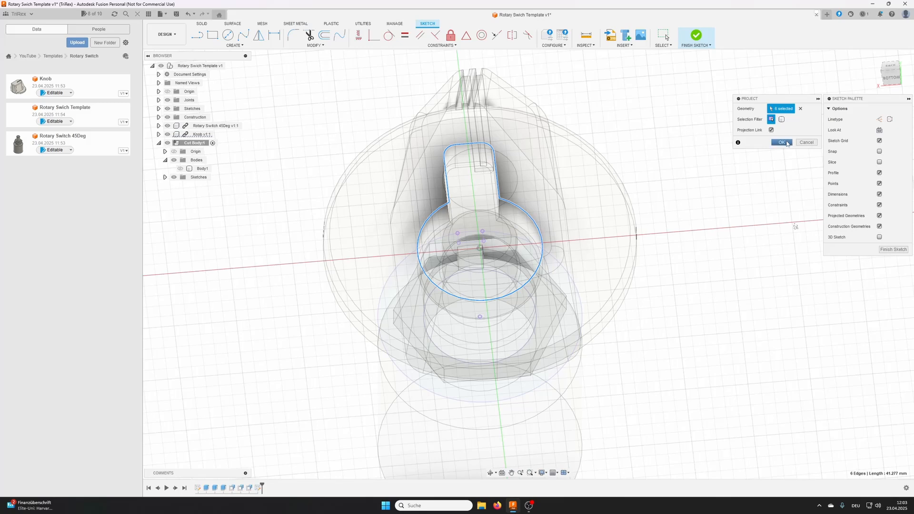
{"action": "left_click", "coordinate": [788, 144]}
Hide the Knob and Rotary Switch 45Deg components and view the projected outline straight on from the bottom
{"action": "scroll", "coordinate": [578, 143], "scroll_direction": "down", "scroll_amount": 3}
{"action": "middle_click_drag", "start_coordinate": [547, 166], "coordinate": [567, 215]}
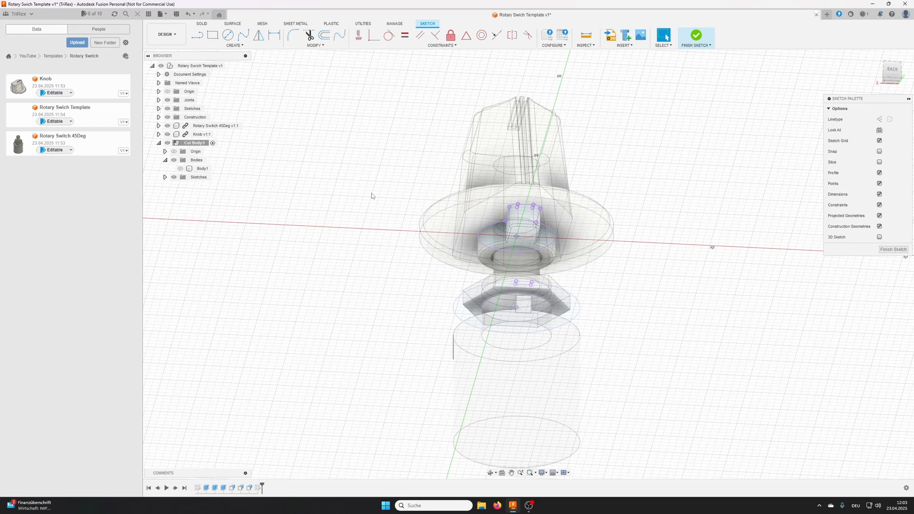
{"action": "left_click", "coordinate": [167, 135]}
{"action": "left_click", "coordinate": [167, 125]}
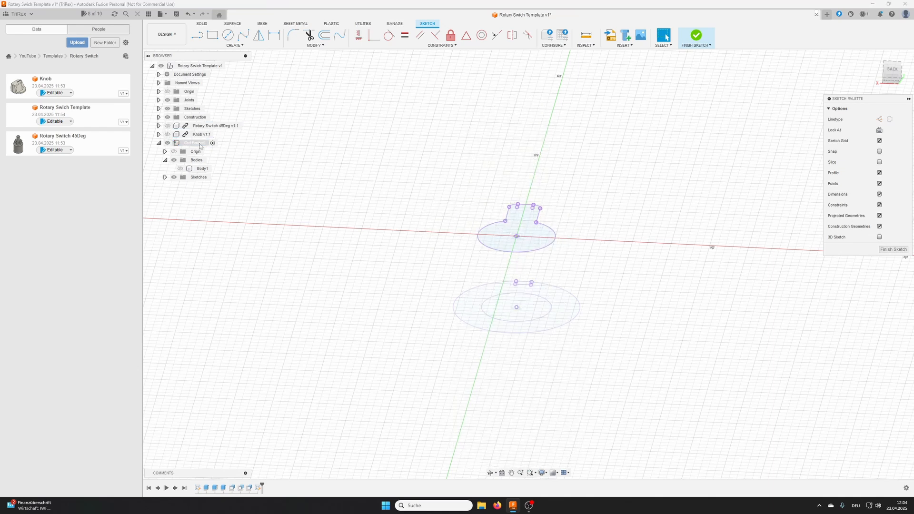
{"action": "mouse_move", "coordinate": [533, 212]}
{"action": "middle_mouse_down", "text": "shift"}
{"action": "mouse_move", "coordinate": [557, 219]}
{"action": "mouse_move", "coordinate": [551, 184]}
{"action": "mouse_move", "coordinate": [552, 194]}
{"action": "middle_mouse_up", "text": "shift"}
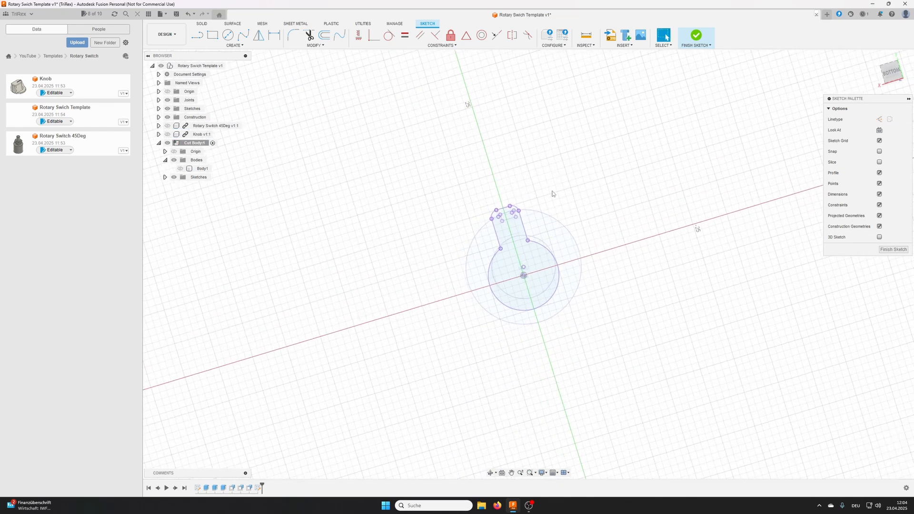
{"action": "left_click", "coordinate": [879, 69]}
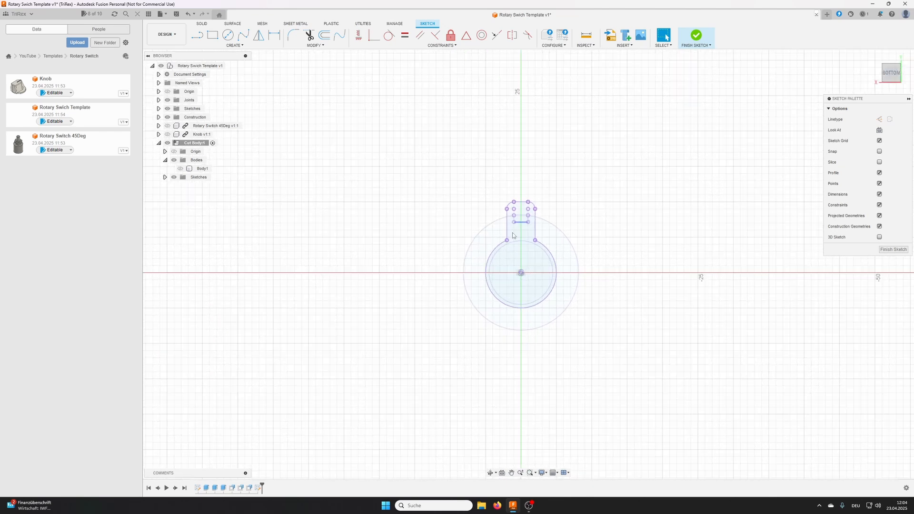
Draw a vertical construction line from the sketch origin to the midpoint of the pointer arm's end edge
{"action": "scroll", "coordinate": [485, 264], "scroll_direction": "up", "scroll_amount": 5}
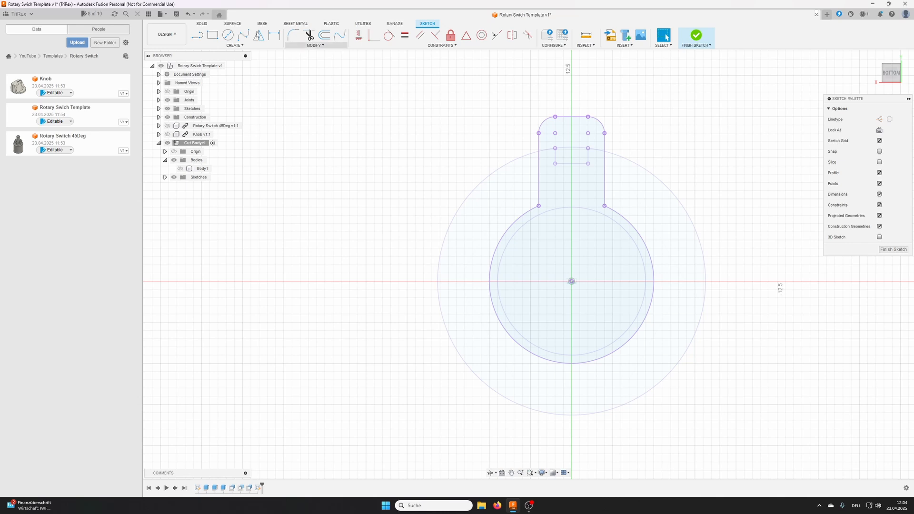
{"action": "left_click", "coordinate": [197, 35]}
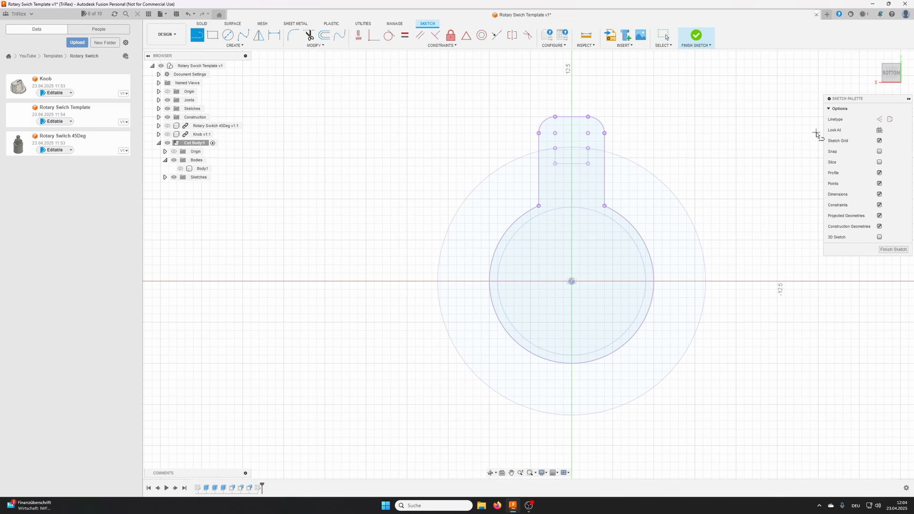
{"action": "left_click", "coordinate": [880, 120]}
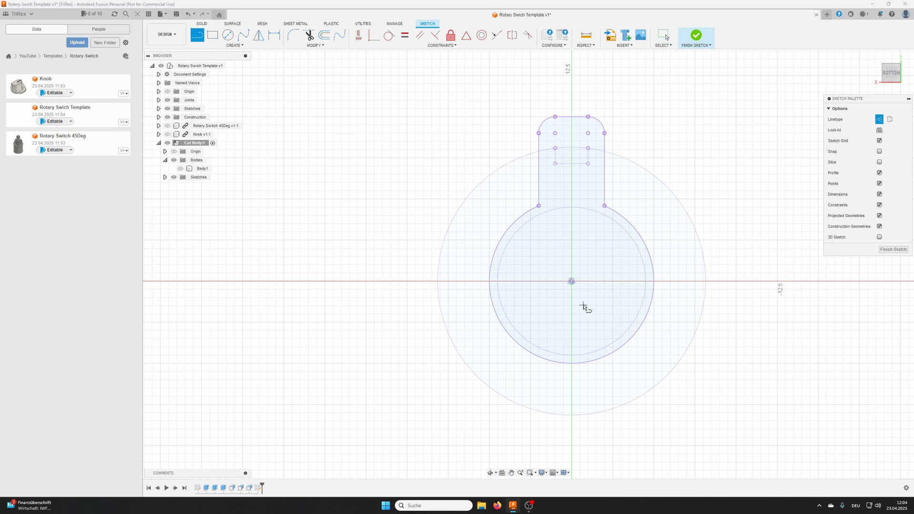
{"action": "left_click", "coordinate": [572, 282]}
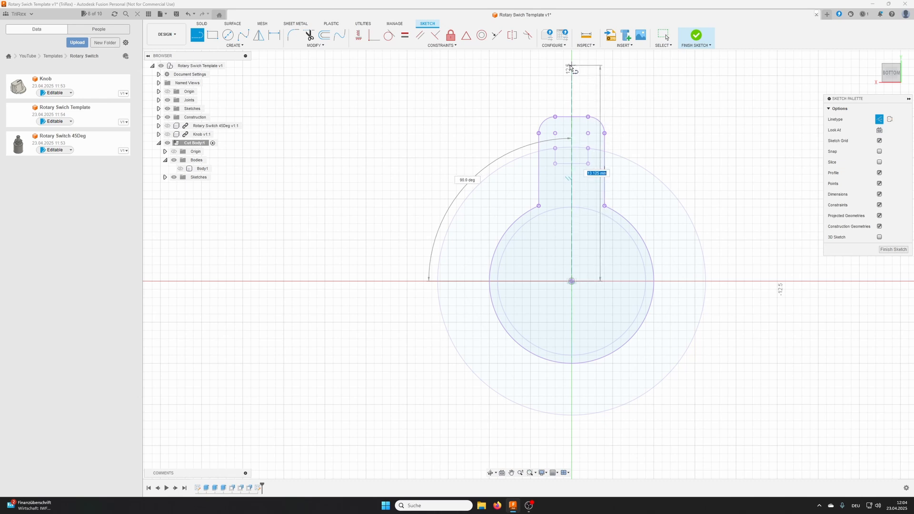
{"action": "left_click", "coordinate": [571, 117]}
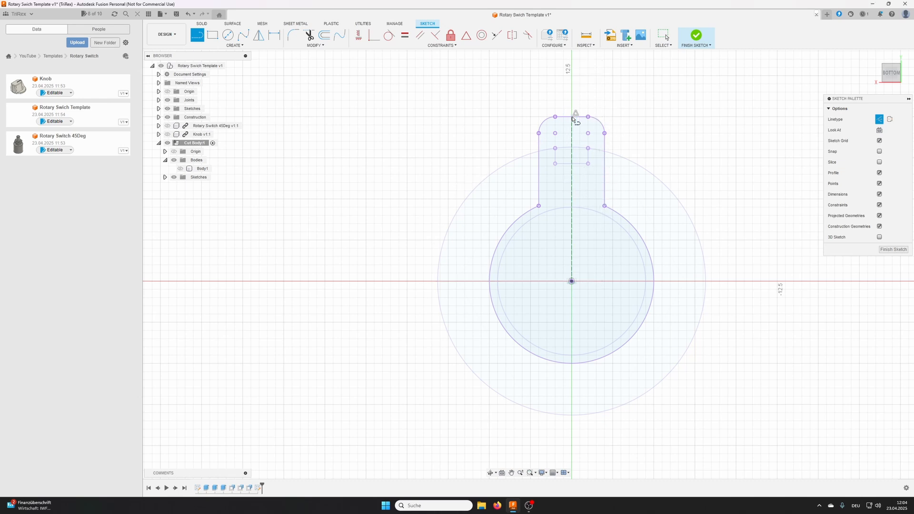
Draw two slanted construction lines from the origin past both sides of the pointer arm, about 108° apart
{"action": "left_click", "coordinate": [572, 281]}
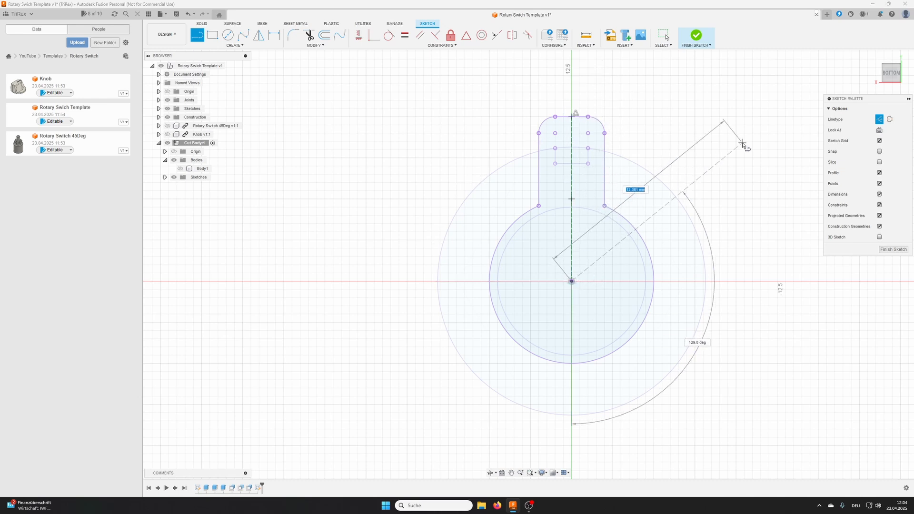
{"action": "left_click", "coordinate": [725, 136]}
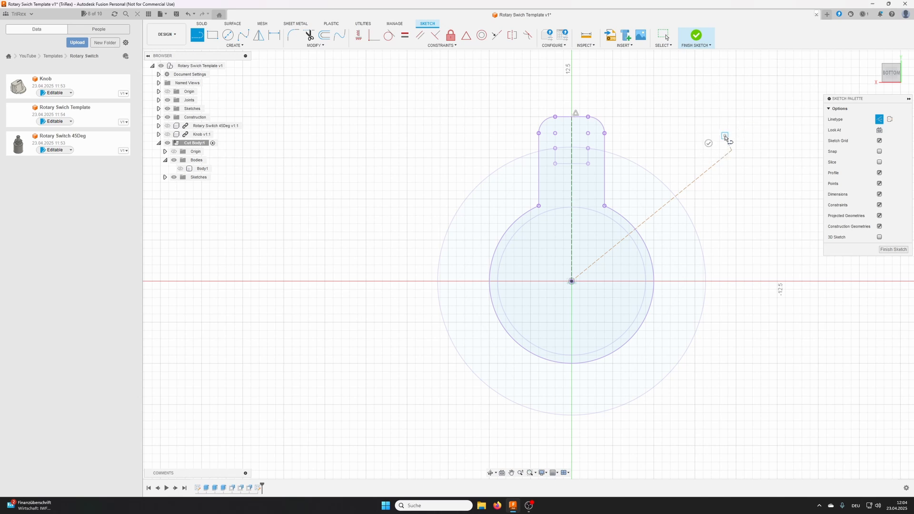
{"action": "left_click", "coordinate": [710, 143]}
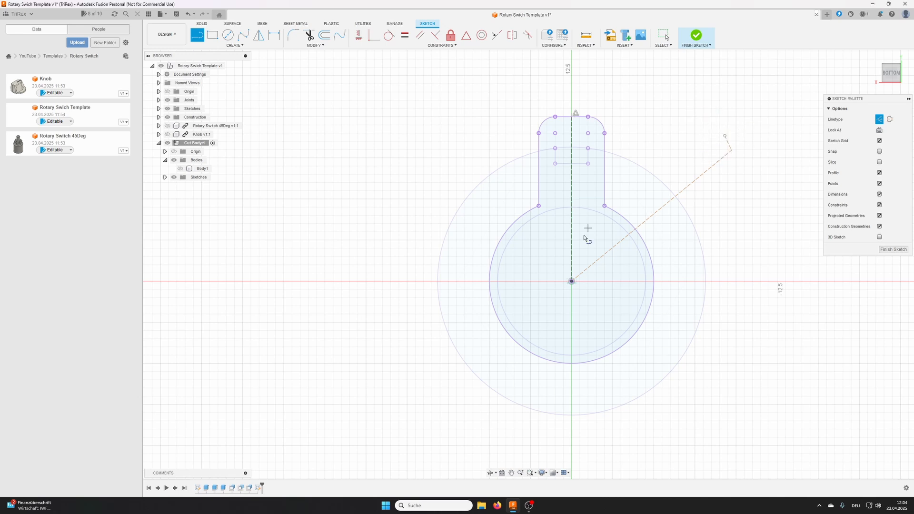
{"action": "left_click", "coordinate": [571, 282]}
{"action": "left_click", "coordinate": [375, 157]}
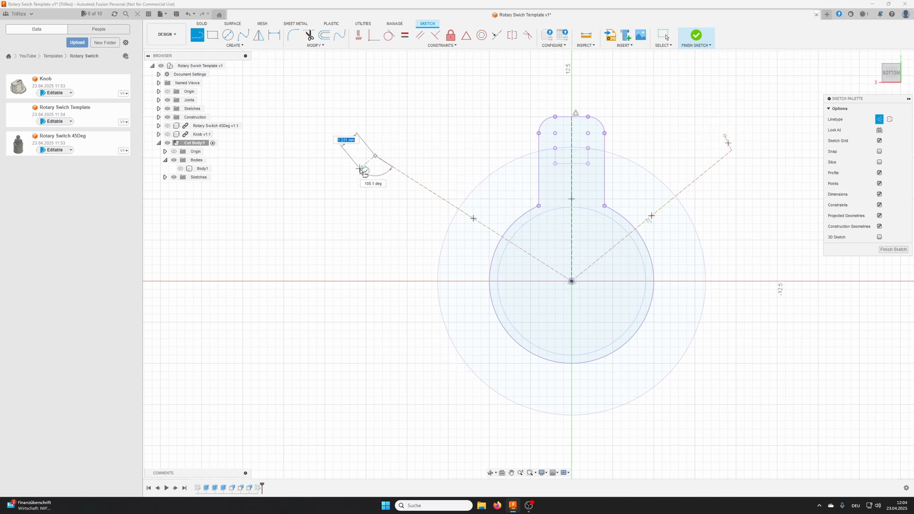
{"action": "key", "text": "Escape"}
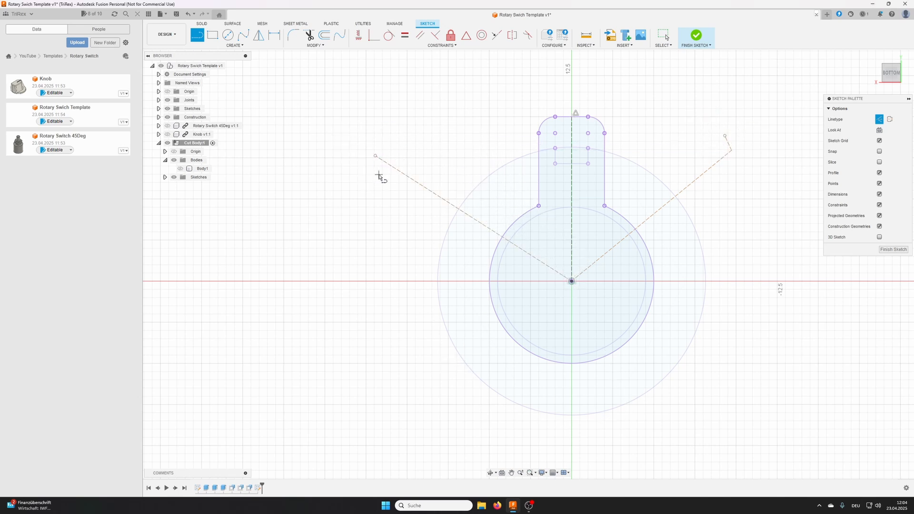
Make the two slanted lines symmetric about the vertical centerline and delete the stray short segment at the right line's end
{"action": "left_click", "coordinate": [515, 36]}
{"action": "left_click", "coordinate": [444, 201]}
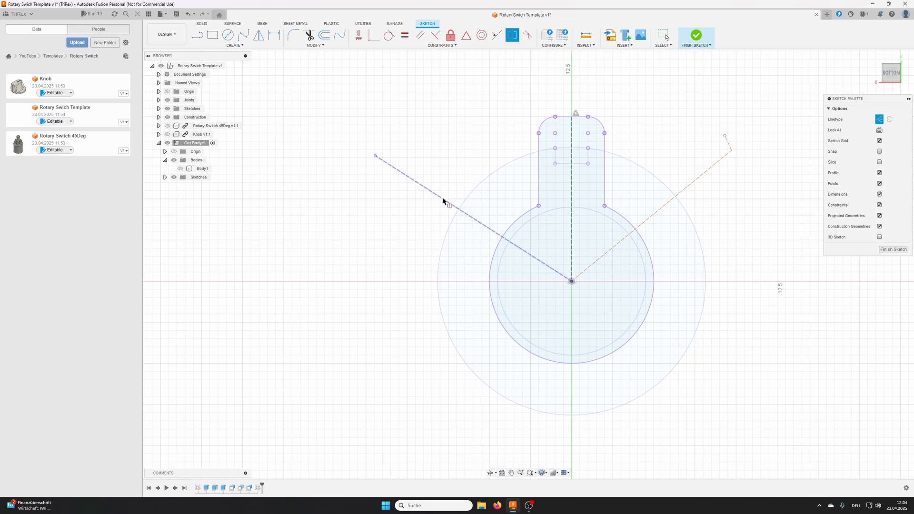
{"action": "left_click", "coordinate": [664, 203]}
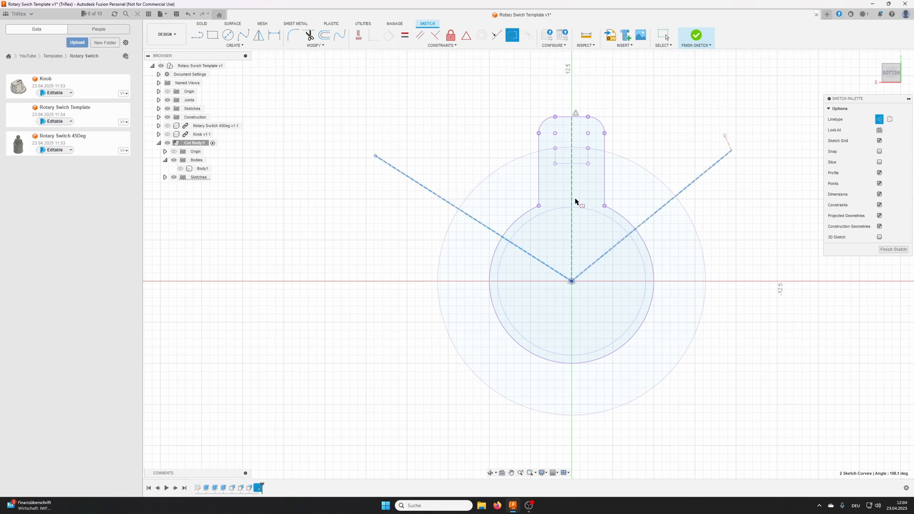
{"action": "left_click", "coordinate": [572, 180]}
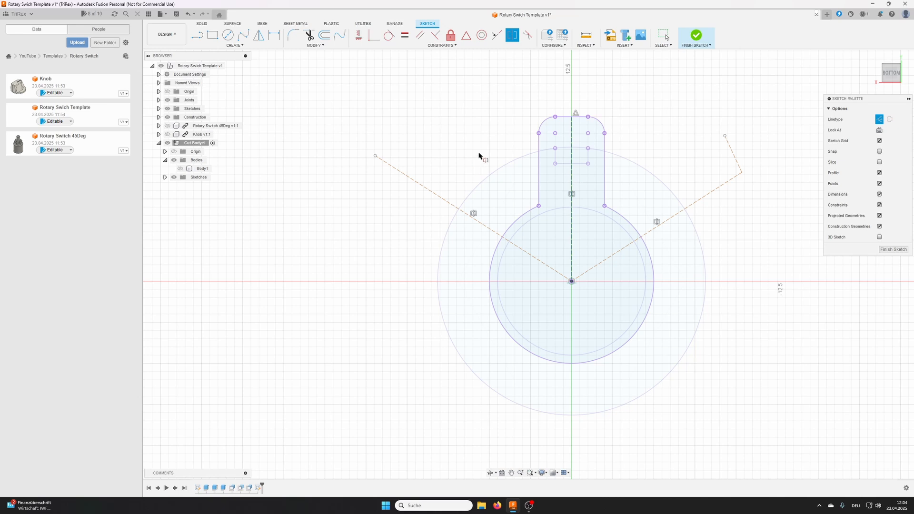
{"action": "key", "text": "Escape"}
{"action": "left_click", "coordinate": [733, 150]}
{"action": "key", "text": "Delete"}
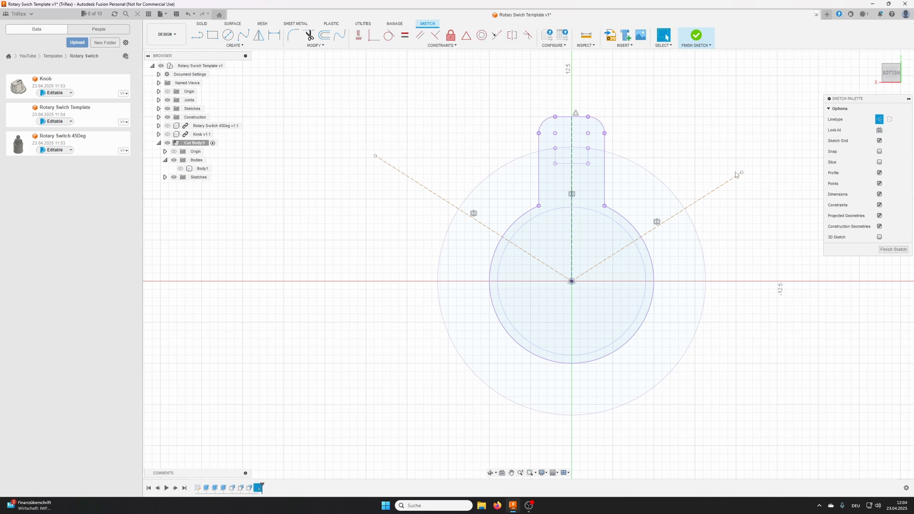
Swing the slanted construction lines closer to the pointer arm and dimension the angle between them as 90°
{"action": "left_click_drag", "start_coordinate": [742, 173], "coordinate": [732, 114]}
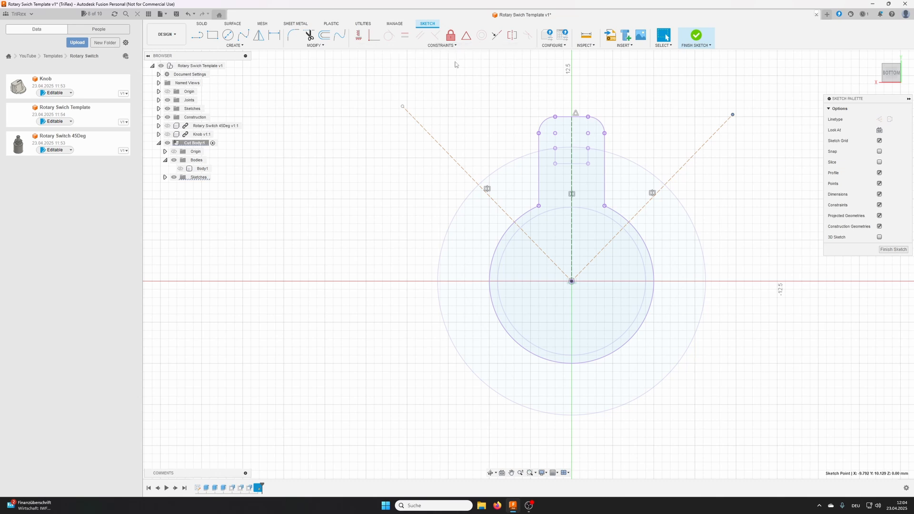
{"action": "left_click", "coordinate": [275, 35]}
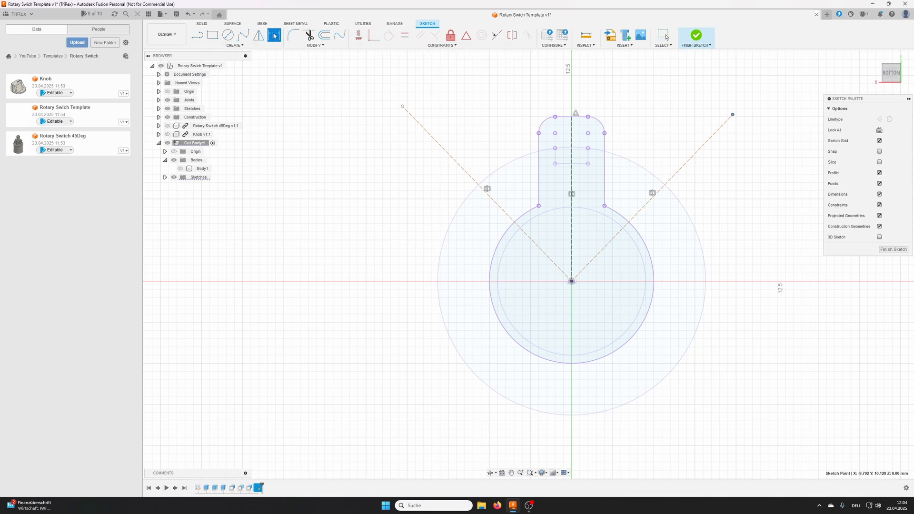
{"action": "left_click", "coordinate": [506, 212]}
{"action": "left_click", "coordinate": [651, 198]}
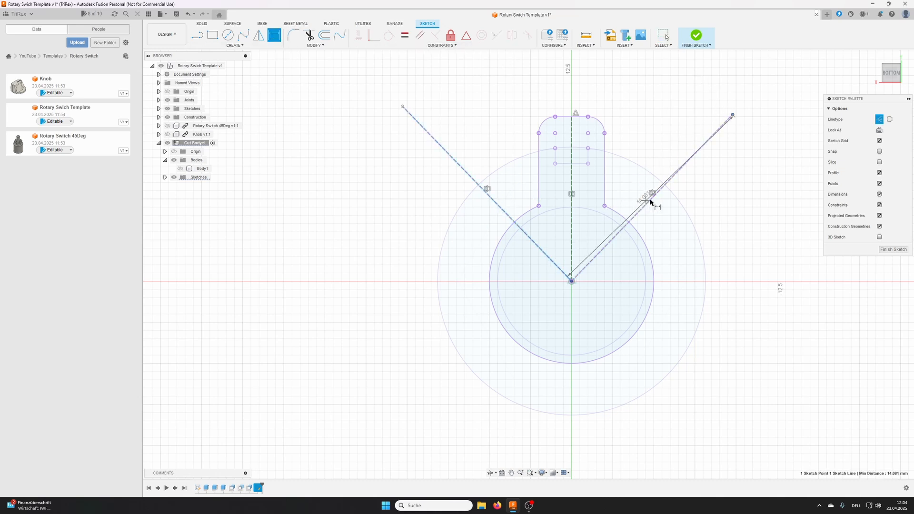
{"action": "left_click", "coordinate": [614, 90]}
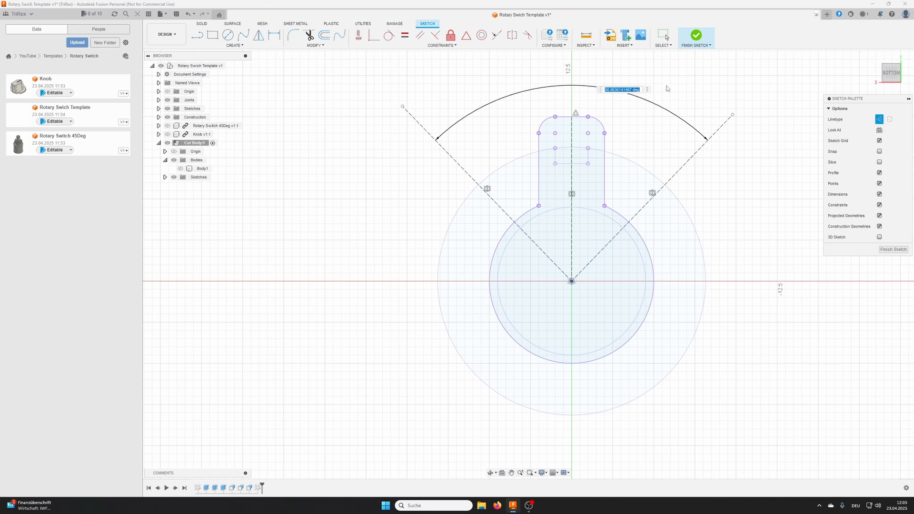
{"action": "type", "text": "90"}
{"action": "key", "text": "Return"}
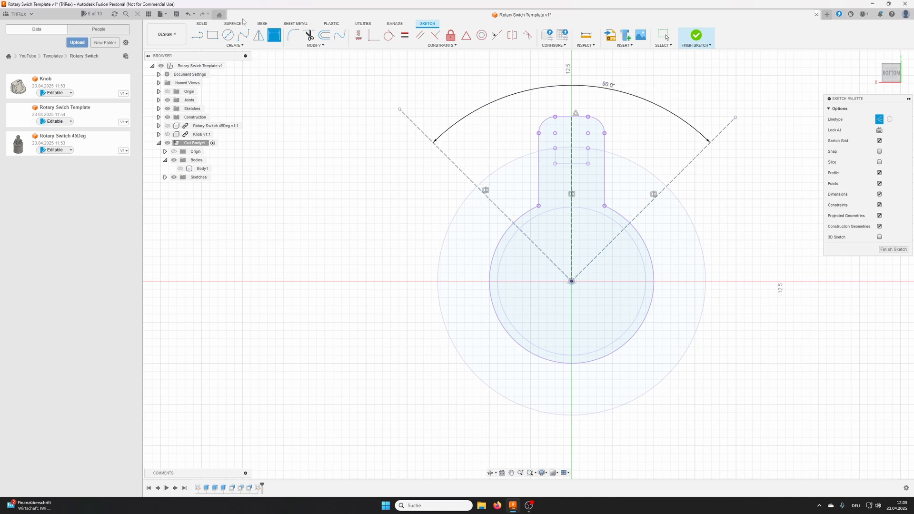
{"action": "key", "text": "Escape"}
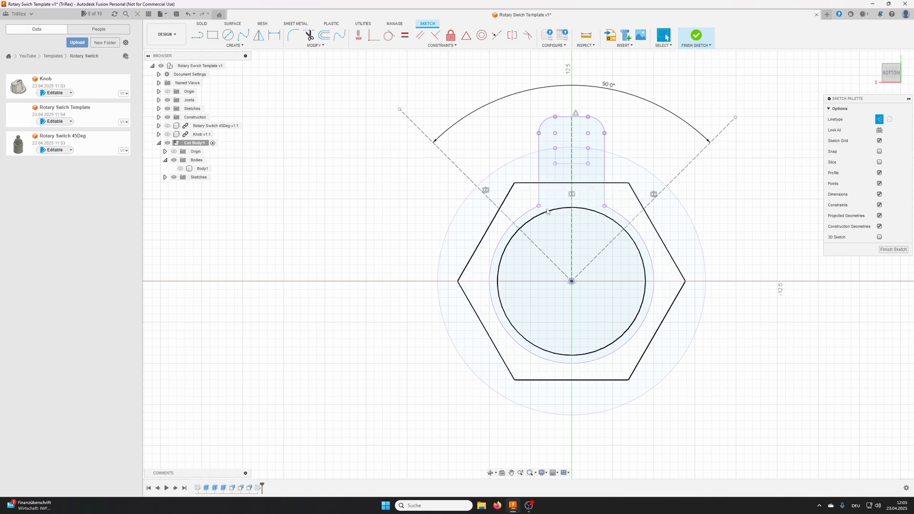
Check the width of the projected pointer arm by measuring between its two straight side edges
{"action": "scroll", "coordinate": [548, 201], "scroll_direction": "up", "scroll_amount": 7}
{"action": "scroll", "coordinate": [586, 161], "scroll_direction": "down", "scroll_amount": 1}
{"action": "middle_click_drag", "start_coordinate": [587, 161], "coordinate": [549, 289]}
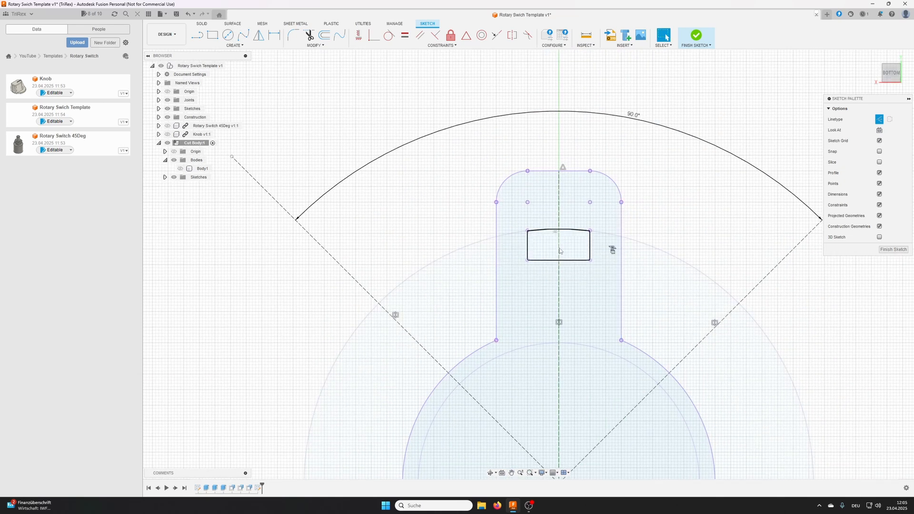
{"action": "left_click", "coordinate": [496, 254]}
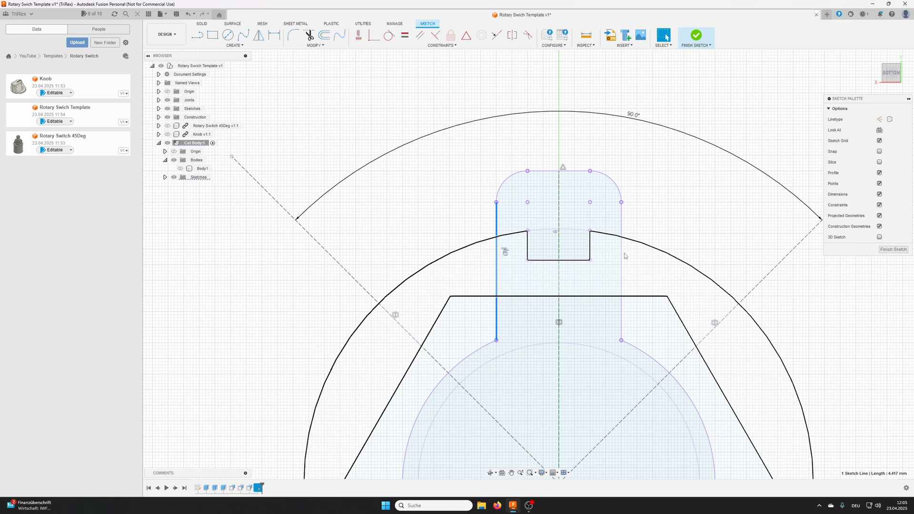
{"action": "left_click", "coordinate": [622, 252], "text": "ctrl"}
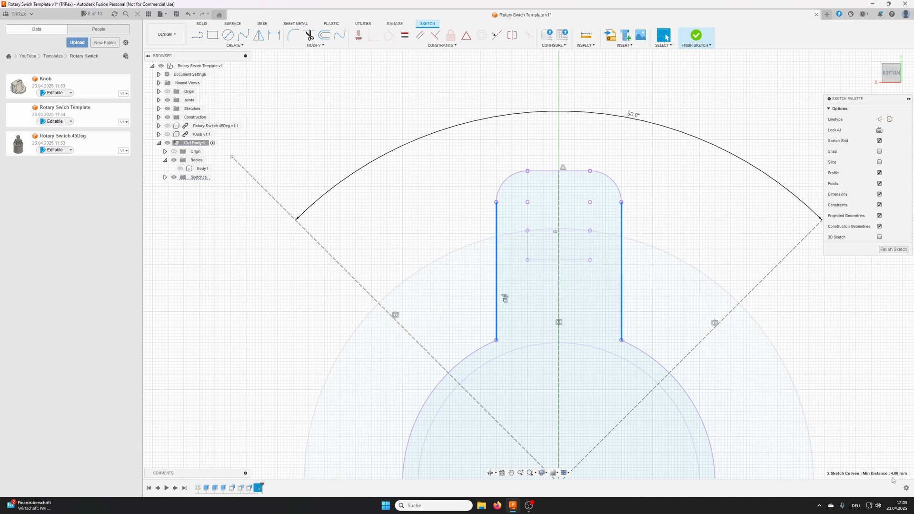
{"action": "key", "text": "Escape"}
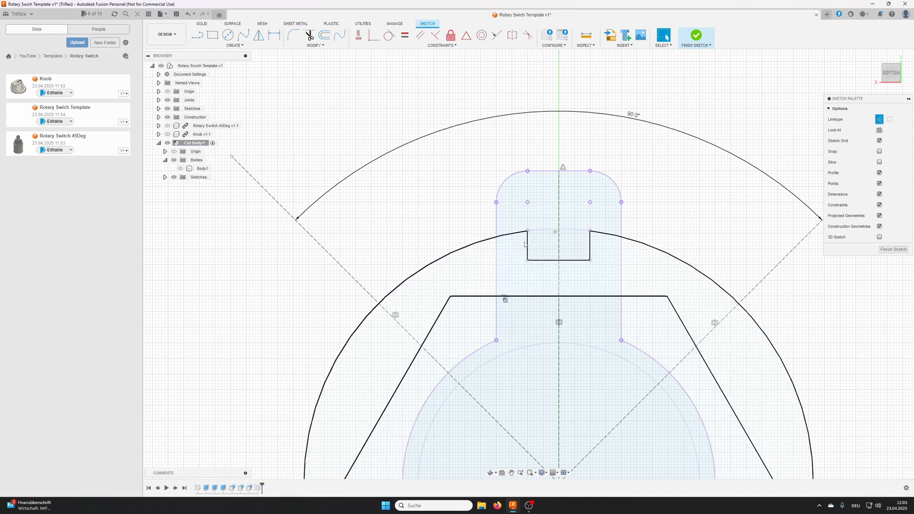
{"action": "left_click", "coordinate": [497, 224]}
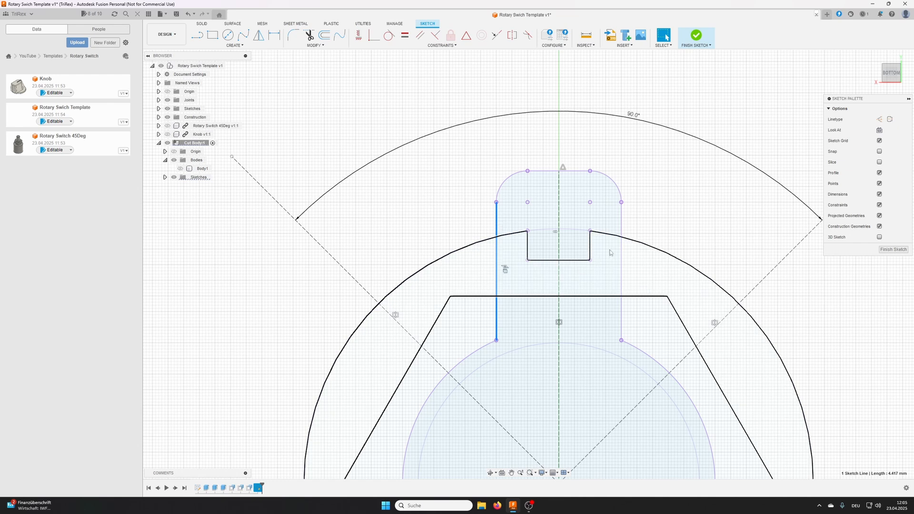
{"action": "left_click", "coordinate": [621, 224], "text": "shift"}
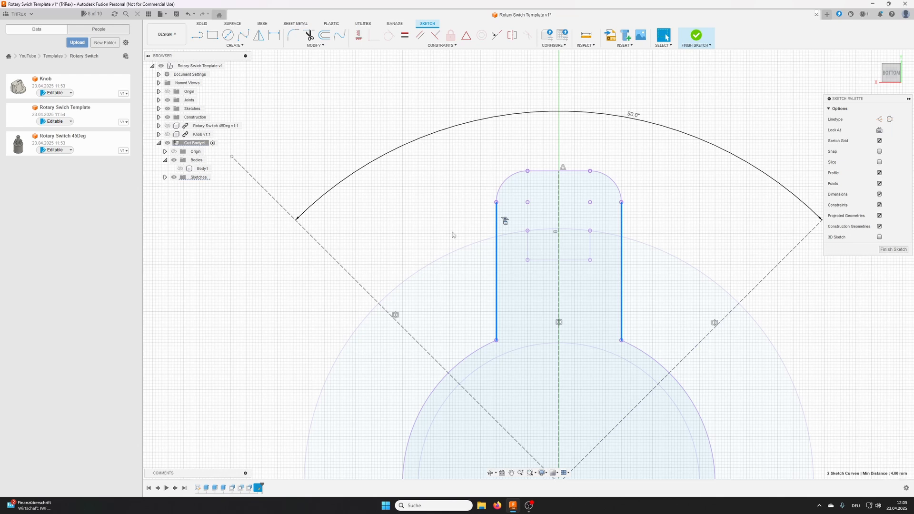
Offset only the left slanted construction line outward by 2.5 mm as a regular solid line, with chain selection turned off
{"action": "scroll", "coordinate": [324, 261], "scroll_direction": "down", "scroll_amount": 1}
{"action": "middle_click_drag", "start_coordinate": [324, 261], "coordinate": [400, 187]}
{"action": "left_click", "coordinate": [400, 187]}
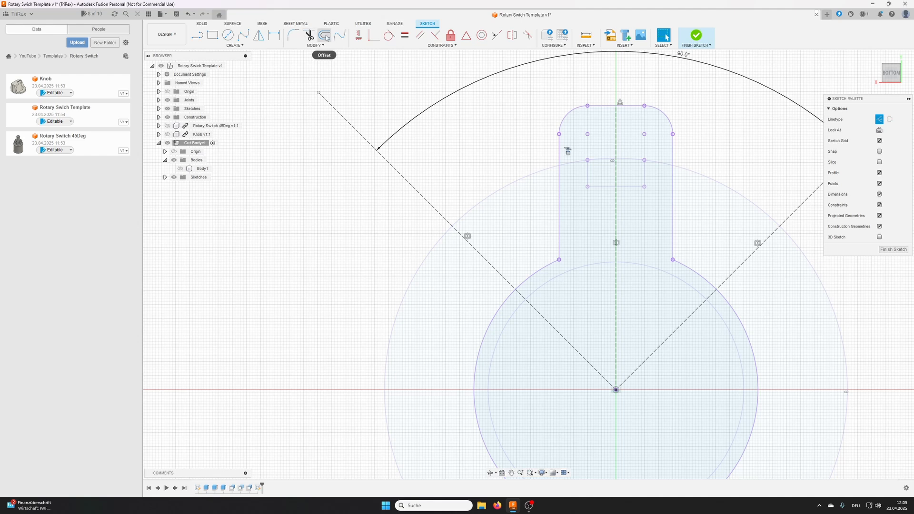
{"action": "left_click", "coordinate": [326, 38]}
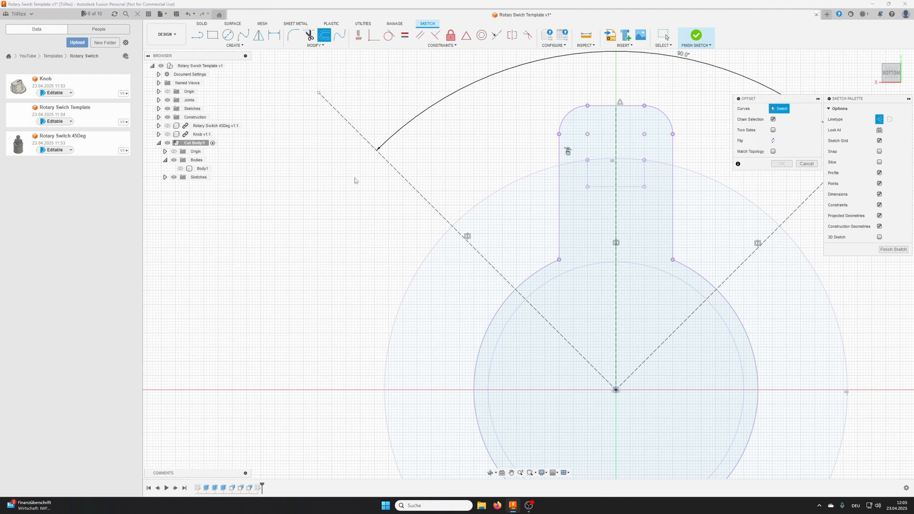
{"action": "left_click", "coordinate": [398, 175]}
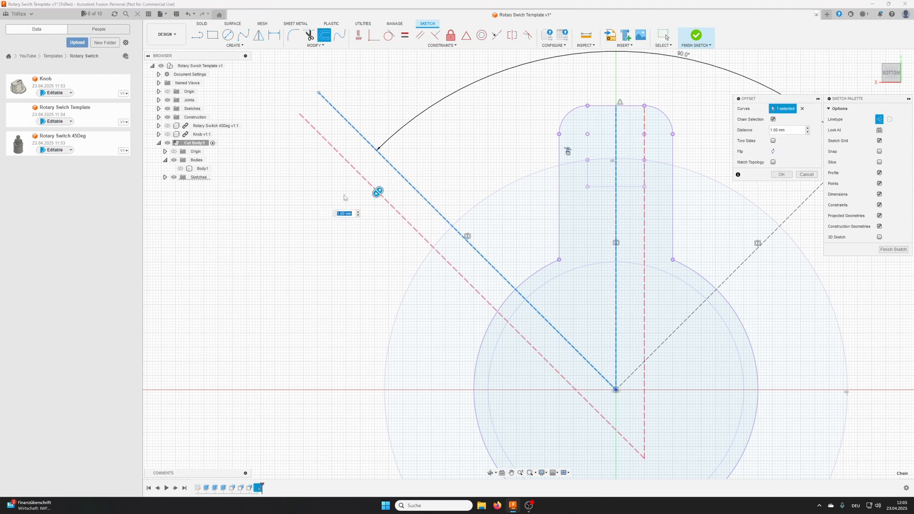
{"action": "left_click", "coordinate": [879, 119]}
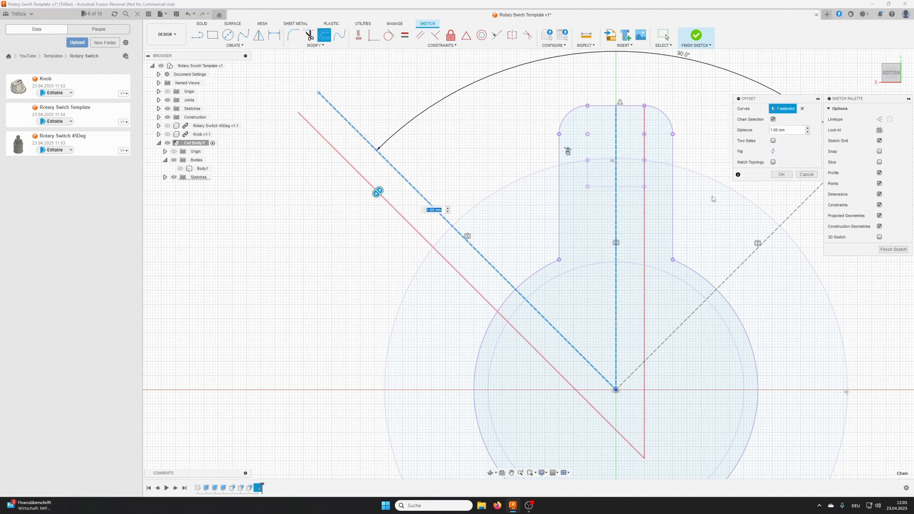
{"action": "left_click", "coordinate": [772, 119]}
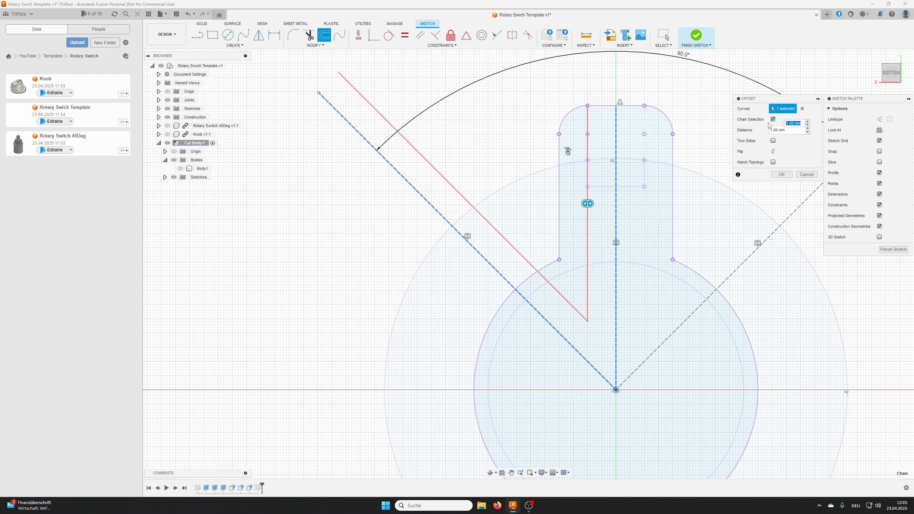
{"action": "left_click", "coordinate": [773, 119]}
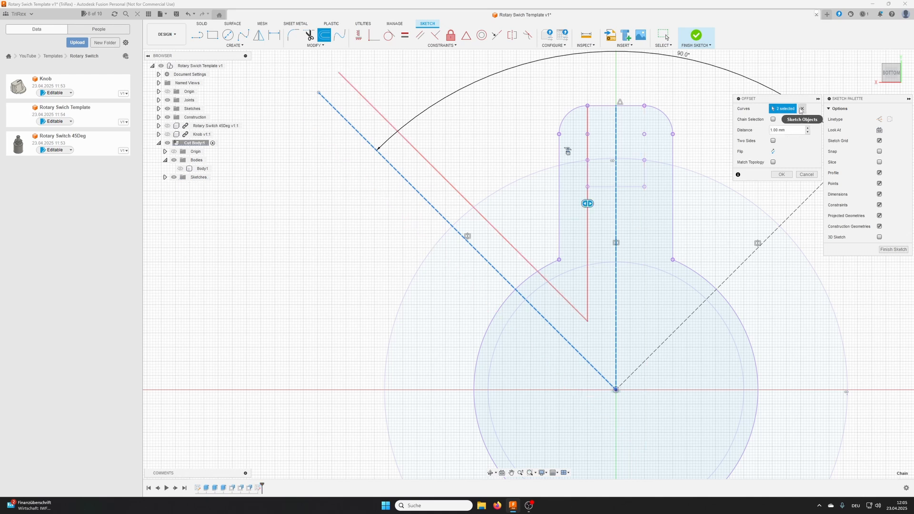
{"action": "left_click", "coordinate": [802, 109]}
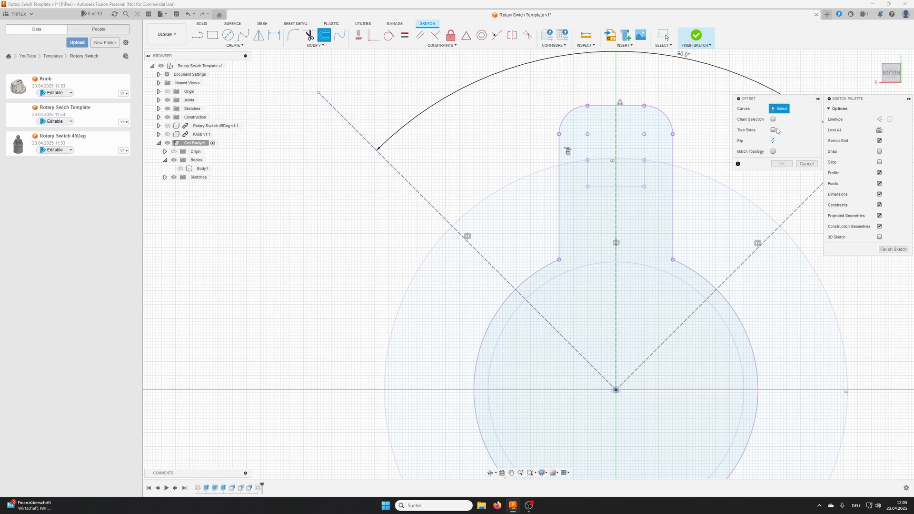
{"action": "left_click", "coordinate": [417, 190]}
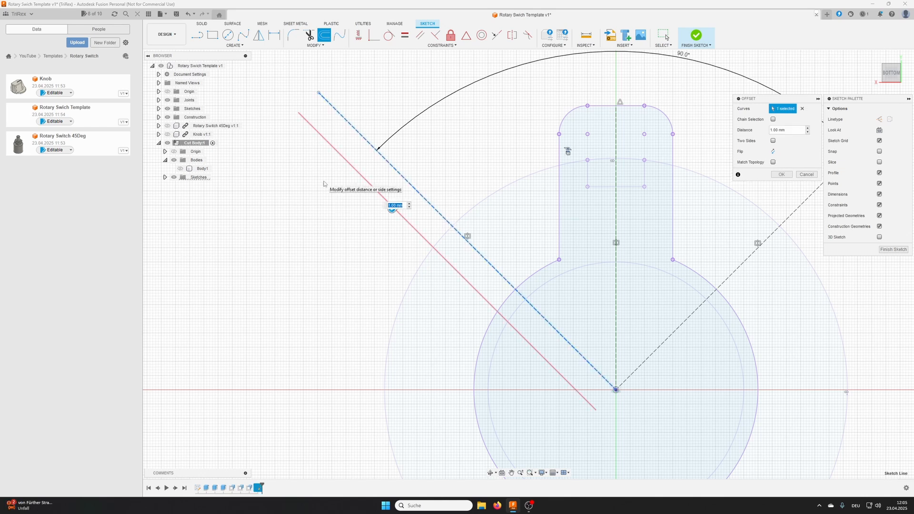
{"action": "type", "text": "2,5"}
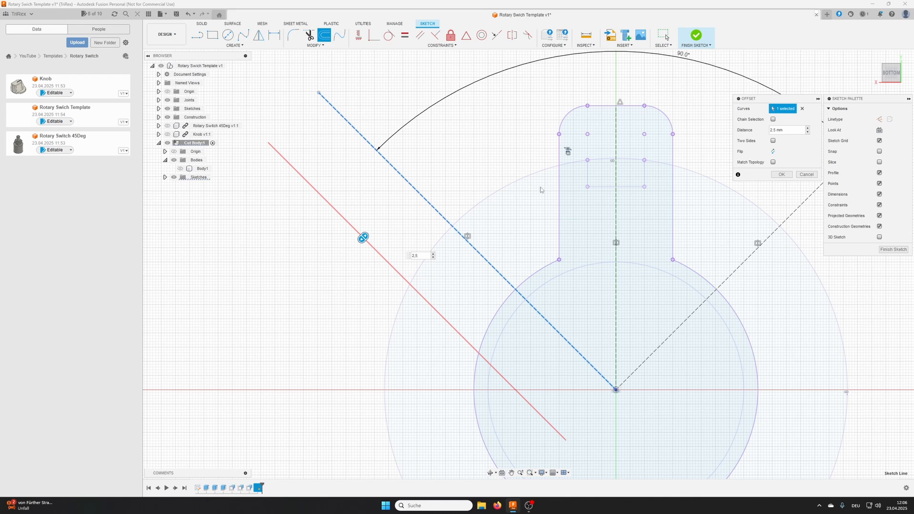
{"action": "left_click", "coordinate": [781, 174]}
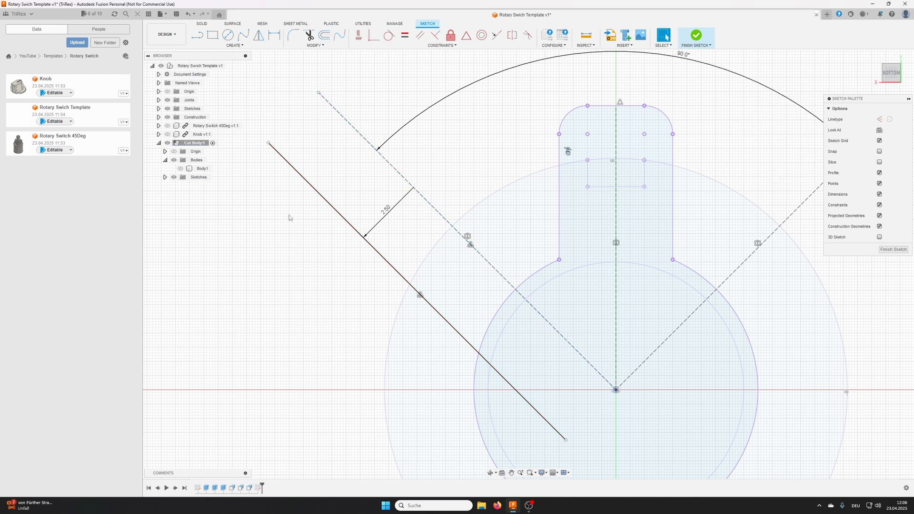
Offset the right slanted construction line outward by 2.5 mm as a solid line
{"action": "left_click", "coordinate": [324, 36]}
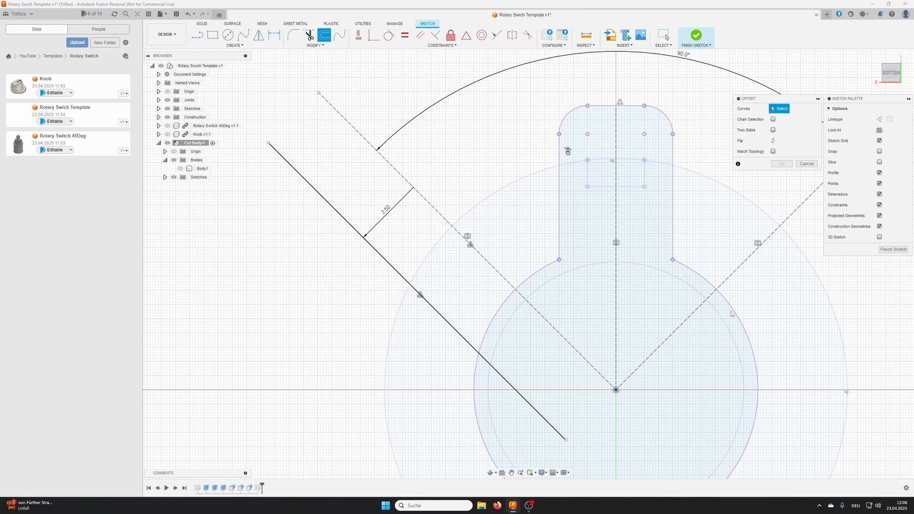
{"action": "left_click", "coordinate": [733, 271]}
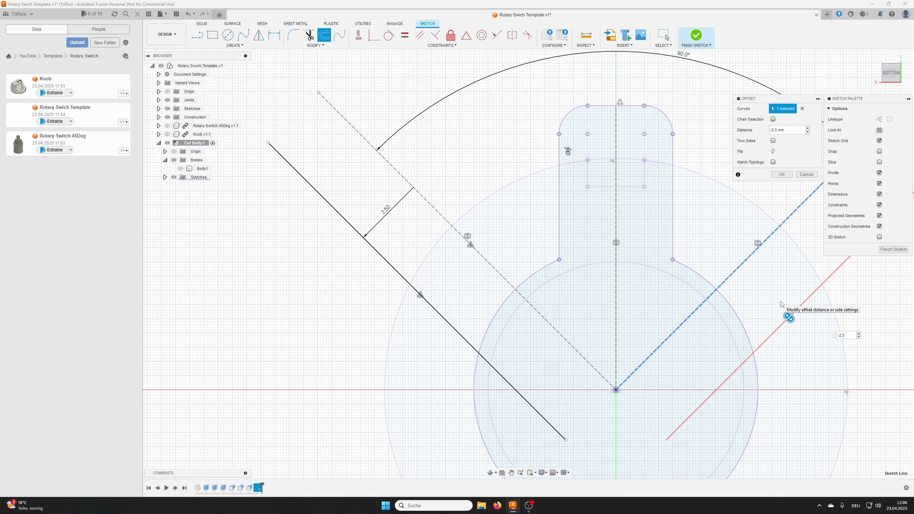
{"action": "key", "text": "Return"}
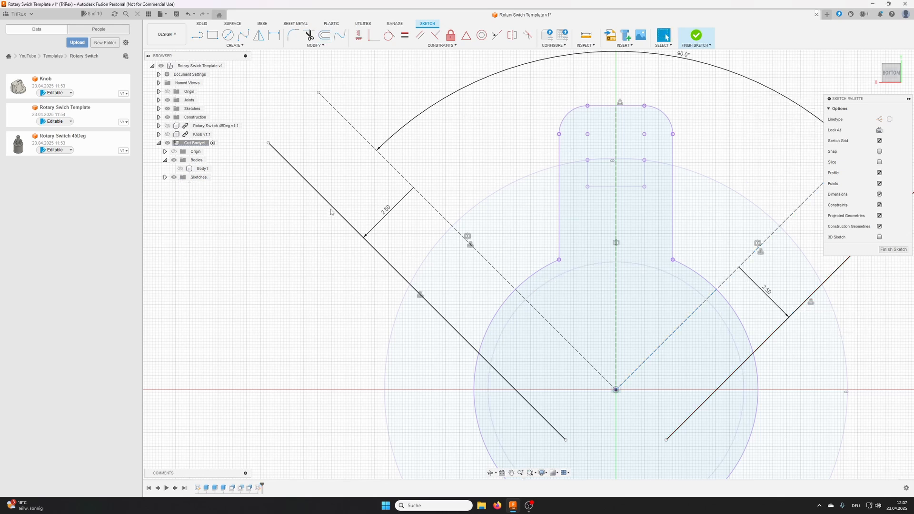
Draw a center point arc of about 12.9 mm radius around the origin, from the left offset line to the right offset line
{"action": "middle_click_drag", "start_coordinate": [380, 187], "coordinate": [269, 250]}
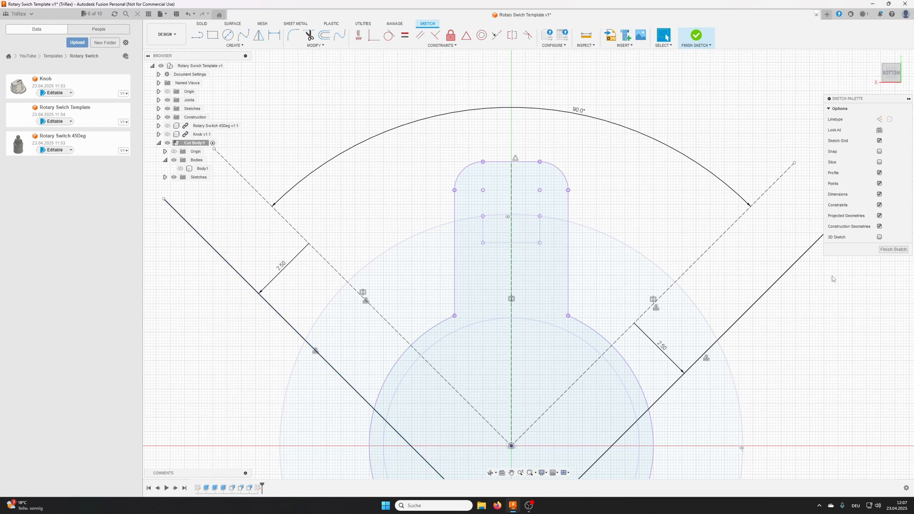
{"action": "left_click", "coordinate": [234, 45]}
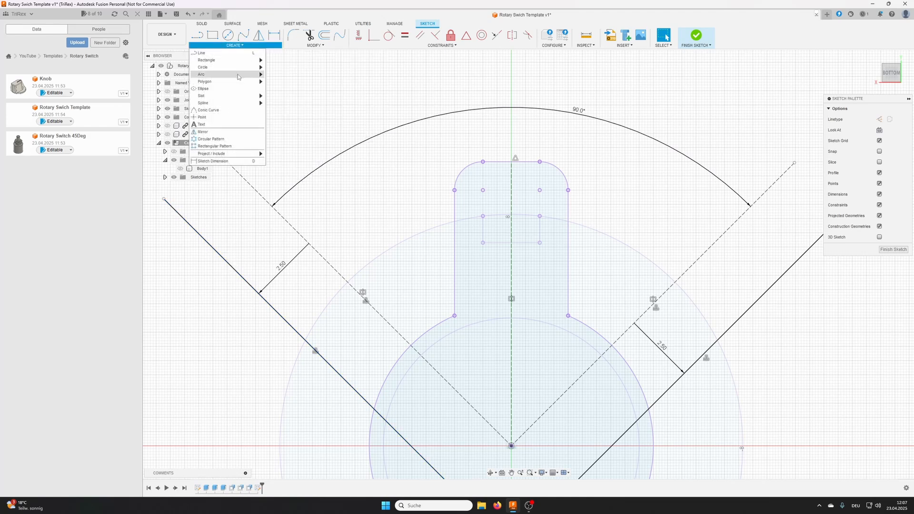
{"action": "mouse_move", "coordinate": [239, 76]}
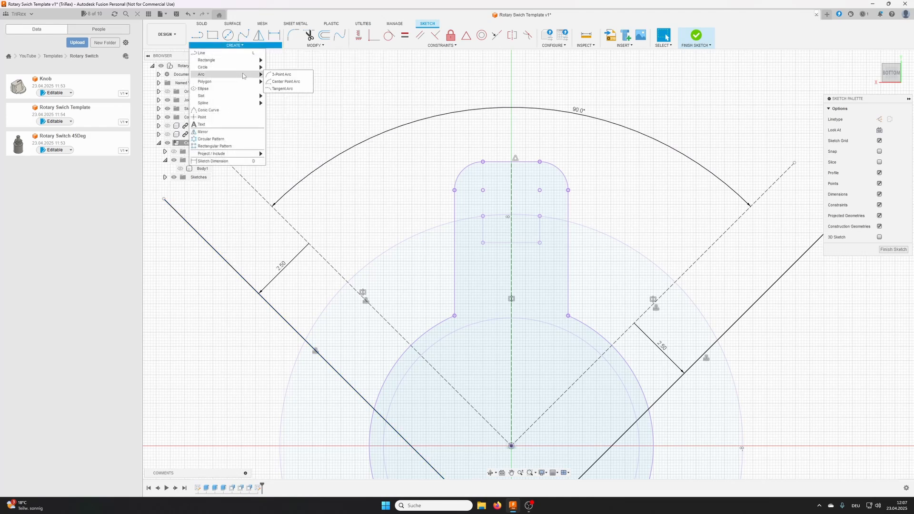
{"action": "left_click", "coordinate": [287, 84]}
{"action": "middle_click_drag", "start_coordinate": [547, 343], "coordinate": [489, 192]}
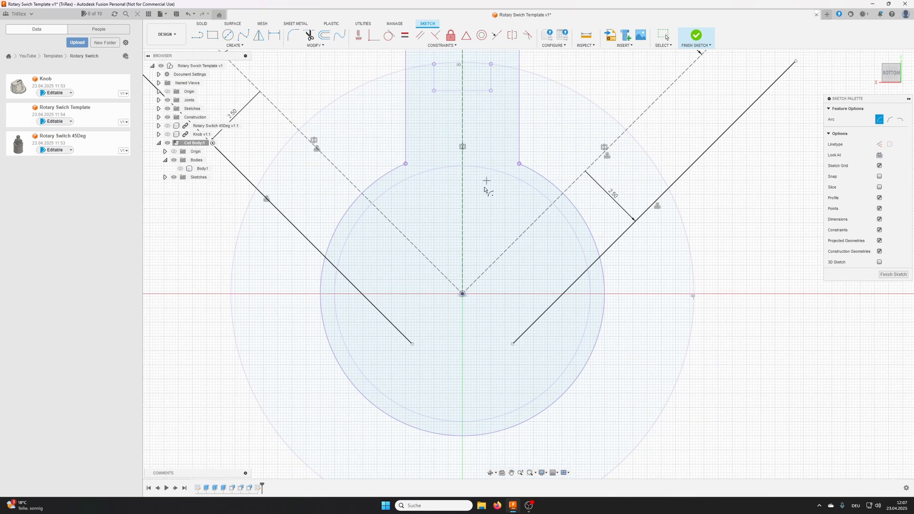
{"action": "left_click", "coordinate": [462, 294]}
{"action": "middle_click_drag", "start_coordinate": [386, 147], "coordinate": [571, 248]}
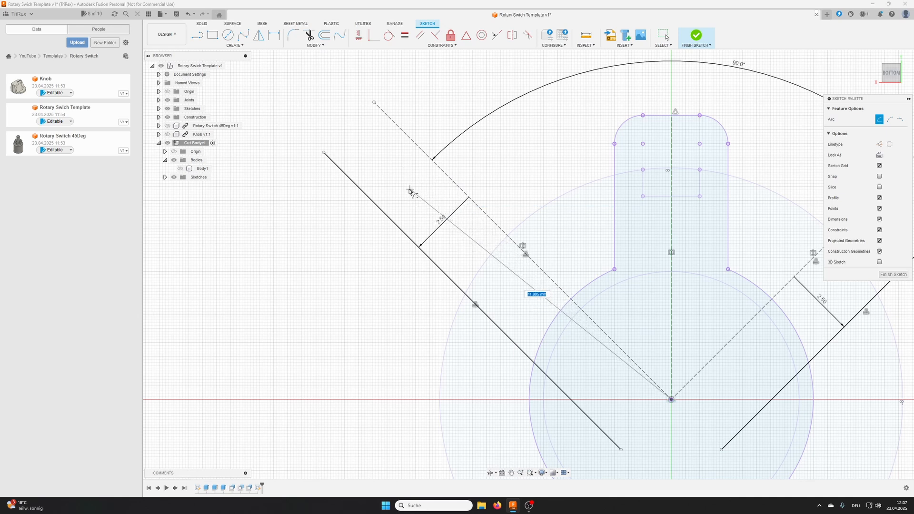
{"action": "left_click", "coordinate": [366, 195]}
{"action": "middle_click_drag", "start_coordinate": [646, 114], "coordinate": [385, 179]}
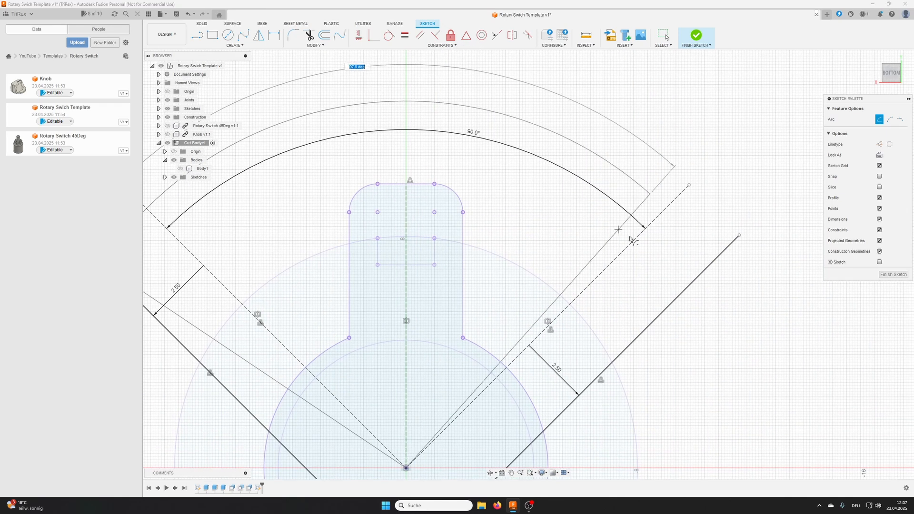
{"action": "left_click", "coordinate": [711, 264]}
{"action": "scroll", "coordinate": [433, 153], "scroll_direction": "down", "scroll_amount": 2}
{"action": "middle_click_drag", "start_coordinate": [435, 153], "coordinate": [580, 149]}
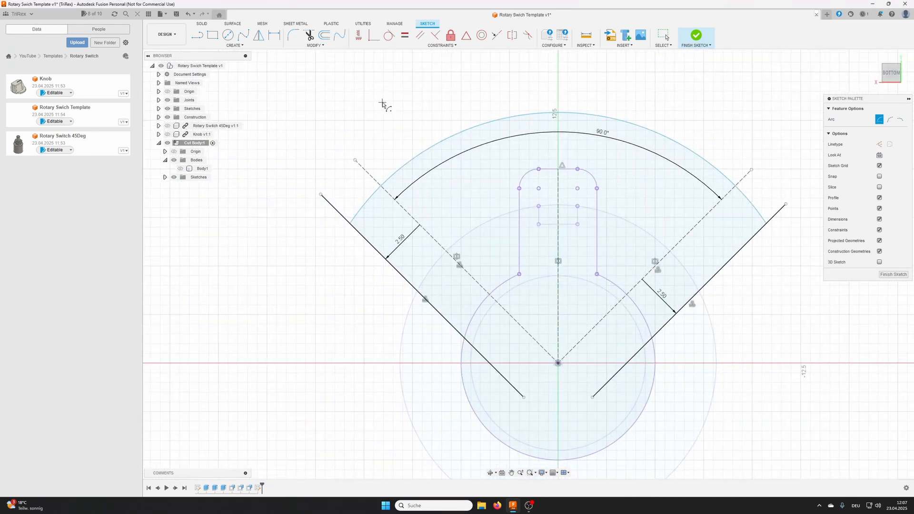
Dimension the radius of the arc above the pointer arm, keeping it at its drawn size
{"action": "scroll", "coordinate": [435, 180], "scroll_direction": "up", "scroll_amount": 3}
{"action": "scroll", "coordinate": [435, 177], "scroll_direction": "down", "scroll_amount": 2}
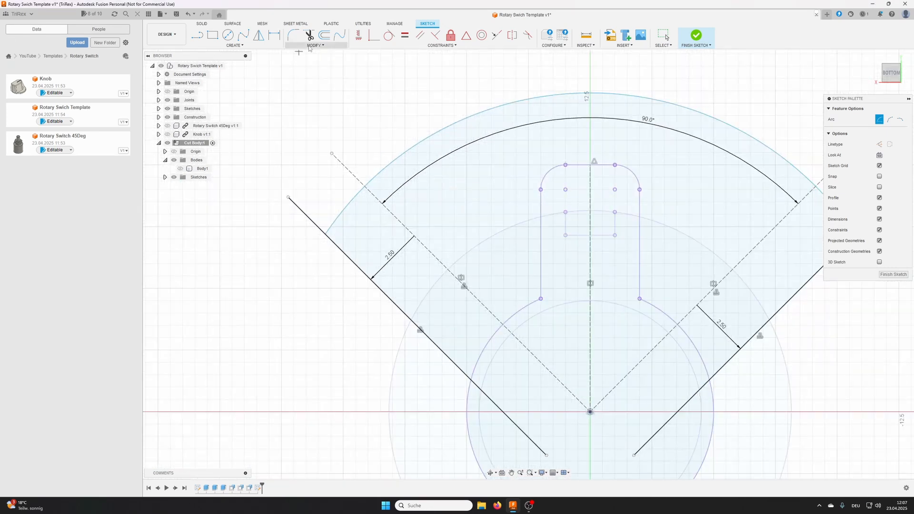
{"action": "left_click", "coordinate": [279, 36]}
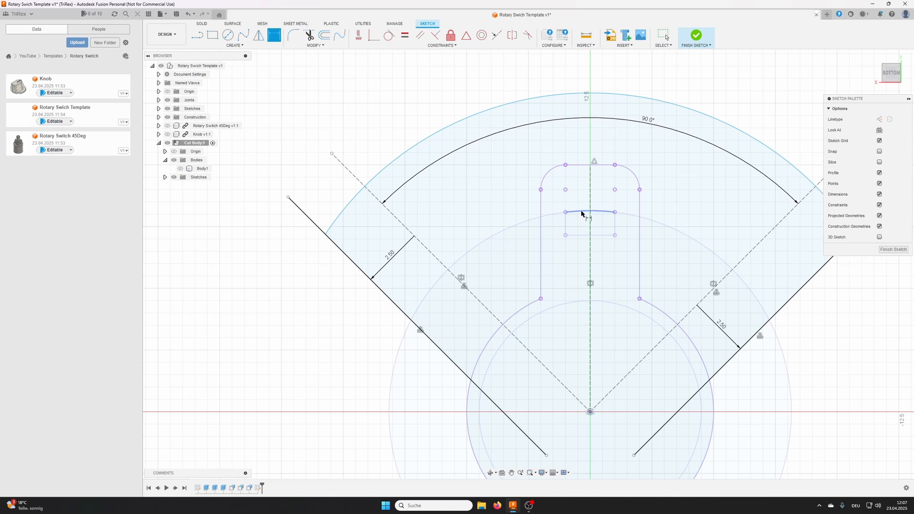
{"action": "left_click", "coordinate": [451, 129]}
{"action": "left_click", "coordinate": [395, 101]}
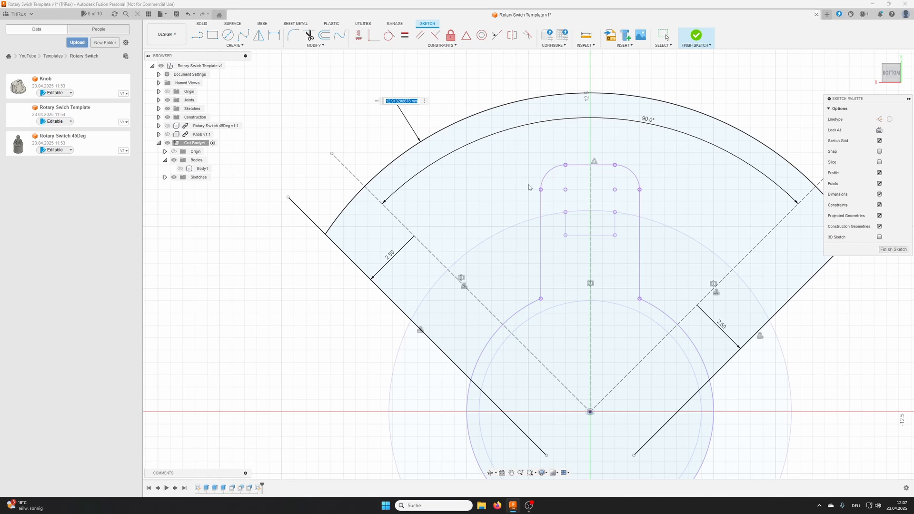
{"action": "key", "text": "Return"}
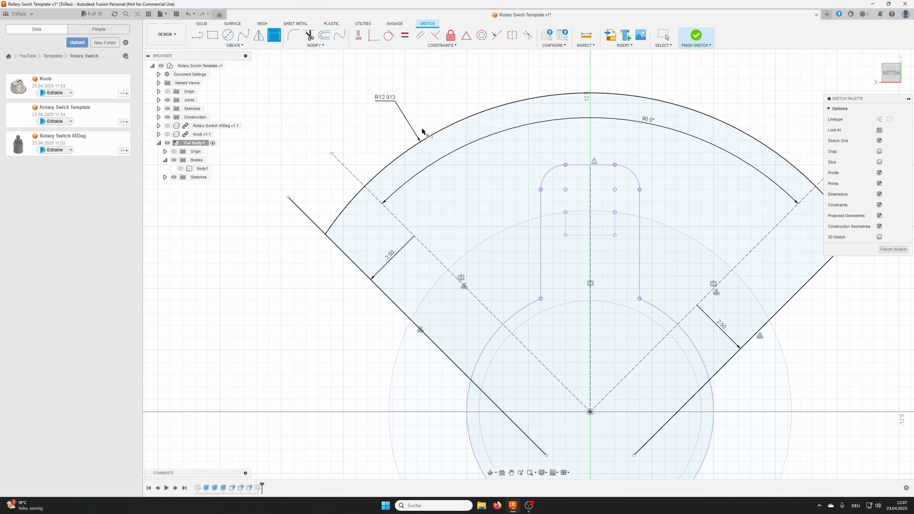
{"action": "key", "text": "Escape"}
Set the arc's radius to 10 mm, raise it to 11 mm, and settle on 10.5 mm
{"action": "double_click", "coordinate": [386, 98]}
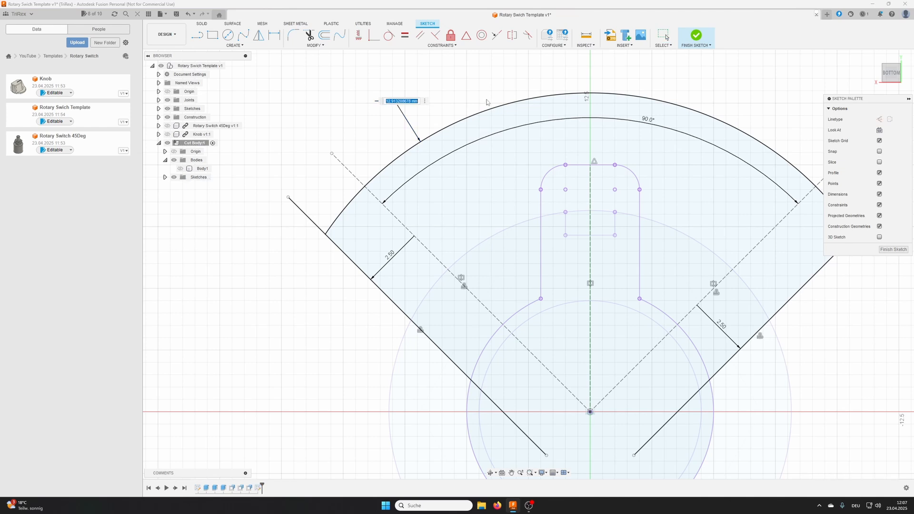
{"action": "type", "text": "10"}
{"action": "key", "text": "Return"}
{"action": "double_click", "coordinate": [435, 169]}
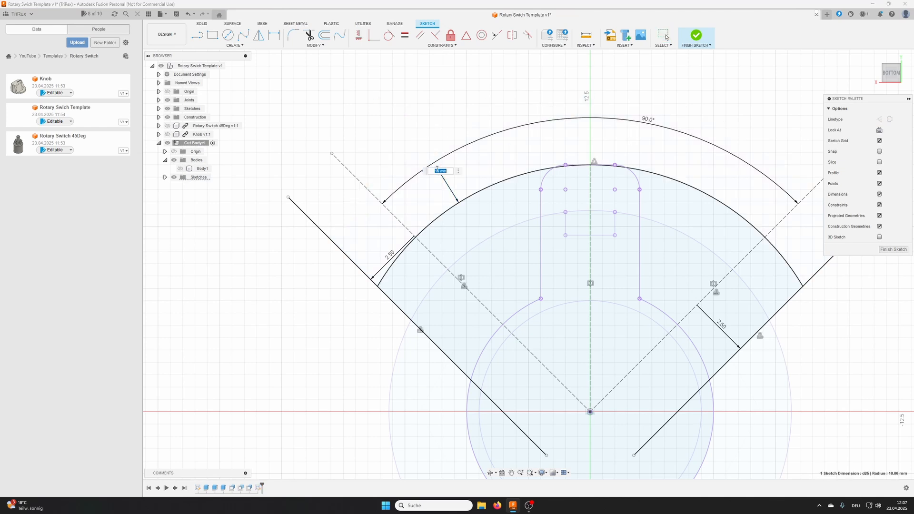
{"action": "type", "text": "11"}
{"action": "key", "text": "Return"}
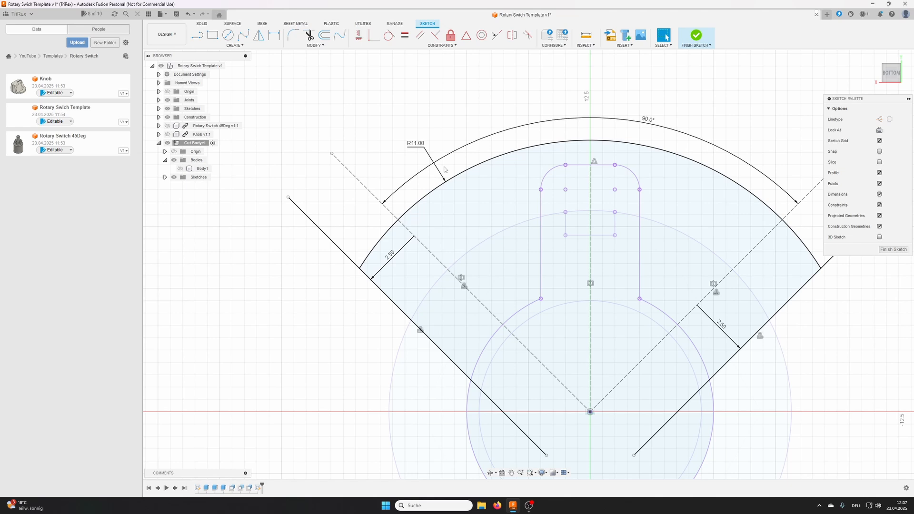
{"action": "double_click", "coordinate": [416, 145]}
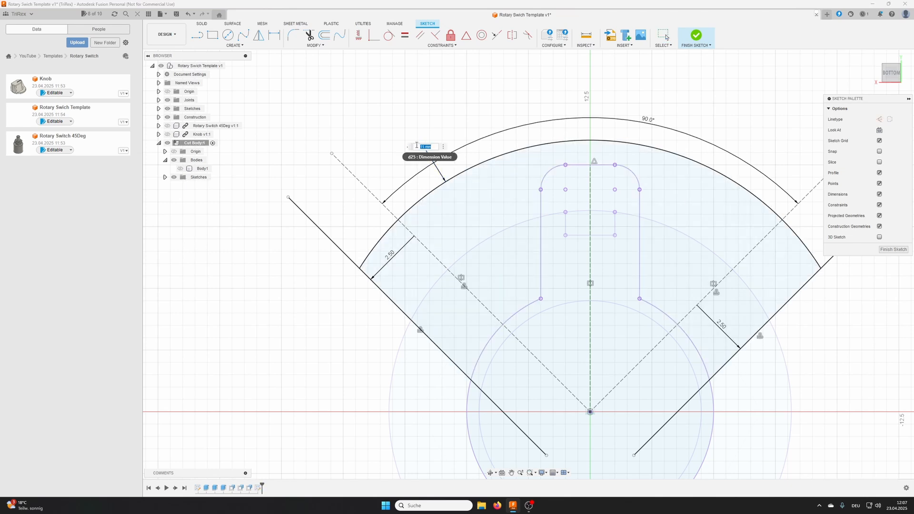
{"action": "type", "text": "10.5"}
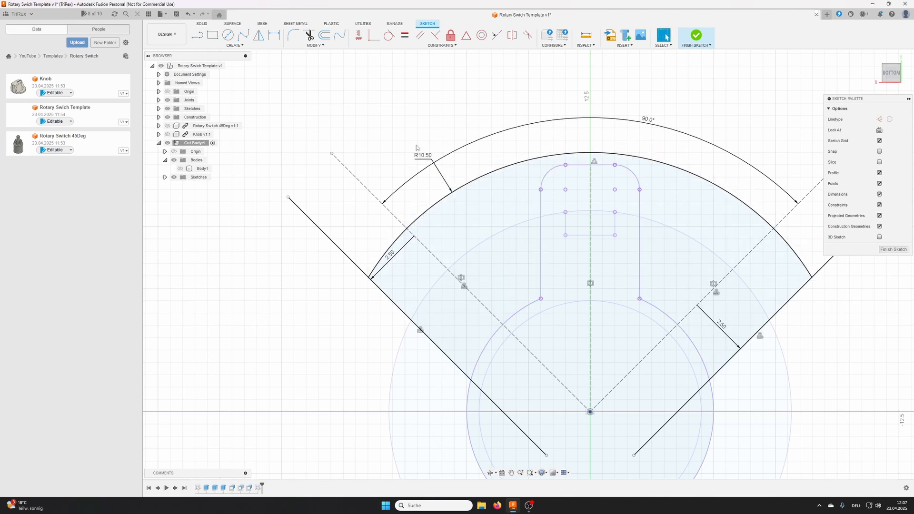
{"action": "key", "text": "Return"}
Delete the radius dimension of the large arc above the pointer arm
{"action": "left_click", "coordinate": [439, 170]}
{"action": "key", "text": "Delete"}
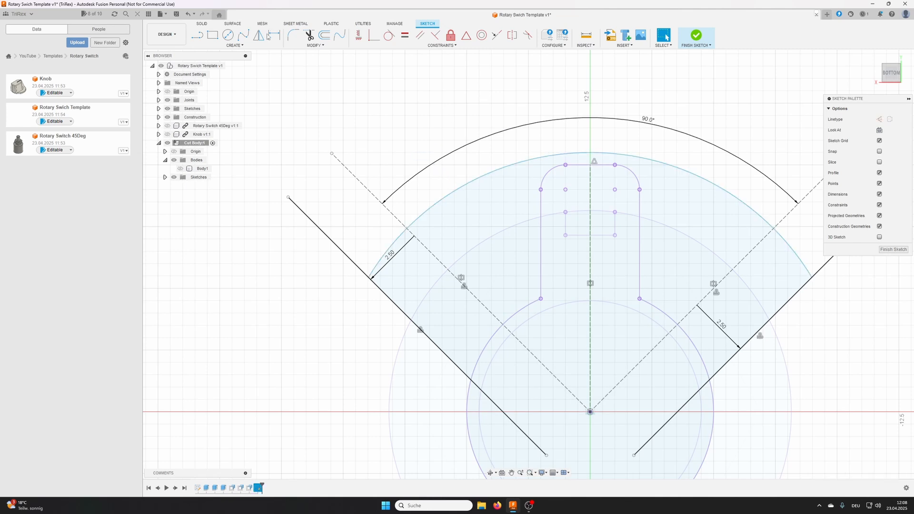
{"action": "left_click", "coordinate": [270, 36]}
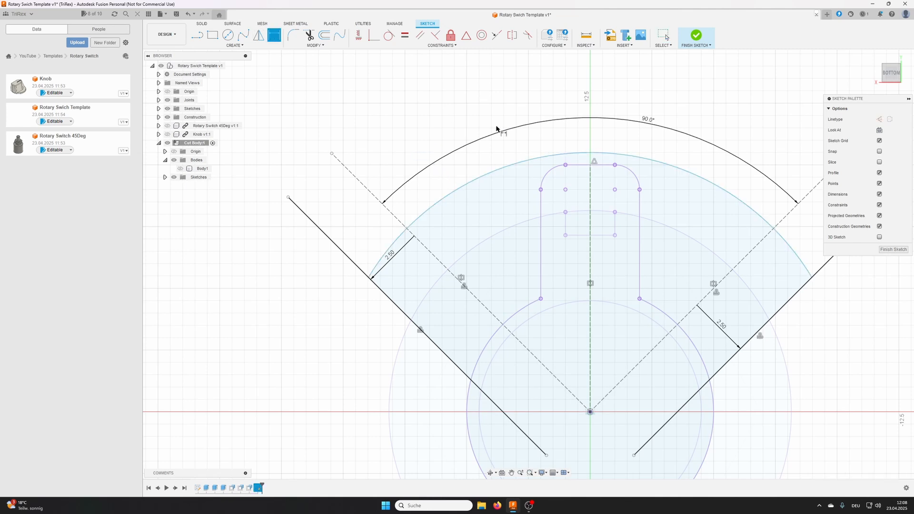
{"action": "left_click", "coordinate": [587, 153]}
{"action": "right_click", "coordinate": [585, 137]}
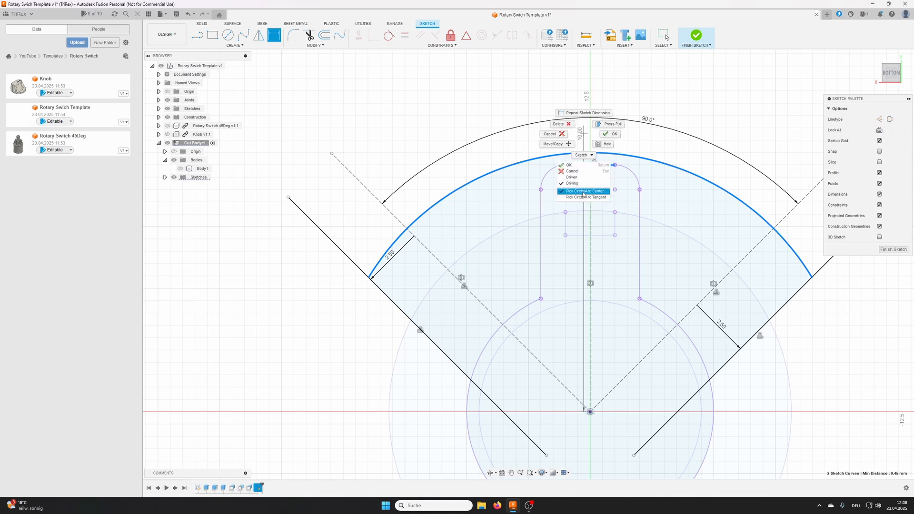
{"action": "key", "text": "m"}
{"action": "left_click", "coordinate": [582, 165]}
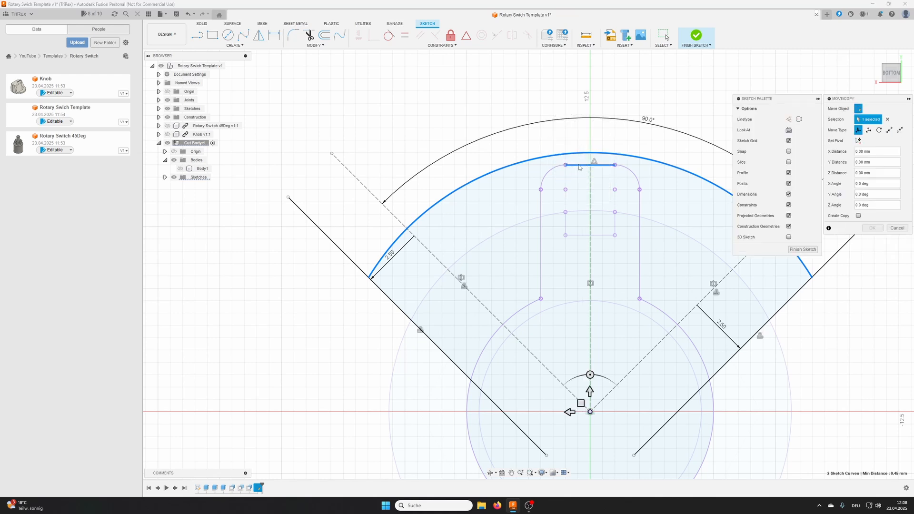
{"action": "key", "text": "Escape"}
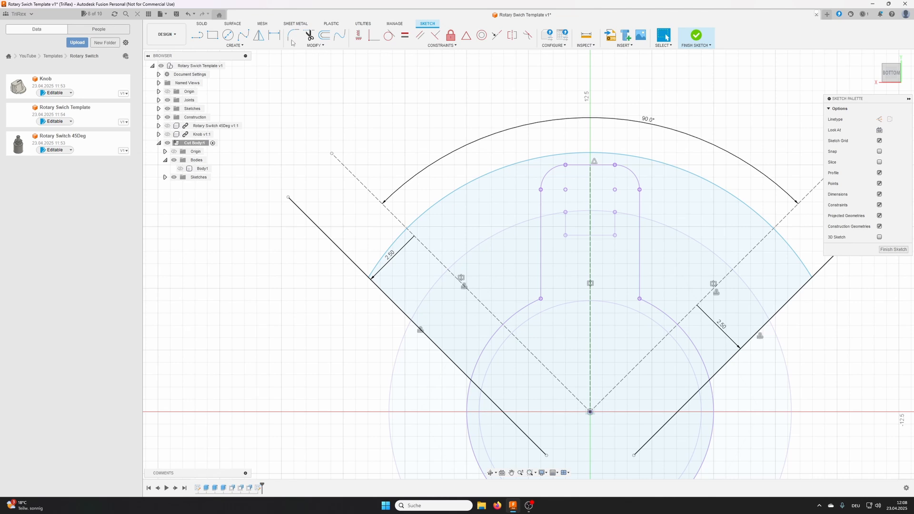
Dimension the gap between the pointer's outer edge and the large arc at 0.5 mm, measured to the arc's tangent, and finish the sketch
{"action": "key", "text": "d"}
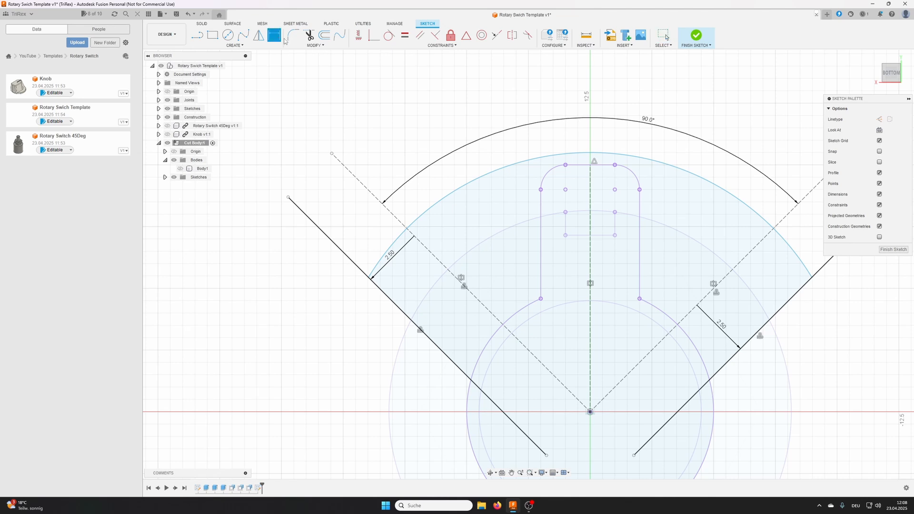
{"action": "left_click", "coordinate": [581, 165]}
{"action": "right_click", "coordinate": [574, 139]}
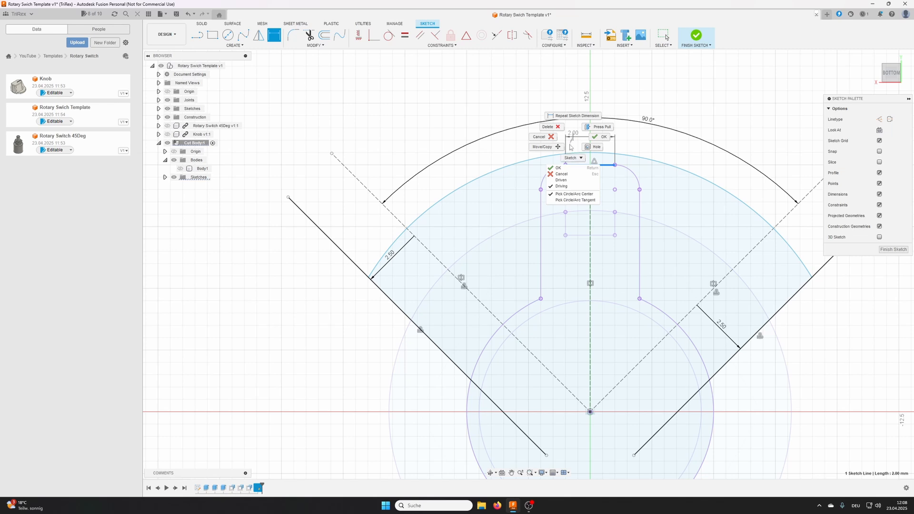
{"action": "left_click", "coordinate": [575, 201]}
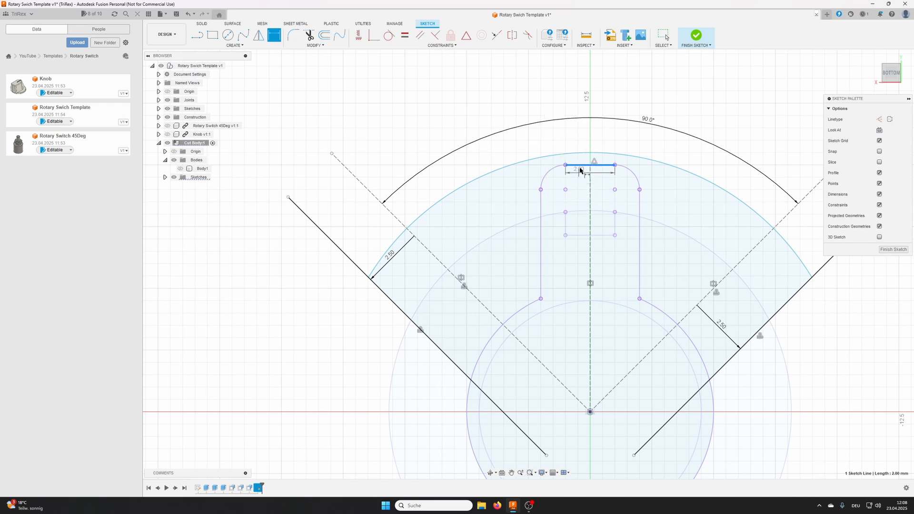
{"action": "left_click", "coordinate": [580, 138]}
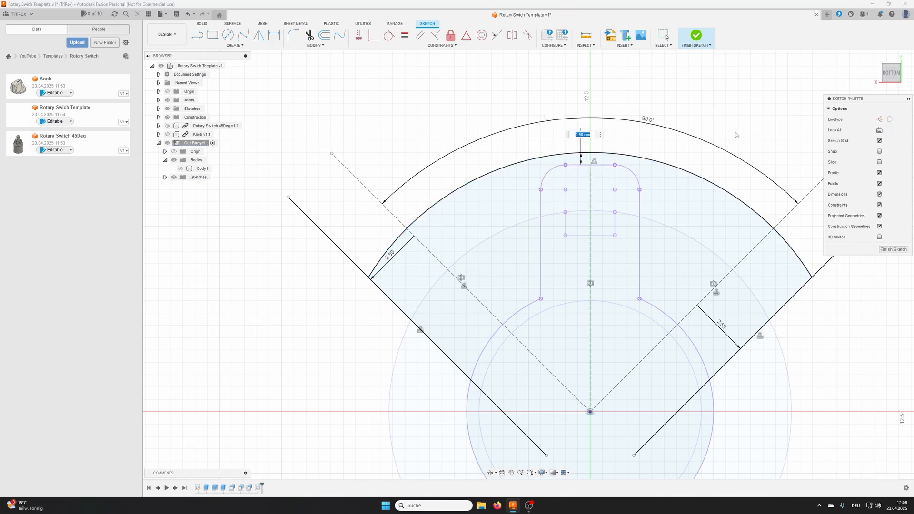
{"action": "key", "text": "Return"}
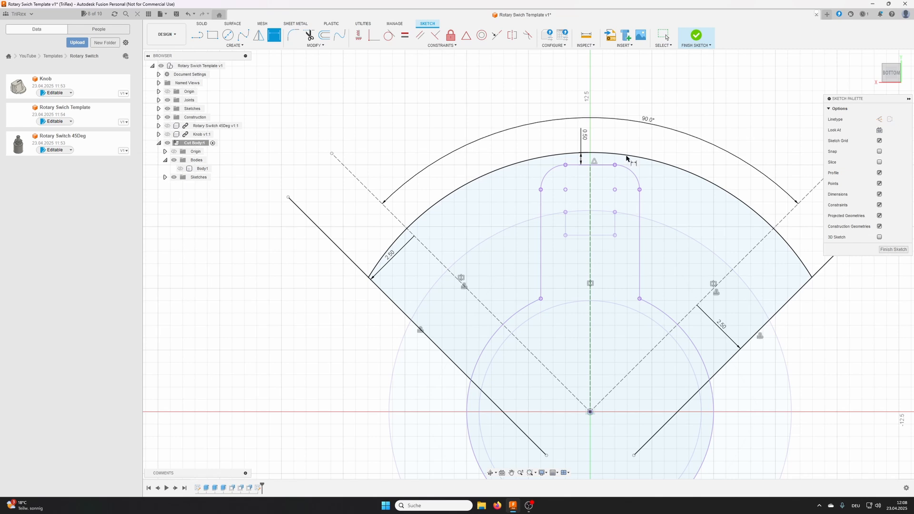
{"action": "scroll", "coordinate": [482, 228], "scroll_direction": "down", "scroll_amount": 2}
{"action": "middle_click_drag", "start_coordinate": [632, 278], "coordinate": [616, 260]}
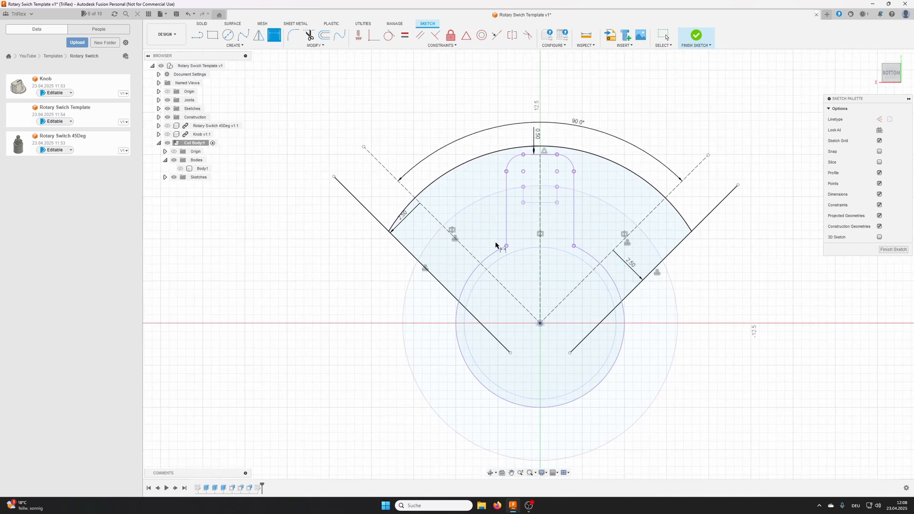
{"action": "key", "text": "Escape"}
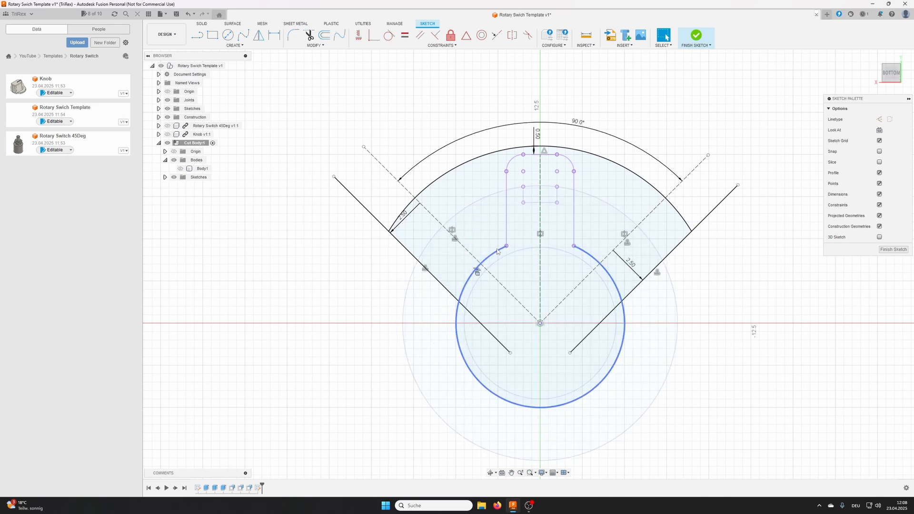
{"action": "left_click", "coordinate": [697, 36]}
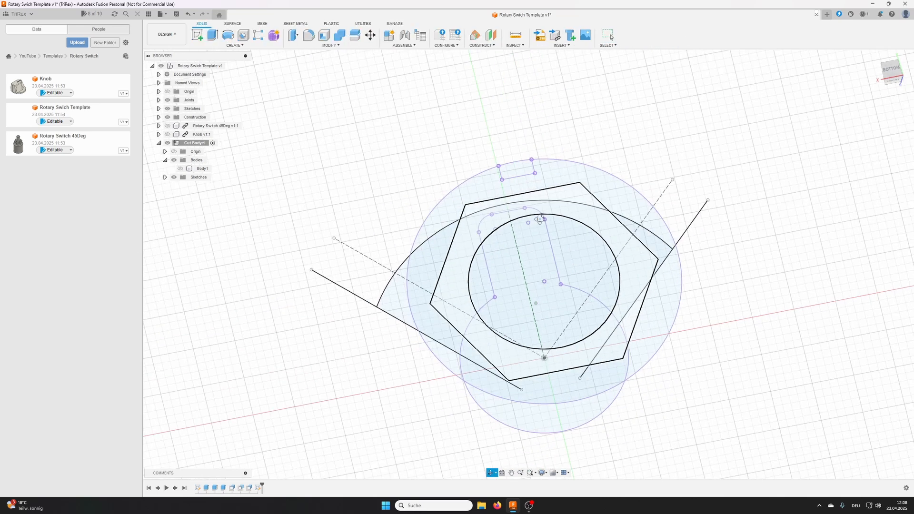
Extrude the knob outline profile by -10 mm and join it to Body1, showing the rotary switch and Body1 for reference
{"action": "middle_click_drag", "start_coordinate": [552, 191], "coordinate": [553, 52], "text": "shift"}
{"action": "key", "text": "ctrl+z"}
{"action": "key", "text": "ctrl+z"}
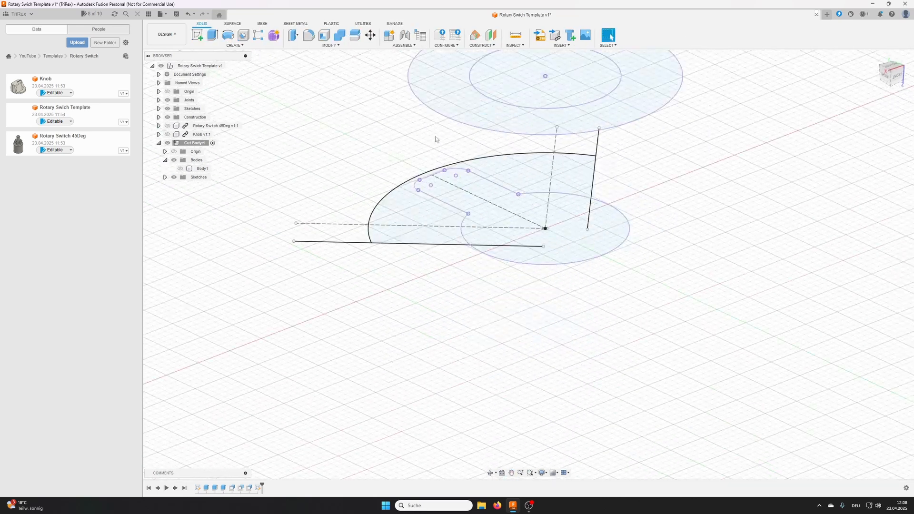
{"action": "left_click", "coordinate": [213, 34]}
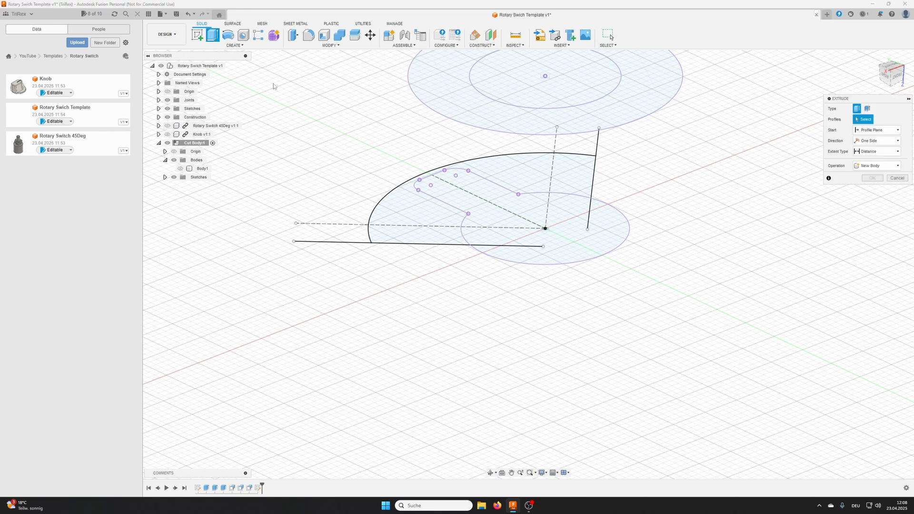
{"action": "left_click", "coordinate": [564, 238]}
{"action": "middle_click_drag", "start_coordinate": [685, 175], "coordinate": [679, 261]}
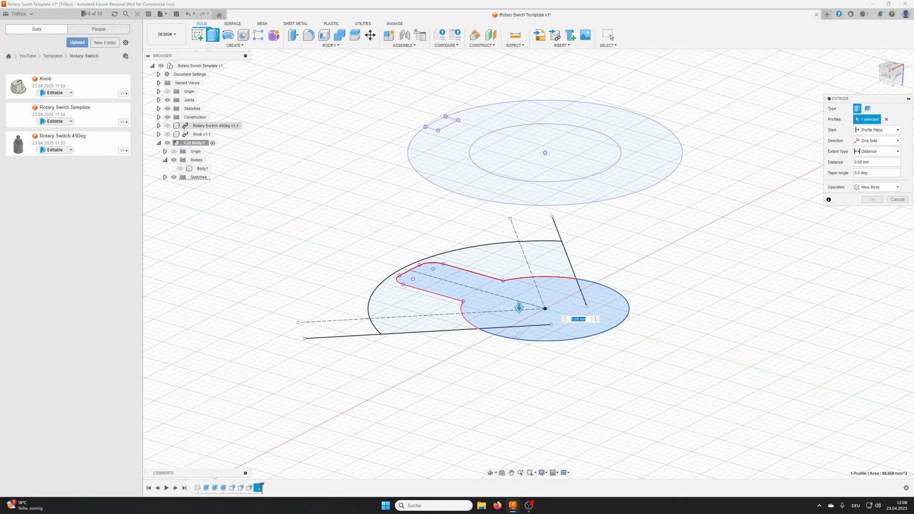
{"action": "left_click", "coordinate": [168, 126]}
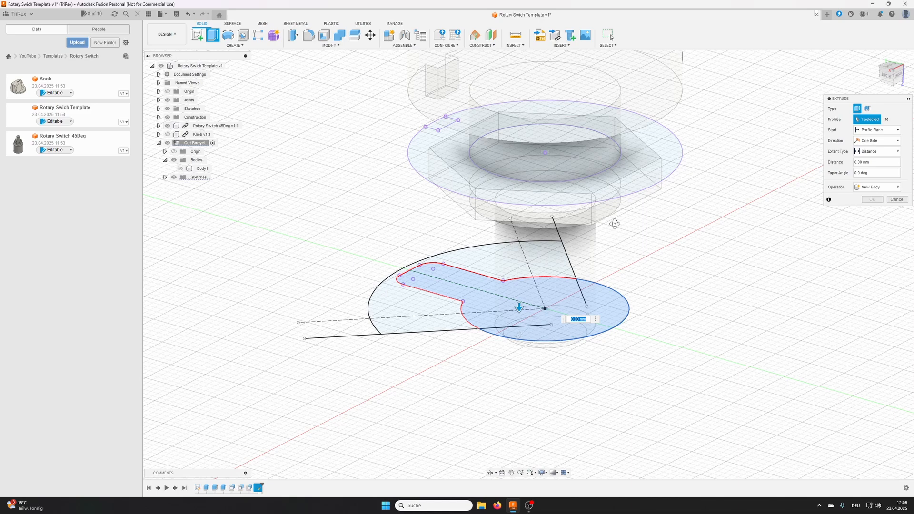
{"action": "middle_click_drag", "start_coordinate": [614, 222], "coordinate": [616, 208], "text": "shift"}
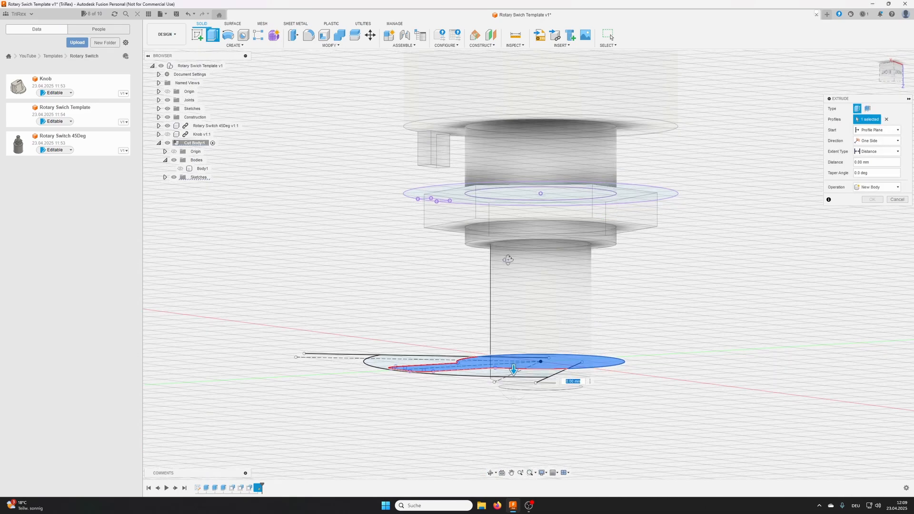
{"action": "mouse_move", "coordinate": [506, 259]}
{"action": "middle_mouse_down", "text": "shift"}
{"action": "mouse_move", "coordinate": [440, 228]}
{"action": "mouse_move", "coordinate": [437, 215]}
{"action": "middle_mouse_up", "text": "shift"}
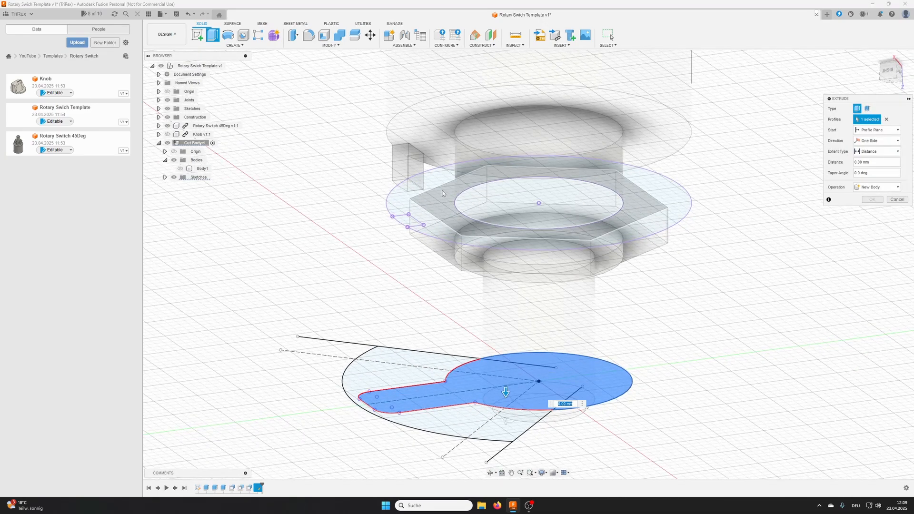
{"action": "type", "text": "-10"}
{"action": "middle_click_drag", "start_coordinate": [686, 248], "coordinate": [701, 266], "text": "shift"}
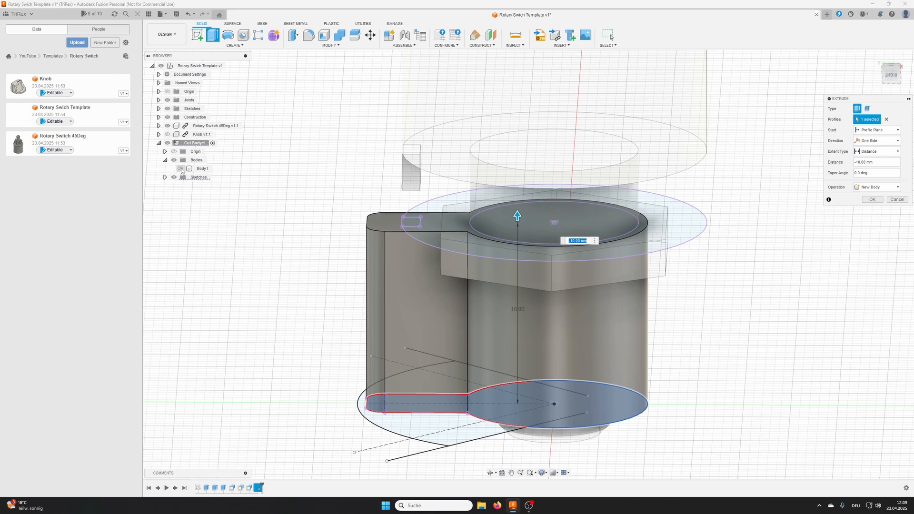
{"action": "left_click", "coordinate": [180, 169]}
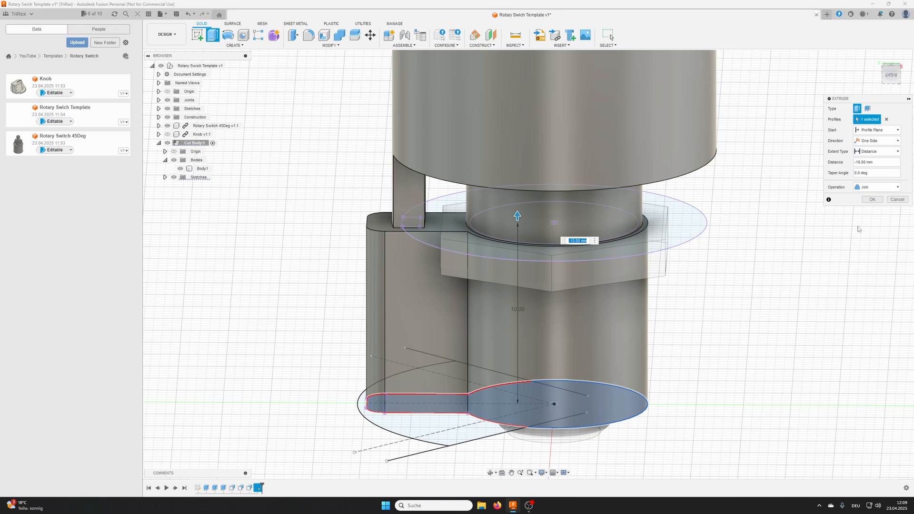
{"action": "left_click", "coordinate": [873, 201]}
Extrude the swing sector around the pointer arm by -3 mm and join it to the cut body
{"action": "middle_click_drag", "start_coordinate": [501, 271], "coordinate": [504, 124], "text": "shift"}
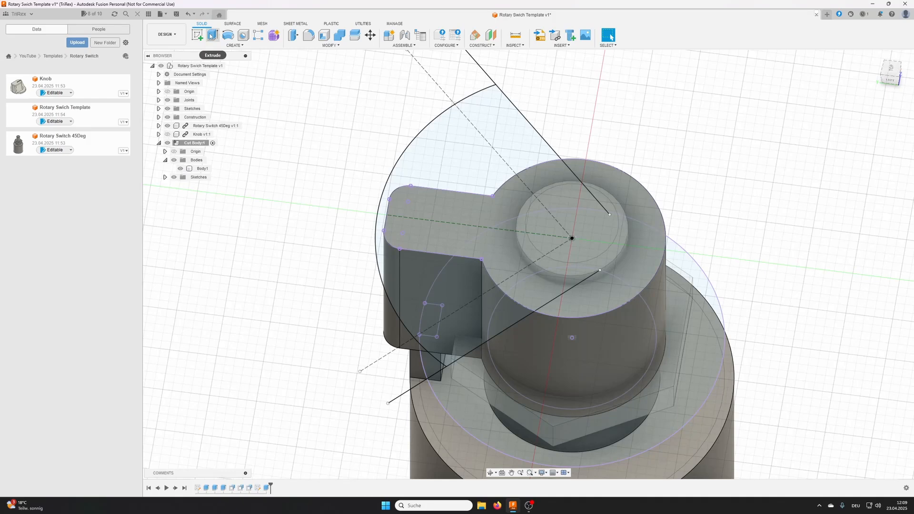
{"action": "left_click", "coordinate": [213, 36]}
{"action": "left_click", "coordinate": [464, 161]}
{"action": "mouse_move", "coordinate": [464, 161]}
{"action": "middle_mouse_down", "text": "shift"}
{"action": "mouse_move", "coordinate": [500, 283]}
{"action": "mouse_move", "coordinate": [556, 281]}
{"action": "mouse_move", "coordinate": [590, 245]}
{"action": "middle_mouse_up", "text": "shift"}
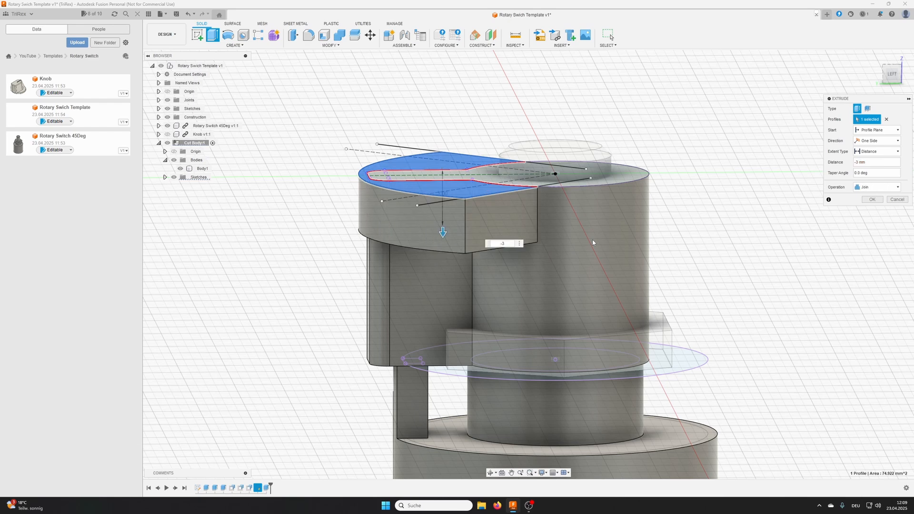
{"action": "key", "text": "Return"}
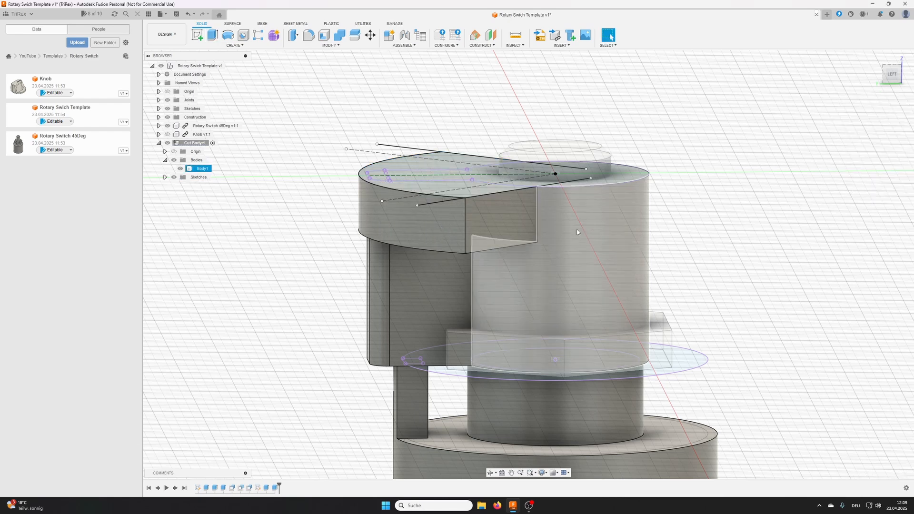
Show the knob temporarily to check how the cut body's cylinder and sector fit beneath it
{"action": "scroll", "coordinate": [577, 229], "scroll_direction": "down", "scroll_amount": 2}
{"action": "middle_click_drag", "start_coordinate": [574, 225], "coordinate": [543, 257], "text": "shift"}
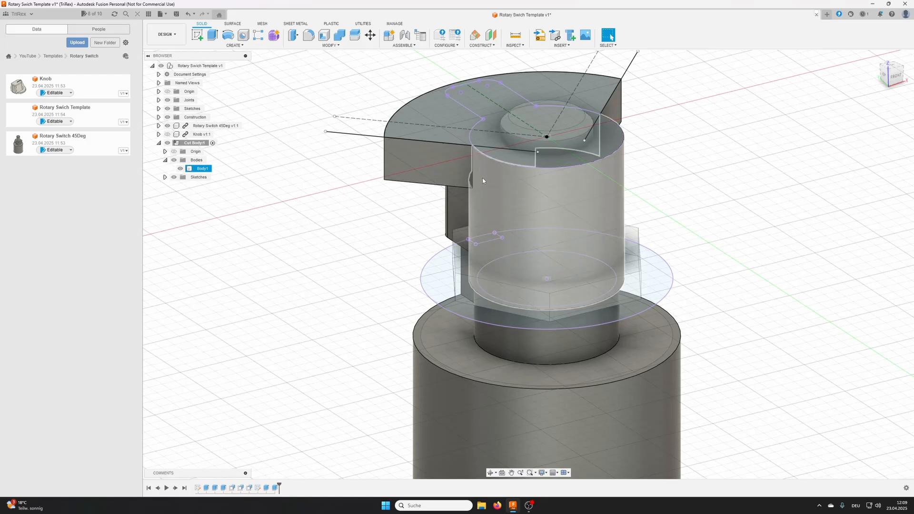
{"action": "left_click", "coordinate": [167, 134]}
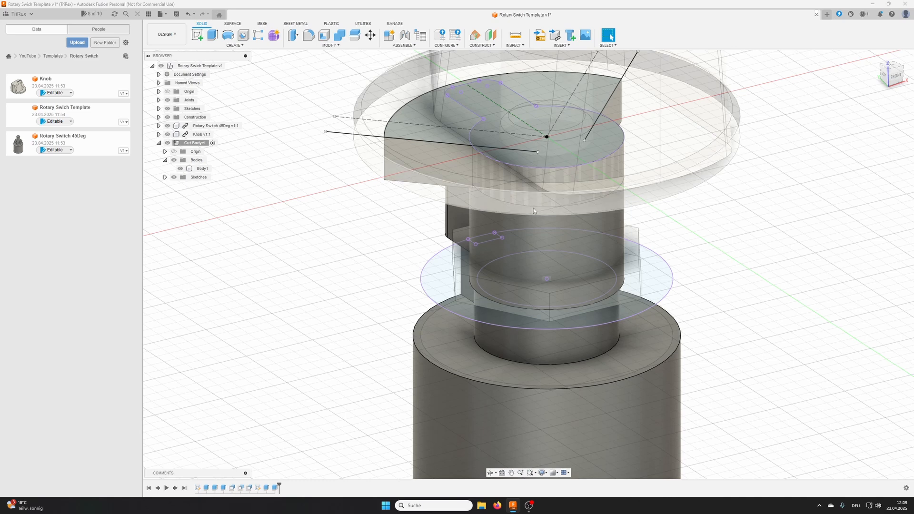
{"action": "middle_click_drag", "start_coordinate": [533, 208], "coordinate": [540, 187], "text": "shift"}
{"action": "scroll", "coordinate": [428, 238], "scroll_direction": "up", "scroll_amount": 6}
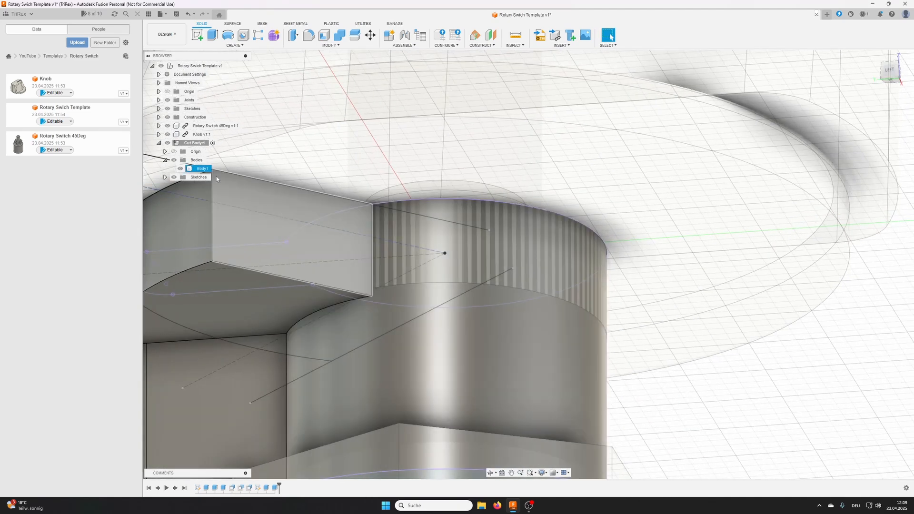
{"action": "left_click", "coordinate": [167, 134]}
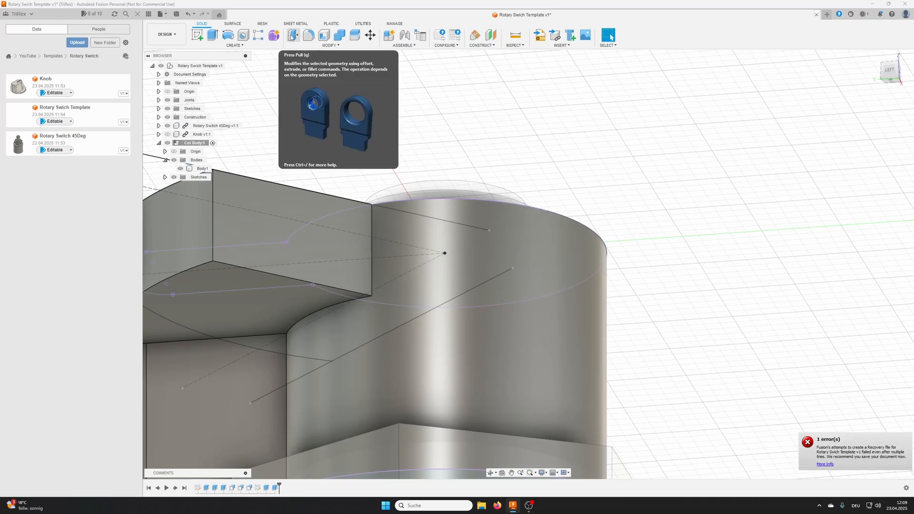
Offset the cut body's large cylindrical face outward by 0.5 mm with Press Pull
{"action": "left_click", "coordinate": [293, 36]}
{"action": "left_click", "coordinate": [543, 317]}
{"action": "middle_click_drag", "start_coordinate": [611, 324], "coordinate": [721, 233], "text": "shift"}
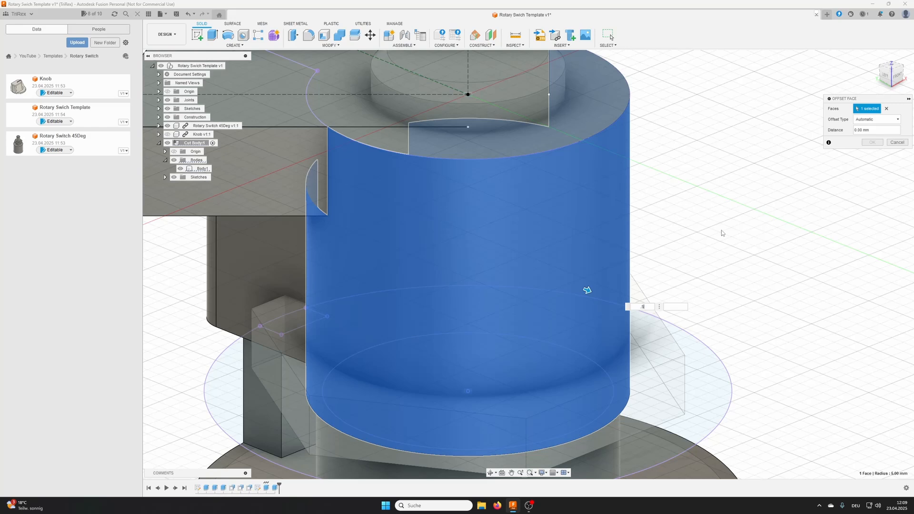
{"action": "type", "text": "0.5"}
{"action": "key", "text": "Return"}
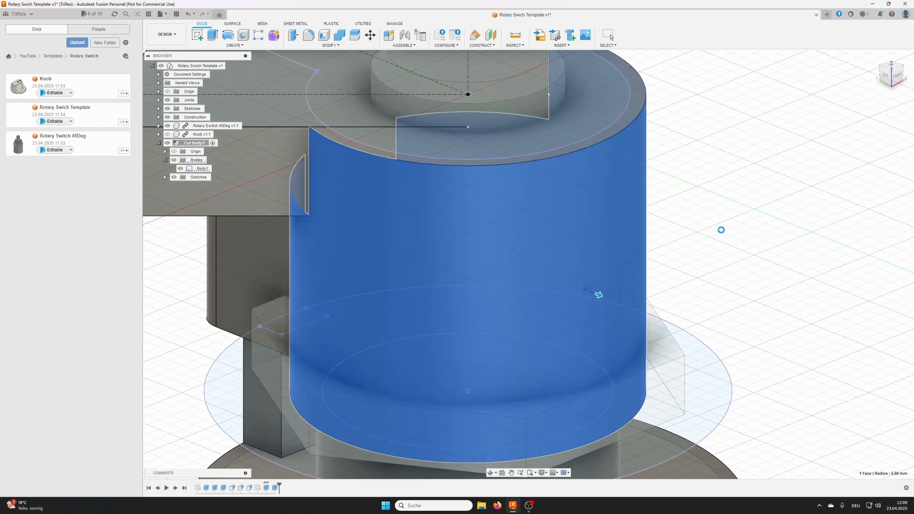
{"action": "left_click", "coordinate": [659, 228]}
{"action": "middle_click_drag", "start_coordinate": [612, 255], "coordinate": [638, 310], "text": "shift"}
{"action": "middle_click_drag", "start_coordinate": [378, 430], "coordinate": [435, 323]}
{"action": "middle_click_drag", "start_coordinate": [434, 323], "coordinate": [431, 314], "text": "shift"}
{"action": "scroll", "coordinate": [411, 265], "scroll_direction": "down", "scroll_amount": 3}
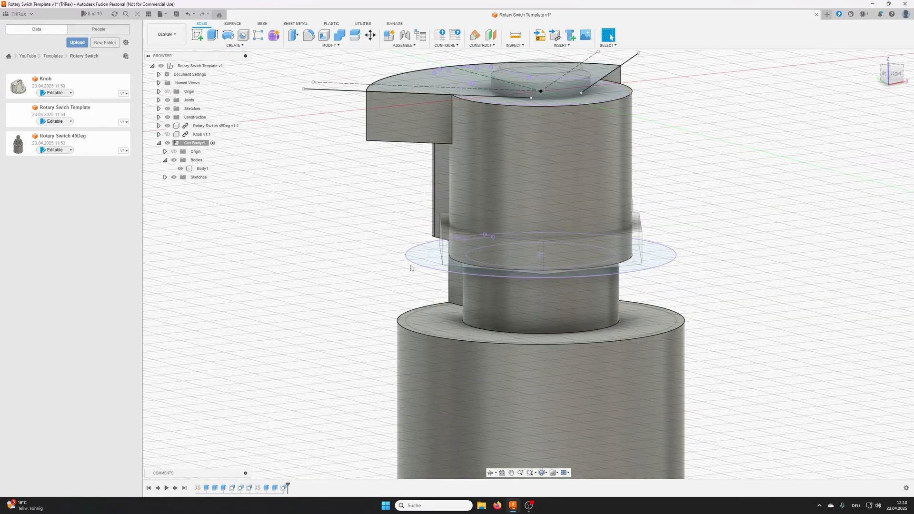
Activate the top-level component of the template and show the knob again
{"action": "middle_click_drag", "start_coordinate": [410, 265], "coordinate": [395, 295]}
{"action": "left_click_drag", "start_coordinate": [405, 275], "coordinate": [499, 271]}
{"action": "middle_click_drag", "start_coordinate": [499, 271], "coordinate": [429, 274], "text": "shift"}
{"action": "middle_click_drag", "start_coordinate": [429, 274], "coordinate": [419, 277], "text": "shift"}
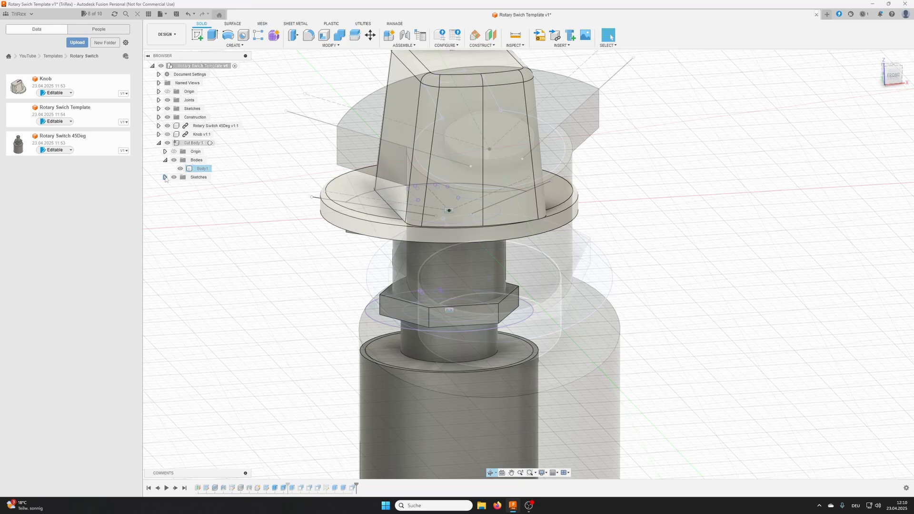
Hide Sketch1 and Sketch2 of the Cut Body component and collapse its sketch and body folders
{"action": "left_click", "coordinate": [165, 177]}
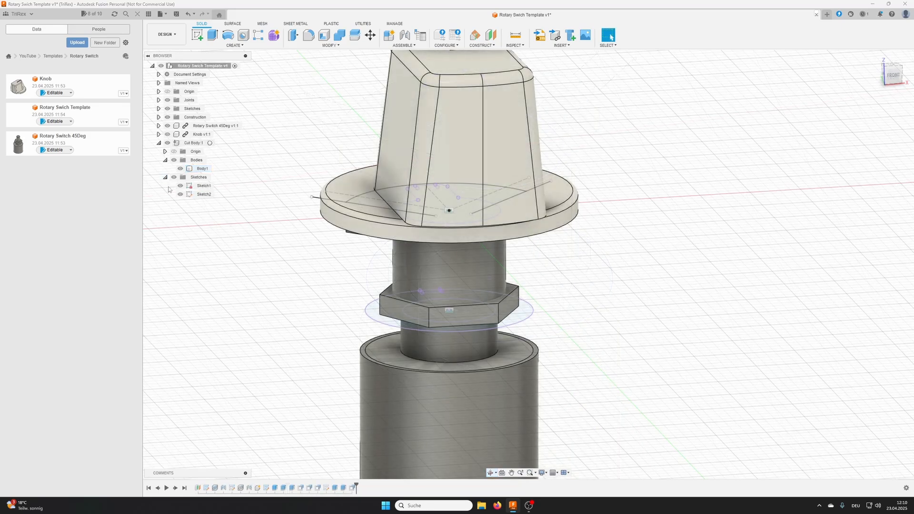
{"action": "left_click", "coordinate": [179, 186]}
{"action": "left_click", "coordinate": [180, 195]}
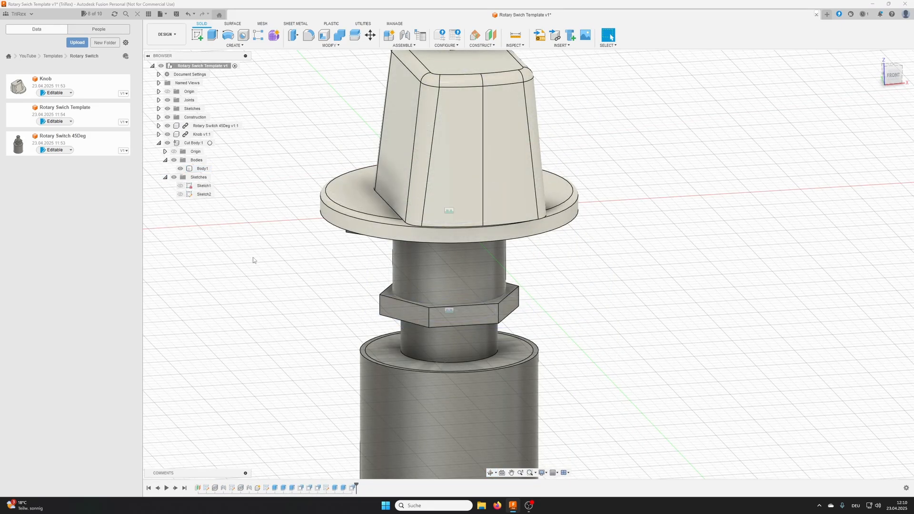
{"action": "middle_click_drag", "start_coordinate": [254, 261], "coordinate": [183, 197], "text": "shift"}
{"action": "left_click", "coordinate": [165, 177]}
{"action": "left_click", "coordinate": [164, 160]}
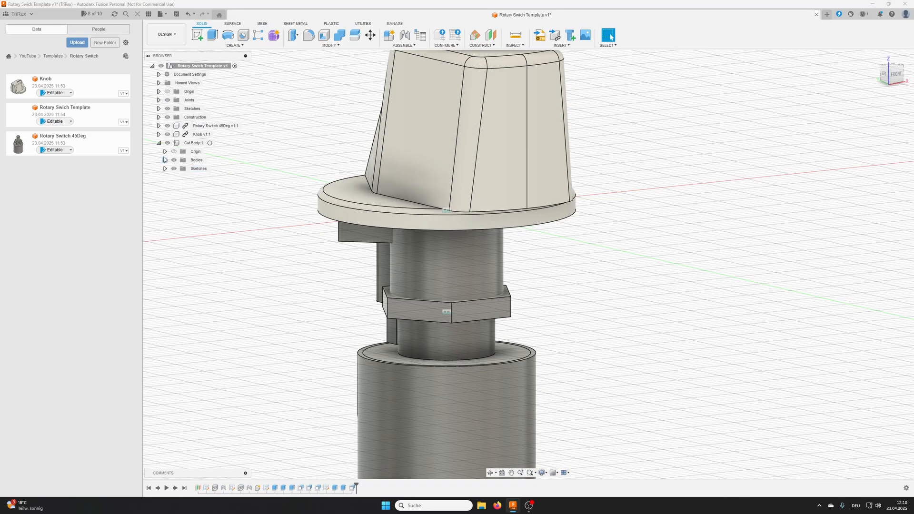
Collapse the Cut Body component, create a new design, and insert Panel from the Overhead Panel templates at its default position
{"action": "left_click", "coordinate": [159, 143]}
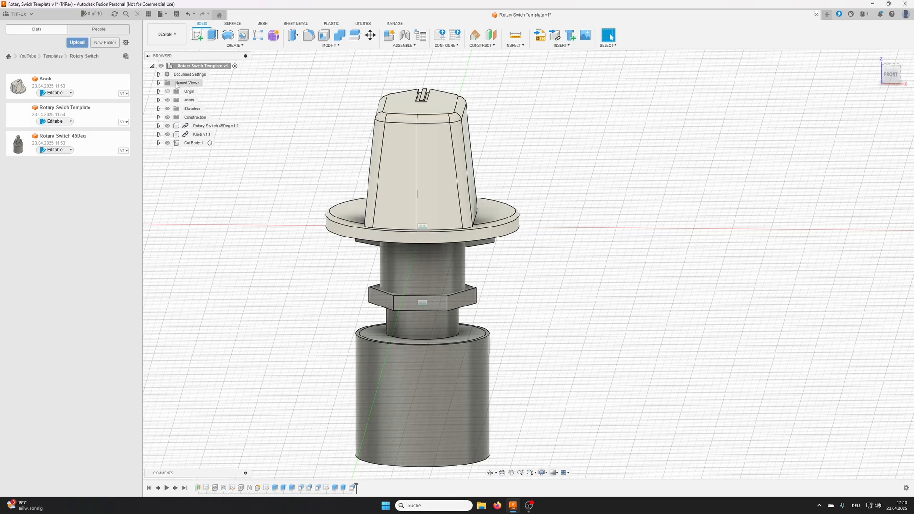
{"action": "left_click", "coordinate": [161, 14]}
{"action": "left_click", "coordinate": [174, 25]}
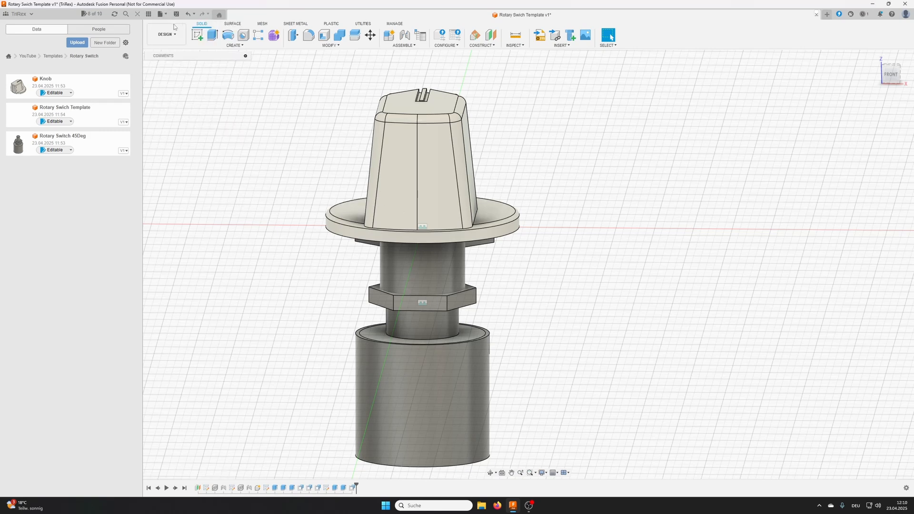
{"action": "left_click", "coordinate": [27, 56]}
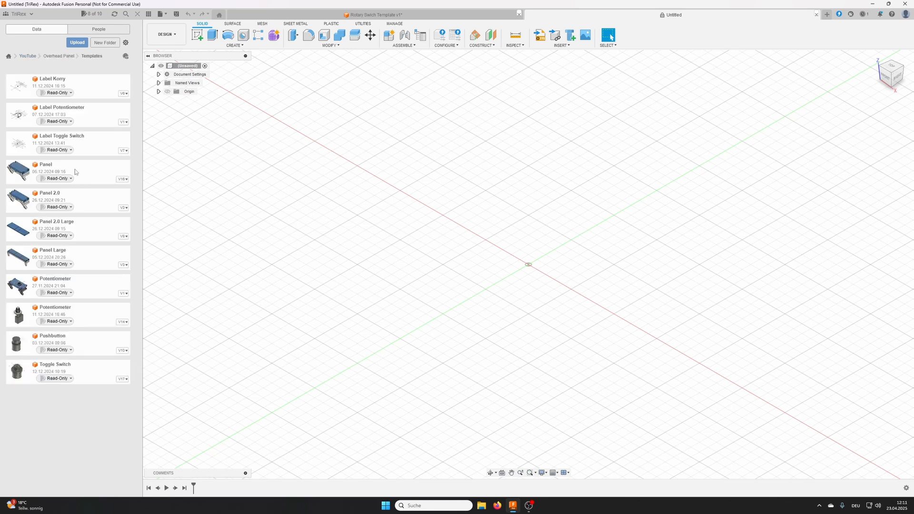
{"action": "left_click_drag", "start_coordinate": [66, 169], "coordinate": [417, 170]}
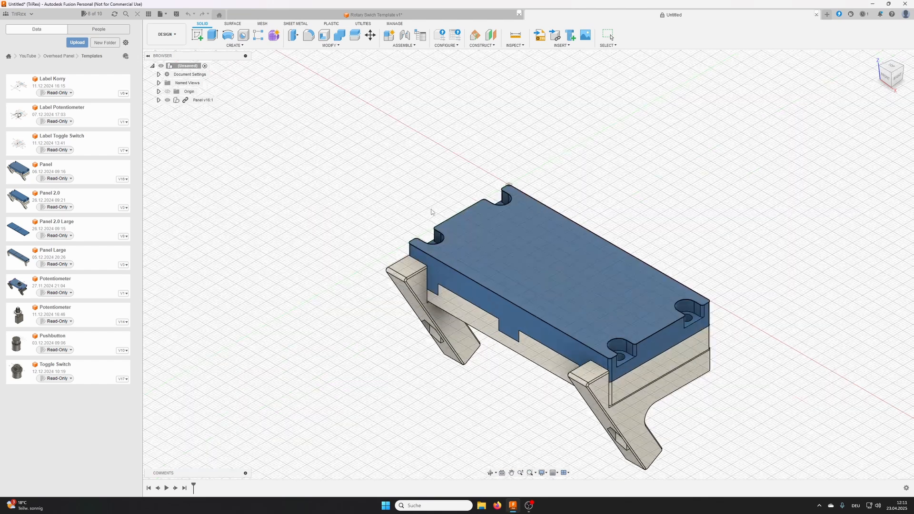
{"action": "middle_click_drag", "start_coordinate": [360, 245], "coordinate": [562, 243], "text": "shift"}
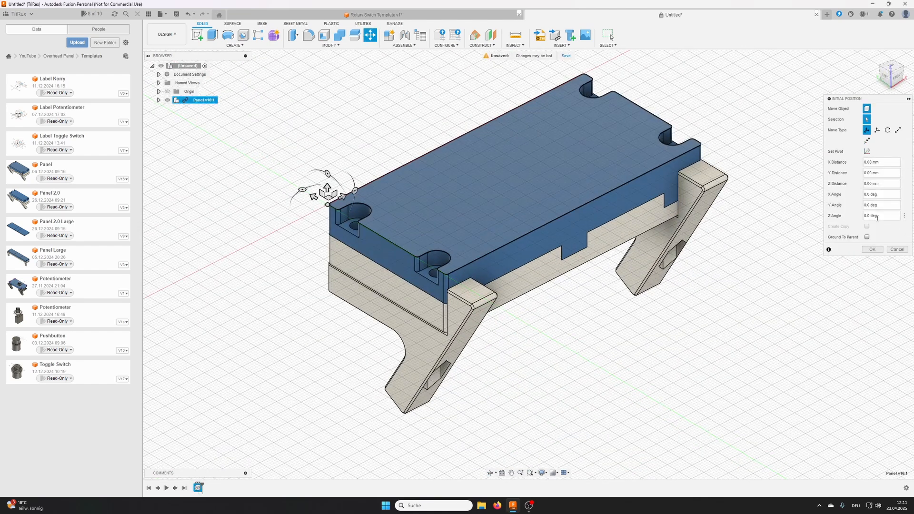
{"action": "left_click", "coordinate": [872, 249]}
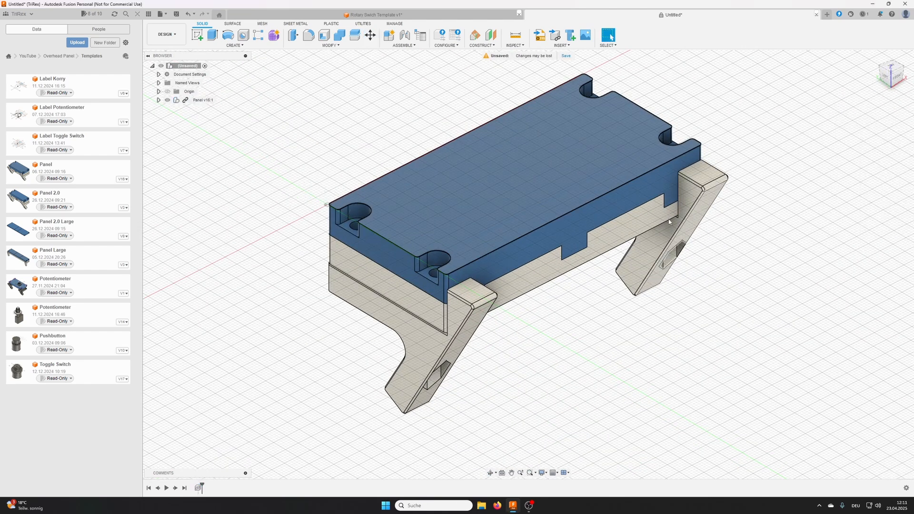
Sketch a construction circle on the panel's top face, slightly off its middle, and finish the sketch
{"action": "left_click", "coordinate": [197, 34]}
{"action": "left_click", "coordinate": [544, 237]}
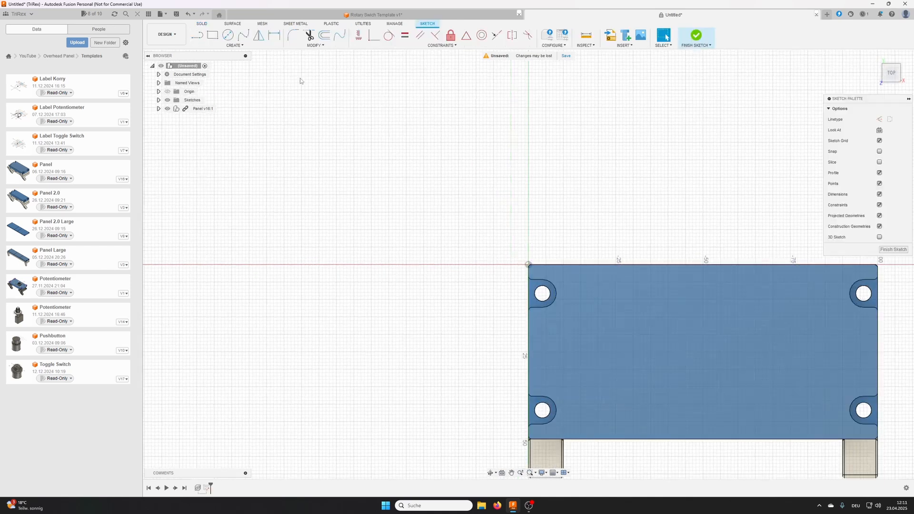
{"action": "left_click", "coordinate": [228, 35]}
{"action": "left_click", "coordinate": [878, 155]}
{"action": "left_click", "coordinate": [677, 341]}
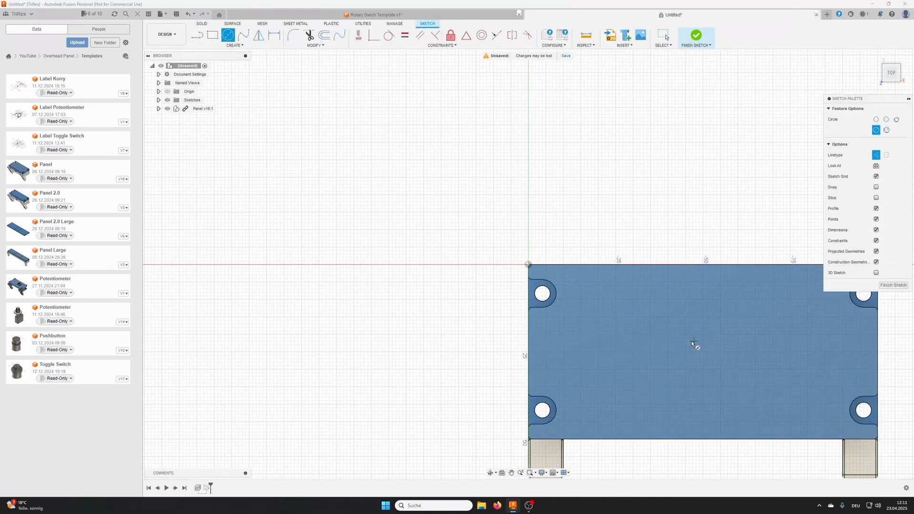
{"action": "middle_click_drag", "start_coordinate": [708, 291], "coordinate": [706, 235], "text": "shift"}
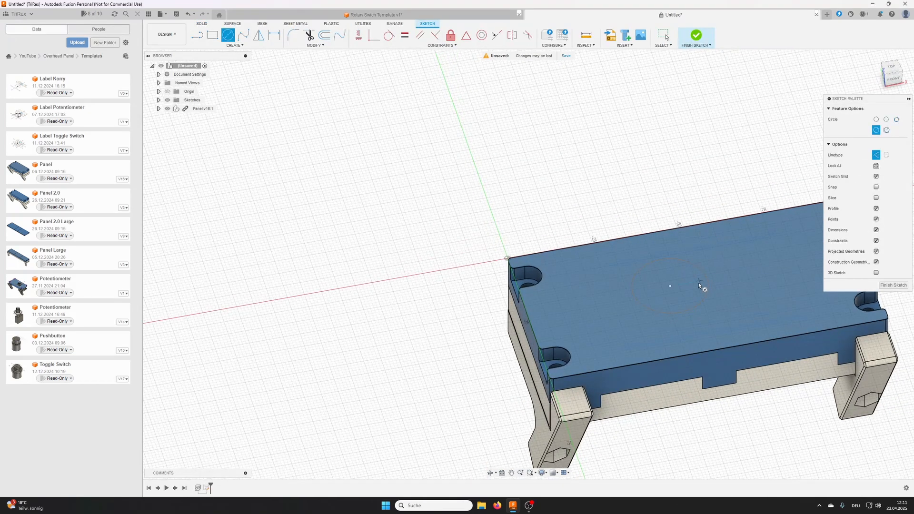
{"action": "left_click", "coordinate": [694, 37]}
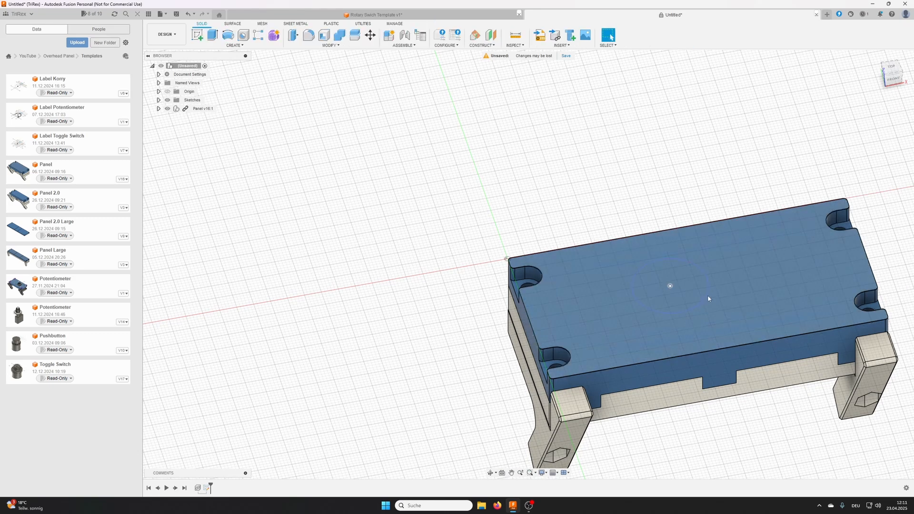
Hide the Panel component so that only the sketch with the construction circle is displayed
{"action": "scroll", "coordinate": [703, 300], "scroll_direction": "up", "scroll_amount": 5}
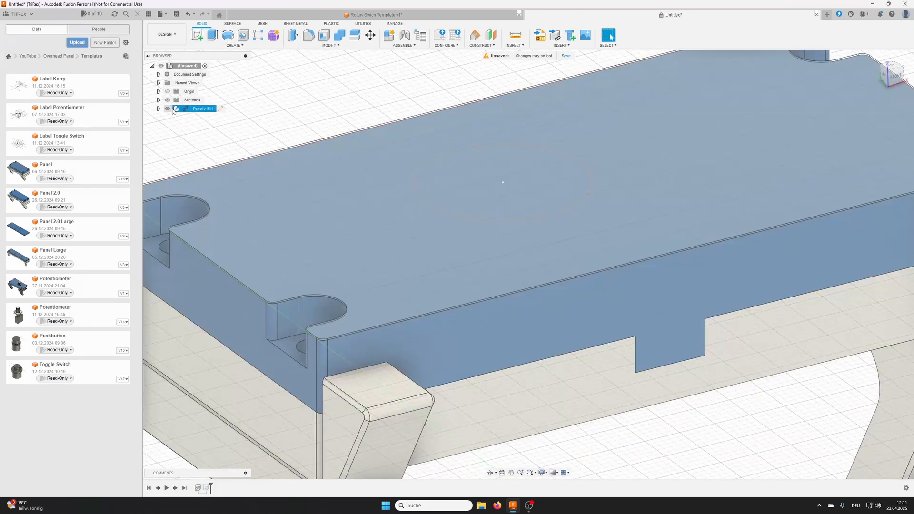
{"action": "left_click", "coordinate": [168, 109]}
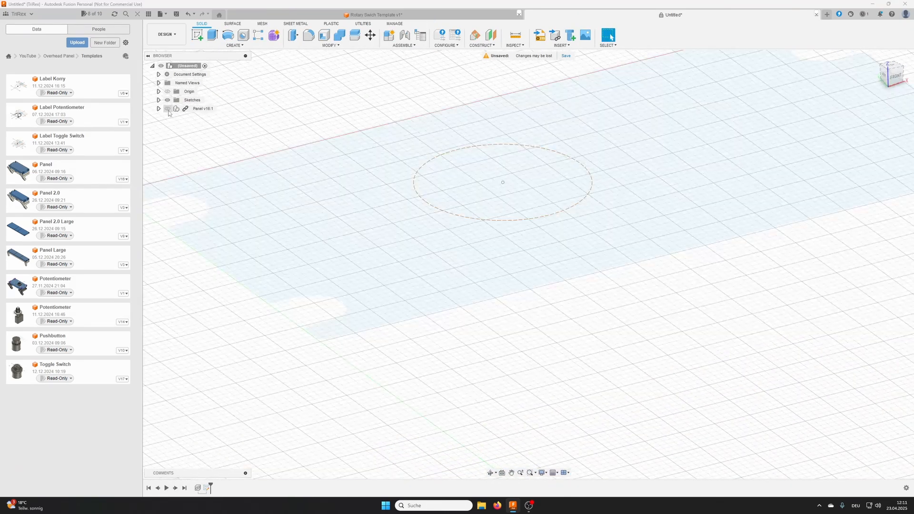
{"action": "scroll", "coordinate": [431, 151], "scroll_direction": "down", "scroll_amount": 5}
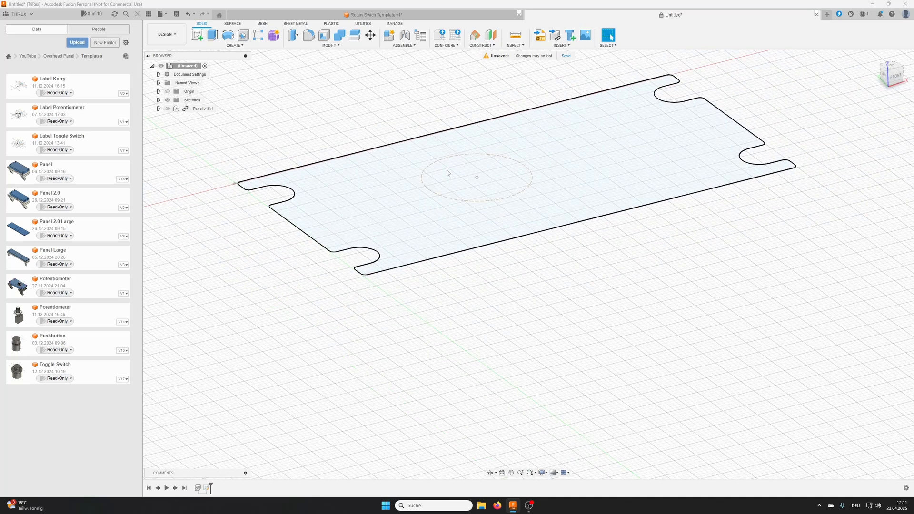
Insert Rotary Swich Template from the Templates > Rotary Switch folder at its default position and expand the inserted component
{"action": "left_click", "coordinate": [33, 57]}
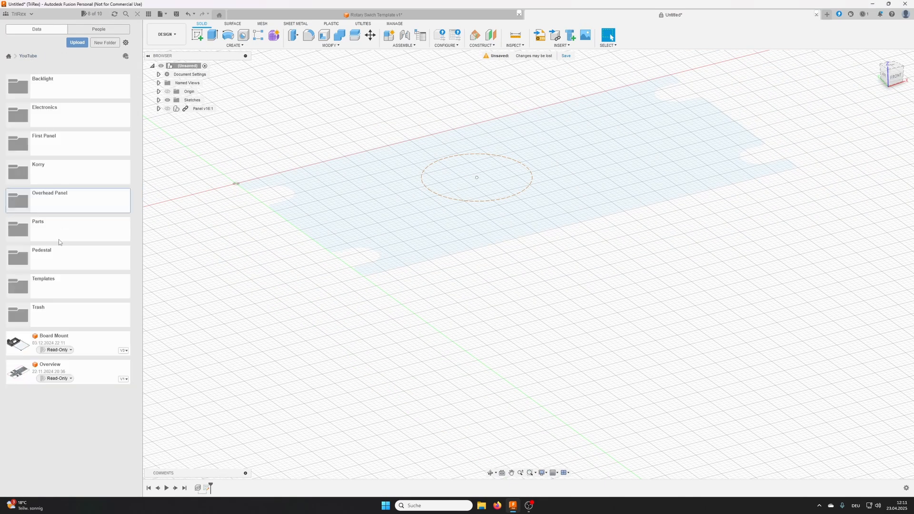
{"action": "left_click", "coordinate": [49, 288]}
{"action": "left_click", "coordinate": [62, 89]}
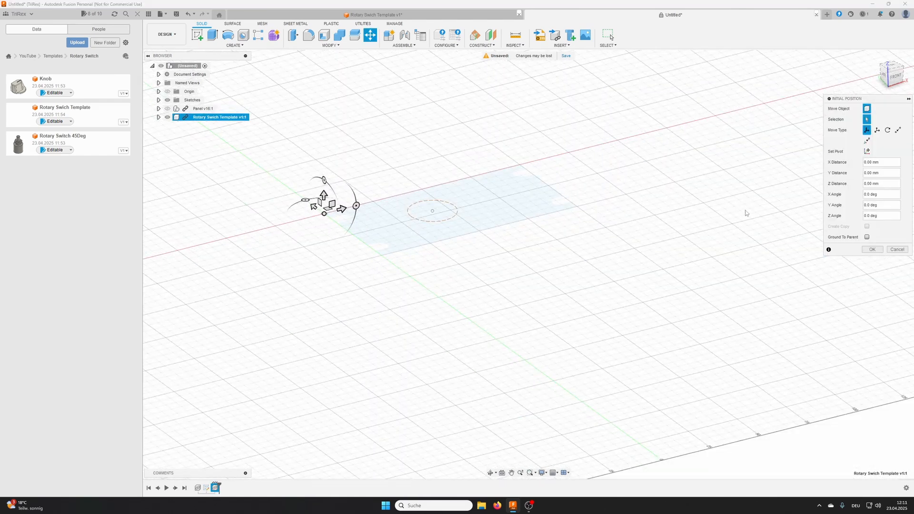
{"action": "left_click", "coordinate": [872, 250]}
{"action": "left_click", "coordinate": [165, 134]}
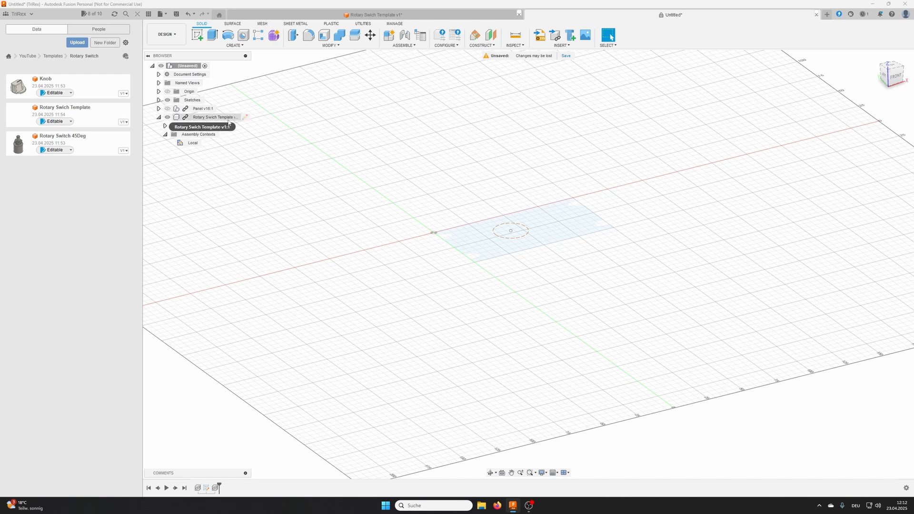
Switch to the Rotary Swich Template design and save a new version of it with the default description
{"action": "left_click", "coordinate": [374, 15]}
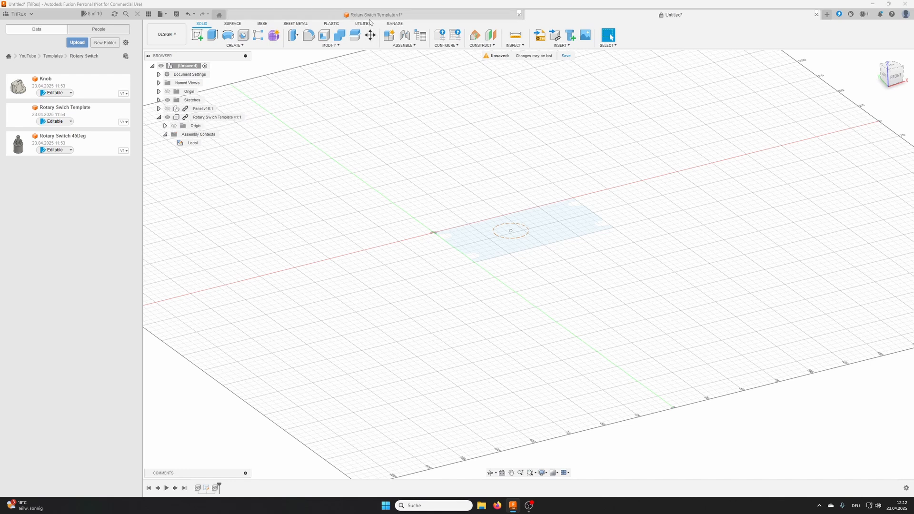
{"action": "left_click", "coordinate": [177, 15]}
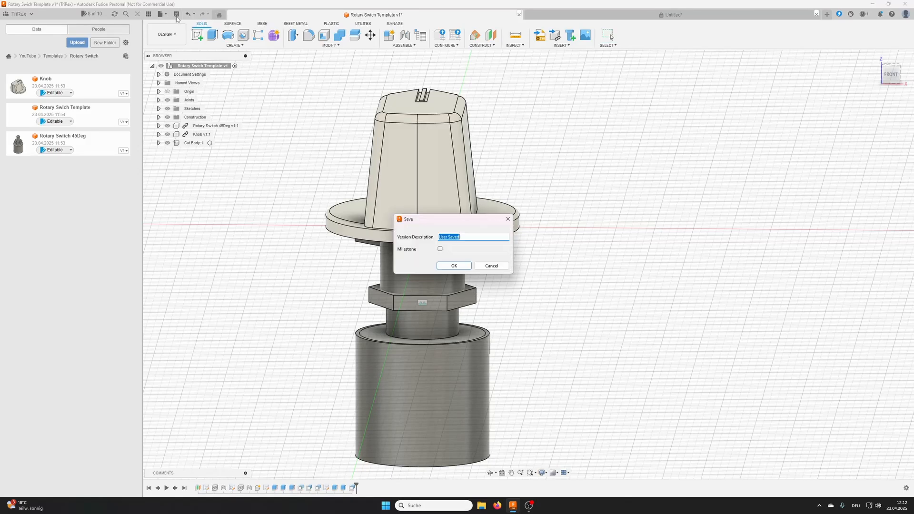
{"action": "left_click", "coordinate": [454, 266]}
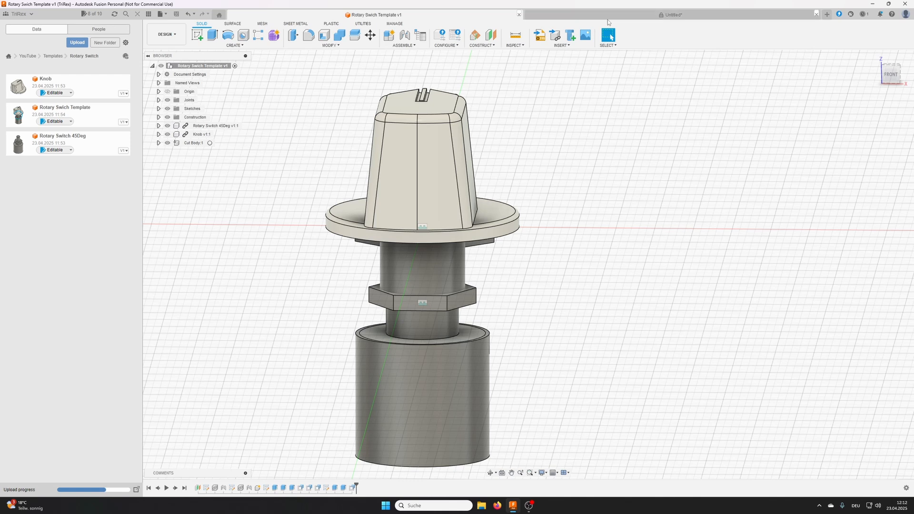
Return to the untitled panel design and update the out-of-date Rotary Swich Template reference to its latest version
{"action": "left_click", "coordinate": [672, 16]}
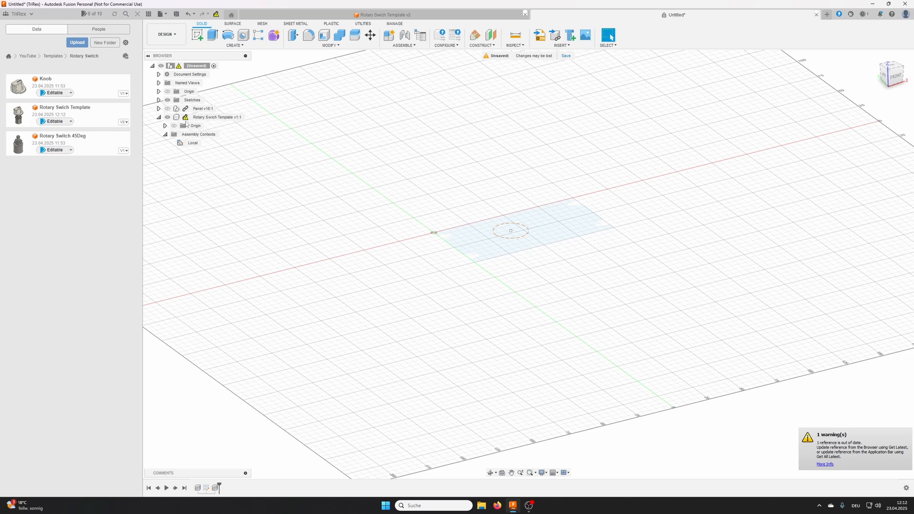
{"action": "mouse_move", "coordinate": [186, 118]}
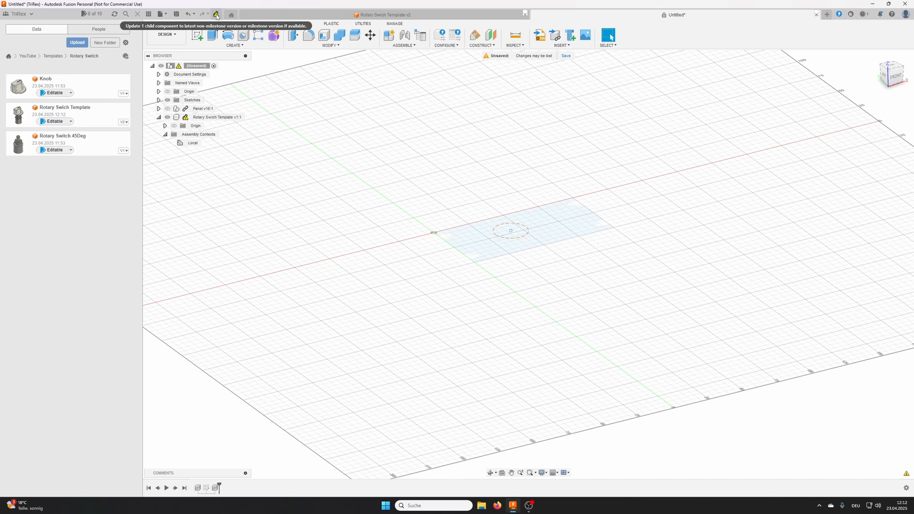
{"action": "left_click", "coordinate": [216, 16]}
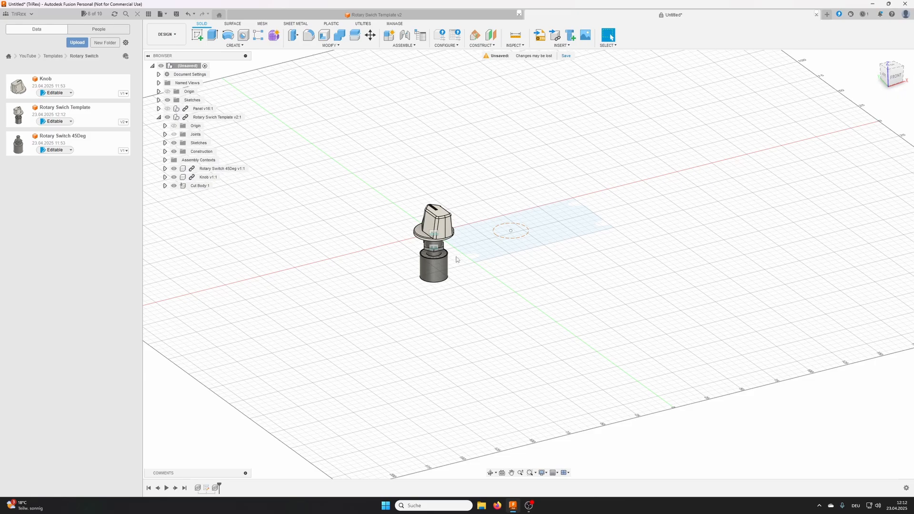
Create a joint placing the Cut Body's upper circular snap point on the sketched construction circle, with zero angle and offsets
{"action": "scroll", "coordinate": [441, 238], "scroll_direction": "up", "scroll_amount": 7}
{"action": "middle_click_drag", "start_coordinate": [451, 275], "coordinate": [436, 232]}
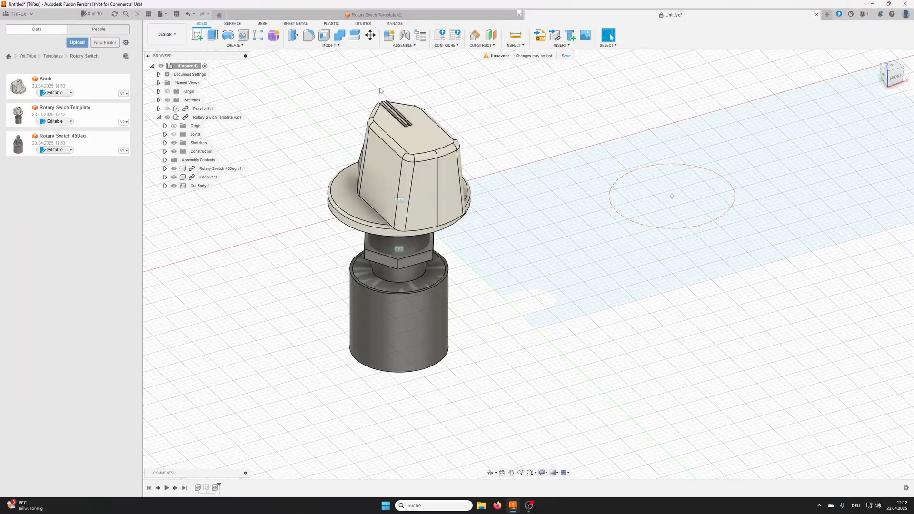
{"action": "left_click", "coordinate": [405, 34]}
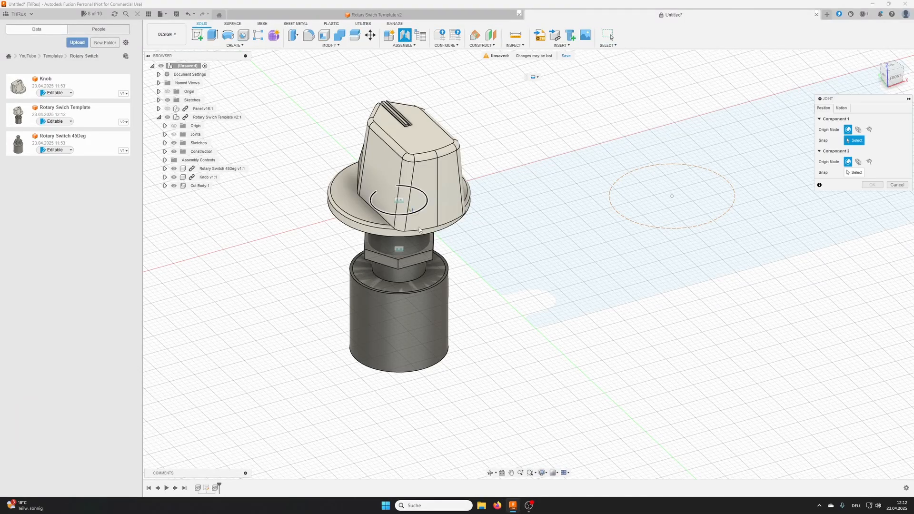
{"action": "middle_click_drag", "start_coordinate": [369, 290], "coordinate": [366, 253], "text": "shift"}
{"action": "scroll", "coordinate": [364, 257], "scroll_direction": "up", "scroll_amount": 4}
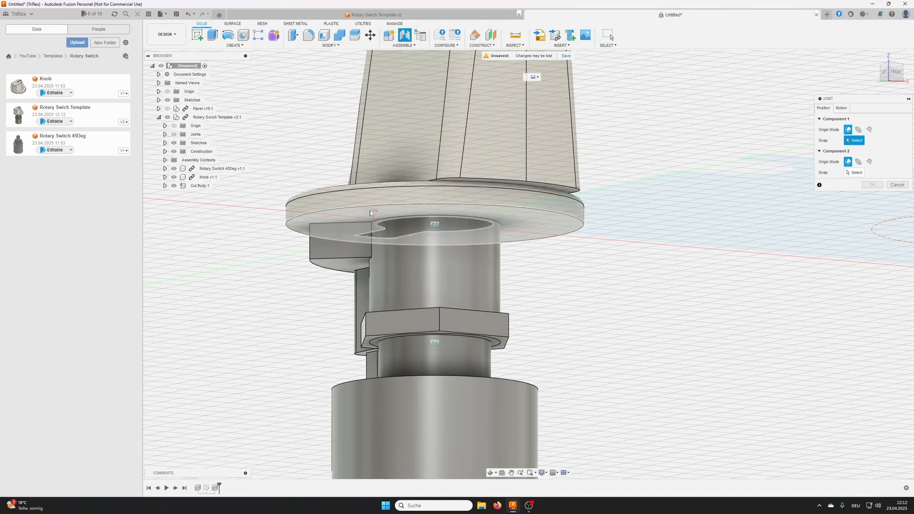
{"action": "left_click", "coordinate": [393, 220]}
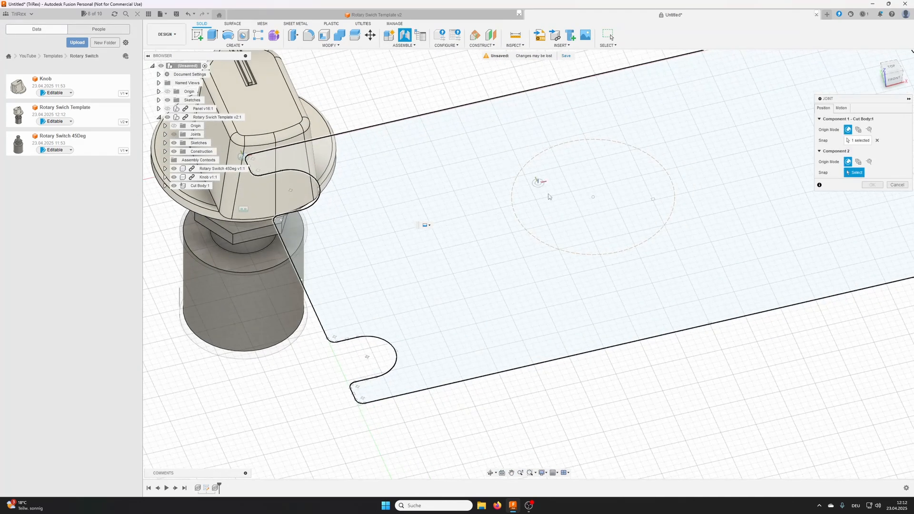
{"action": "left_click", "coordinate": [594, 258]}
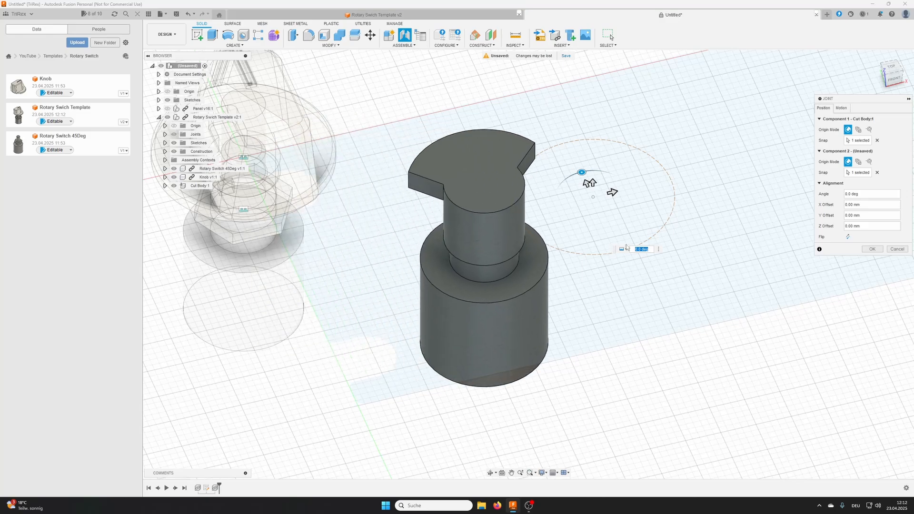
{"action": "left_click", "coordinate": [872, 249]}
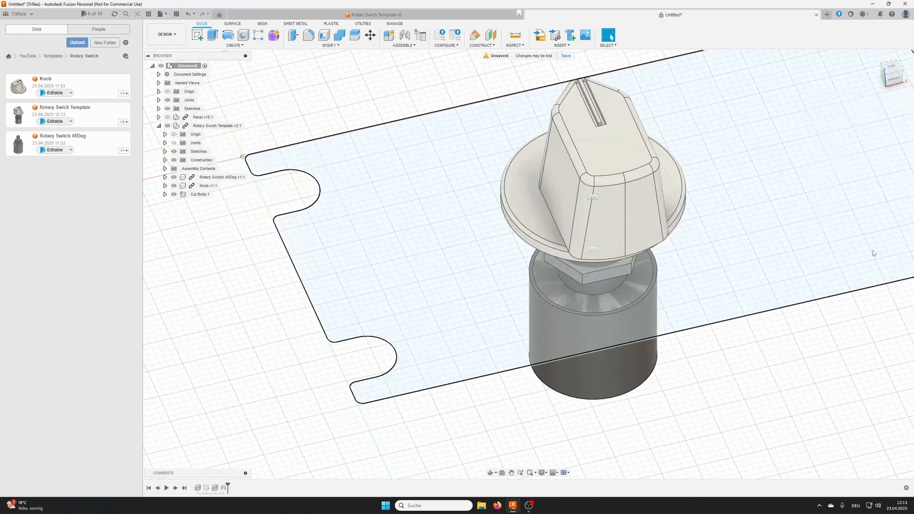
Show the Panel component again and inspect how the rotary switch and knob sit on it
{"action": "middle_click_drag", "start_coordinate": [470, 295], "coordinate": [487, 277], "text": "shift"}
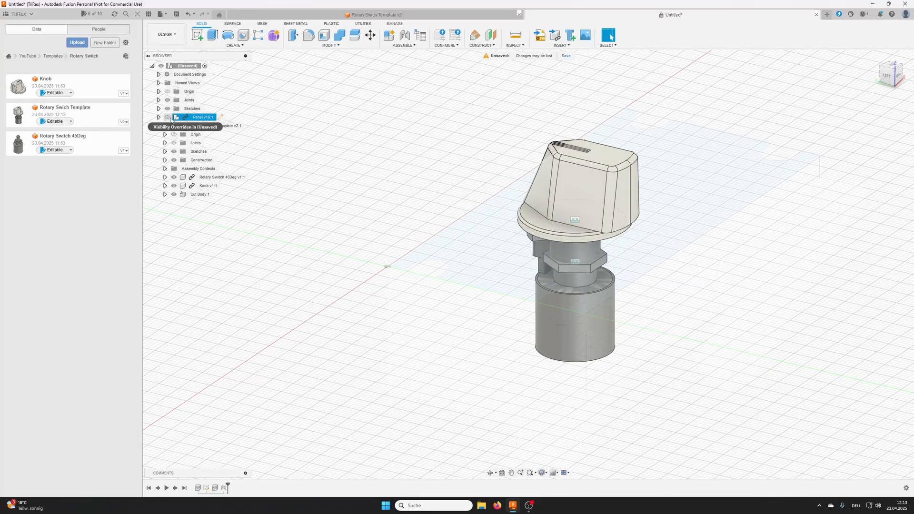
{"action": "left_click", "coordinate": [167, 117]}
{"action": "middle_click_drag", "start_coordinate": [449, 187], "coordinate": [527, 186], "text": "shift"}
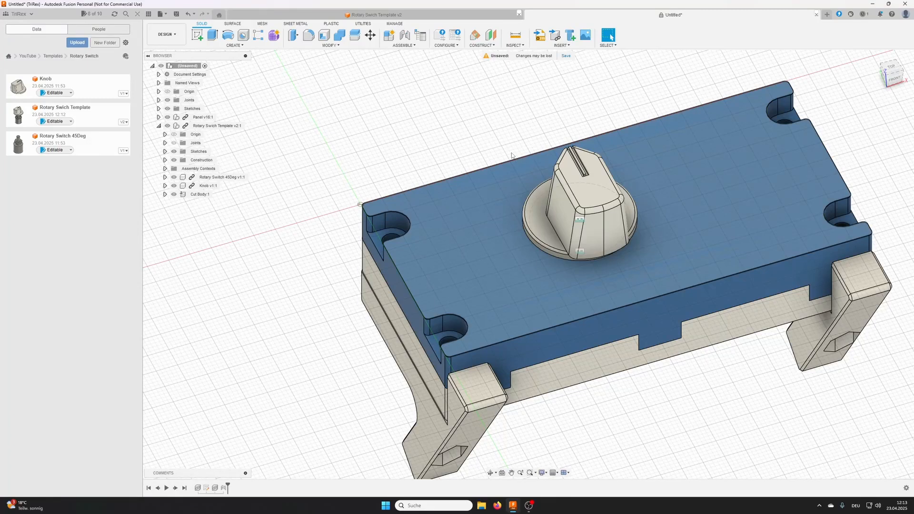
{"action": "scroll", "coordinate": [510, 144], "scroll_direction": "down", "scroll_amount": 2}
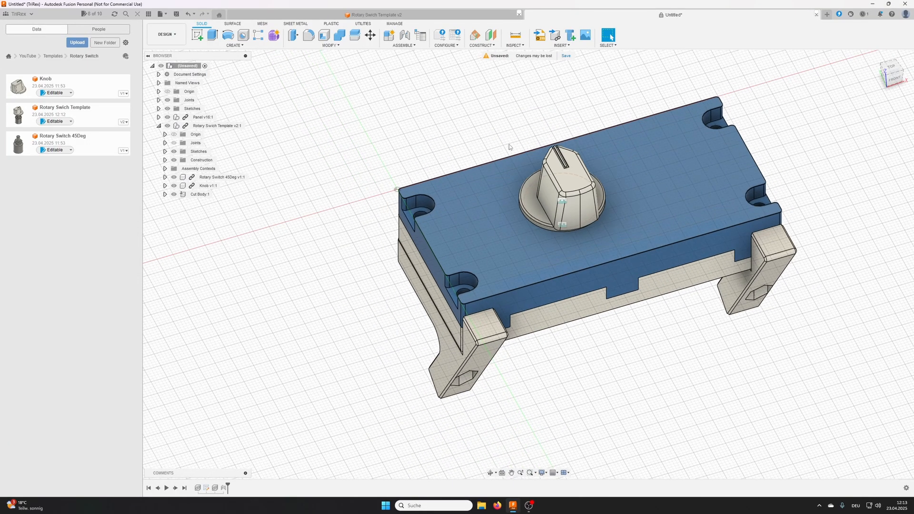
{"action": "middle_click_drag", "start_coordinate": [540, 147], "coordinate": [484, 258]}
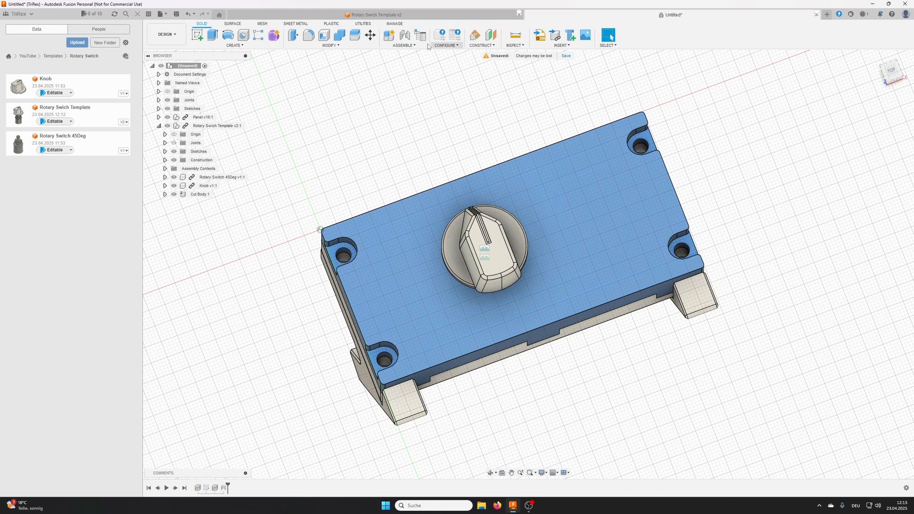
Switch back to the Rotary Swich Template design and select its top-level component
{"action": "left_click", "coordinate": [367, 15]}
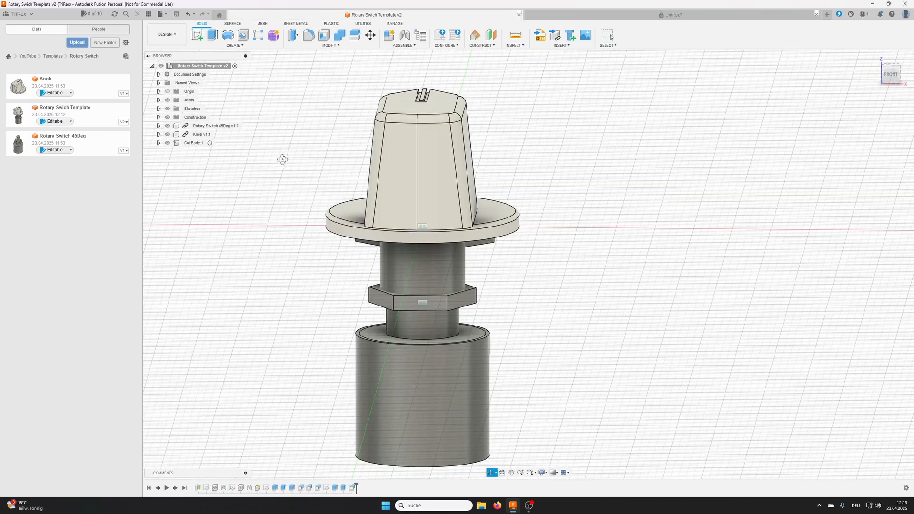
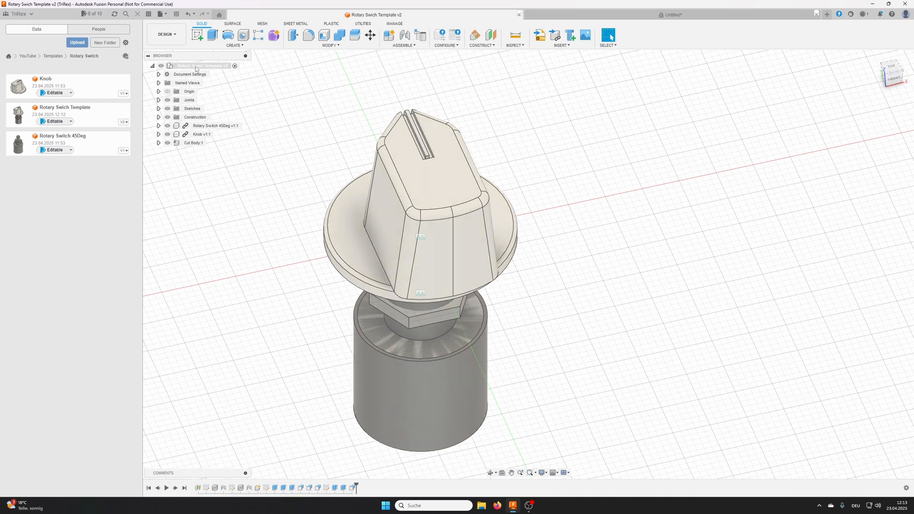
{"action": "left_click", "coordinate": [196, 67]}
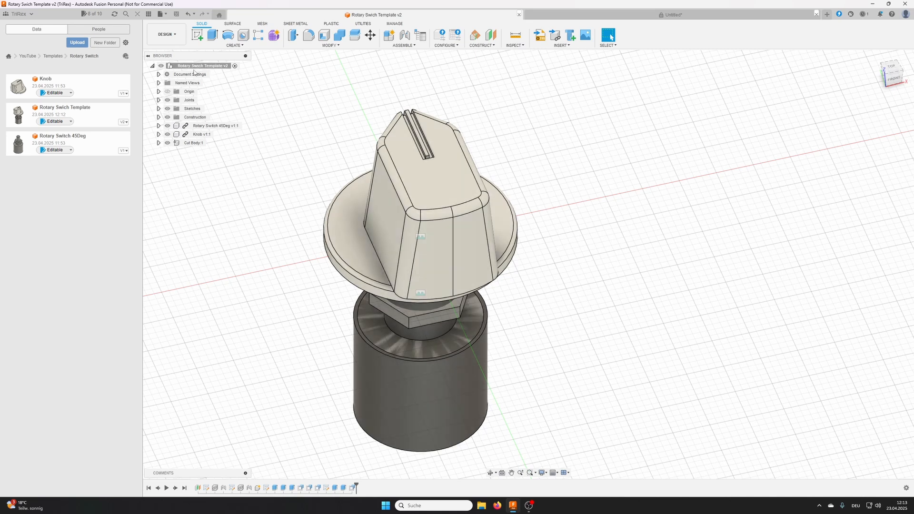
Create a new design and save it as Rotary Switch Label in the YouTube > Templates > Rotary Switch folder
{"action": "left_click", "coordinate": [605, 14]}
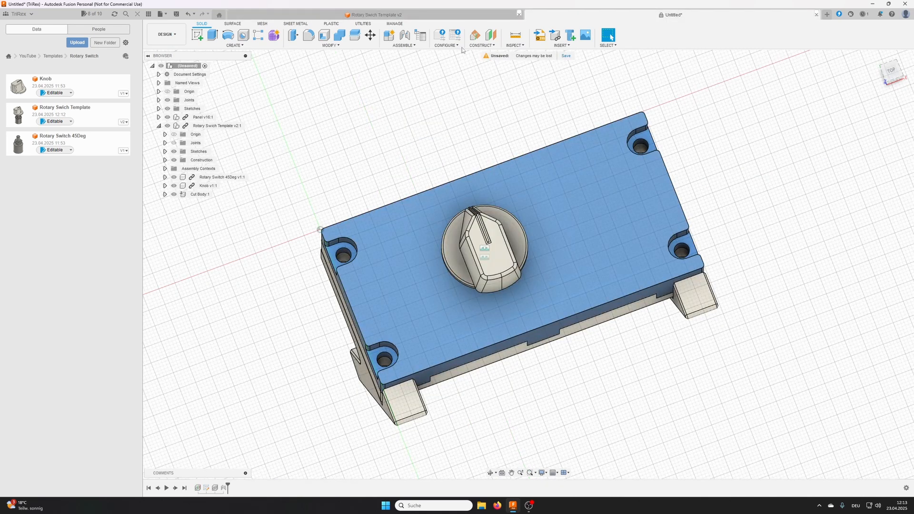
{"action": "left_click", "coordinate": [161, 14]}
{"action": "left_click", "coordinate": [197, 24]}
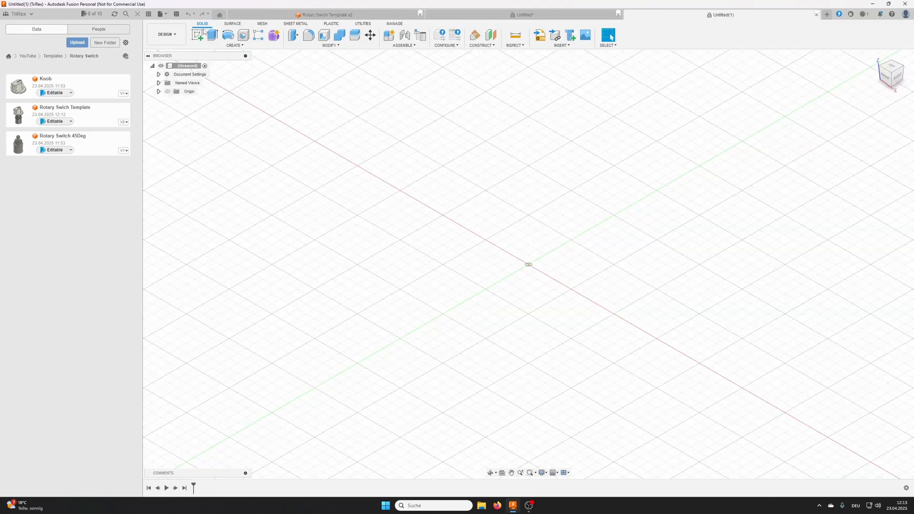
{"action": "left_click", "coordinate": [176, 14]}
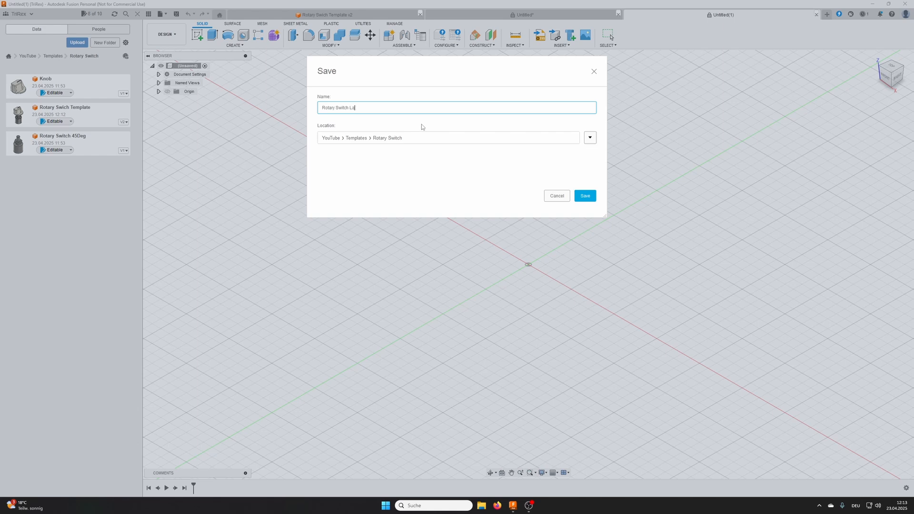
{"action": "left_click", "coordinate": [584, 197]}
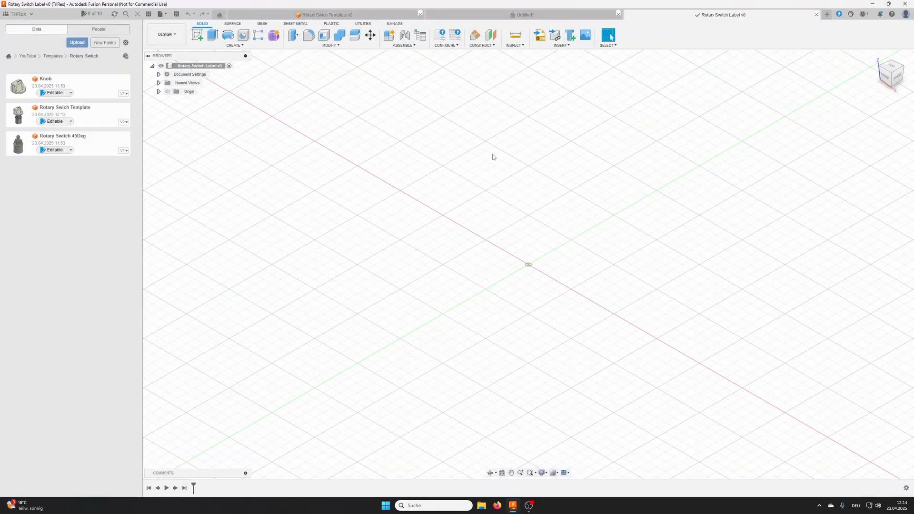
Start a sketch on the horizontal XY plane and draw a construction circle about 75 mm in diameter centred on the origin
{"action": "left_click", "coordinate": [197, 36]}
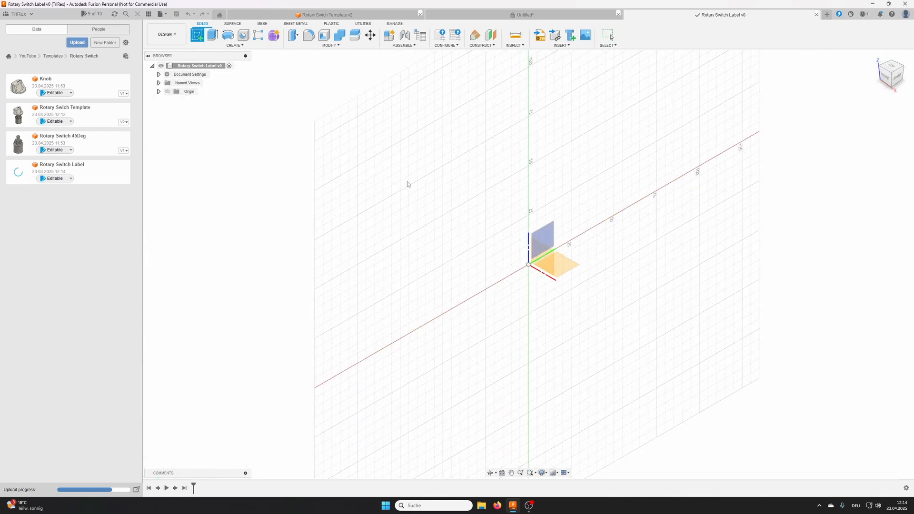
{"action": "left_click", "coordinate": [559, 263]}
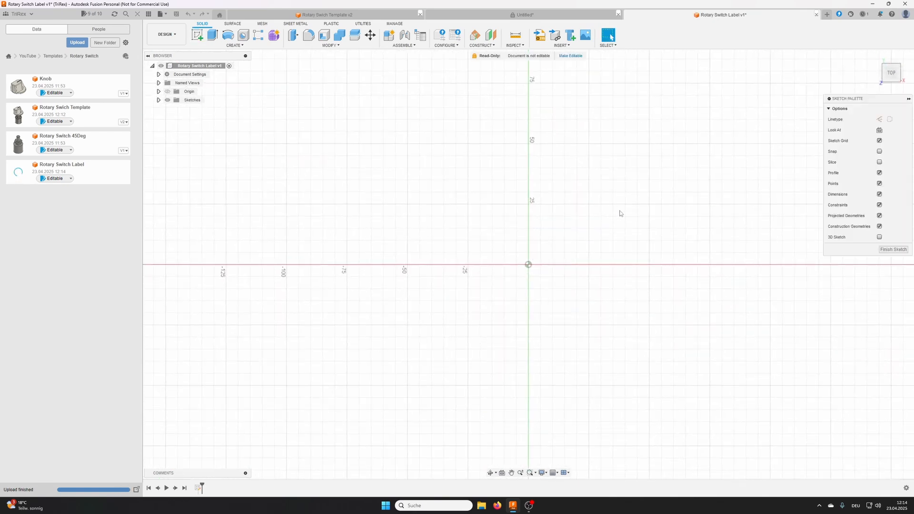
{"action": "middle_click_drag", "start_coordinate": [640, 240], "coordinate": [469, 198]}
{"action": "scroll", "coordinate": [348, 195], "scroll_direction": "up", "scroll_amount": 2}
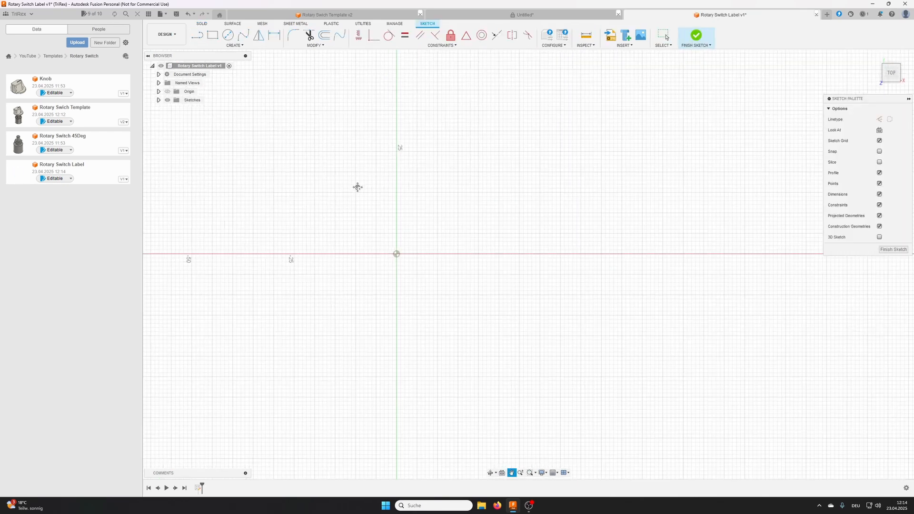
{"action": "left_click", "coordinate": [227, 36]}
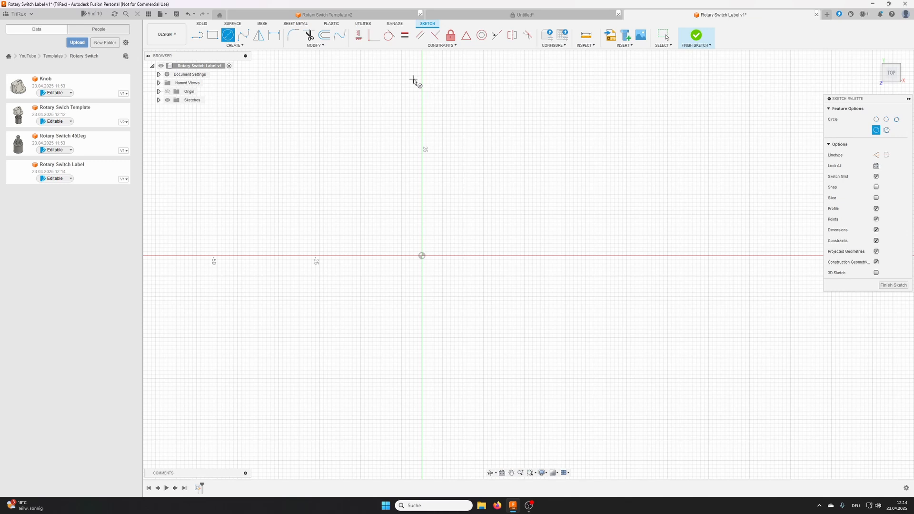
{"action": "left_click", "coordinate": [876, 156]}
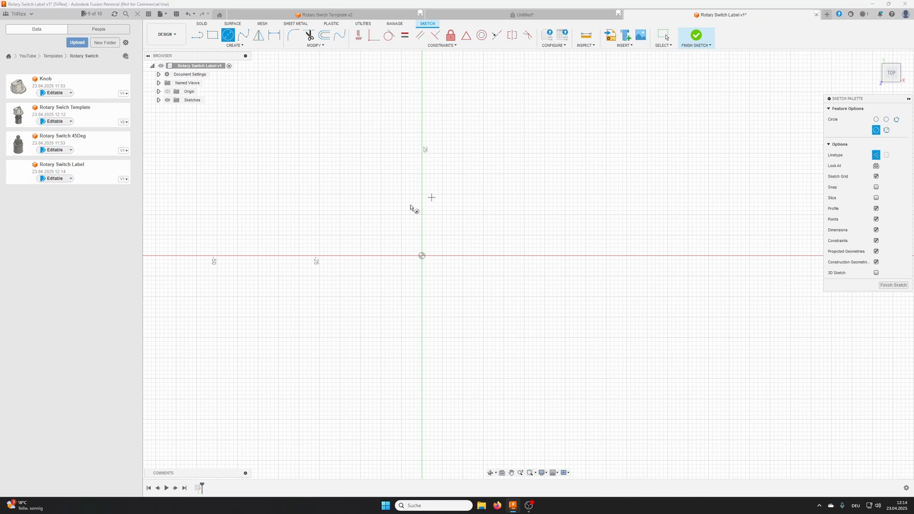
{"action": "left_click", "coordinate": [421, 256]}
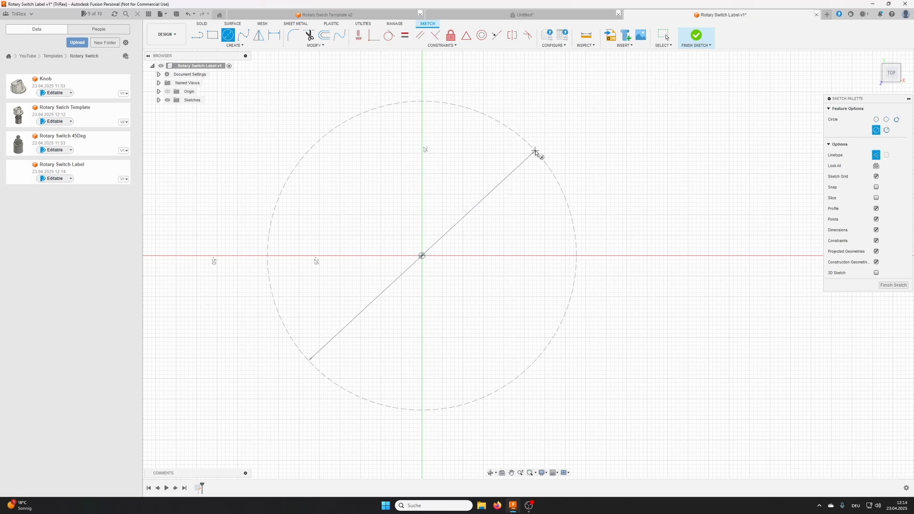
{"action": "left_click", "coordinate": [538, 153]}
Dimension the construction circle's diameter
{"action": "key", "text": "d"}
{"action": "left_click", "coordinate": [525, 144]}
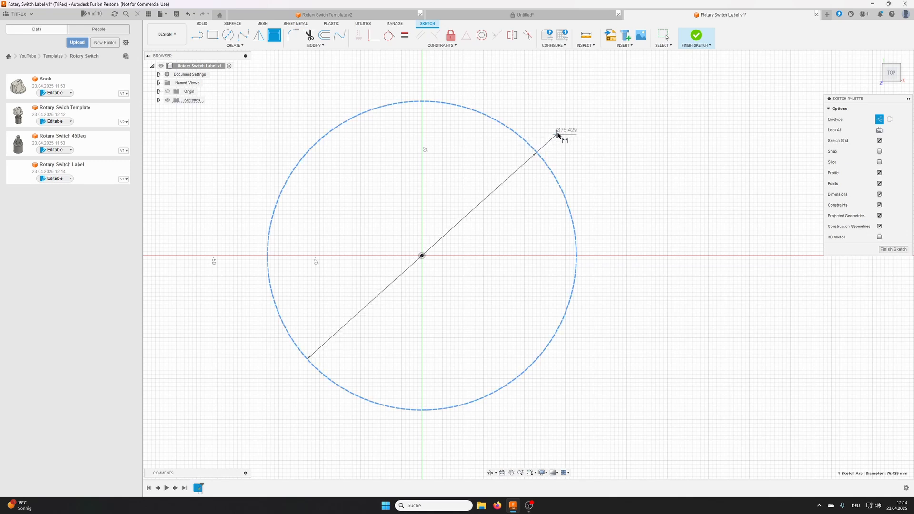
Dimension the construction circle centred on the origin to a diameter of 25 mm
{"action": "left_click", "coordinate": [575, 122]}
{"action": "type", "text": "25"}
{"action": "key", "text": "Return"}
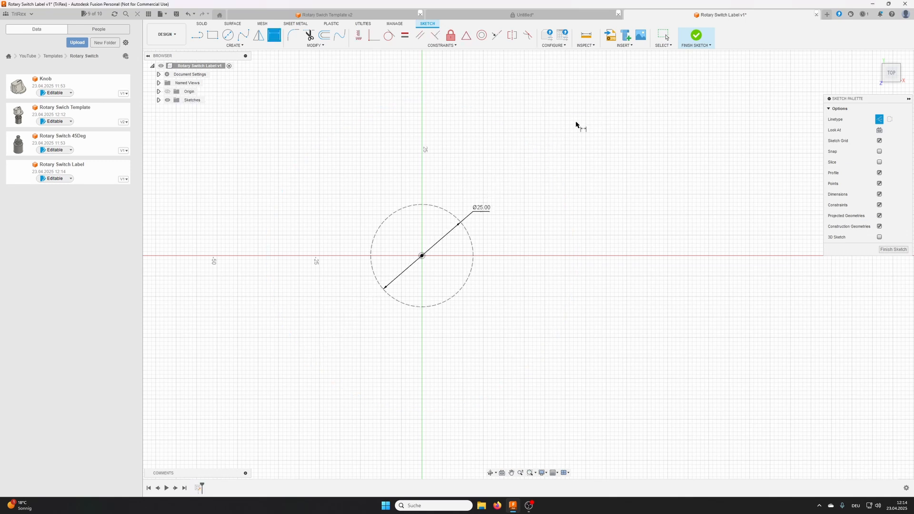
Check the radius of the knob's outer rim in the Rotary Swich Template design and return to the label sketch
{"action": "left_click", "coordinate": [335, 15]}
{"action": "scroll", "coordinate": [353, 288], "scroll_direction": "up", "scroll_amount": 4}
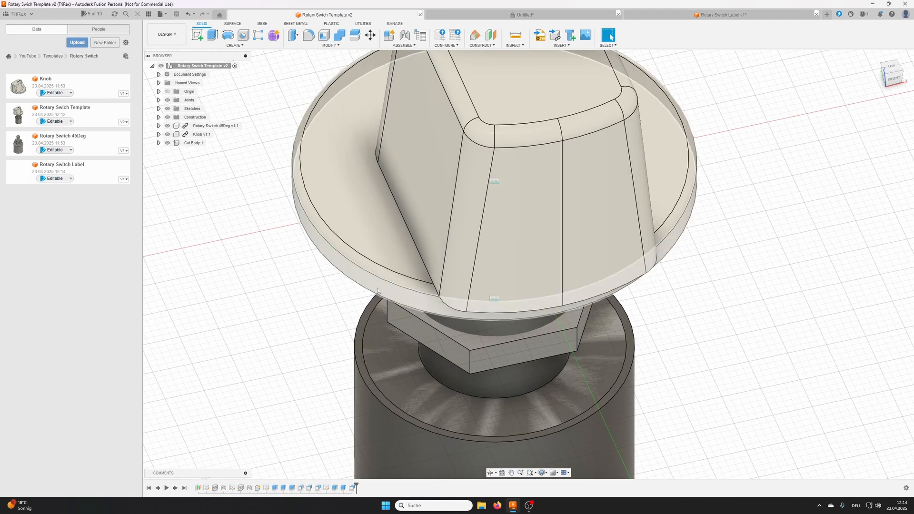
{"action": "left_click", "coordinate": [366, 281]}
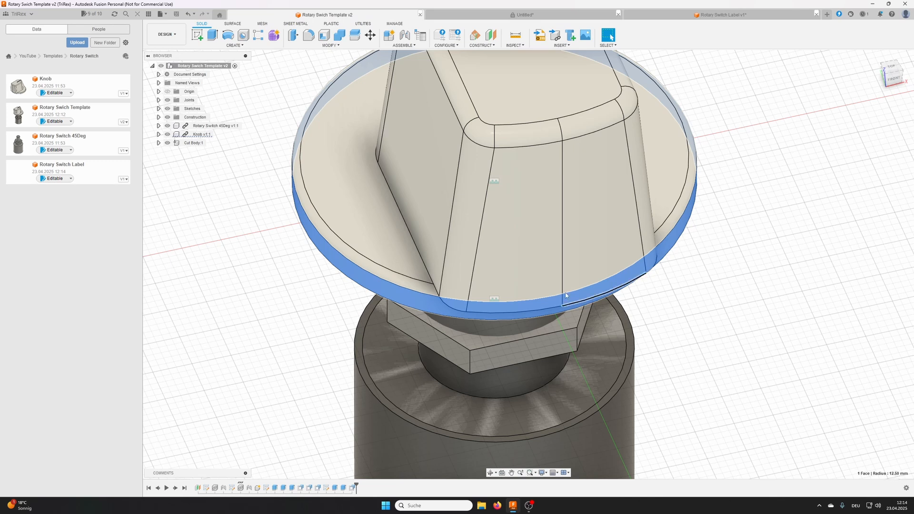
{"action": "scroll", "coordinate": [343, 207], "scroll_direction": "down", "scroll_amount": 4}
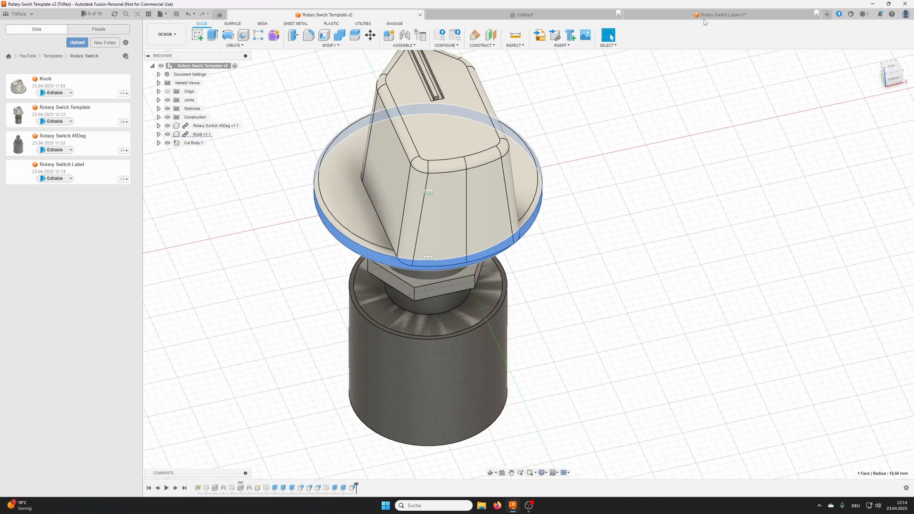
{"action": "left_click", "coordinate": [721, 15]}
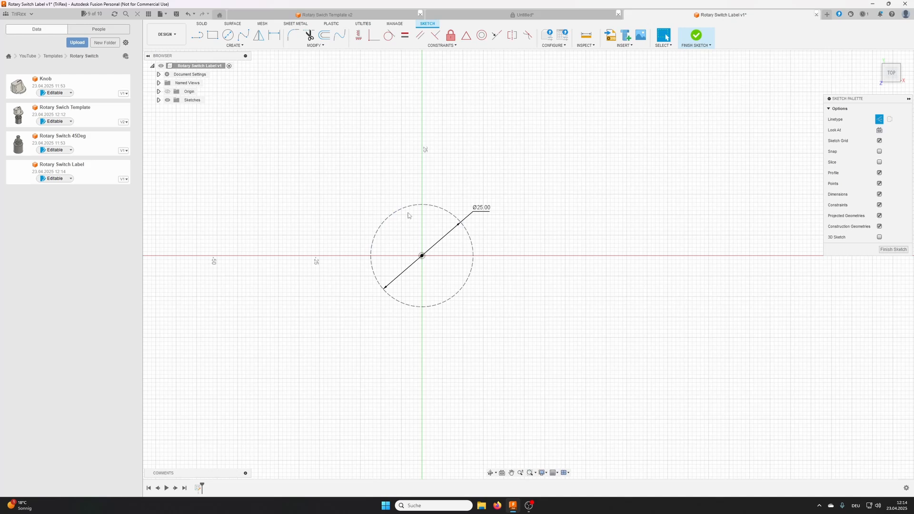
Draw a vertical construction line about 55 mm long upward from the circle's centre
{"action": "left_click", "coordinate": [197, 37]}
{"action": "middle_click_drag", "start_coordinate": [460, 276], "coordinate": [484, 328]}
{"action": "left_click", "coordinate": [477, 323]}
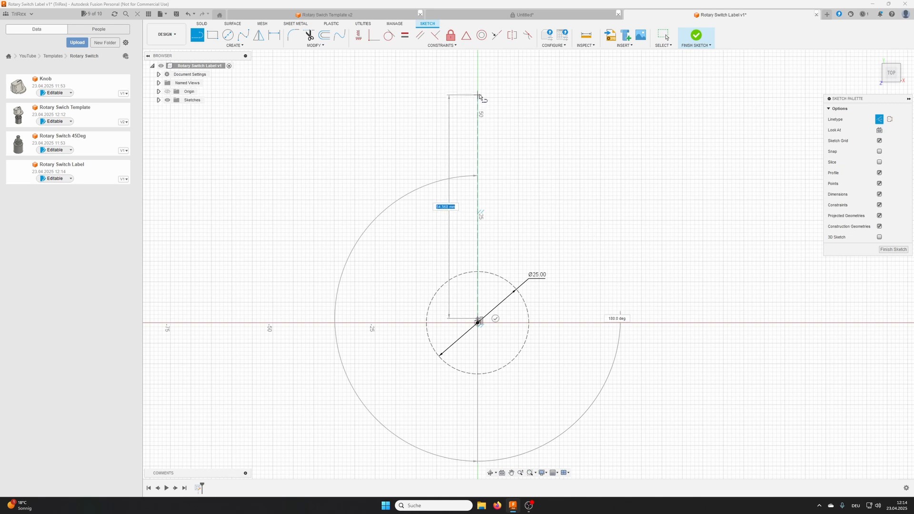
{"action": "left_click", "coordinate": [477, 94]}
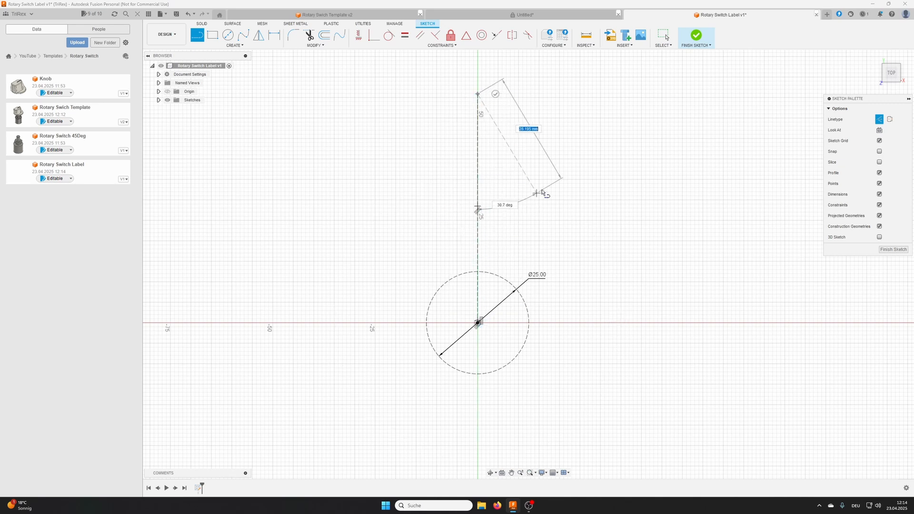
{"action": "key", "text": "Escape"}
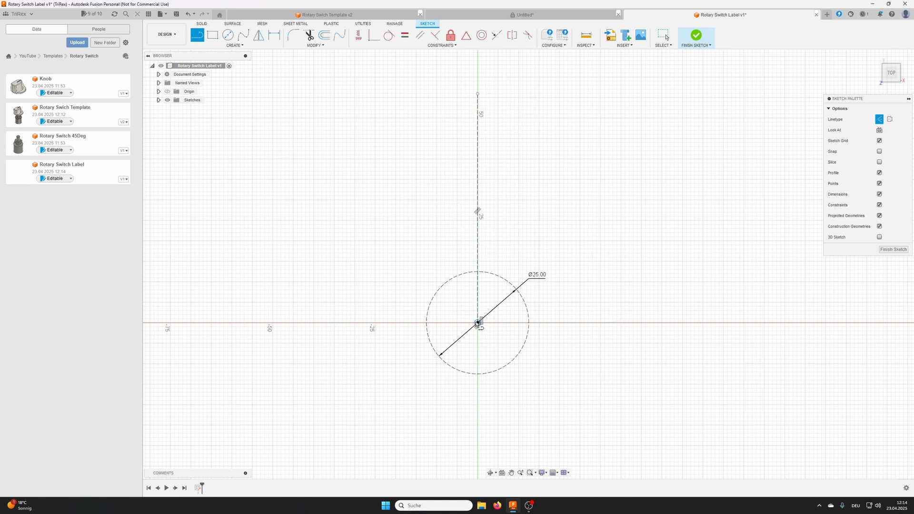
Draw two slanted construction lines about 45 mm long from the origin, one up to each side of the vertical line
{"action": "left_click", "coordinate": [478, 323]}
{"action": "left_click", "coordinate": [327, 217]}
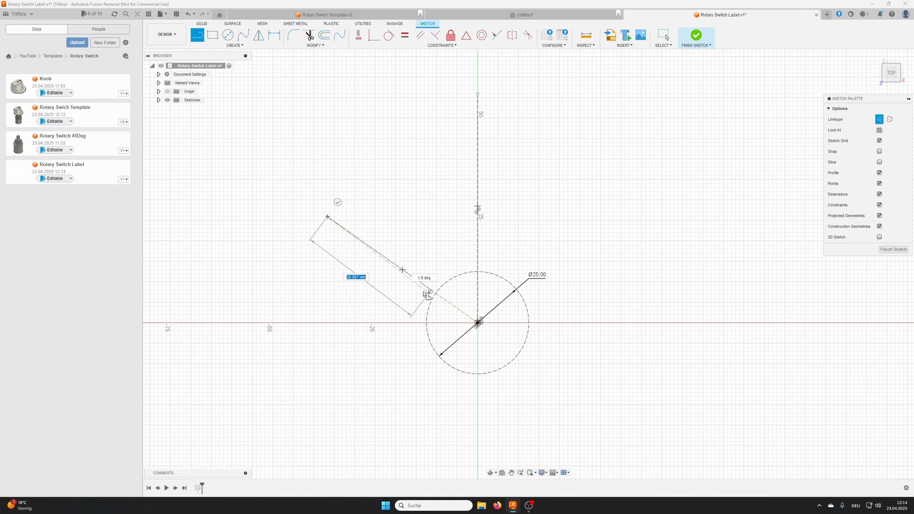
{"action": "key", "text": "Escape"}
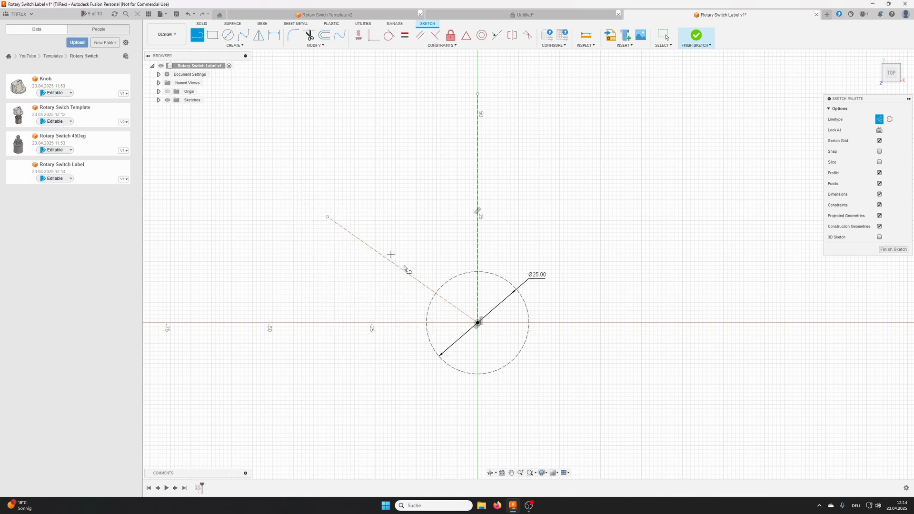
{"action": "left_click", "coordinate": [478, 324]}
{"action": "left_click", "coordinate": [627, 216]}
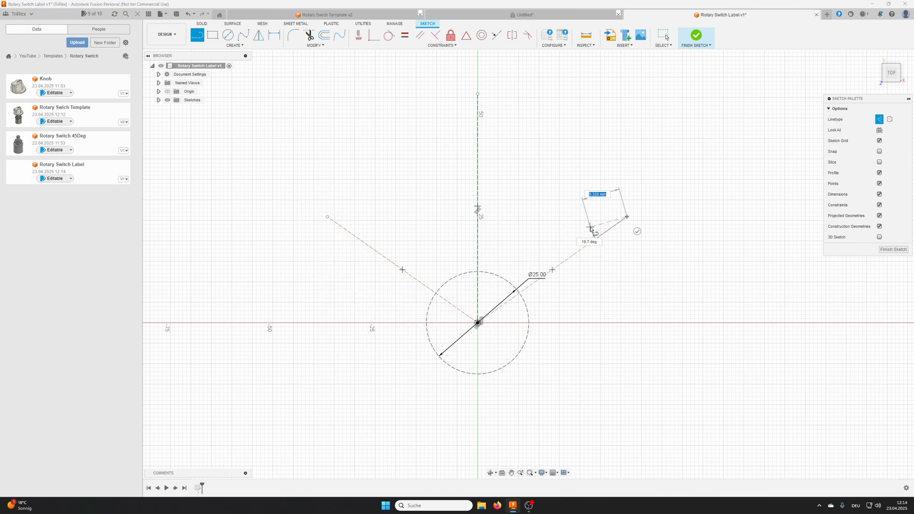
{"action": "key", "text": "Escape"}
{"action": "key", "text": "Escape"}
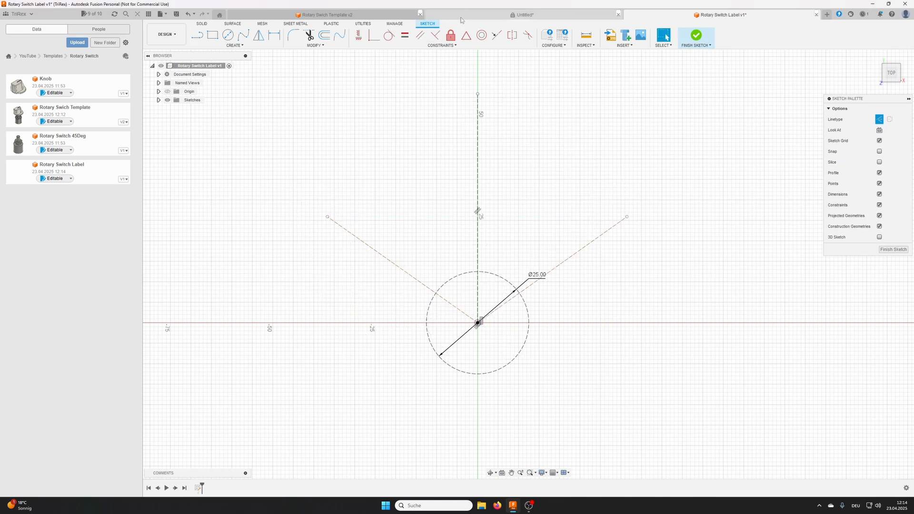
Make the two slanted construction lines symmetric about the vertical construction line
{"action": "left_click", "coordinate": [513, 36]}
{"action": "left_click", "coordinate": [577, 252]}
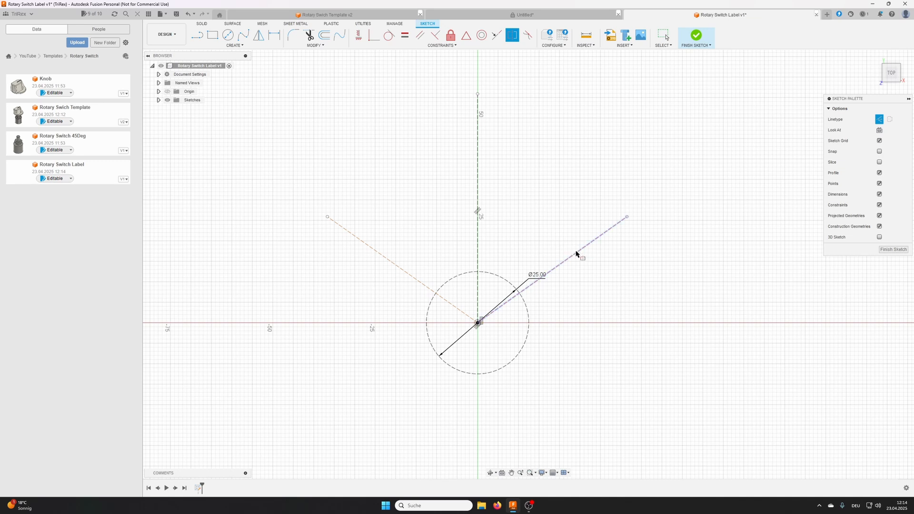
{"action": "left_click", "coordinate": [391, 263]}
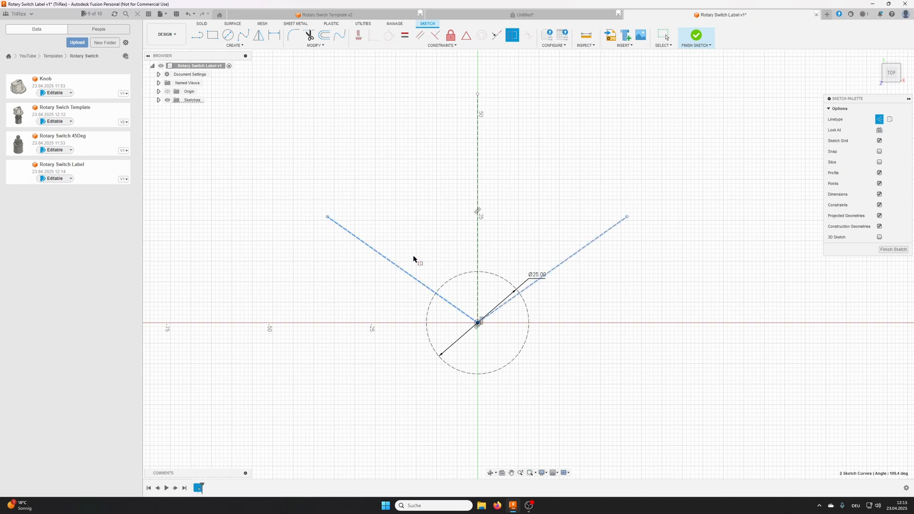
{"action": "left_click", "coordinate": [475, 242]}
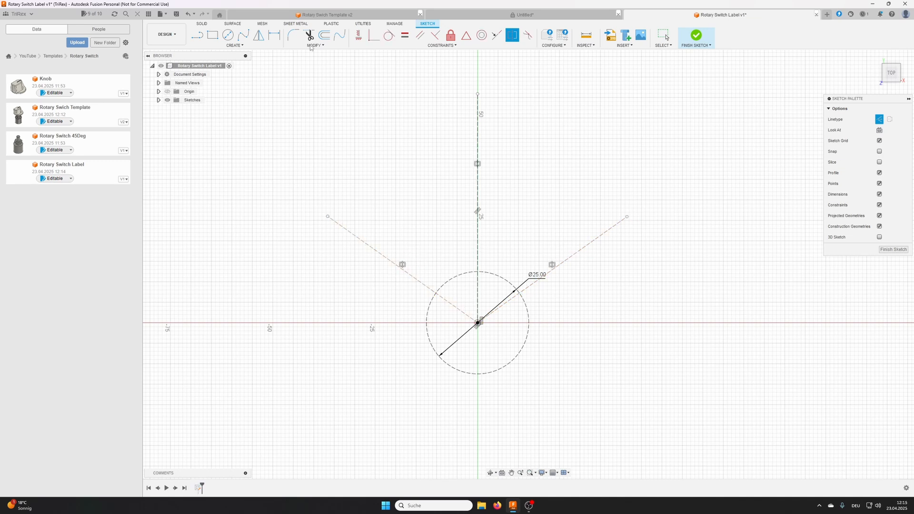
Dimension the angle between the two slanted construction lines to 90 degrees
{"action": "left_click", "coordinate": [274, 35]}
{"action": "left_click", "coordinate": [408, 273]}
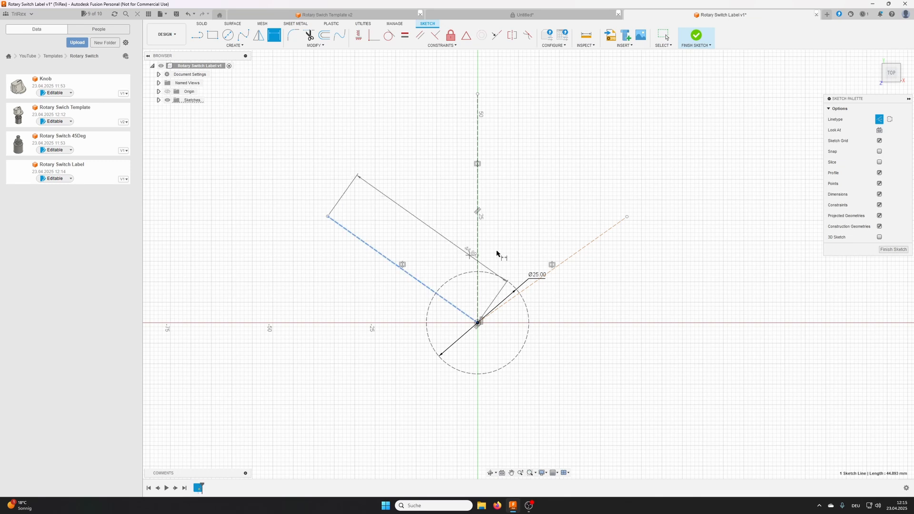
{"action": "left_click", "coordinate": [571, 254]}
{"action": "left_click", "coordinate": [537, 221]}
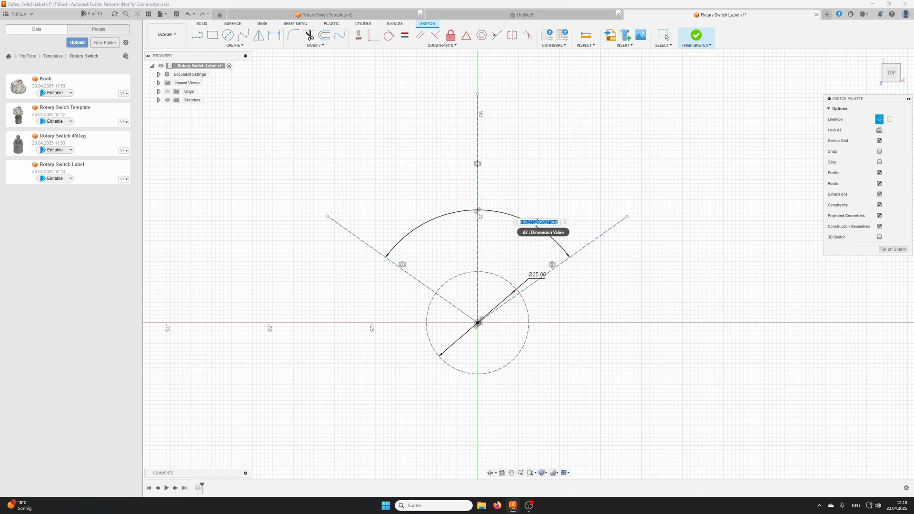
{"action": "type", "text": "90"}
{"action": "key", "text": "Return"}
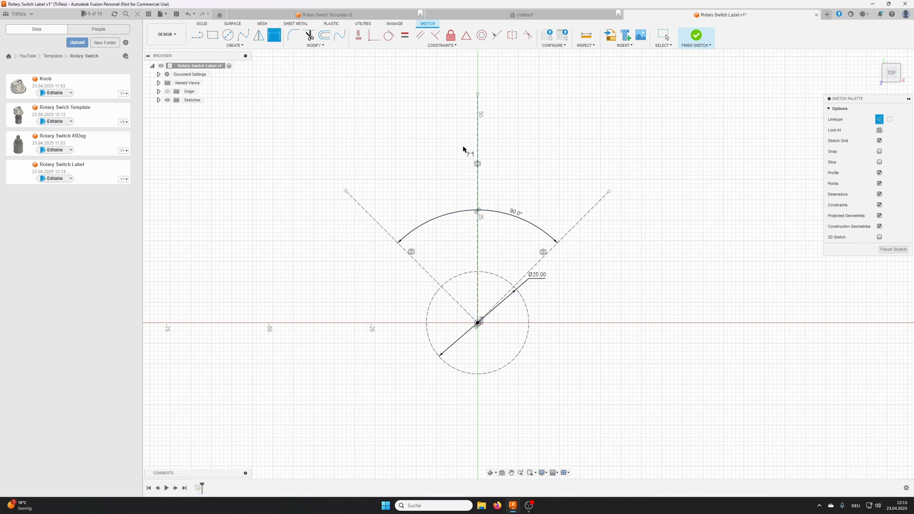
Finish the construction sketch and reopen Sketch1 for editing
{"action": "left_click", "coordinate": [696, 35]}
{"action": "scroll", "coordinate": [405, 303], "scroll_direction": "up", "scroll_amount": 4}
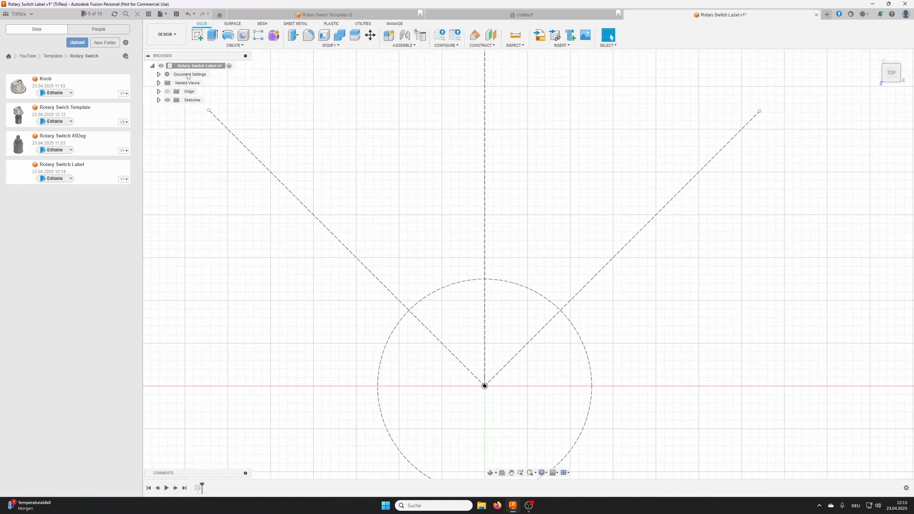
{"action": "left_click", "coordinate": [158, 100]}
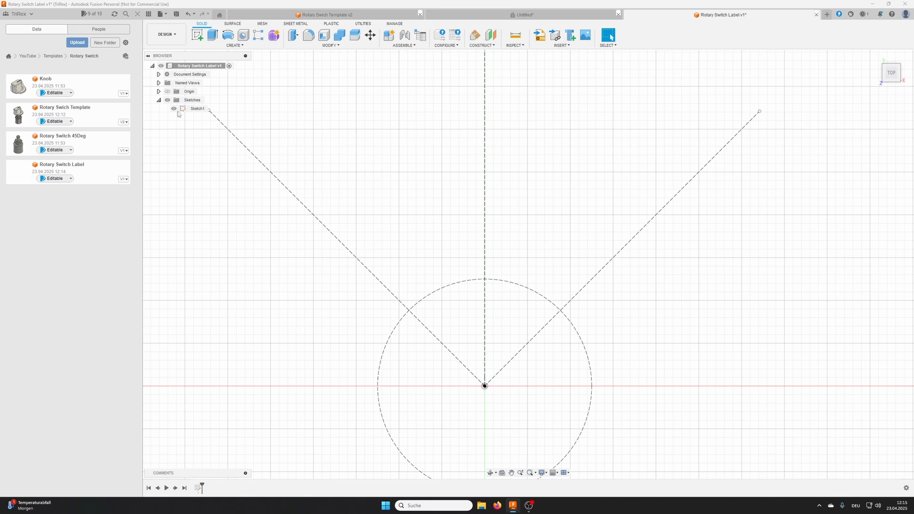
{"action": "left_click", "coordinate": [174, 108]}
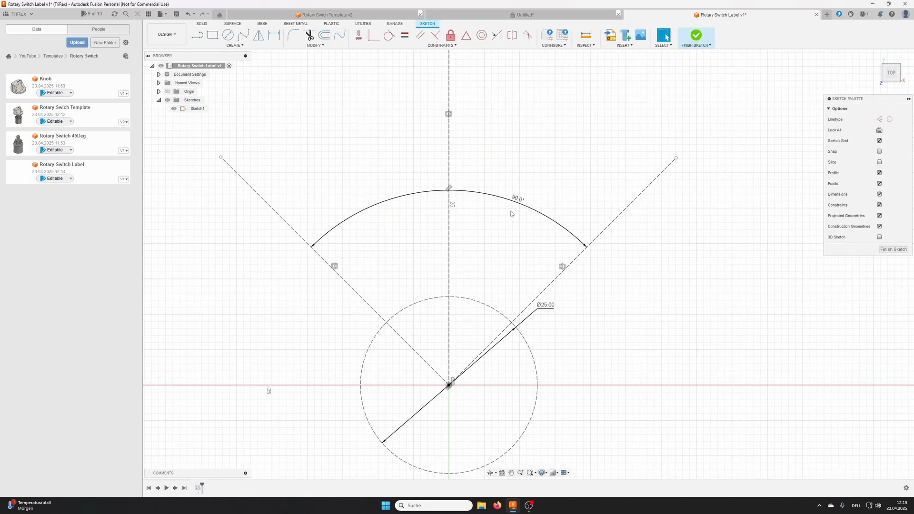
Draw a center point arc around the origin above the circle, extending slightly past both slanted construction lines
{"action": "left_click", "coordinate": [210, 46]}
{"action": "mouse_move", "coordinate": [220, 74]}
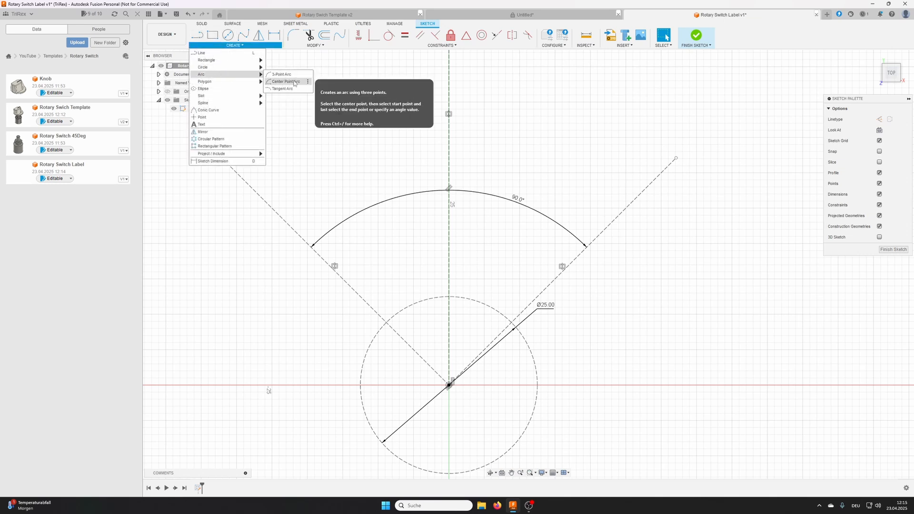
{"action": "left_click", "coordinate": [295, 82]}
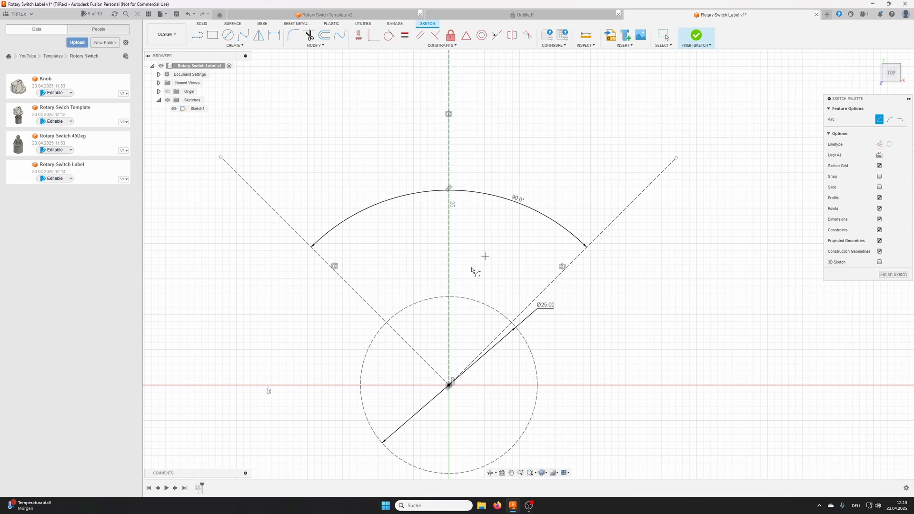
{"action": "left_click", "coordinate": [449, 385]}
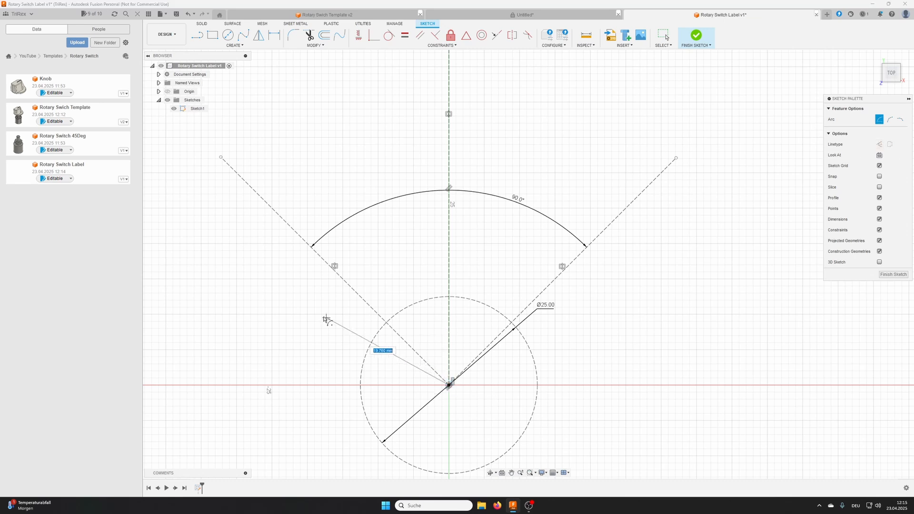
{"action": "left_click", "coordinate": [301, 268]}
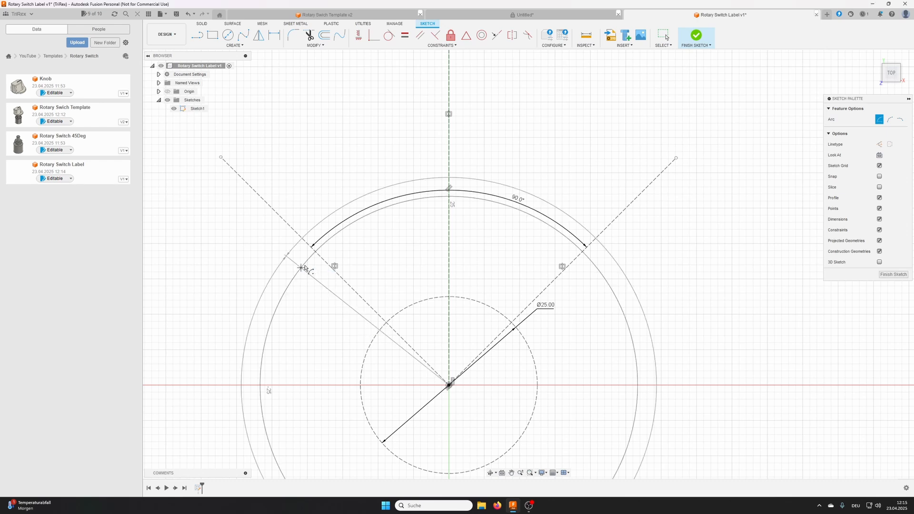
{"action": "left_click", "coordinate": [590, 271]}
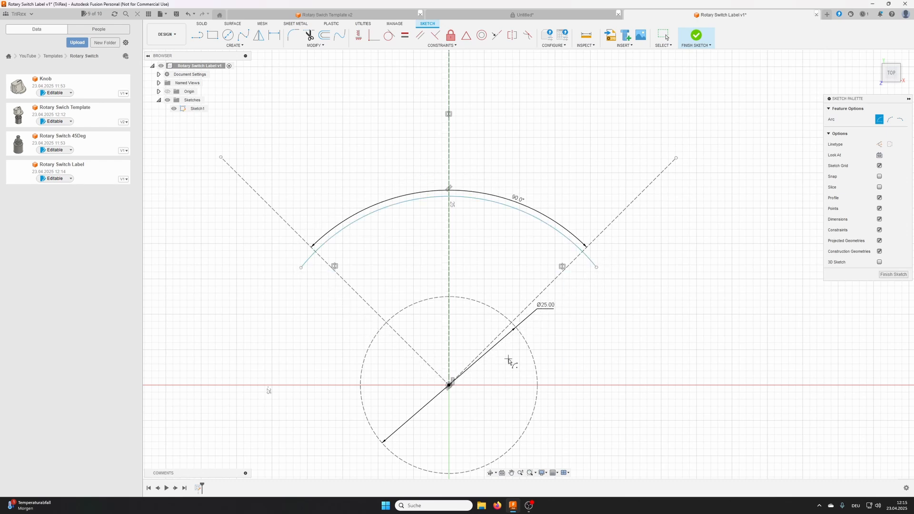
Draw a second arc around the origin just outside the first, starting beyond one slanted line and ending near the other
{"action": "left_click", "coordinate": [449, 385]}
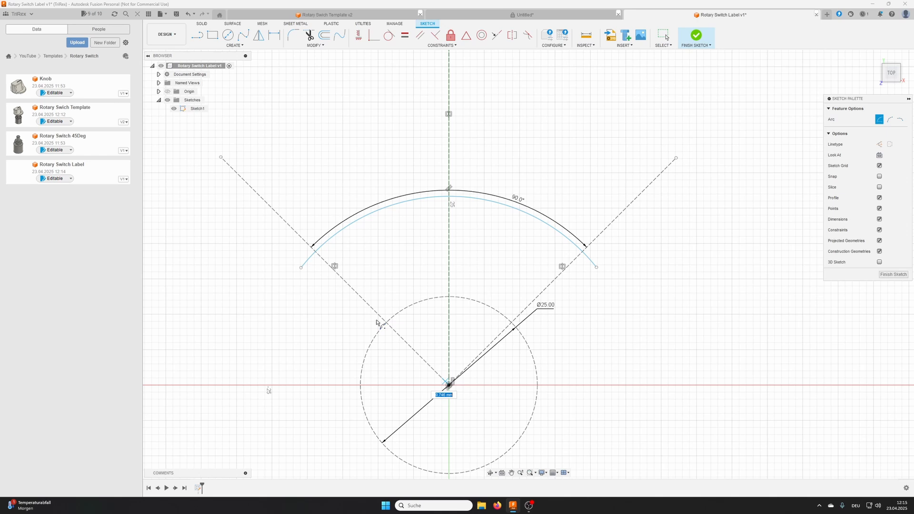
{"action": "left_click", "coordinate": [301, 247]}
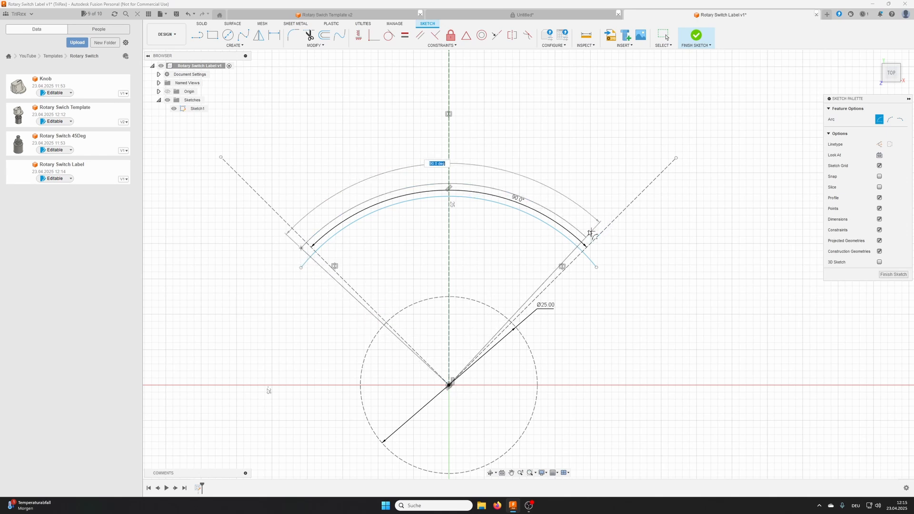
{"action": "left_click", "coordinate": [585, 235]}
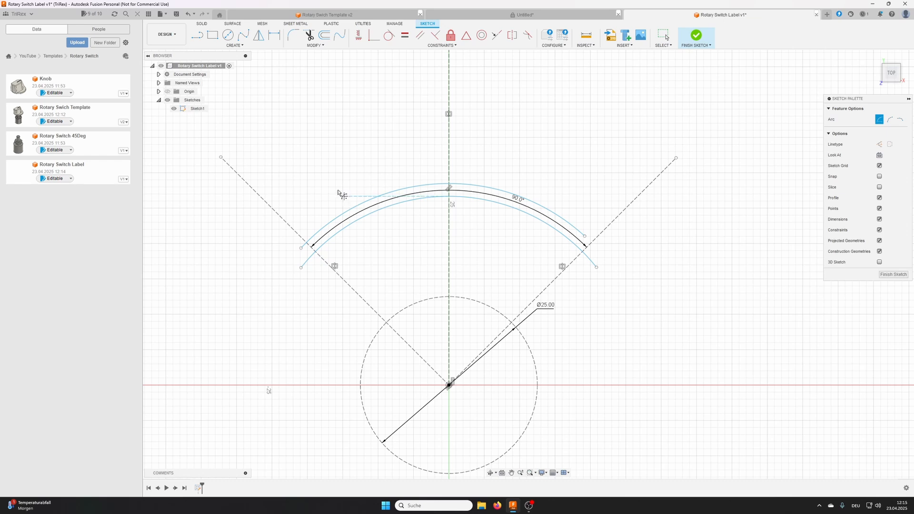
Join the left ends of both arcs with a narrow outward-pointing tab, its outer side parallel to the left slanted construction line
{"action": "left_click", "coordinate": [196, 36]}
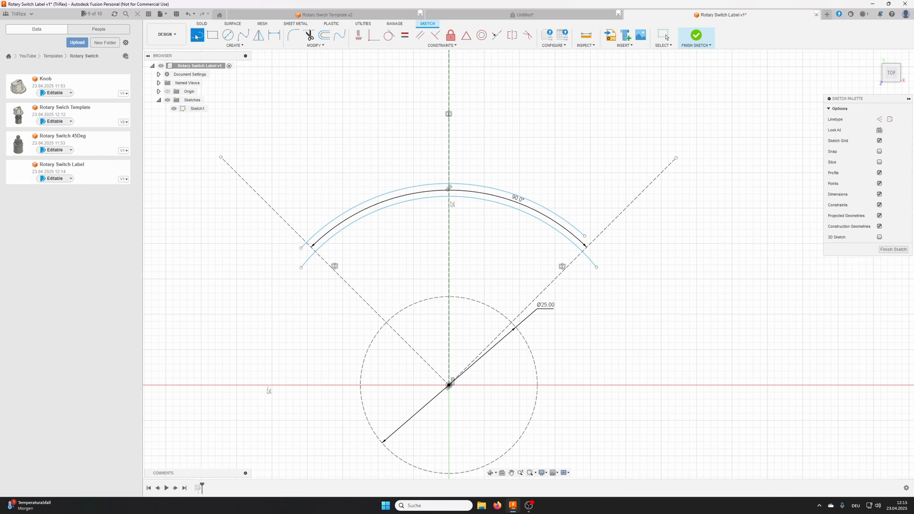
{"action": "left_click", "coordinate": [301, 268]}
{"action": "left_click", "coordinate": [254, 222]}
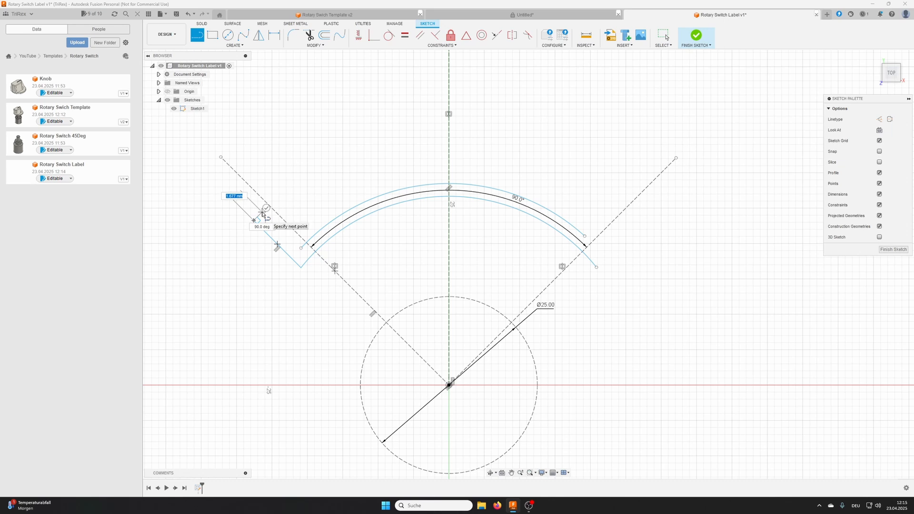
{"action": "left_click", "coordinate": [261, 212]}
{"action": "left_click", "coordinate": [301, 248]}
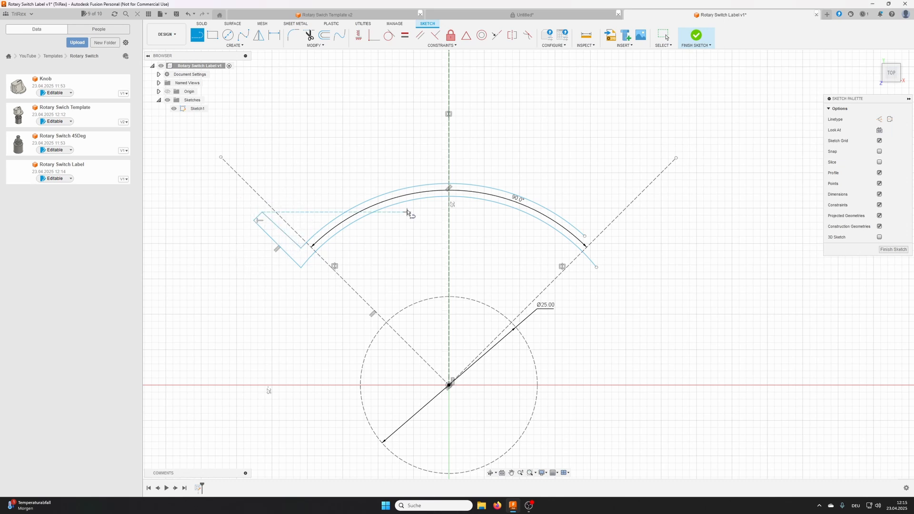
Draw a rectangular tab about 4.3 mm wide and 6 mm tall standing on the outer arc across the vertical construction line
{"action": "scroll", "coordinate": [478, 181], "scroll_direction": "up", "scroll_amount": 3}
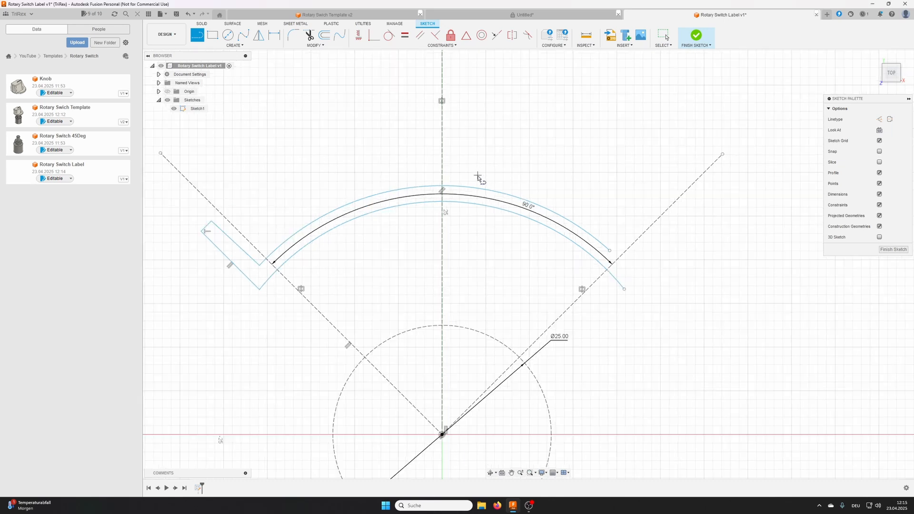
{"action": "left_click", "coordinate": [413, 188]}
{"action": "left_click", "coordinate": [413, 124]}
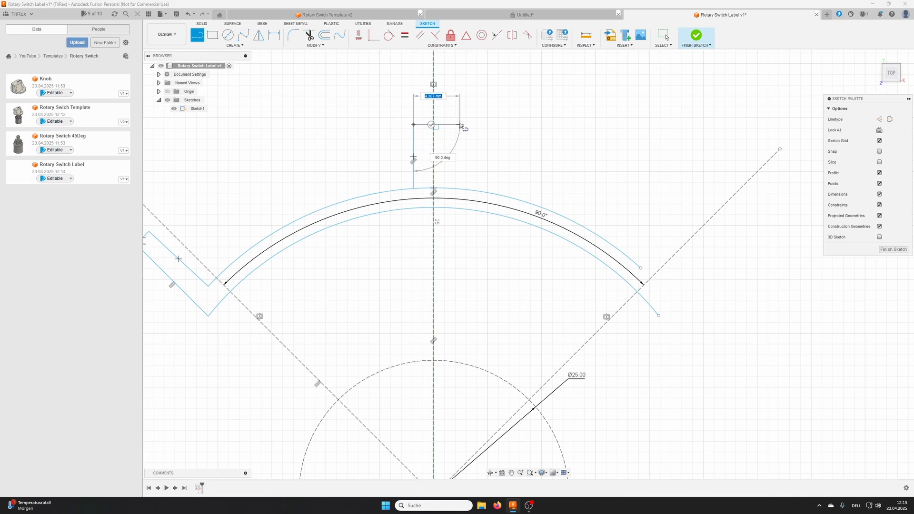
{"action": "left_click", "coordinate": [461, 125]}
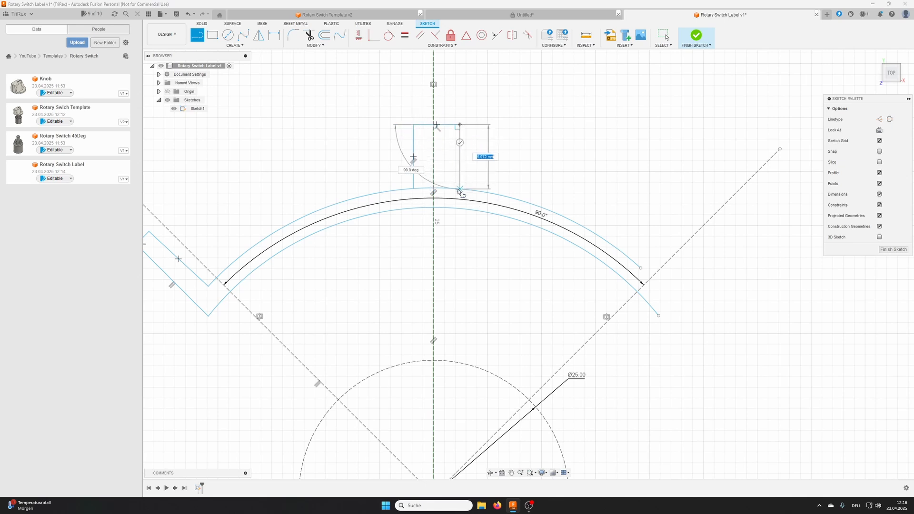
{"action": "left_click", "coordinate": [459, 189]}
Join the right ends of both arcs with an outward-pointing tab around the right slanted construction line, its upper side parallel to that line
{"action": "left_click", "coordinate": [641, 268]}
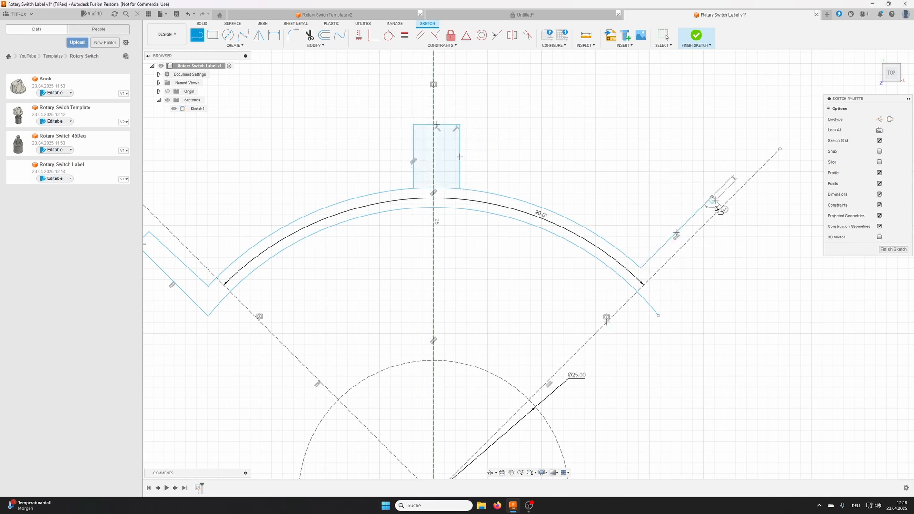
{"action": "left_click", "coordinate": [712, 197]}
{"action": "left_click", "coordinate": [741, 233]}
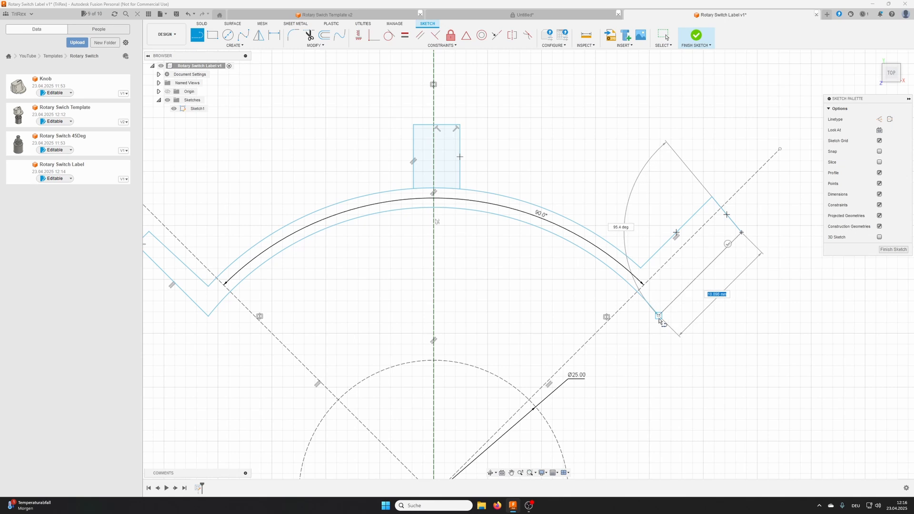
{"action": "left_click", "coordinate": [659, 317]}
{"action": "scroll", "coordinate": [556, 199], "scroll_direction": "down", "scroll_amount": 3}
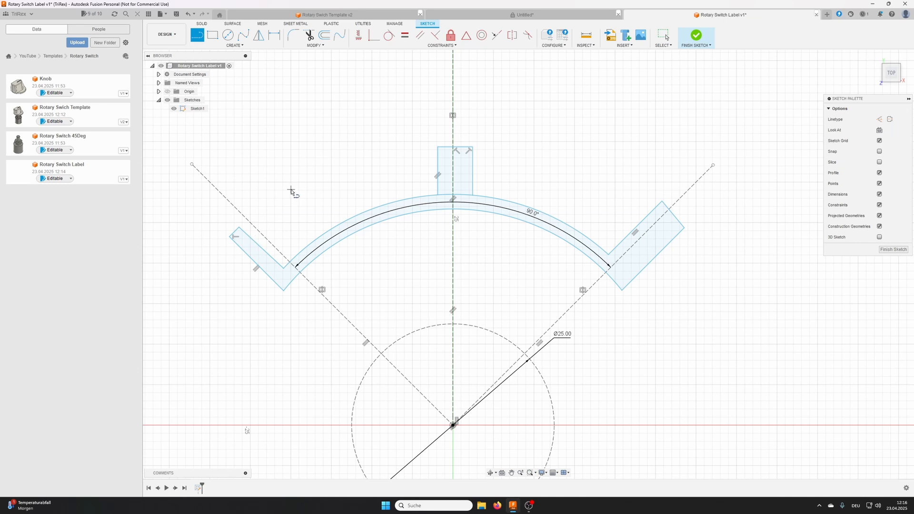
Widen the left tab by moving its upper side outward across the slanted construction line
{"action": "scroll", "coordinate": [303, 205], "scroll_direction": "up", "scroll_amount": 2}
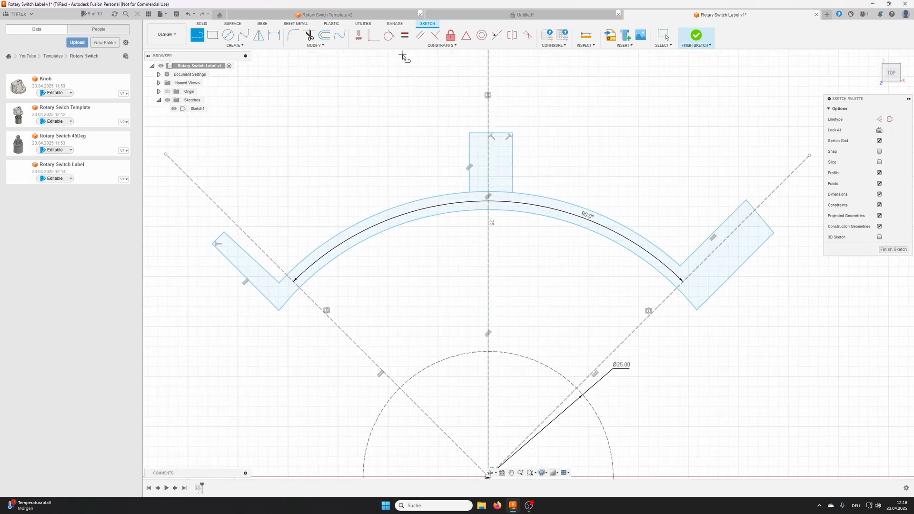
{"action": "key", "text": "Escape"}
{"action": "left_click_drag", "start_coordinate": [260, 262], "coordinate": [280, 239]}
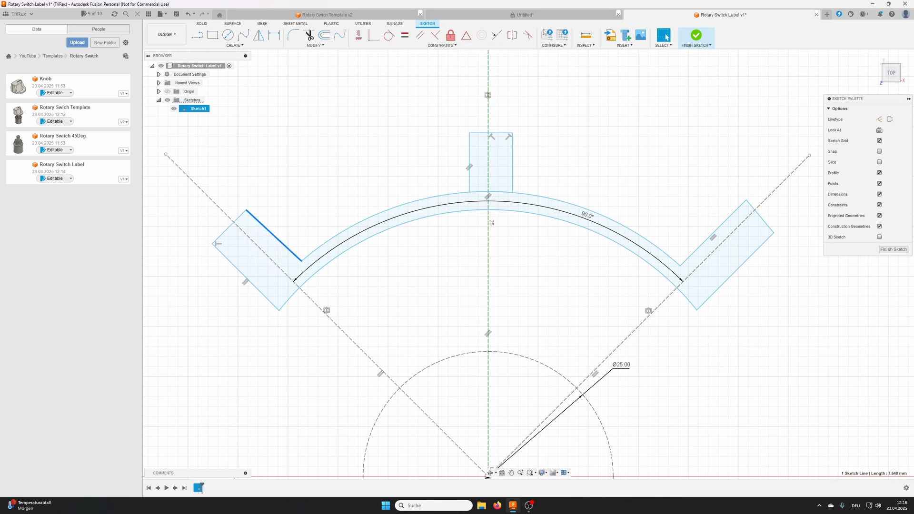
Try a symmetry constraint on the left tab with its upper side as the symmetry line, and undo it
{"action": "left_click", "coordinate": [513, 35]}
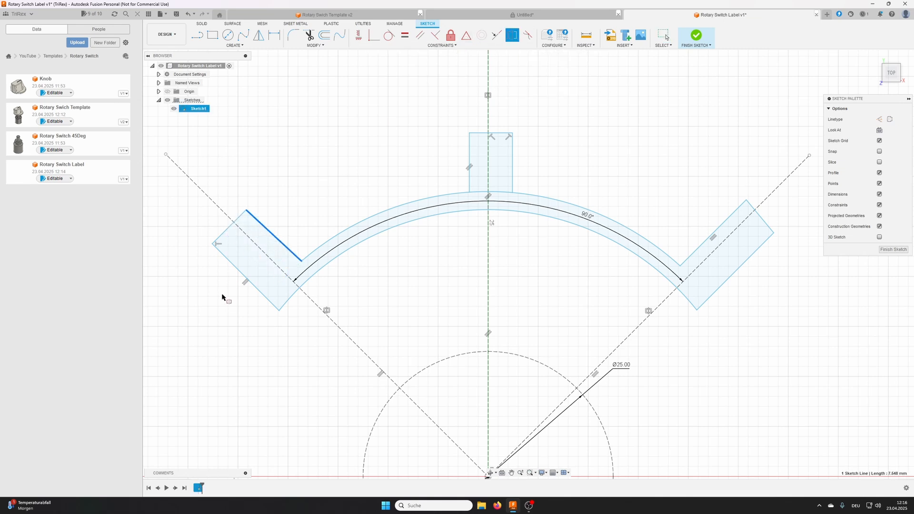
{"action": "left_click", "coordinate": [239, 271]}
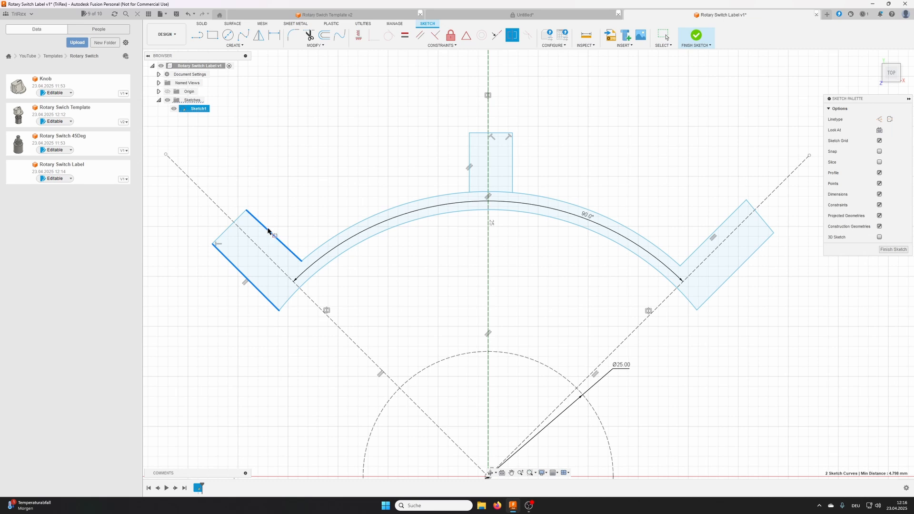
{"action": "left_click", "coordinate": [255, 243]}
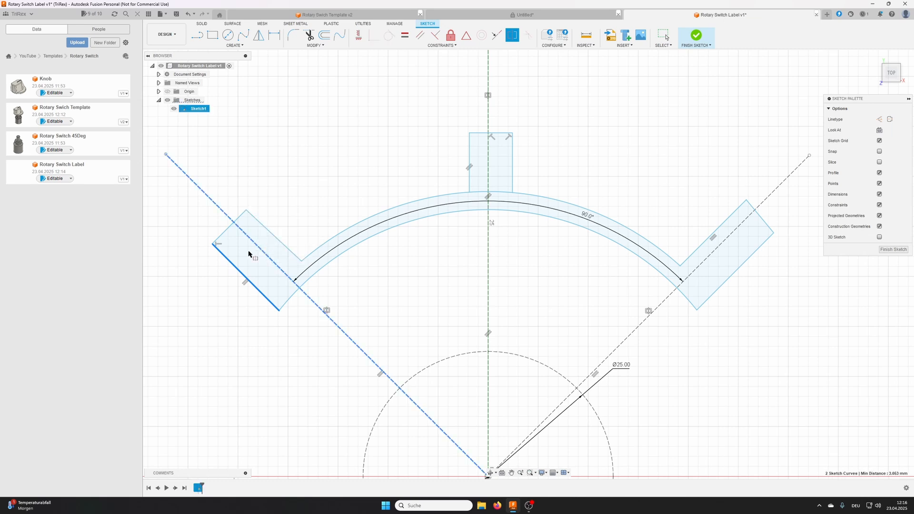
{"action": "left_click", "coordinate": [263, 225]}
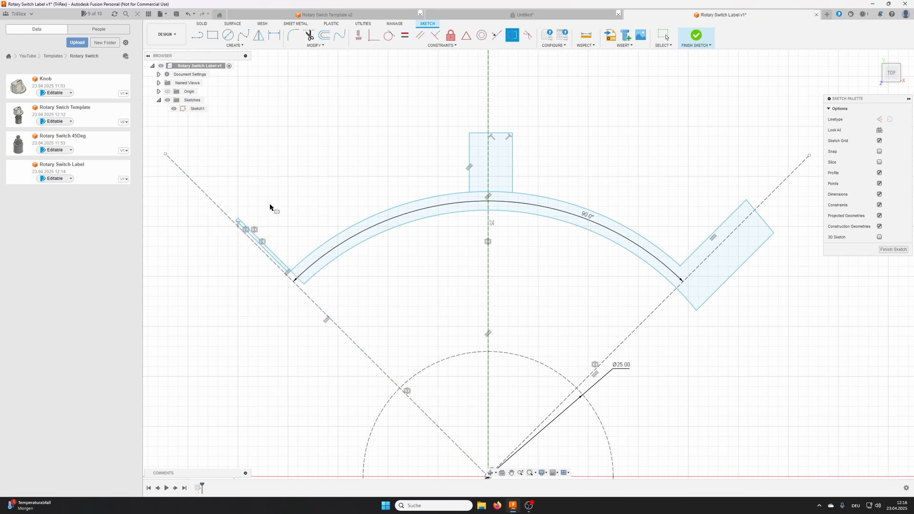
{"action": "left_click", "coordinate": [190, 13]}
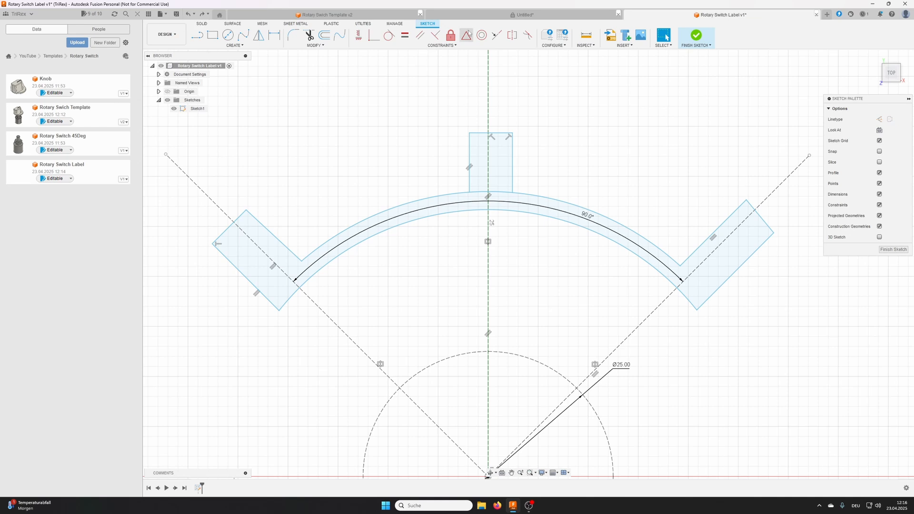
Make the two long sides of the left tab symmetric about the left slanted construction line
{"action": "left_click", "coordinate": [512, 35]}
{"action": "left_click", "coordinate": [240, 271]}
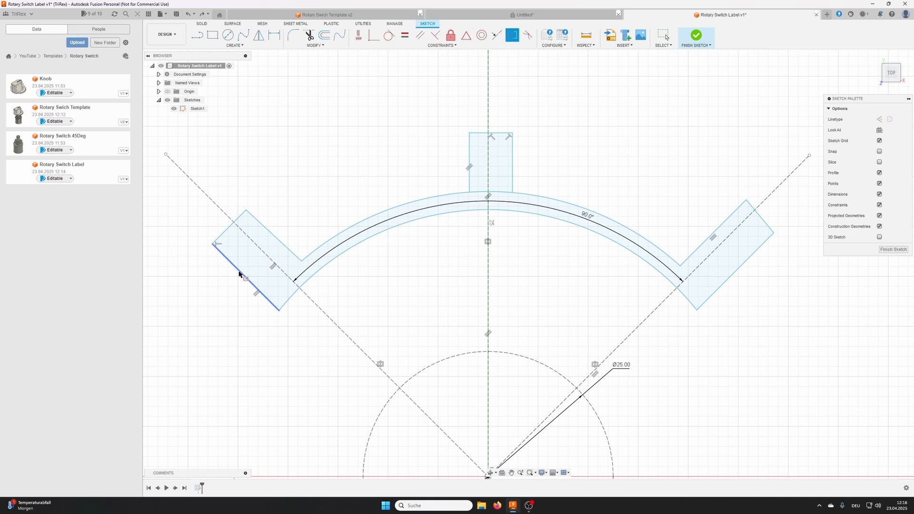
{"action": "left_click", "coordinate": [279, 240]}
{"action": "left_click", "coordinate": [263, 251]}
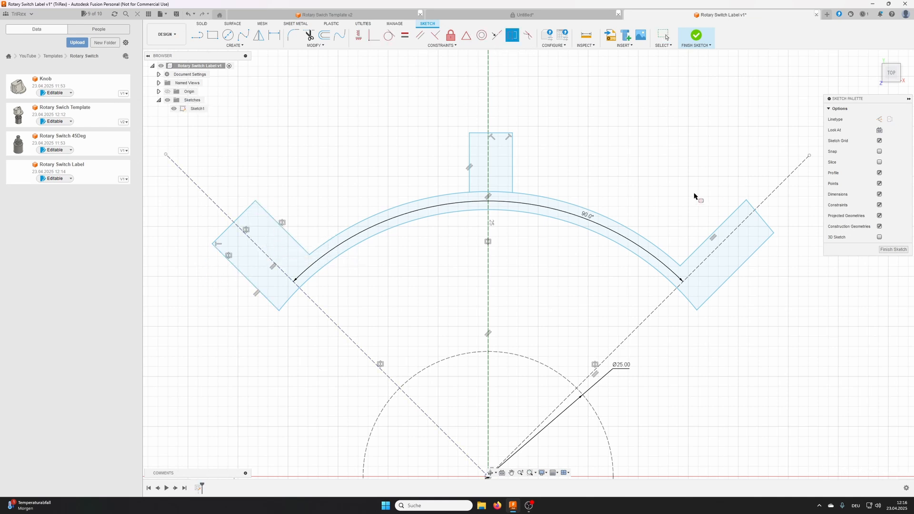
Make the top tab's sides symmetric about the vertical construction line and the right tab's long sides symmetric about the right slanted line
{"action": "left_click", "coordinate": [469, 160]}
{"action": "left_click", "coordinate": [512, 159]}
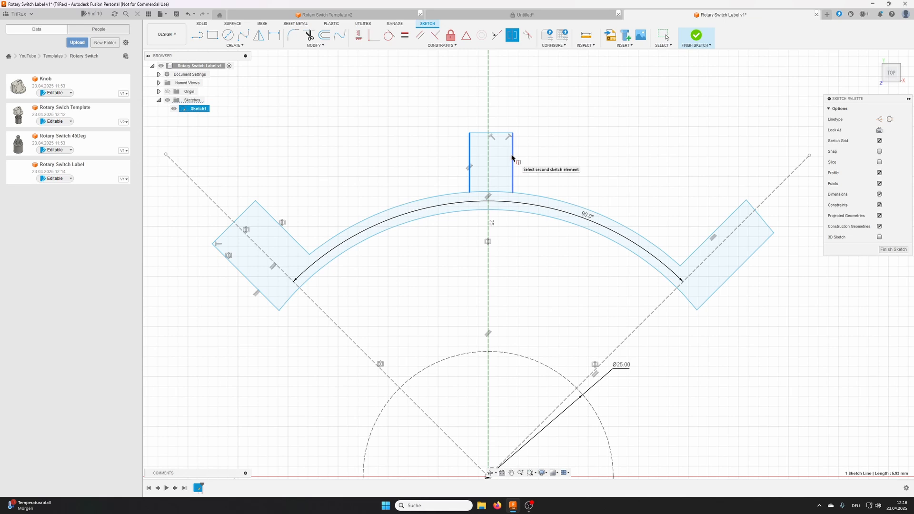
{"action": "left_click", "coordinate": [489, 159]}
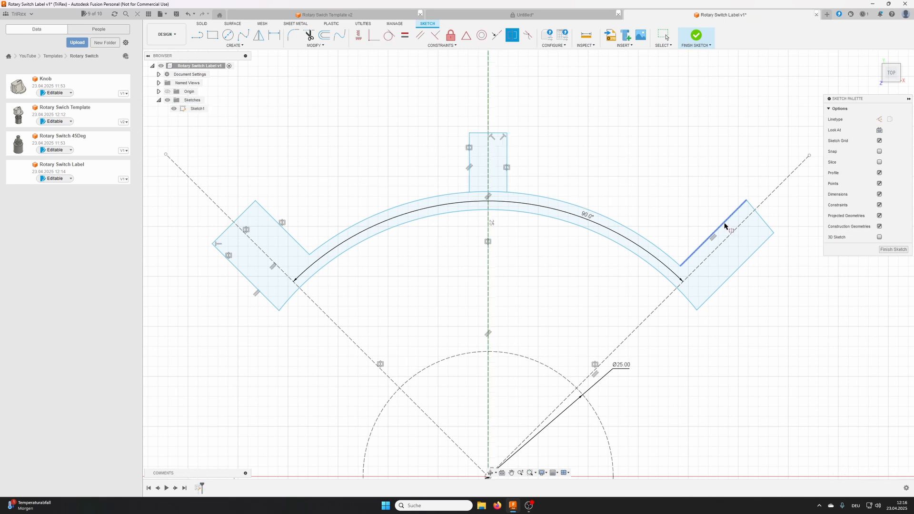
{"action": "left_click", "coordinate": [712, 233]}
{"action": "left_click", "coordinate": [748, 262]}
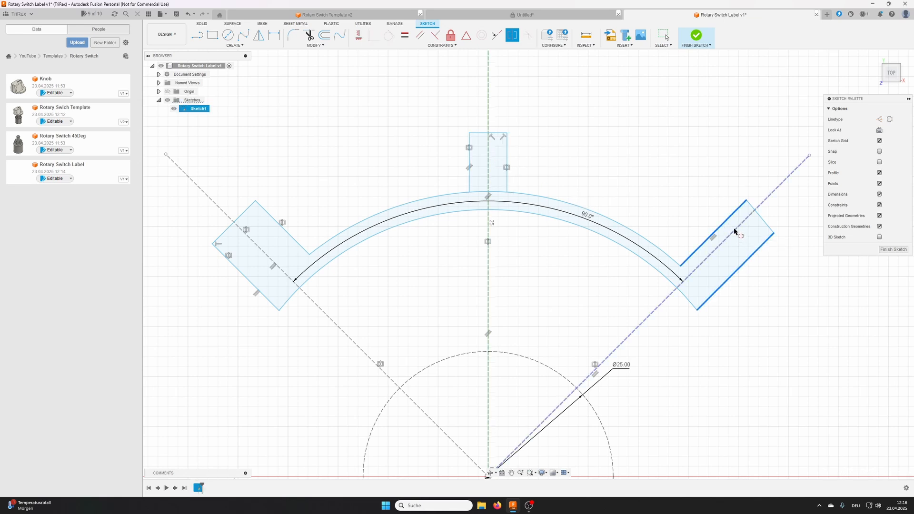
{"action": "left_click", "coordinate": [736, 229]}
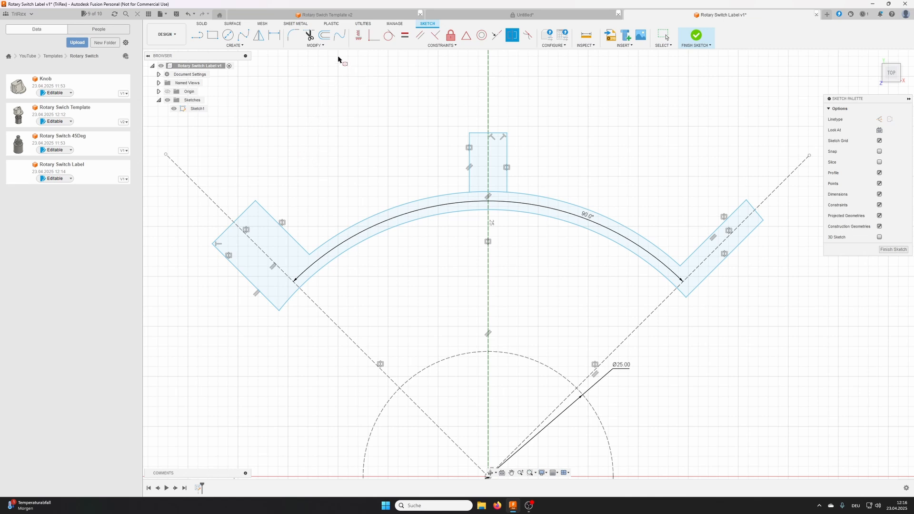
Dimension the end edge of the left tab to 1 mm
{"action": "left_click", "coordinate": [274, 35]}
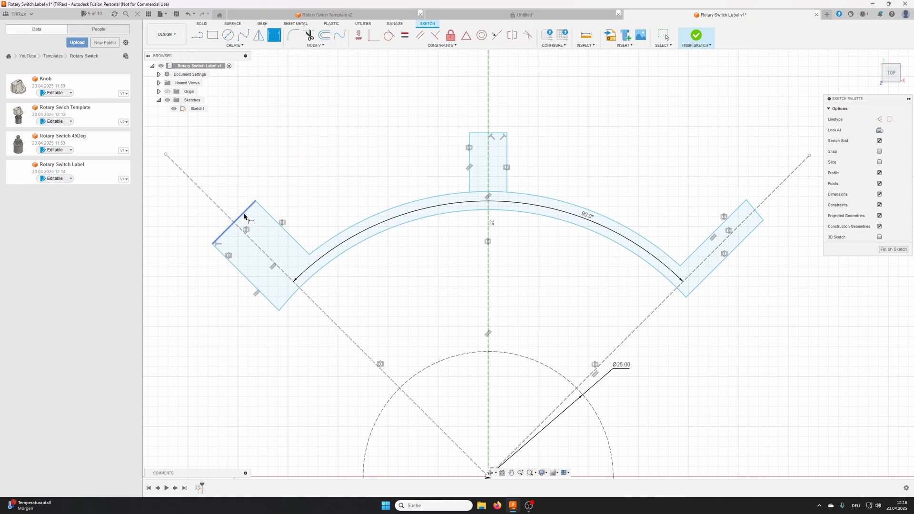
{"action": "left_click", "coordinate": [243, 217]}
{"action": "left_click", "coordinate": [215, 182]}
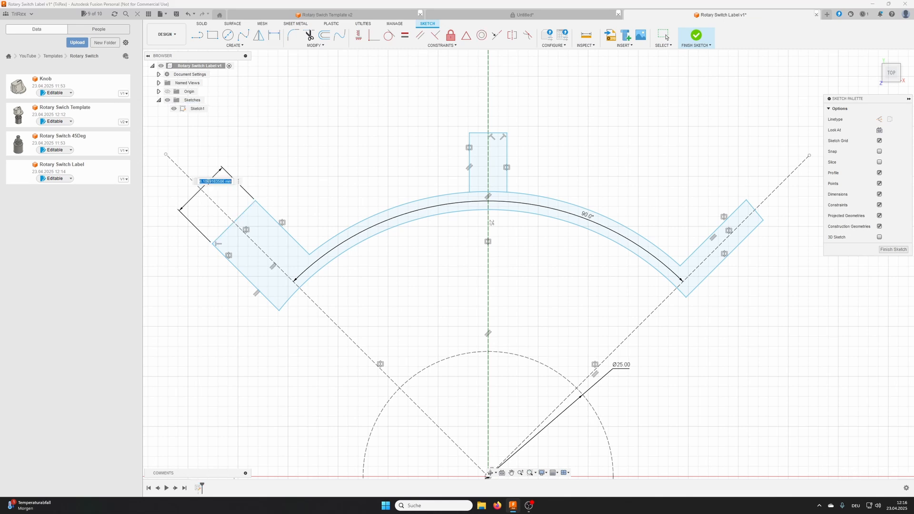
{"action": "type", "text": "1"}
{"action": "key", "text": "Return"}
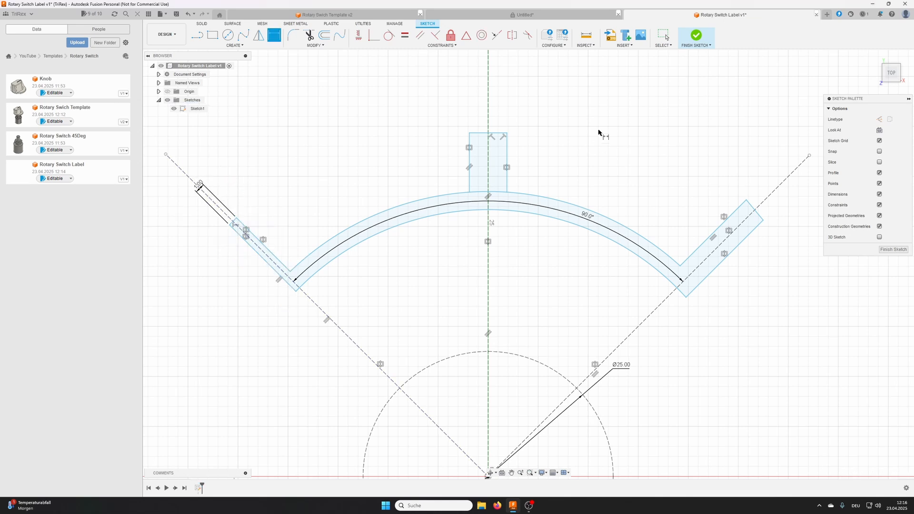
Dimension the end edge of the top tab to 1 mm
{"action": "left_click", "coordinate": [476, 133]}
{"action": "left_click", "coordinate": [478, 118]}
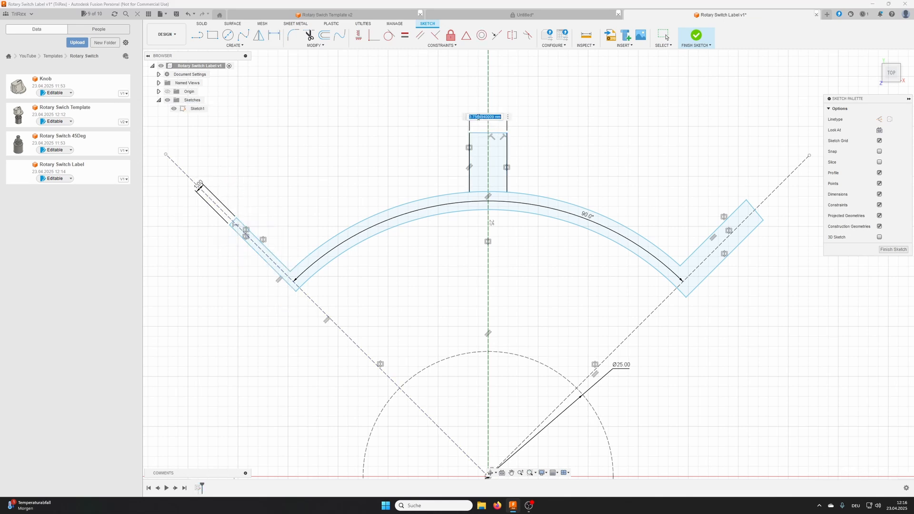
{"action": "type", "text": "1"}
{"action": "key", "text": "Return"}
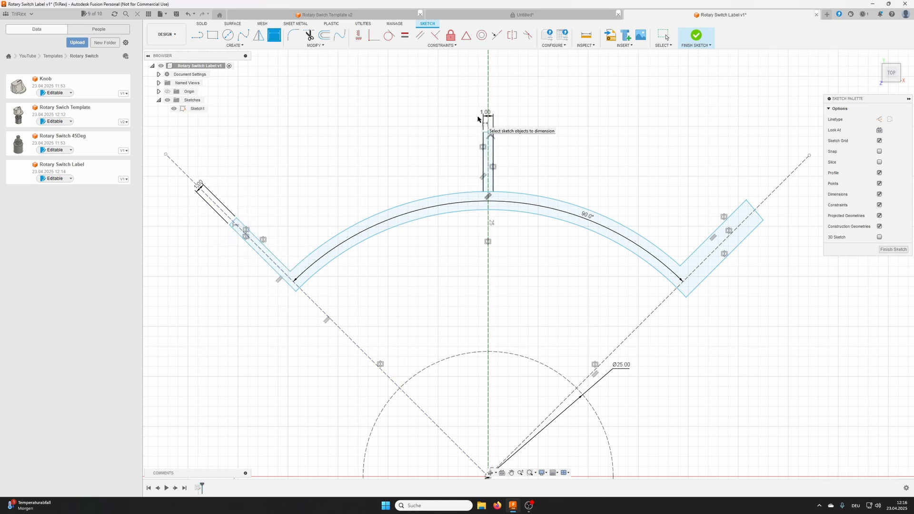
Constrain the end edge of the right tab perpendicular to its upper long side
{"action": "left_click", "coordinate": [753, 210]}
{"action": "key", "text": "Escape"}
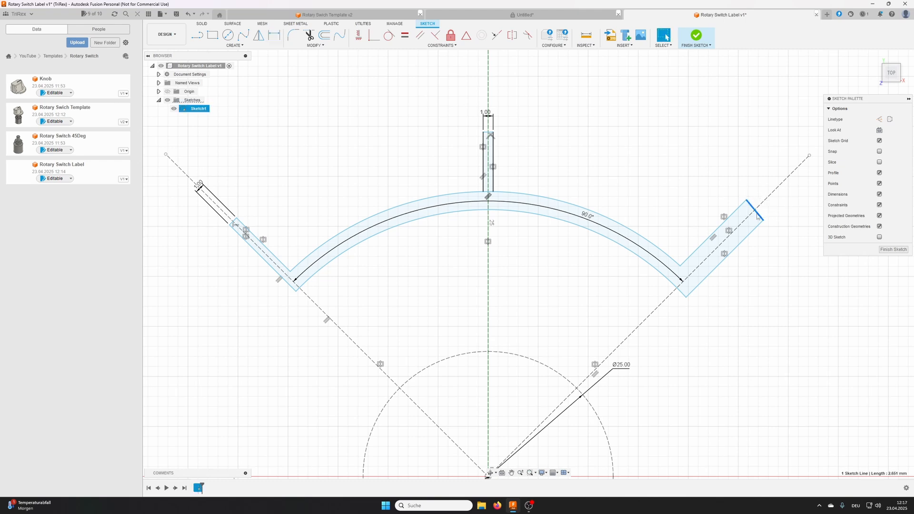
{"action": "scroll", "coordinate": [757, 212], "scroll_direction": "up", "scroll_amount": 5}
{"action": "key", "text": "Escape"}
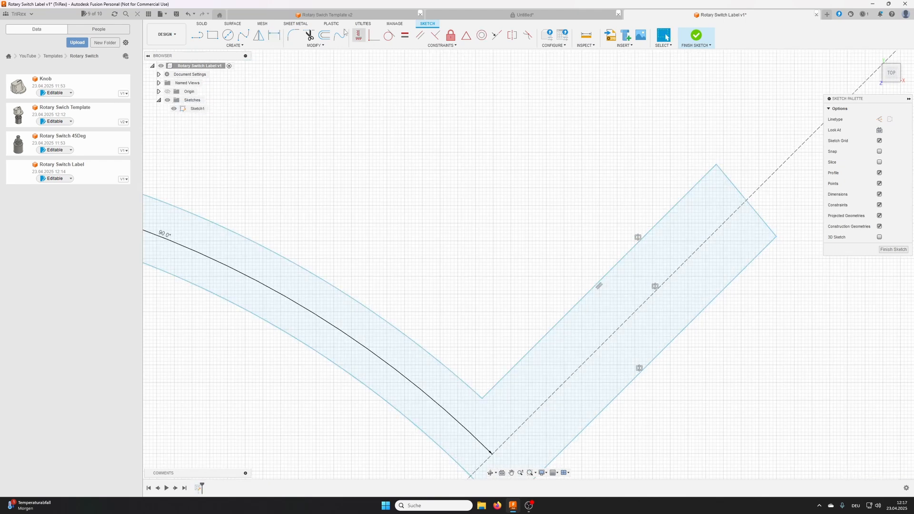
{"action": "left_click", "coordinate": [436, 36]}
{"action": "left_click", "coordinate": [727, 178]}
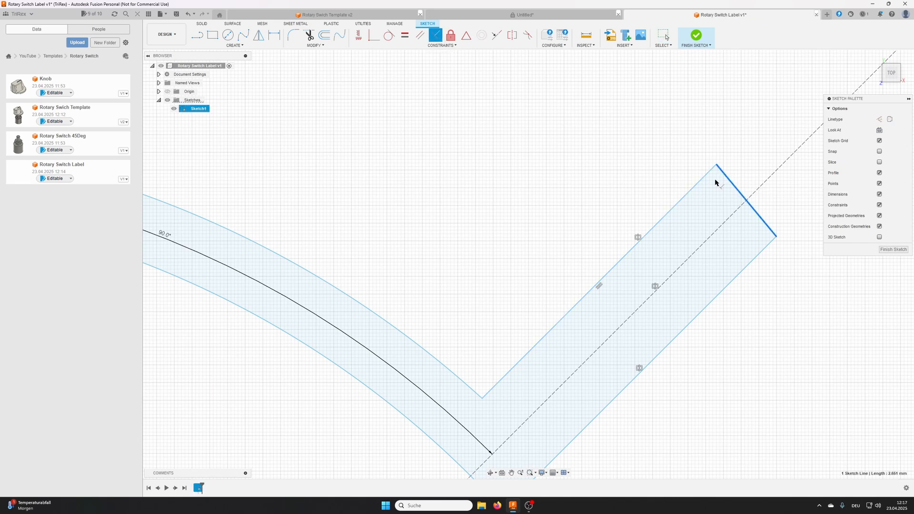
{"action": "left_click", "coordinate": [703, 181]}
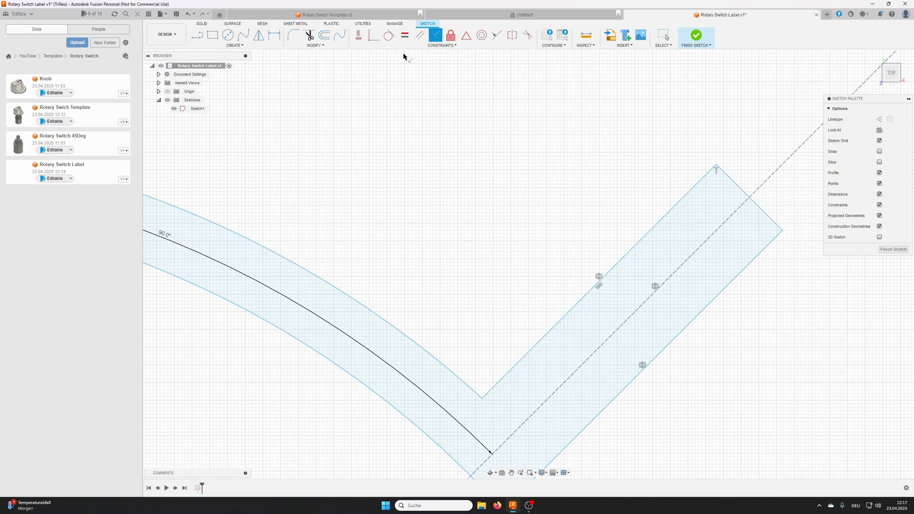
Dimension the end edge of the right tab to 1 mm along its slanted direction
{"action": "left_click", "coordinate": [280, 35]}
{"action": "left_click", "coordinate": [725, 175]}
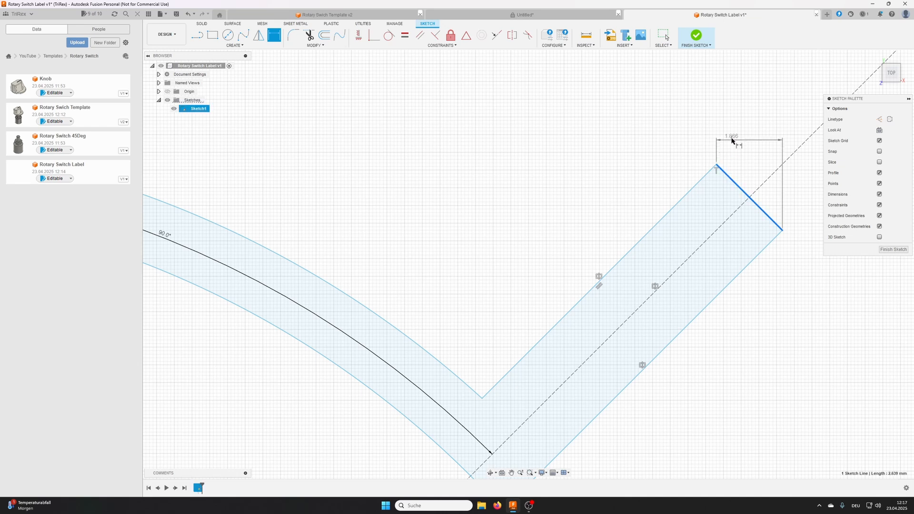
{"action": "left_click", "coordinate": [704, 120]}
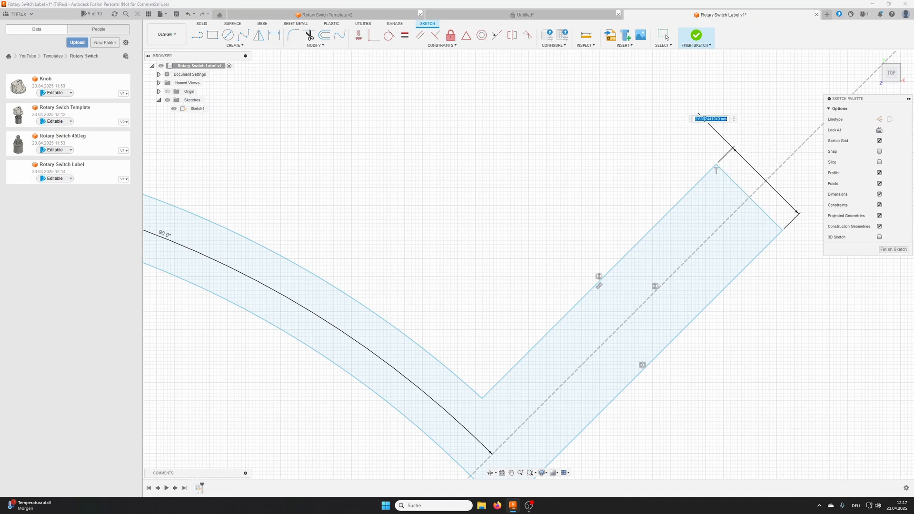
{"action": "type", "text": "1"}
{"action": "key", "text": "Return"}
Dimension the distance between the inner and outer arcs of the band to 1 mm
{"action": "scroll", "coordinate": [517, 197], "scroll_direction": "up", "scroll_amount": 5}
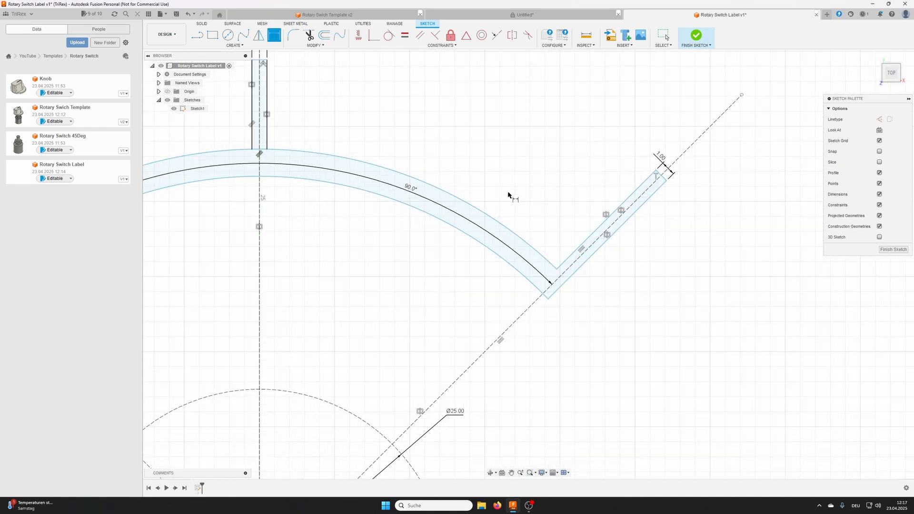
{"action": "middle_click_drag", "start_coordinate": [510, 196], "coordinate": [723, 200]}
{"action": "middle_click_drag", "start_coordinate": [373, 310], "coordinate": [422, 322]}
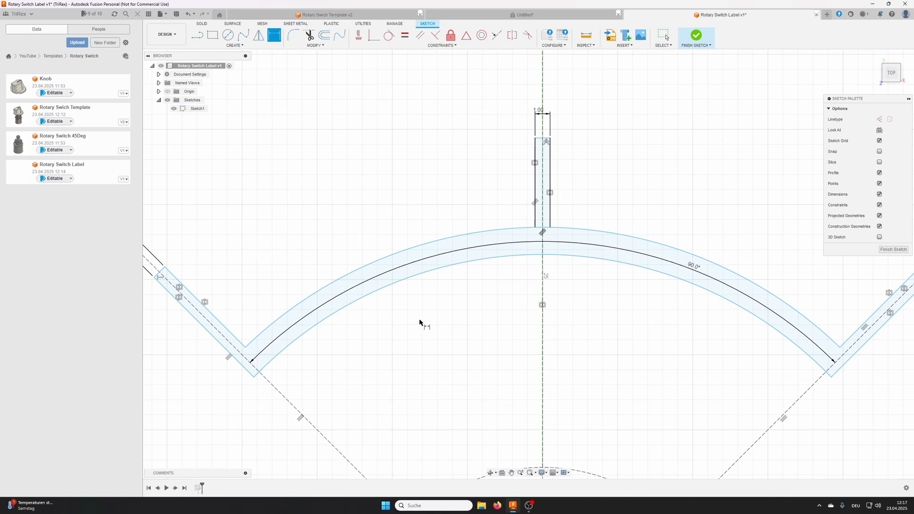
{"action": "left_click", "coordinate": [405, 278]}
{"action": "left_click", "coordinate": [400, 259]}
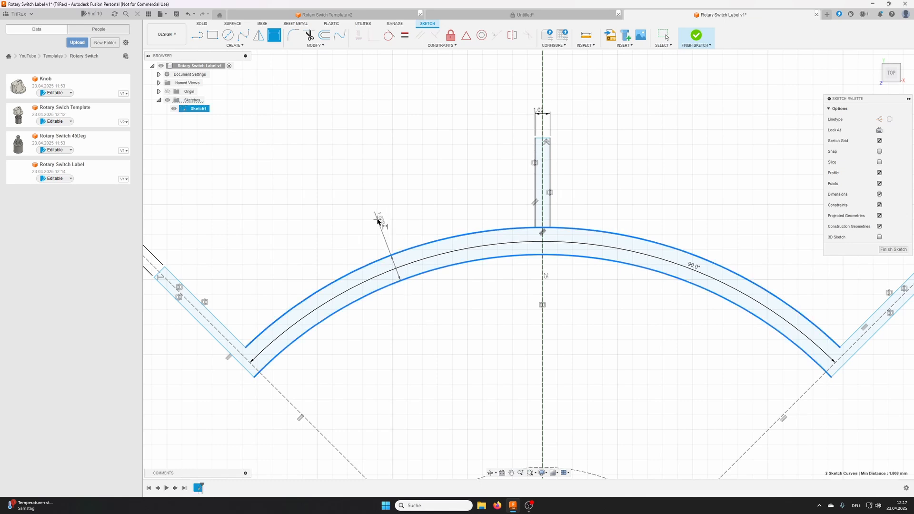
{"action": "left_click", "coordinate": [377, 219]}
{"action": "type", "text": "1"}
{"action": "key", "text": "Return"}
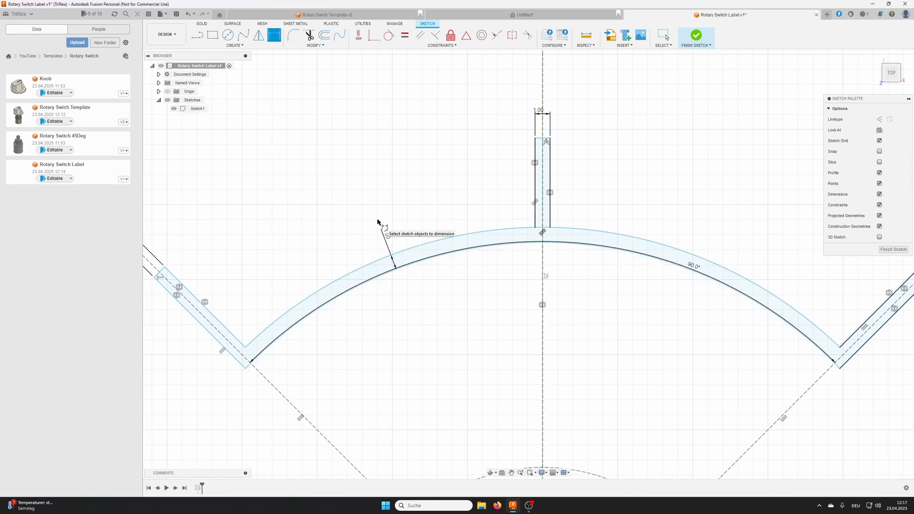
{"action": "scroll", "coordinate": [379, 180], "scroll_direction": "up", "scroll_amount": 4}
{"action": "mouse_move", "coordinate": [379, 179]}
{"action": "middle_mouse_down"}
{"action": "mouse_move", "coordinate": [353, 181]}
{"action": "mouse_move", "coordinate": [380, 148]}
{"action": "middle_mouse_up"}
{"action": "key", "text": "d"}
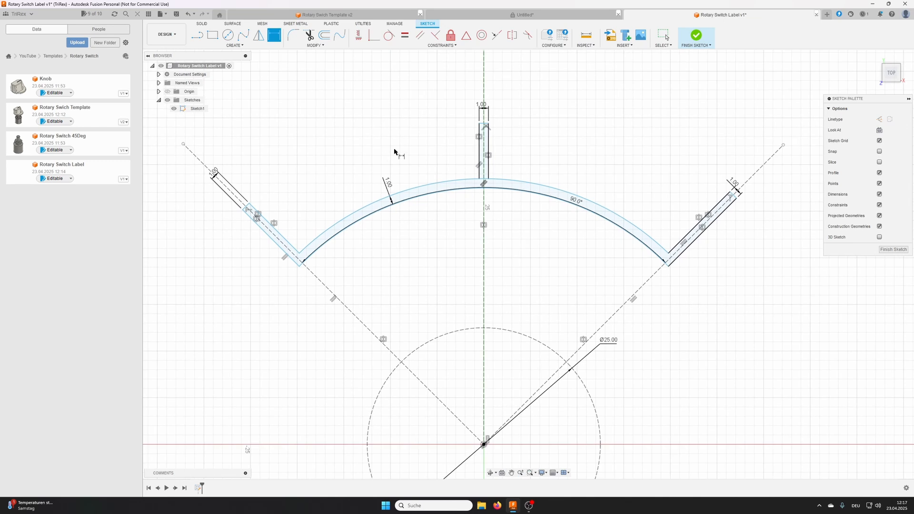
Dimension the gap between the band's inner arc and the 25 mm knob circle to 2 mm
{"action": "scroll", "coordinate": [357, 189], "scroll_direction": "down", "scroll_amount": 2}
{"action": "scroll", "coordinate": [353, 191], "scroll_direction": "up", "scroll_amount": 1}
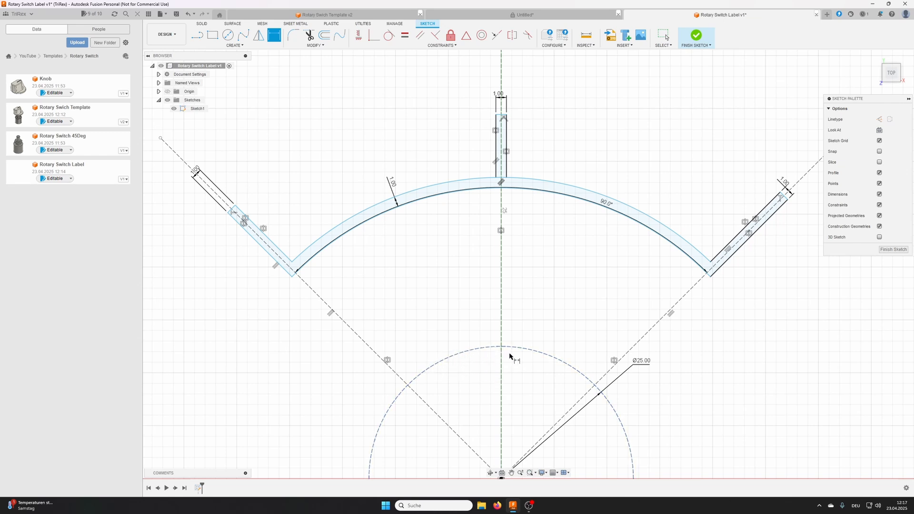
{"action": "left_click", "coordinate": [387, 15]}
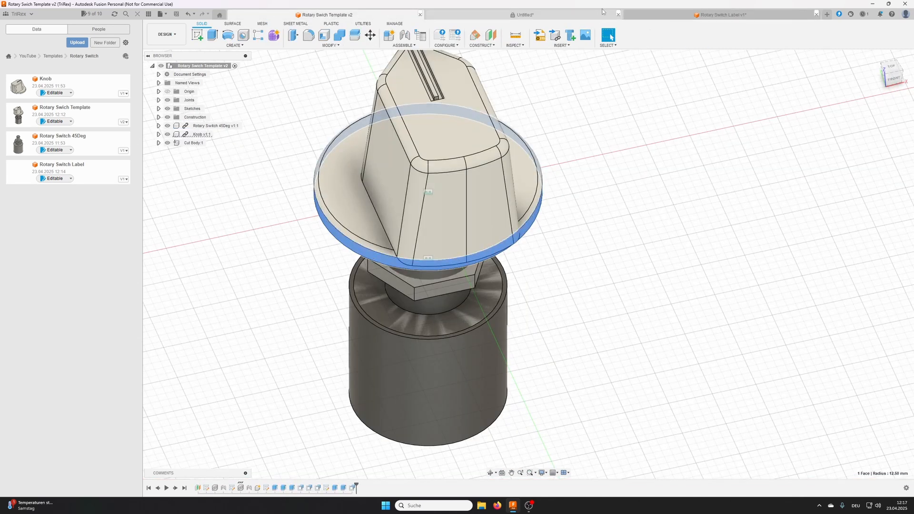
{"action": "left_click", "coordinate": [709, 15]}
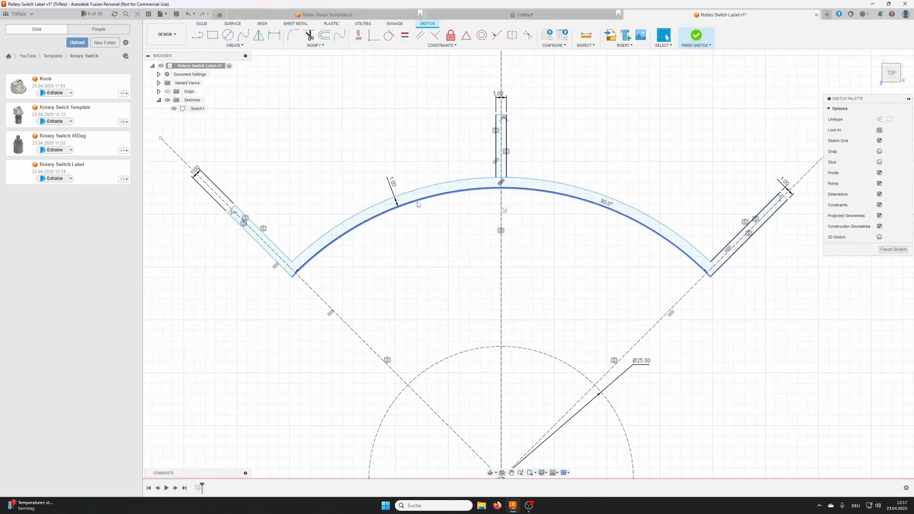
{"action": "left_click", "coordinate": [274, 35]}
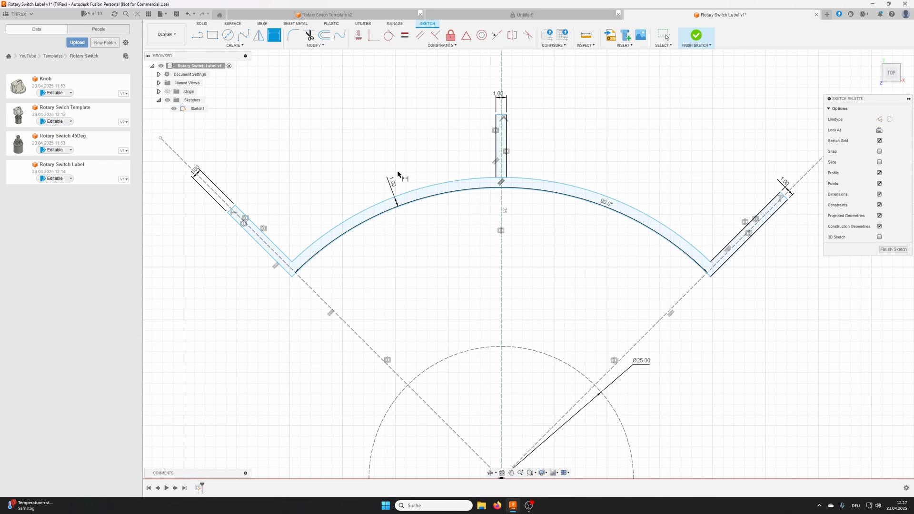
{"action": "left_click", "coordinate": [423, 201]}
{"action": "left_click", "coordinate": [453, 358]}
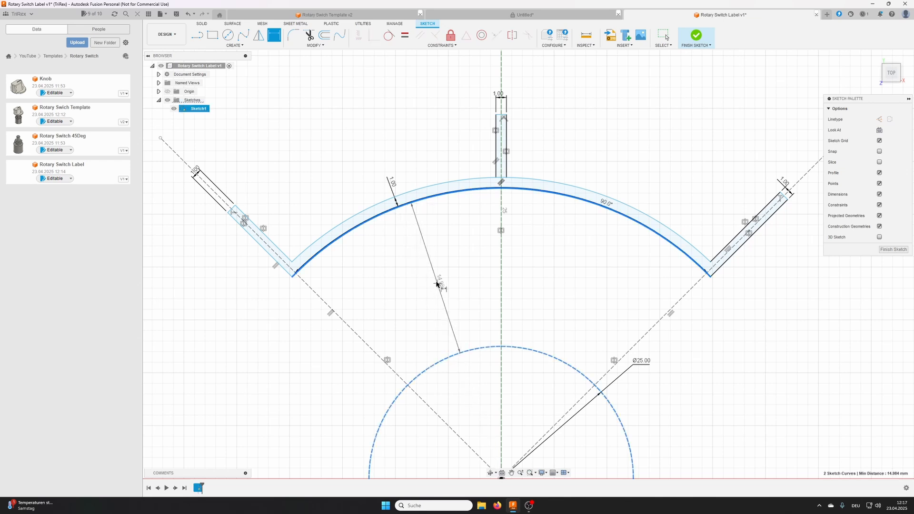
{"action": "left_click", "coordinate": [439, 282]}
{"action": "type", "text": "2"}
{"action": "key", "text": "Return"}
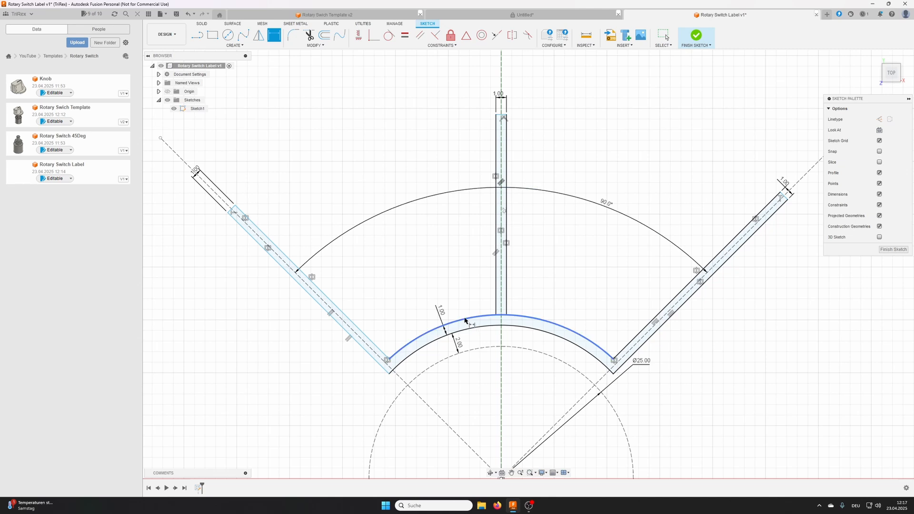
Dimension the lower long side of the left pointer tab to 5 mm
{"action": "middle_click_drag", "start_coordinate": [490, 335], "coordinate": [488, 282]}
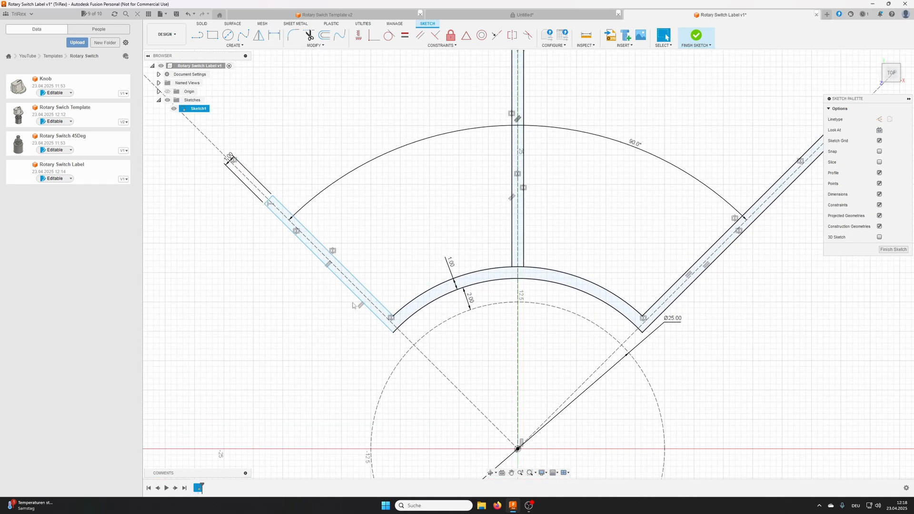
{"action": "scroll", "coordinate": [259, 402], "scroll_direction": "down", "scroll_amount": 4}
{"action": "scroll", "coordinate": [369, 311], "scroll_direction": "up", "scroll_amount": 4}
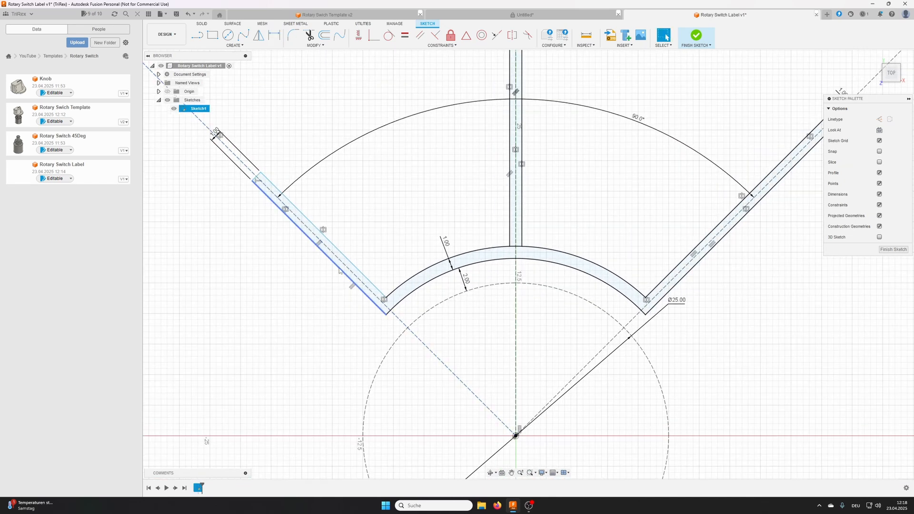
{"action": "left_click", "coordinate": [274, 35]}
{"action": "left_click", "coordinate": [384, 310]}
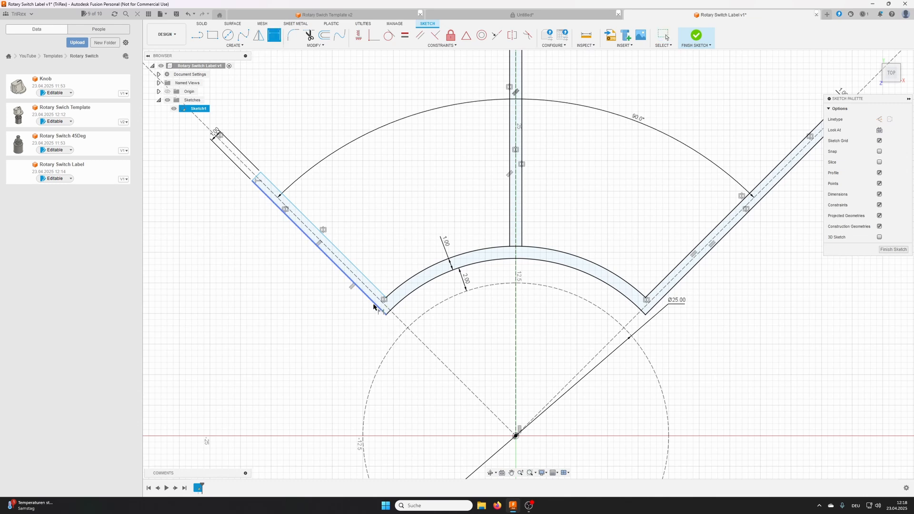
{"action": "left_click", "coordinate": [324, 294]}
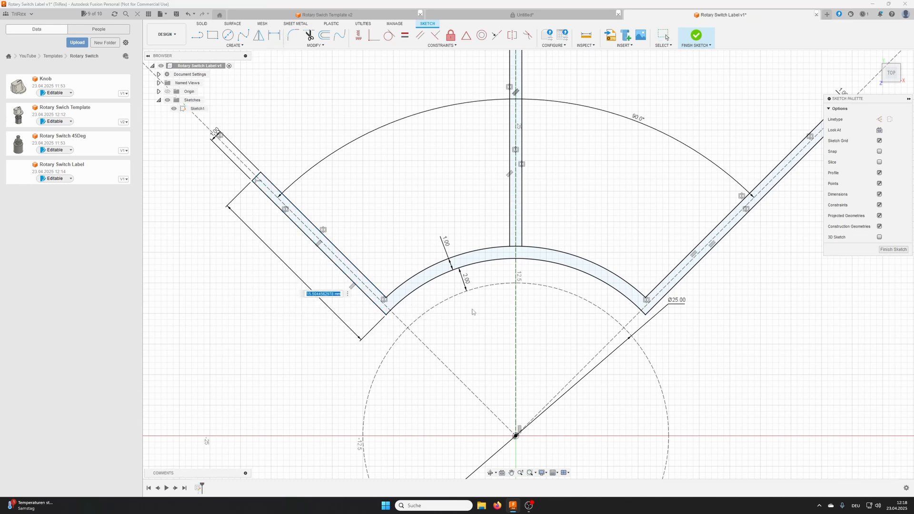
{"action": "type", "text": "5"}
{"action": "key", "text": "Return"}
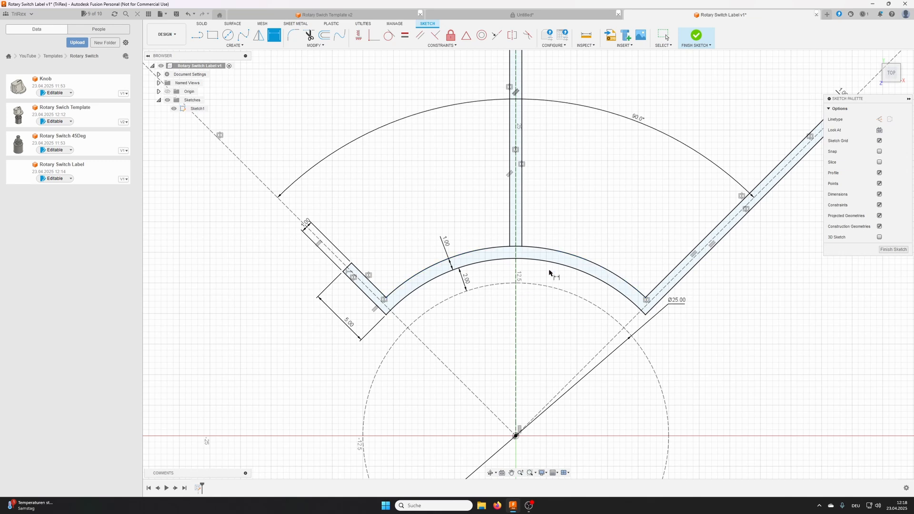
Dimension the lower long side of the right pointer tab to 5 mm
{"action": "scroll", "coordinate": [523, 262], "scroll_direction": "down", "scroll_amount": 1}
{"action": "middle_click_drag", "start_coordinate": [524, 262], "coordinate": [525, 295]}
{"action": "left_click", "coordinate": [669, 310]}
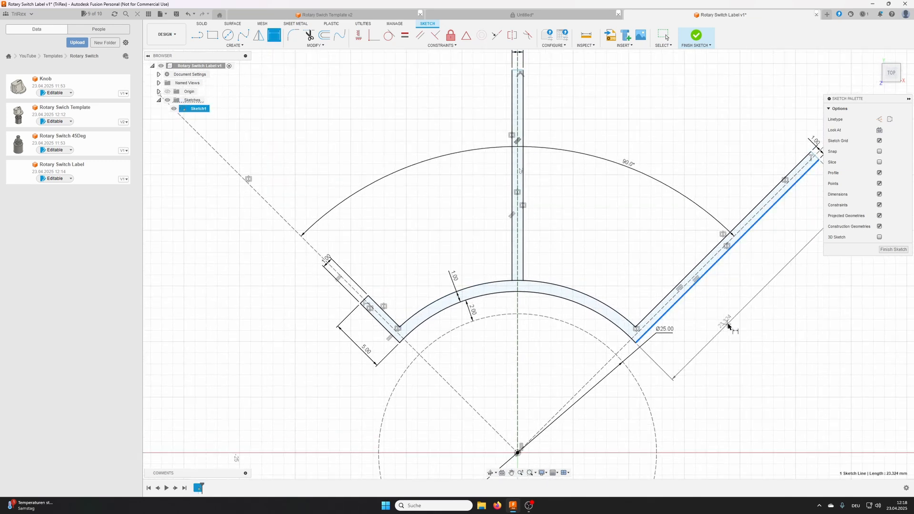
{"action": "left_click", "coordinate": [716, 322]}
{"action": "type", "text": "5"}
{"action": "key", "text": "Return"}
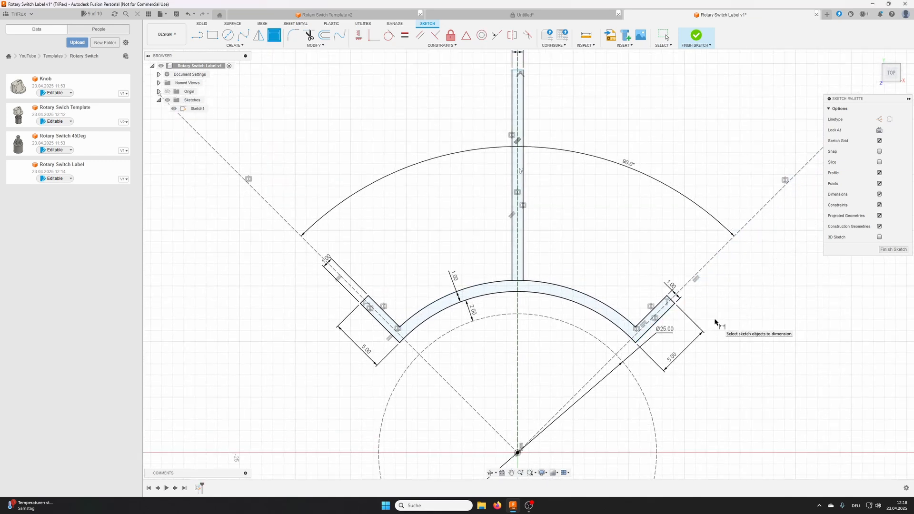
Dimension the distance from the top tab's end edge to the tangent of the band's inner arc to 5 mm, using Pick Circle/Arc Tangent
{"action": "left_click", "coordinate": [520, 72]}
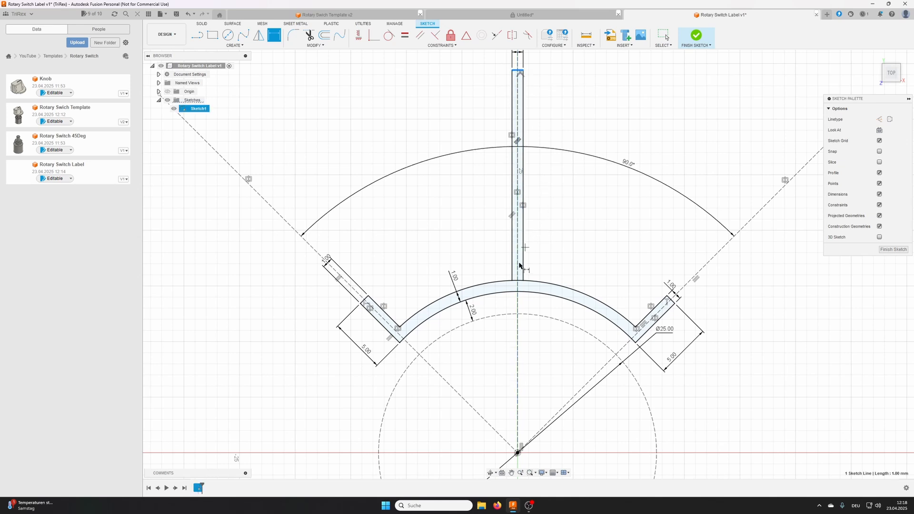
{"action": "scroll", "coordinate": [523, 266], "scroll_direction": "up", "scroll_amount": 4}
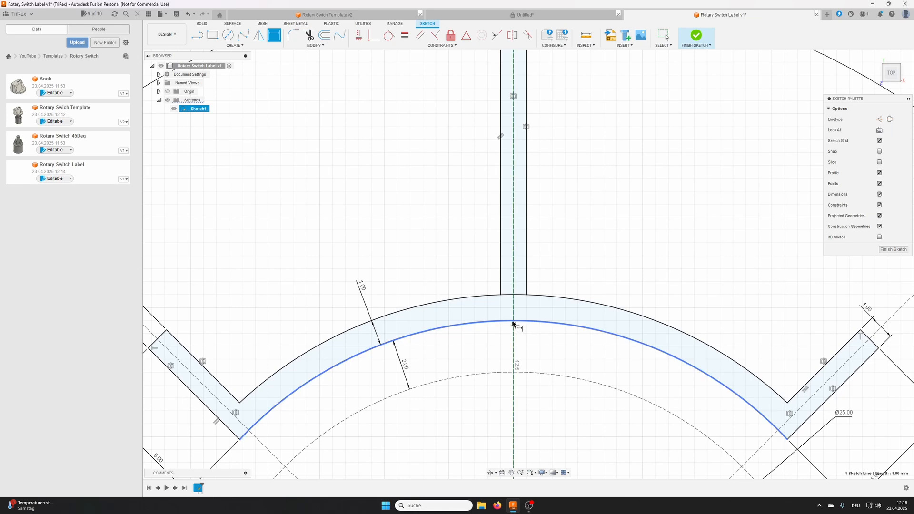
{"action": "left_click", "coordinate": [512, 324]}
{"action": "right_click", "coordinate": [534, 336]}
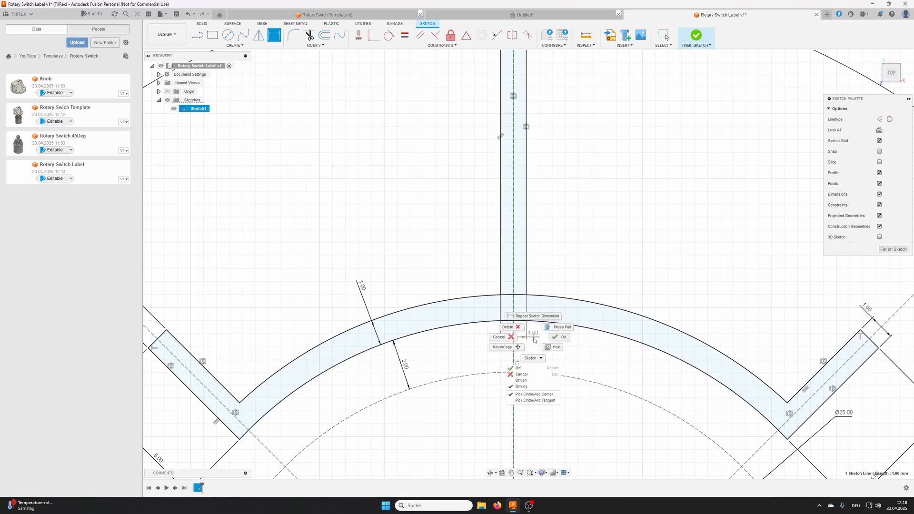
{"action": "left_click", "coordinate": [532, 401]}
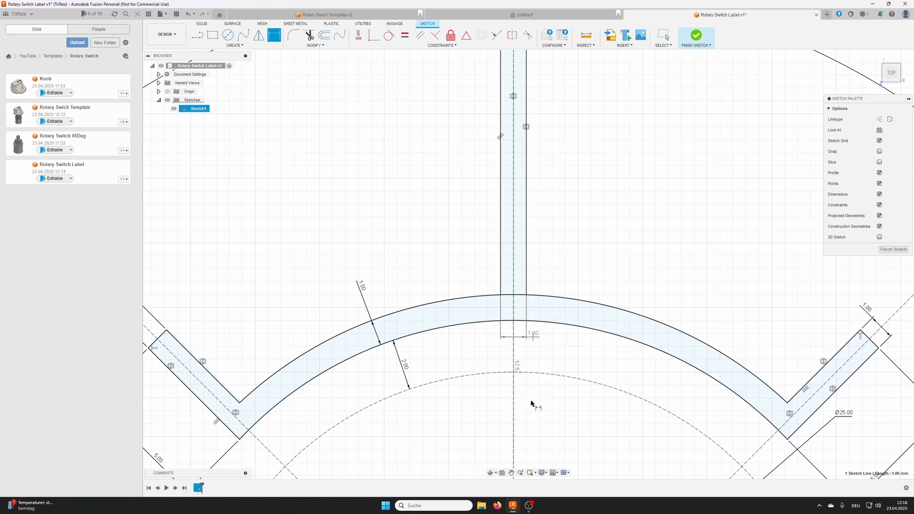
{"action": "left_click", "coordinate": [515, 323]}
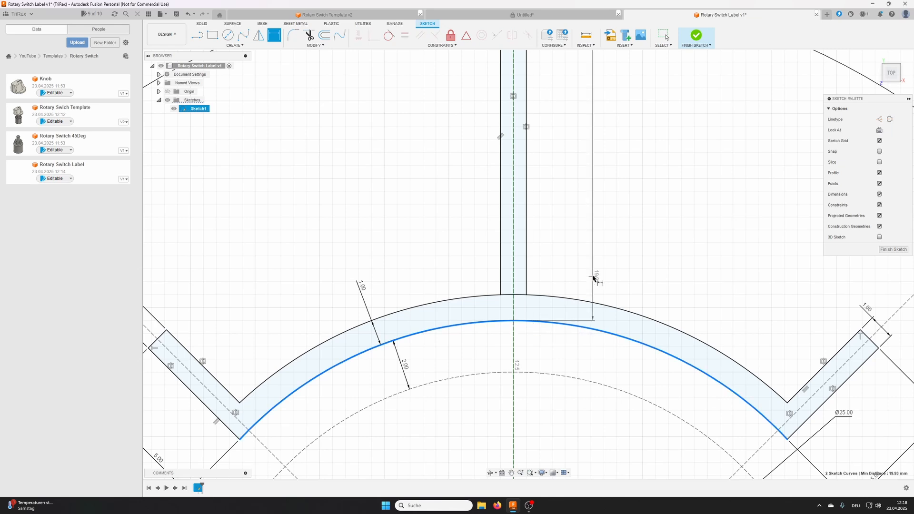
{"action": "left_click", "coordinate": [579, 210]}
{"action": "type", "text": "5"}
{"action": "key", "text": "Return"}
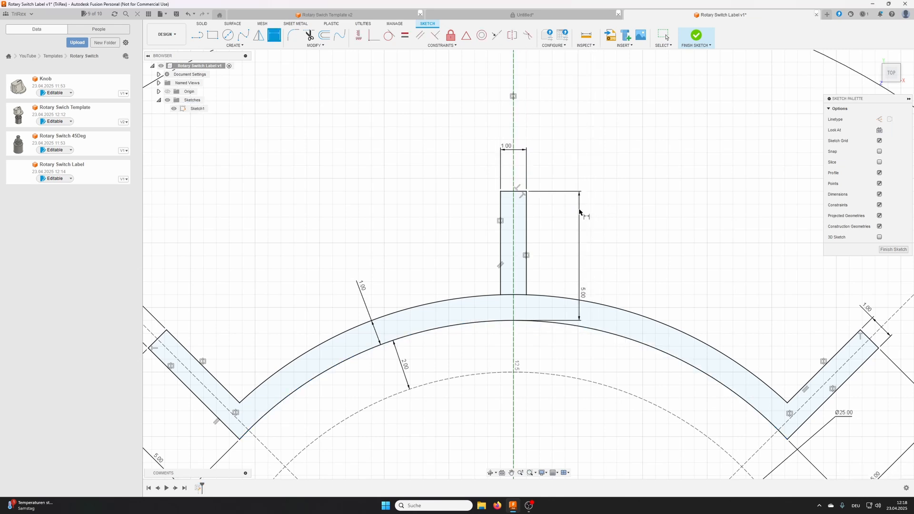
{"action": "scroll", "coordinate": [588, 200], "scroll_direction": "down", "scroll_amount": 3}
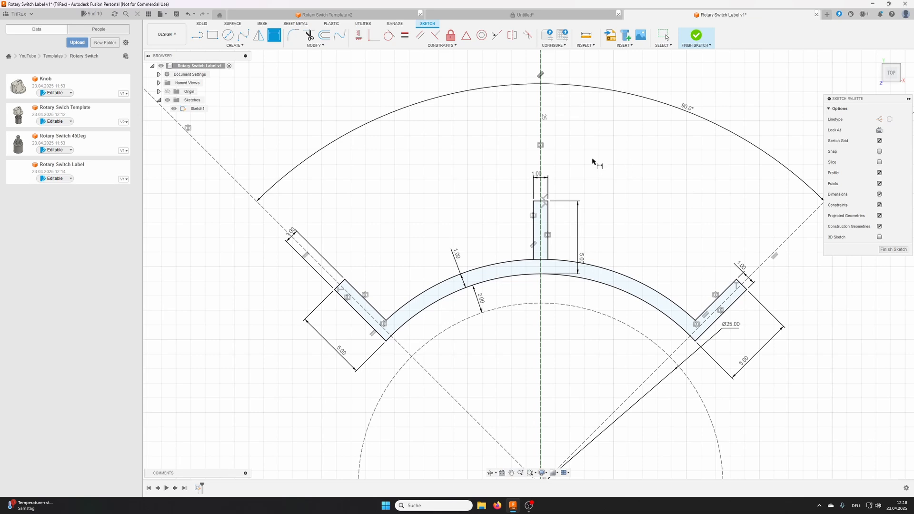
{"action": "scroll", "coordinate": [622, 203], "scroll_direction": "down", "scroll_amount": 3}
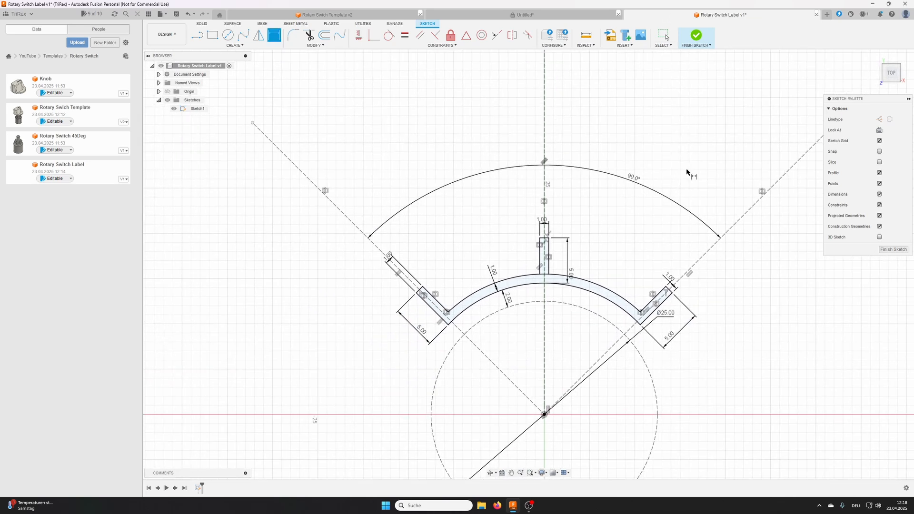
{"action": "key", "text": "Escape"}
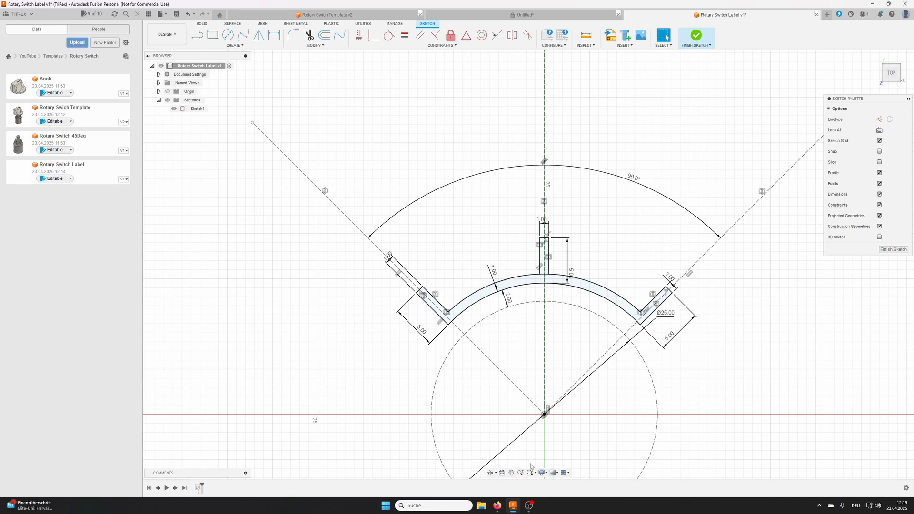
Switch to the browser and open the Switching Panel page from the A320 flight deck overview to examine its rotary switch labels
{"action": "left_click", "coordinate": [497, 505]}
{"action": "scroll", "coordinate": [571, 296], "scroll_direction": "down", "scroll_amount": 8}
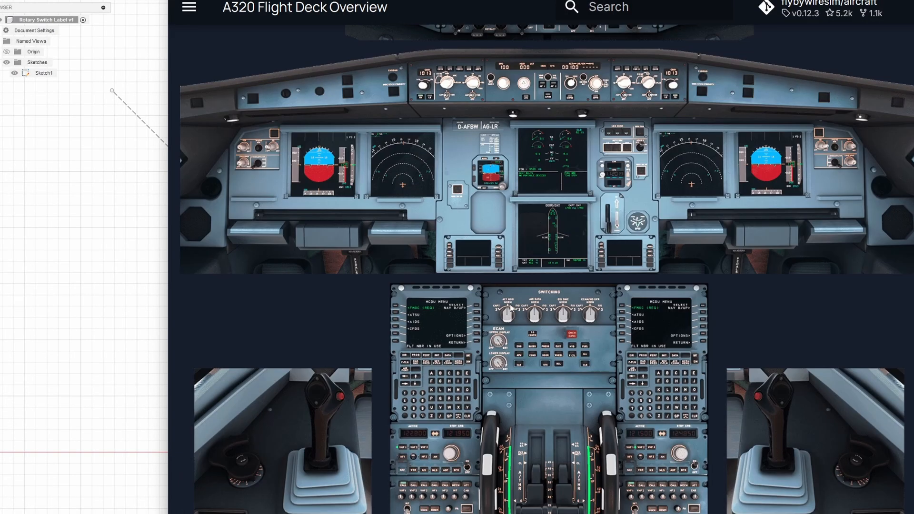
{"action": "scroll", "coordinate": [510, 307], "scroll_direction": "down", "scroll_amount": 2}
{"action": "scroll", "coordinate": [518, 333], "scroll_direction": "up", "scroll_amount": 2}
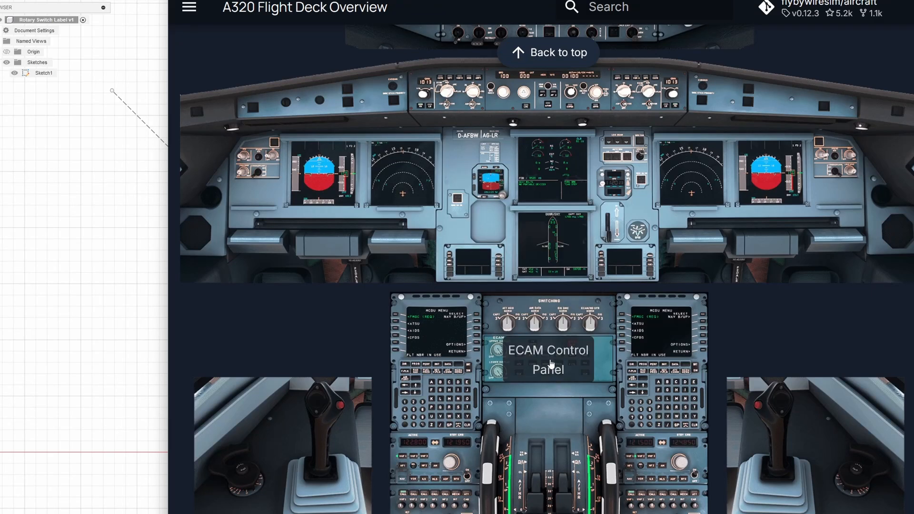
{"action": "left_click", "coordinate": [542, 327]}
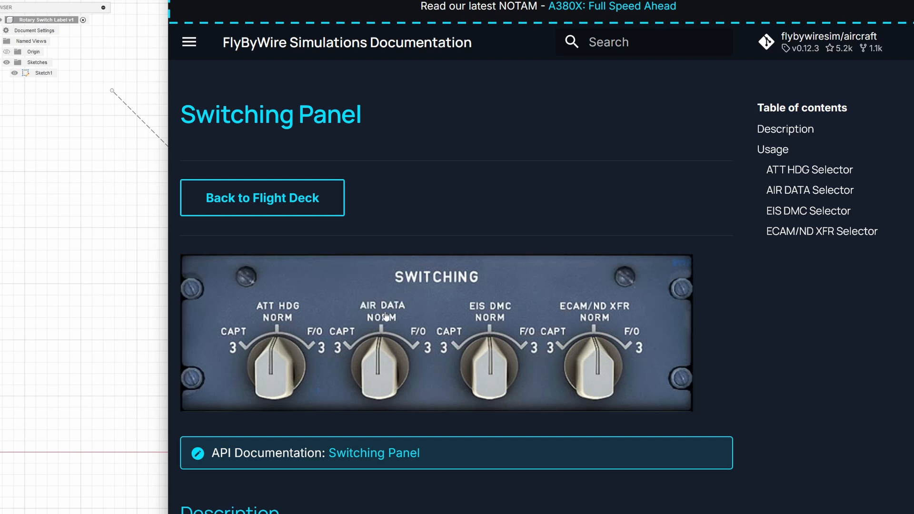
Go back to the flight deck overview and open the ADIRS Panel page to examine its rotary switch labels
{"action": "left_click", "coordinate": [292, 203]}
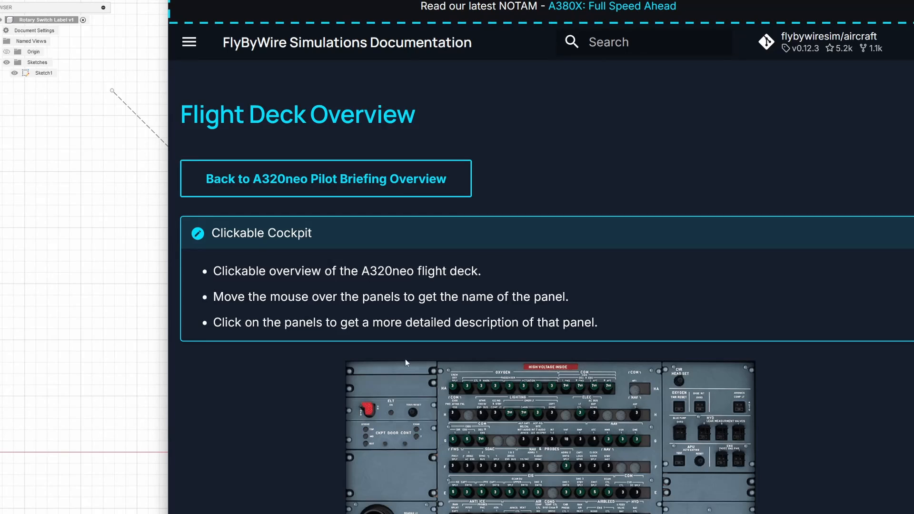
{"action": "scroll", "coordinate": [419, 415], "scroll_direction": "down", "scroll_amount": 10}
{"action": "scroll", "coordinate": [389, 386], "scroll_direction": "up", "scroll_amount": 4}
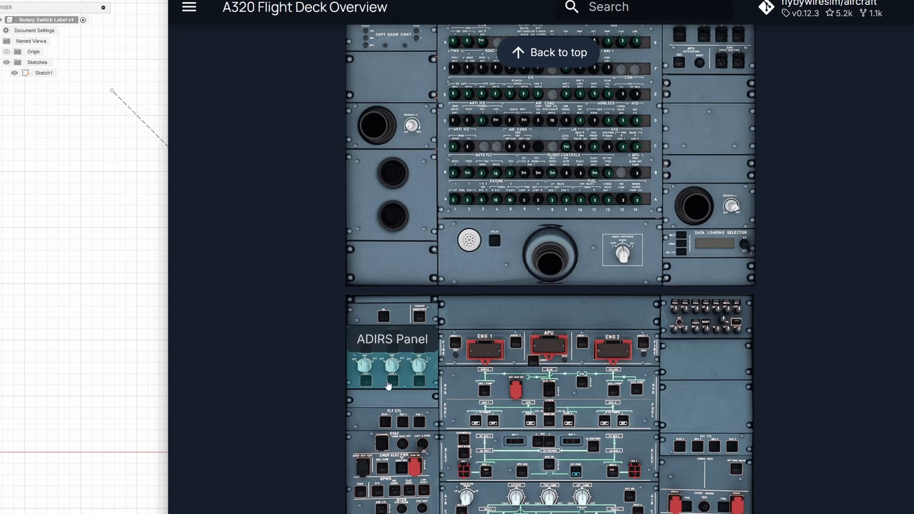
{"action": "left_click", "coordinate": [389, 383]}
{"action": "scroll", "coordinate": [432, 305], "scroll_direction": "down", "scroll_amount": 5}
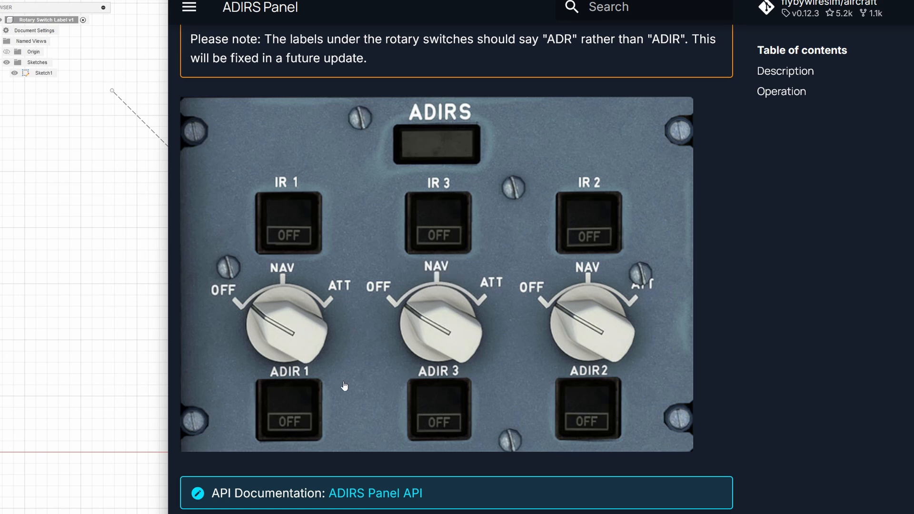
{"action": "scroll", "coordinate": [381, 247], "scroll_direction": "down", "scroll_amount": 8}
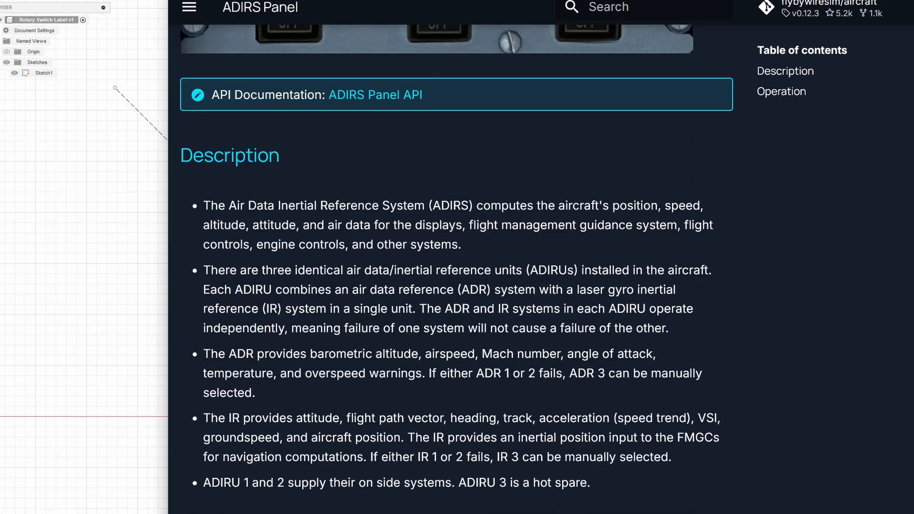
Return to the flight deck overview and reopen the Switching Panel page as the label text reference
{"action": "key", "text": "alt+Left"}
{"action": "scroll", "coordinate": [419, 231], "scroll_direction": "down", "scroll_amount": 5}
{"action": "scroll", "coordinate": [514, 405], "scroll_direction": "down", "scroll_amount": 4}
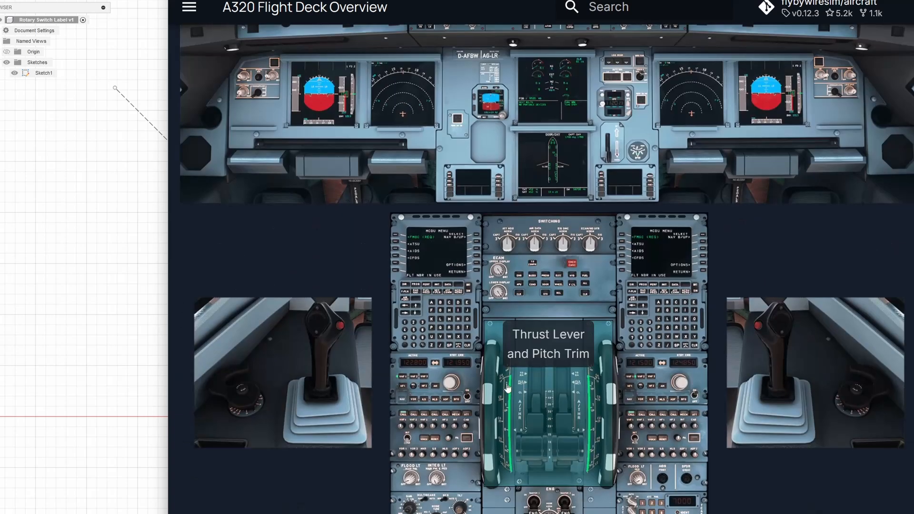
{"action": "left_click", "coordinate": [519, 241]}
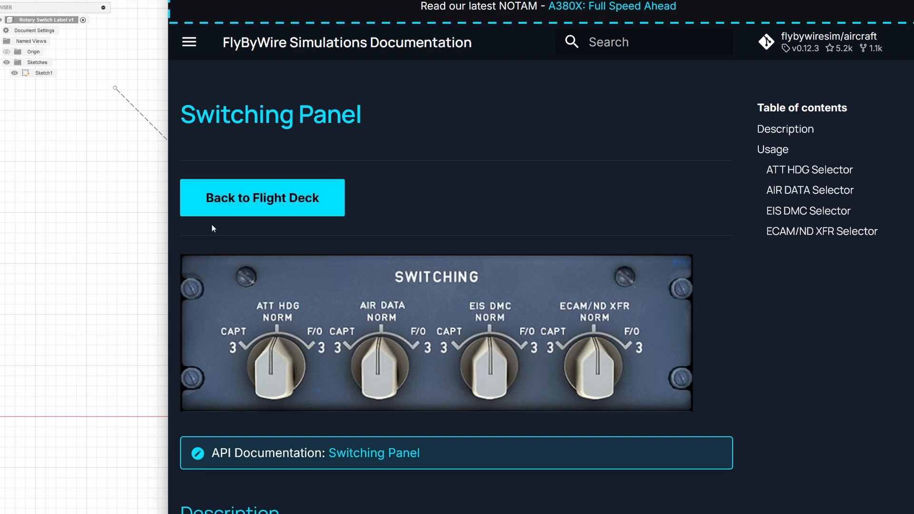
Return to the Fusion sketch and add a text frame above the top tab containing "TopLabel"
{"action": "left_click", "coordinate": [133, 242]}
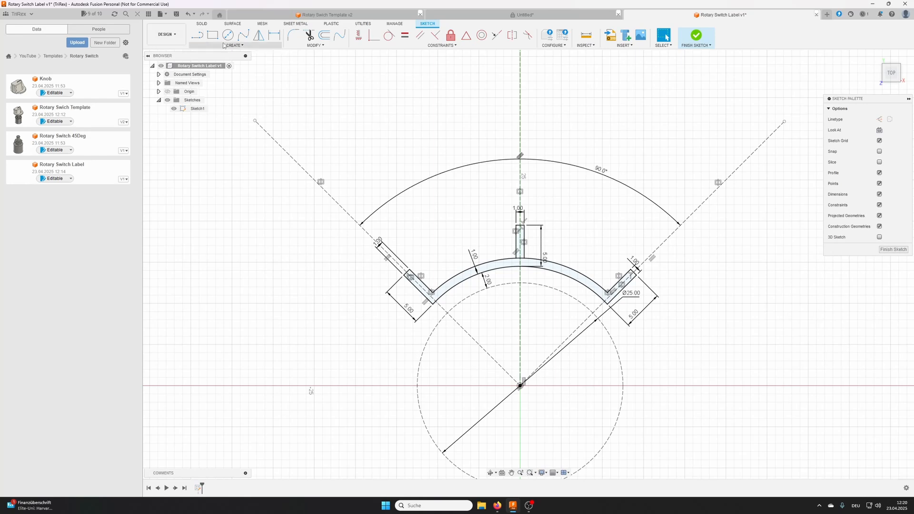
{"action": "left_click", "coordinate": [223, 46]}
{"action": "left_click", "coordinate": [210, 110]}
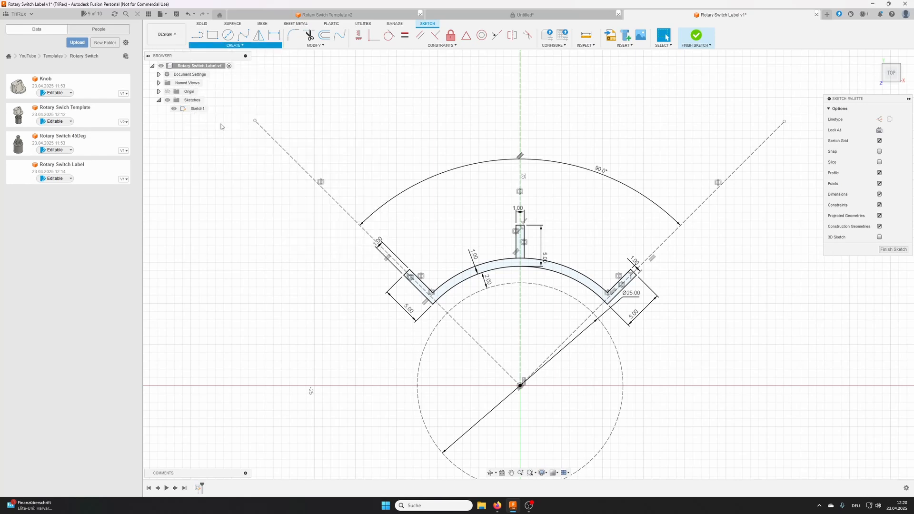
{"action": "left_click", "coordinate": [424, 114]}
{"action": "left_click", "coordinate": [612, 195]}
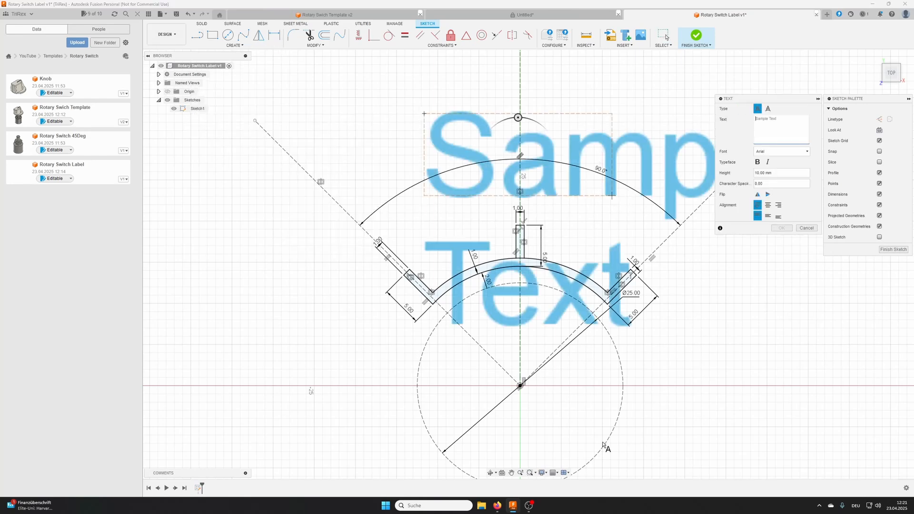
{"action": "left_click", "coordinate": [497, 505]}
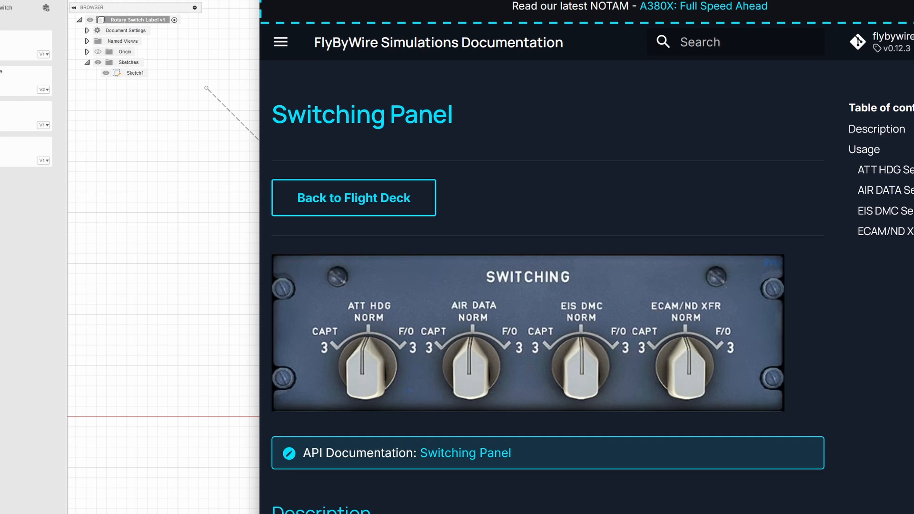
{"action": "left_click", "coordinate": [525, 513]}
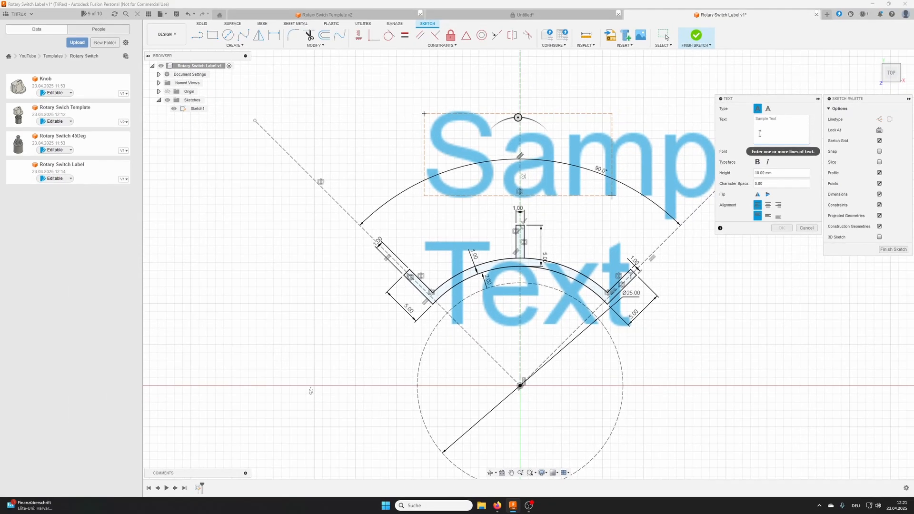
{"action": "type", "text": "TopLabel"}
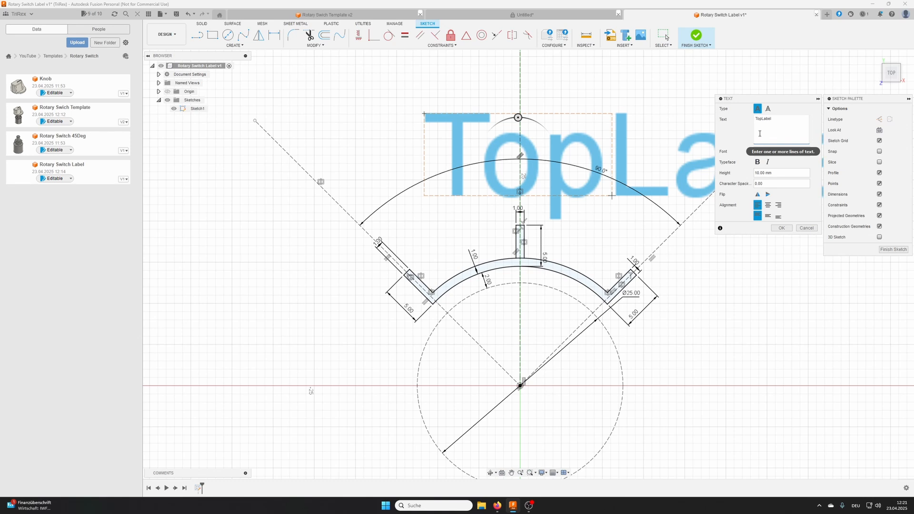
Format the TopLabel text as bold Arial Narrow with 3.5 mm height, centred horizontally and aligned to the middle vertically
{"action": "left_click", "coordinate": [767, 152]}
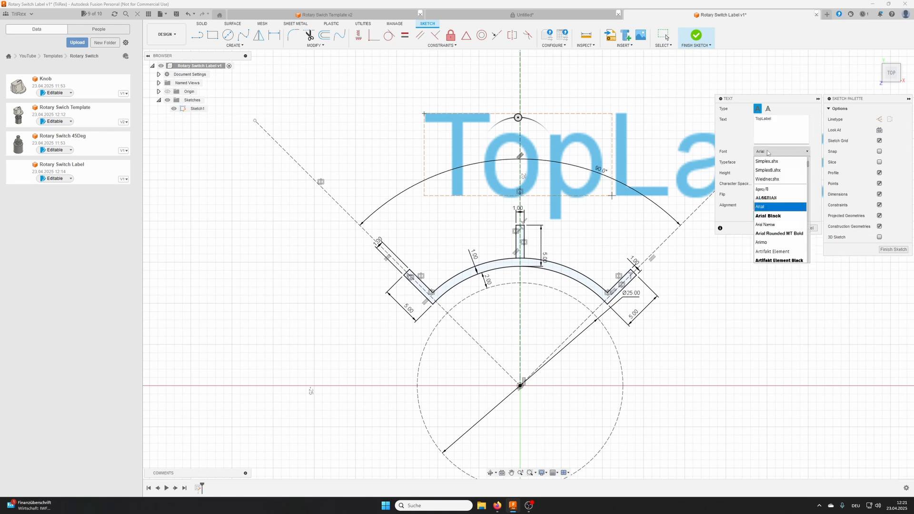
{"action": "left_click", "coordinate": [774, 225]}
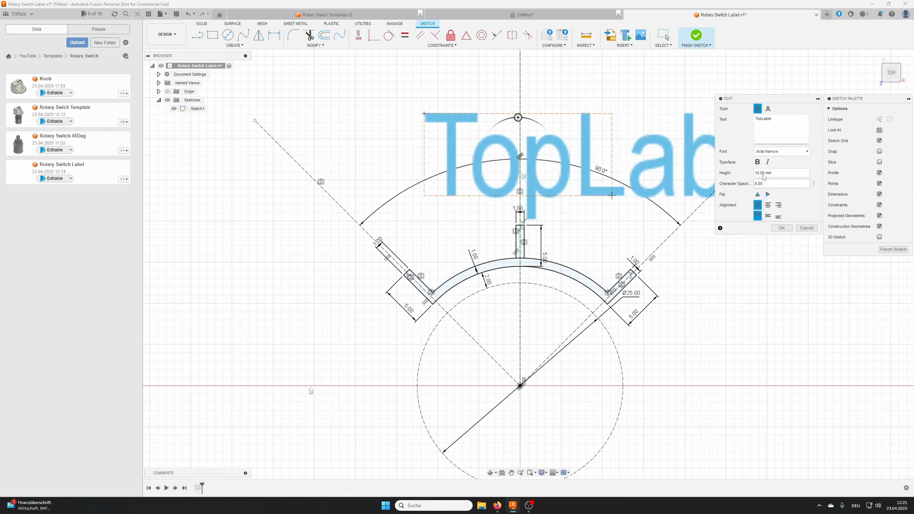
{"action": "left_click", "coordinate": [757, 163]}
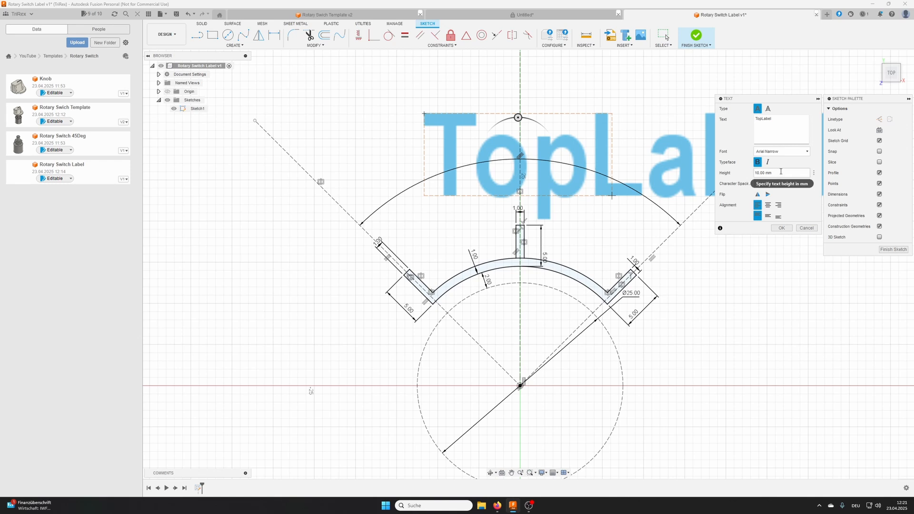
{"action": "left_click", "coordinate": [762, 173]}
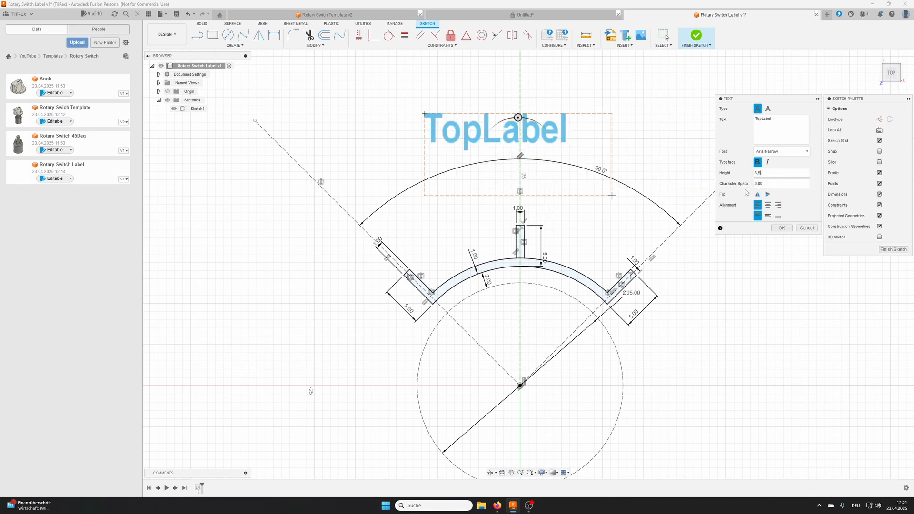
{"action": "left_click", "coordinate": [768, 206]}
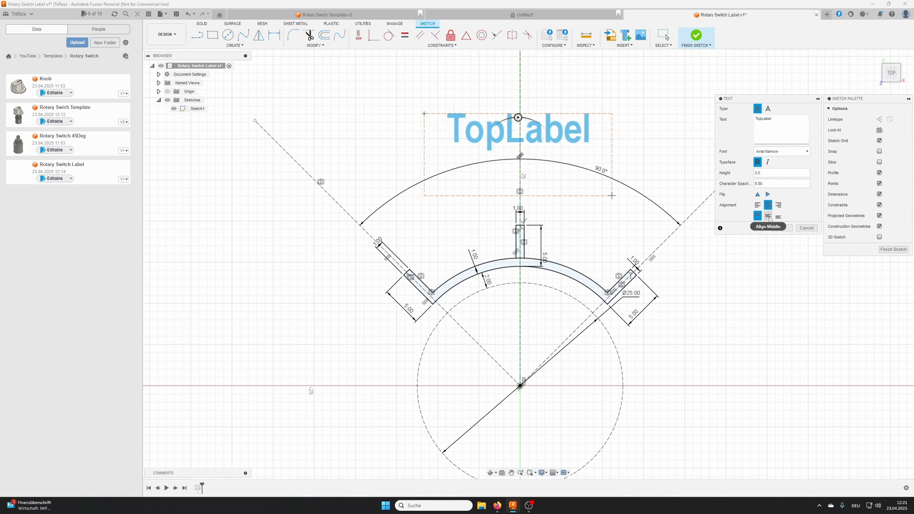
{"action": "left_click", "coordinate": [768, 217]}
{"action": "left_click", "coordinate": [782, 228]}
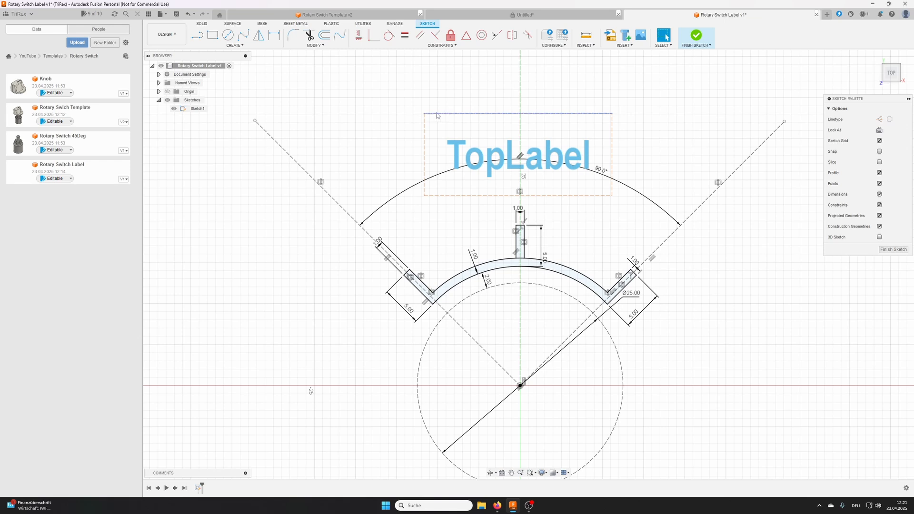
Constrain the upper edge of the TopLabel frame horizontal and snap the frame's centre onto the vertical construction line
{"action": "mouse_move", "coordinate": [425, 114]}
{"action": "left_mouse_down"}
{"action": "mouse_move", "coordinate": [447, 81]}
{"action": "mouse_move", "coordinate": [426, 80]}
{"action": "mouse_move", "coordinate": [456, 70]}
{"action": "left_mouse_up"}
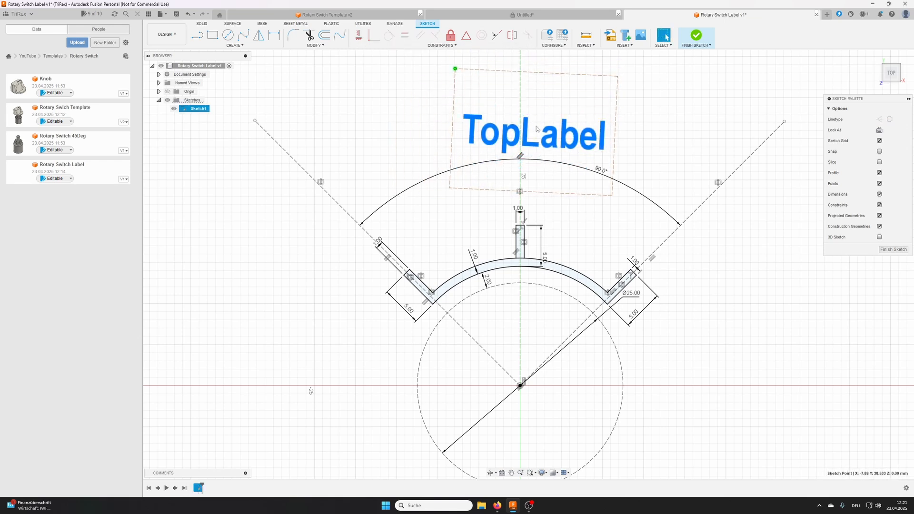
{"action": "left_click_drag", "start_coordinate": [549, 133], "coordinate": [647, 141]}
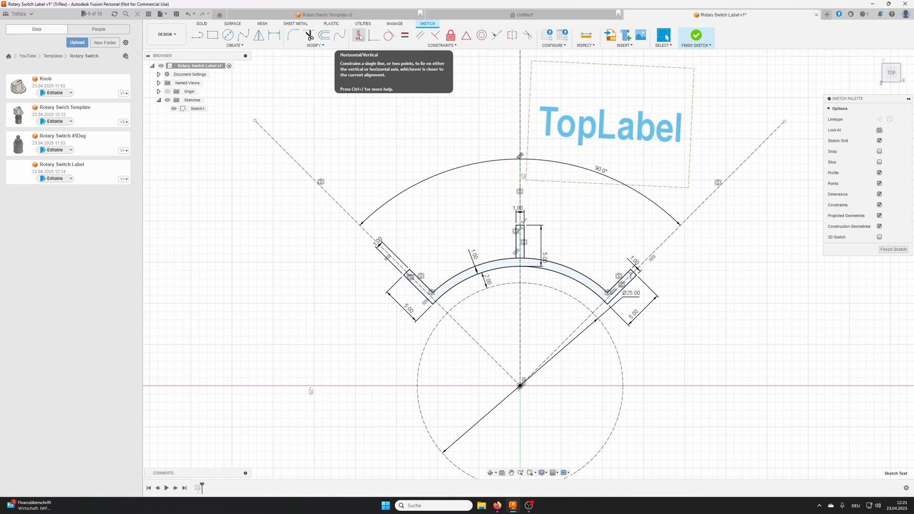
{"action": "left_click", "coordinate": [360, 36]}
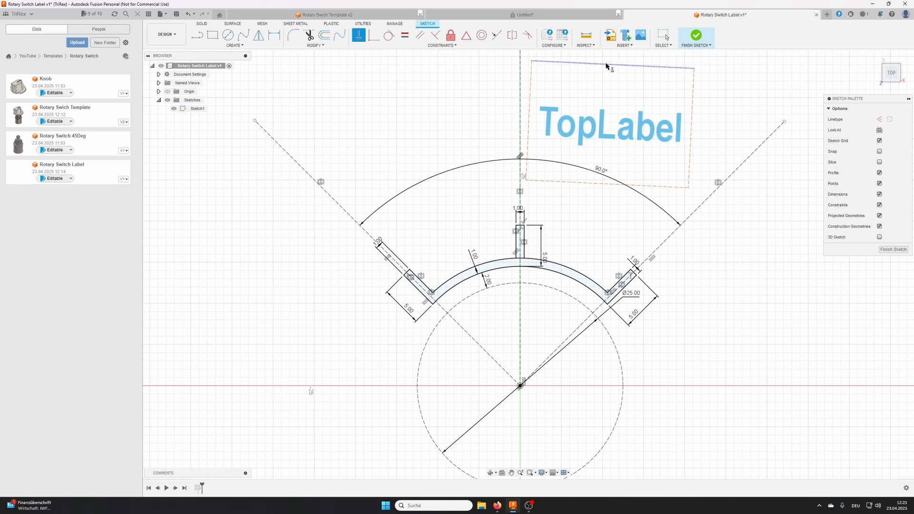
{"action": "left_click", "coordinate": [606, 65]}
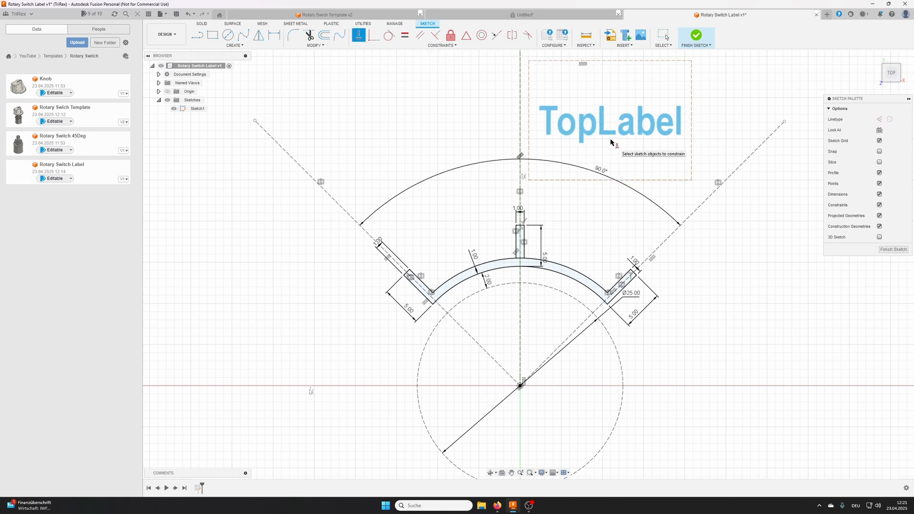
{"action": "key", "text": "Escape"}
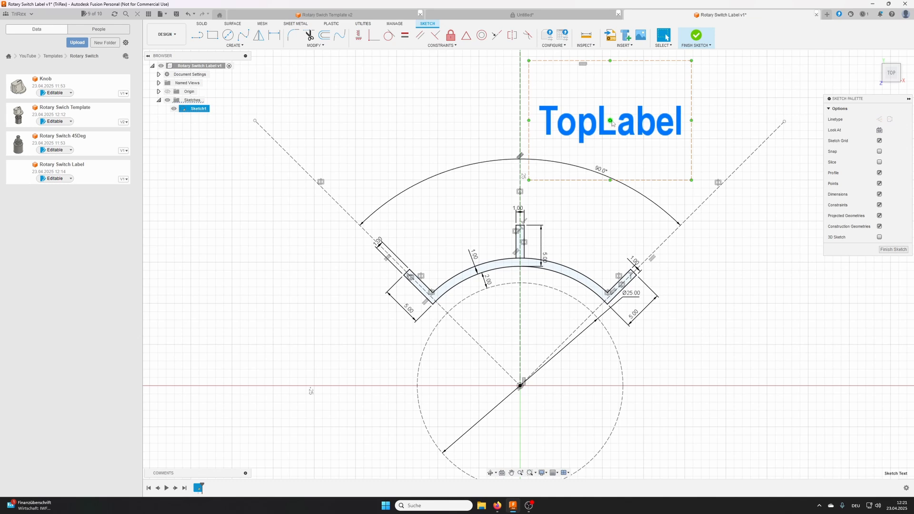
{"action": "left_click_drag", "start_coordinate": [604, 127], "coordinate": [520, 120]}
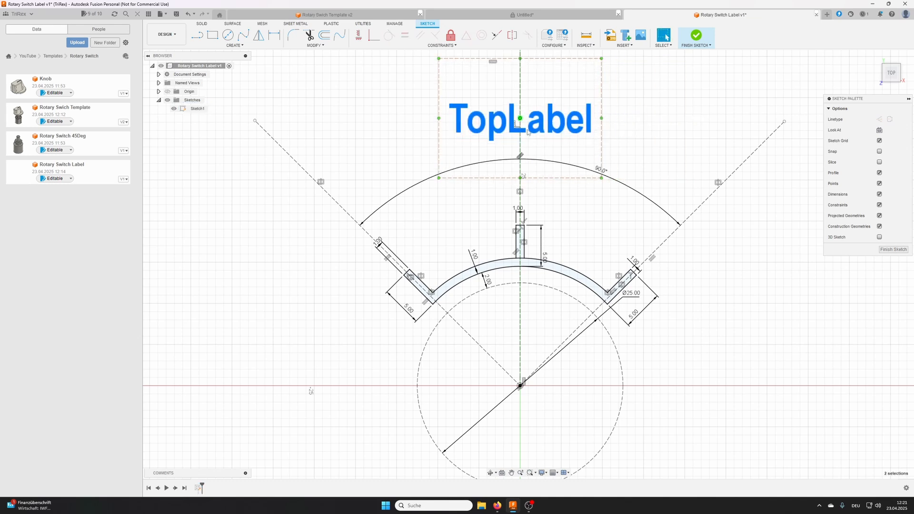
{"action": "key", "text": "Escape"}
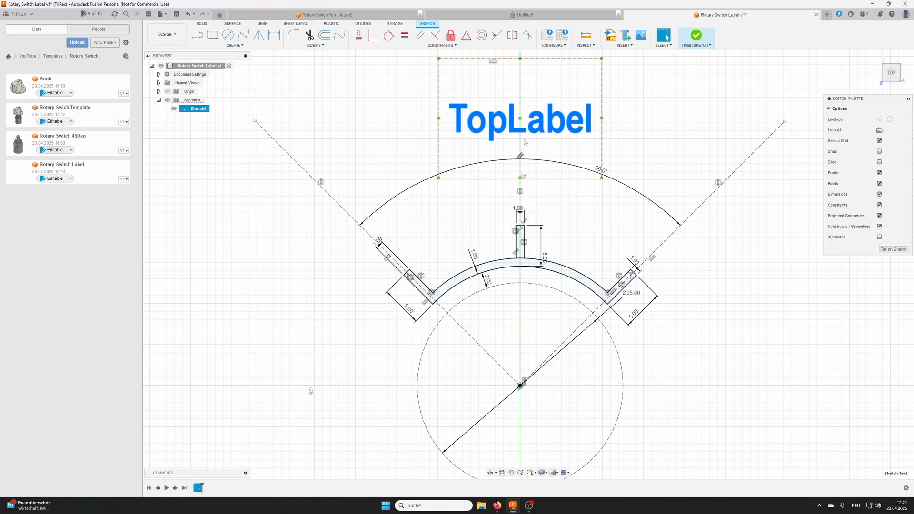
Duplicate the TopLabel text and snap the copy's centre onto the vertical construction line, between the original and the top tab
{"action": "key", "text": "m"}
{"action": "left_click_drag", "start_coordinate": [520, 122], "coordinate": [659, 204]}
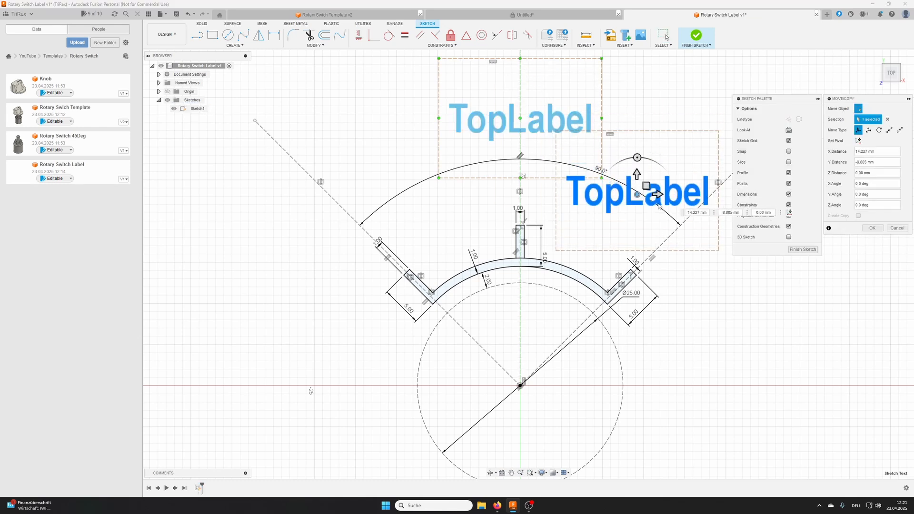
{"action": "key", "text": "Return"}
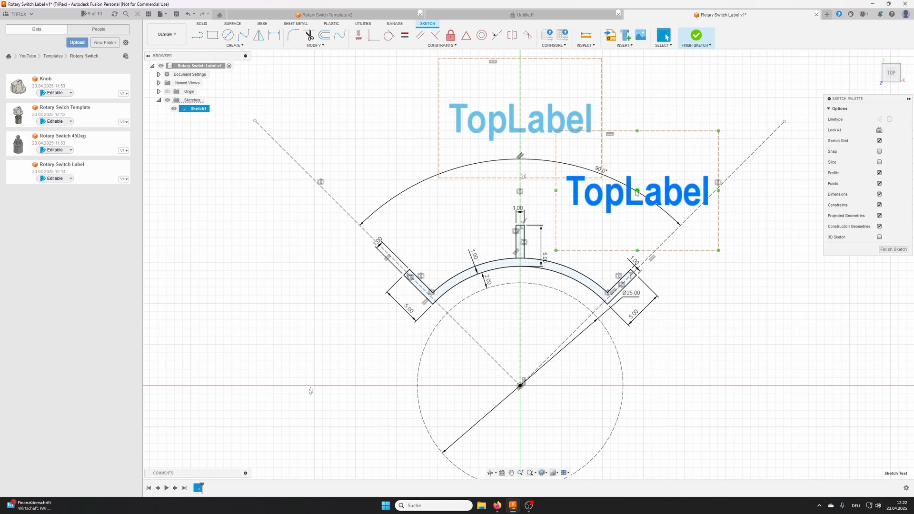
{"action": "left_click_drag", "start_coordinate": [630, 194], "coordinate": [520, 190]}
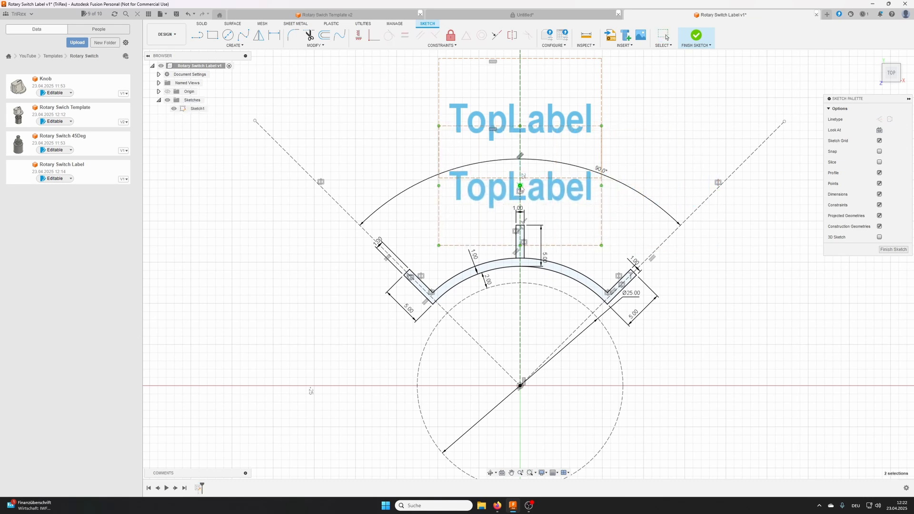
Check the Switching Panel reference and change the lower TopLabel copy's text to "NORM"
{"action": "left_click", "coordinate": [514, 199]}
{"action": "double_click", "coordinate": [512, 198]}
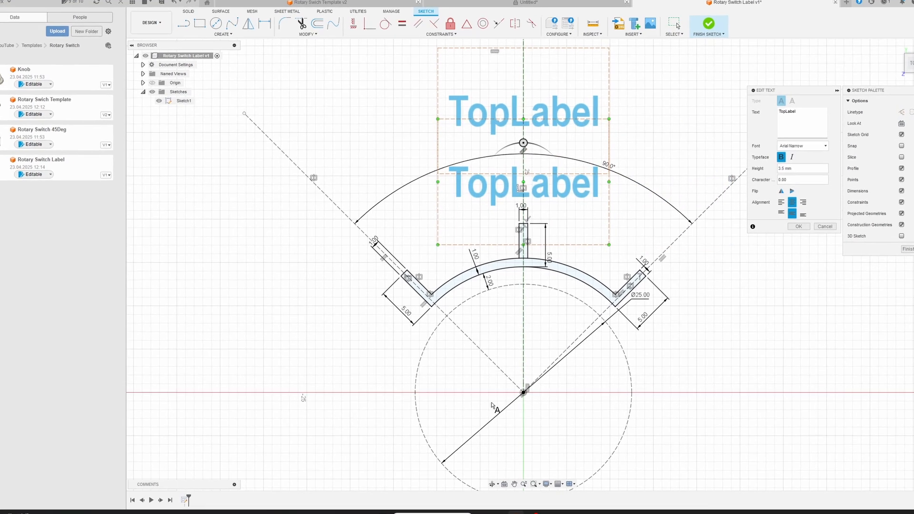
{"action": "left_click", "coordinate": [497, 506]}
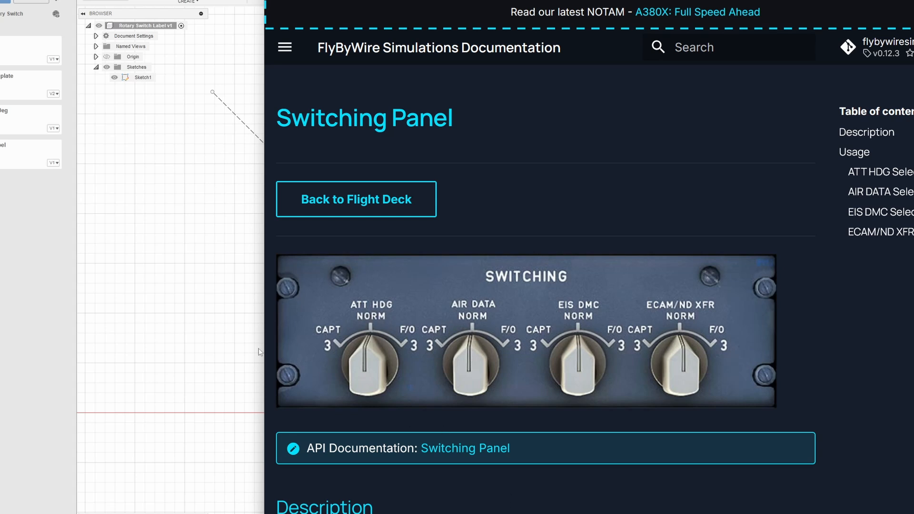
{"action": "left_click", "coordinate": [210, 324]}
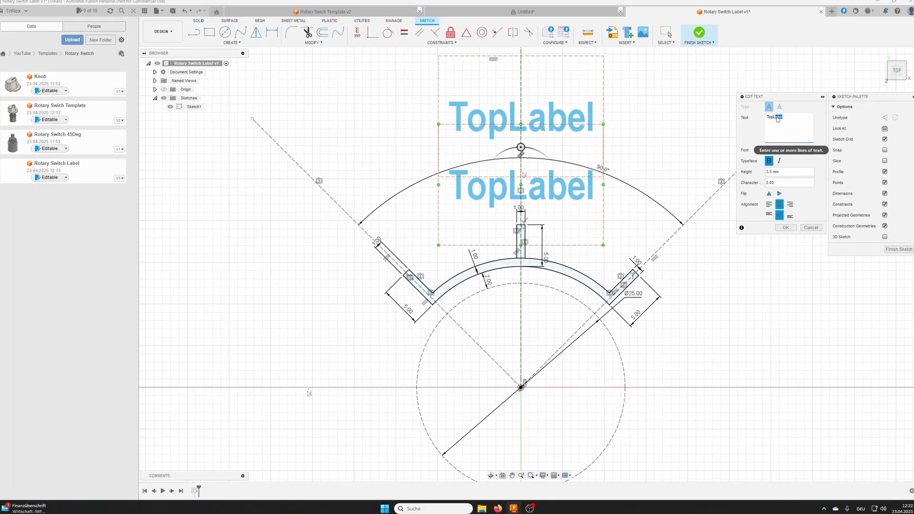
{"action": "type", "text": "NORM"}
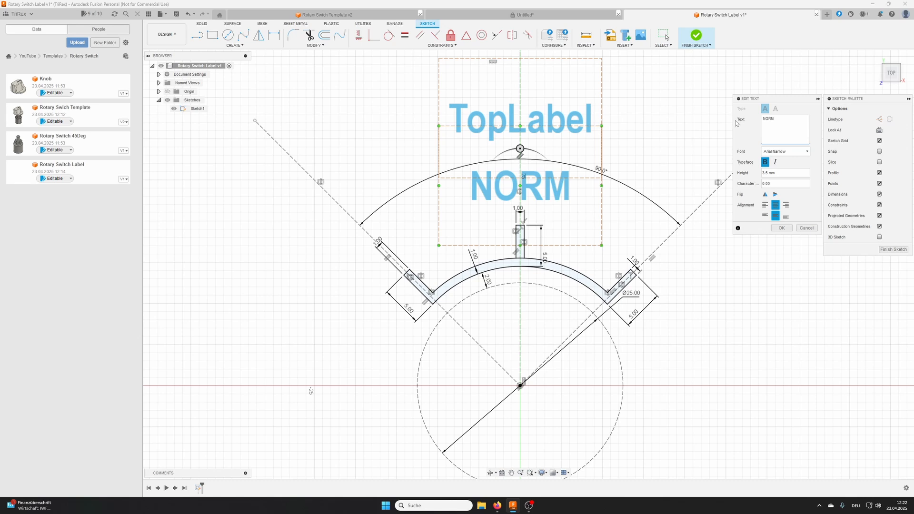
{"action": "left_click", "coordinate": [781, 228]}
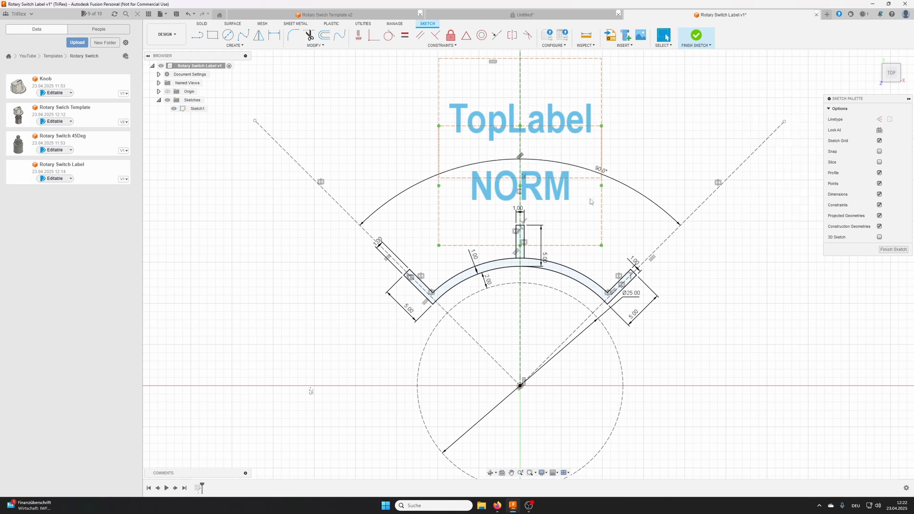
Duplicate the NORM text and place the copy above the left tab, about 22.3 mm left and 0.8 mm down
{"action": "left_click", "coordinate": [569, 191]}
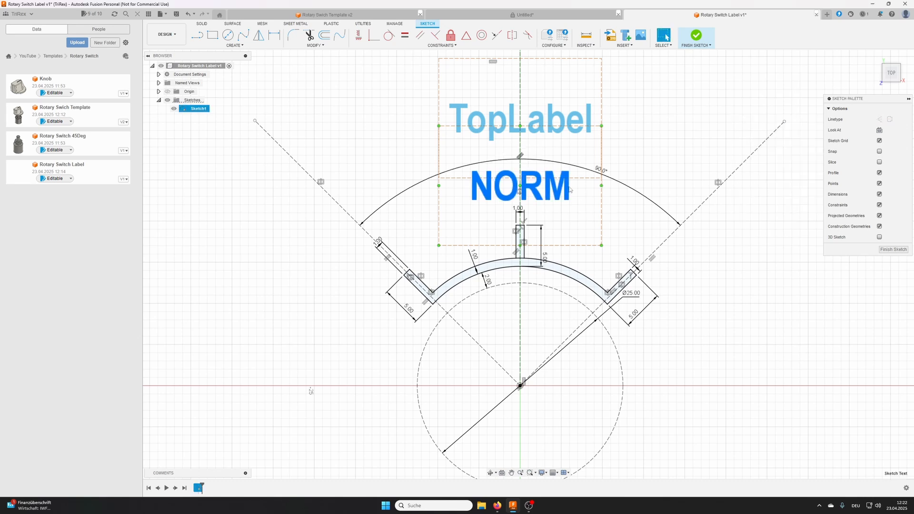
{"action": "key", "text": "m"}
{"action": "left_click_drag", "start_coordinate": [517, 191], "coordinate": [332, 198]}
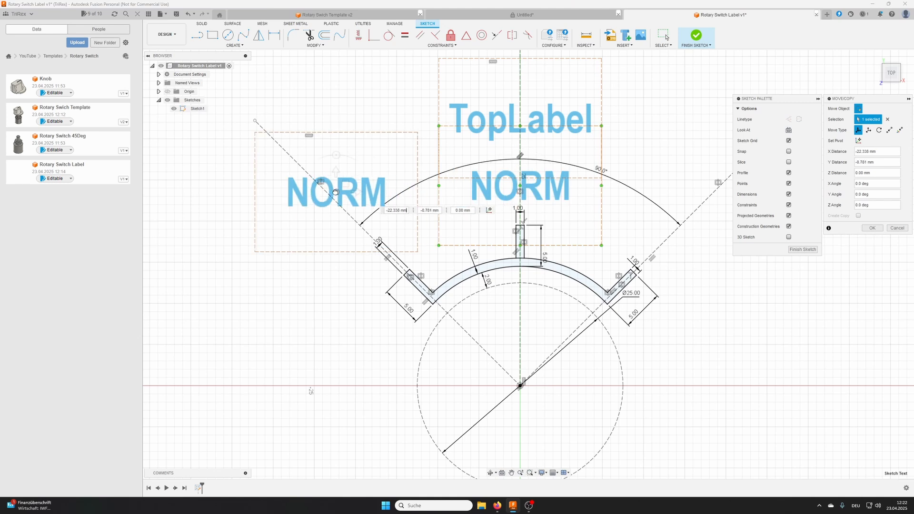
{"action": "left_click", "coordinate": [872, 230]}
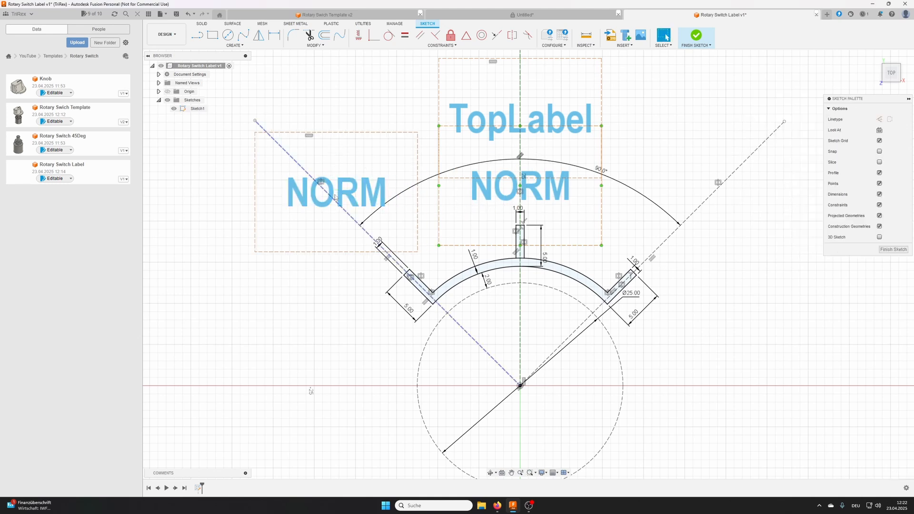
Duplicate the central NORM text and place the copy above the right tab, about 18.6 mm right and 4.4 mm down
{"action": "left_click", "coordinate": [505, 182]}
{"action": "key", "text": "m"}
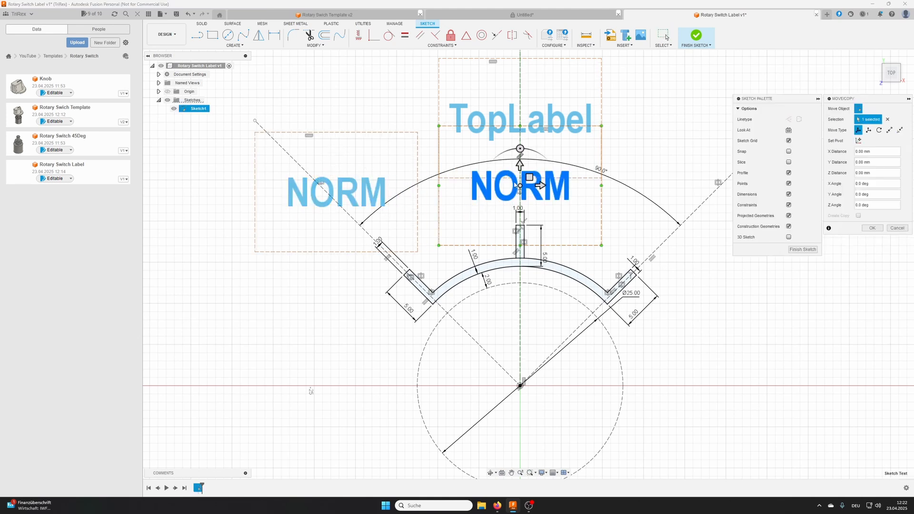
{"action": "left_click_drag", "start_coordinate": [520, 186], "coordinate": [672, 221]}
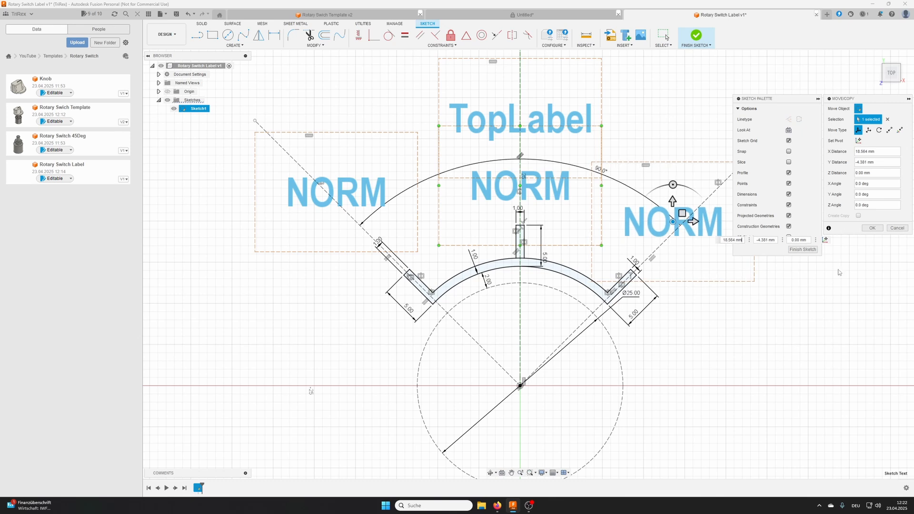
{"action": "left_click", "coordinate": [872, 228]}
Change the text of the NORM copy above the left tab to "CAPT"
{"action": "left_click", "coordinate": [336, 204]}
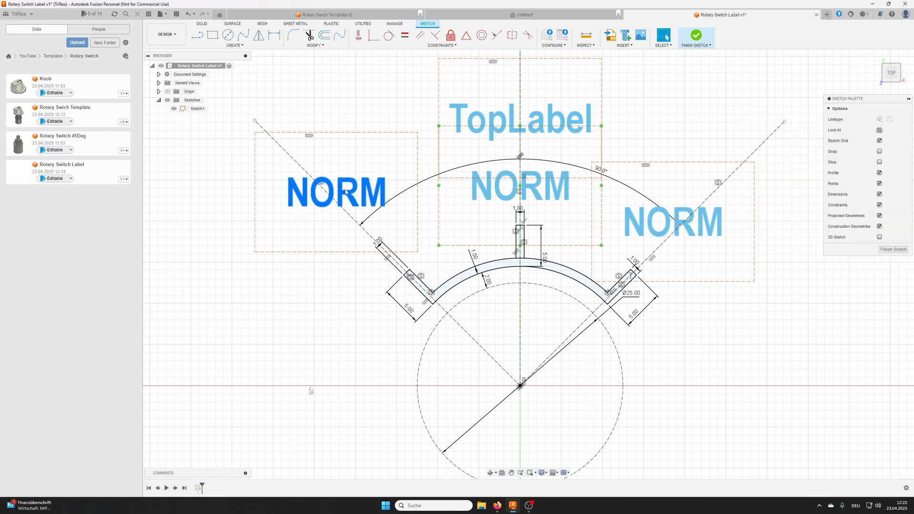
{"action": "double_click", "coordinate": [345, 193]}
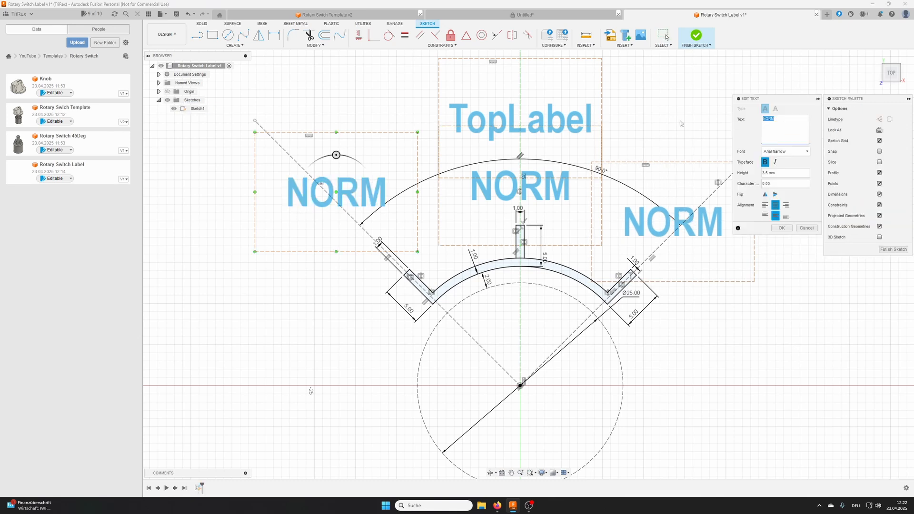
{"action": "type", "text": "CAPT"}
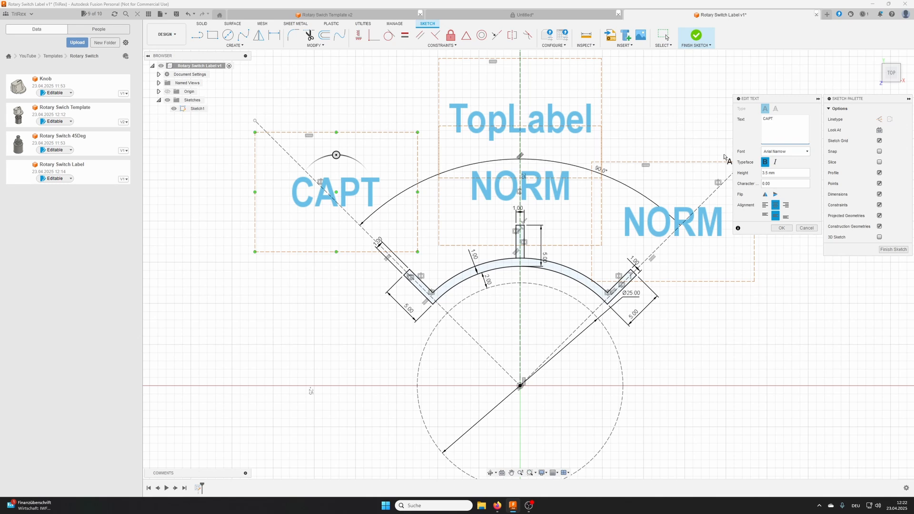
{"action": "left_click", "coordinate": [781, 228]}
Change the text of the NORM copy above the right tab to "F/O"
{"action": "double_click", "coordinate": [674, 221]}
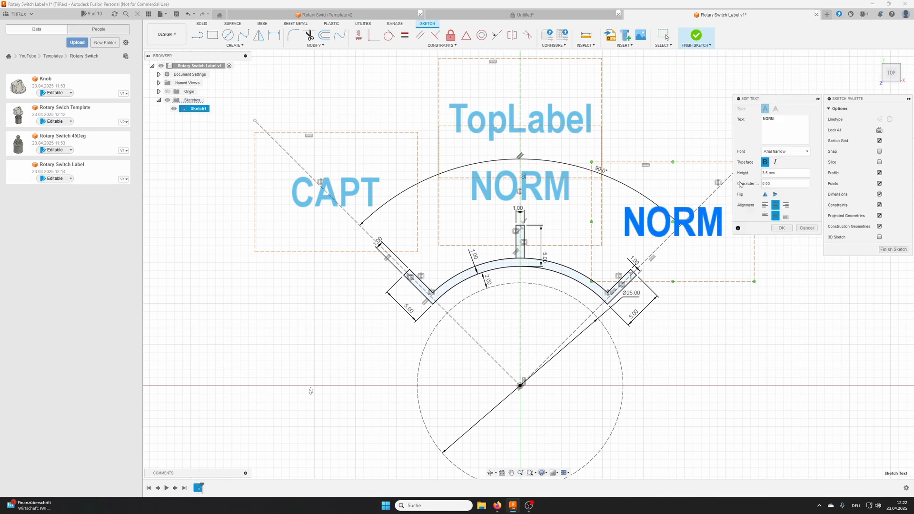
{"action": "left_click_drag", "start_coordinate": [778, 127], "coordinate": [758, 121]}
{"action": "type", "text": "F/"}
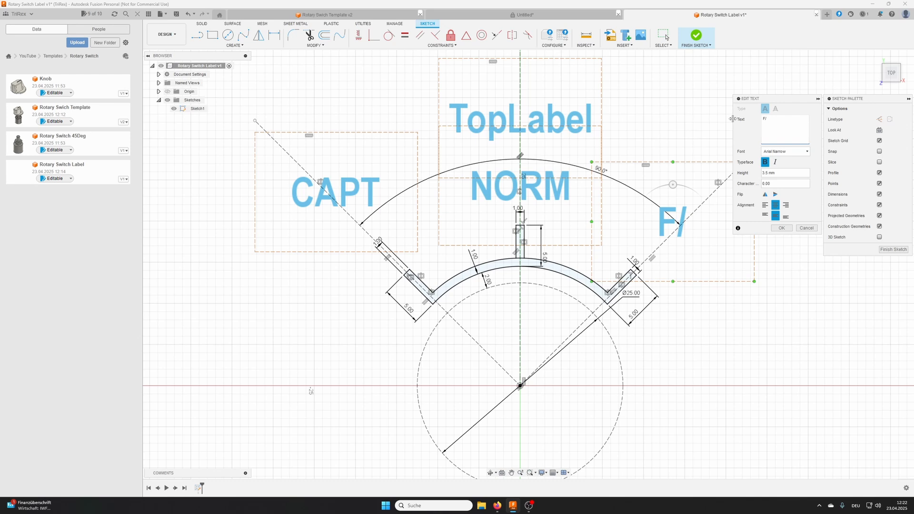
{"action": "type", "text": "O"}
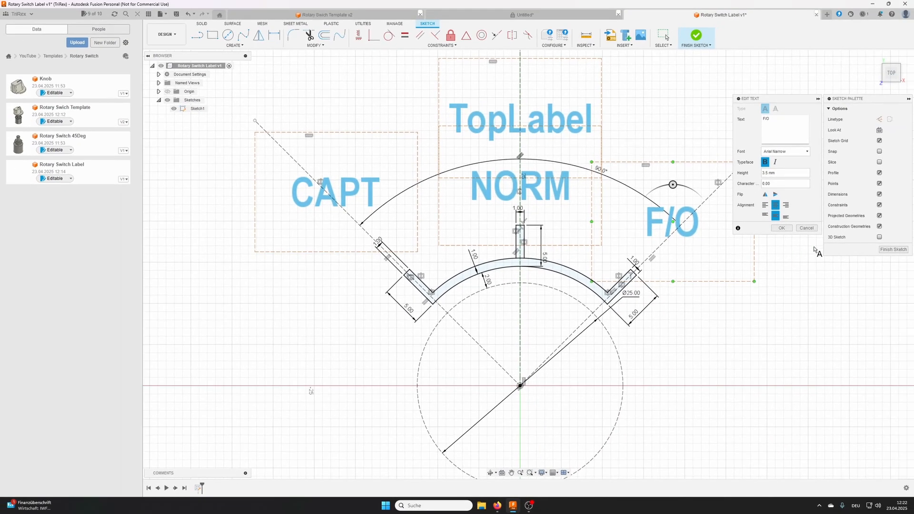
{"action": "left_click", "coordinate": [788, 228]}
{"action": "left_click", "coordinate": [530, 172]}
{"action": "key", "text": "m"}
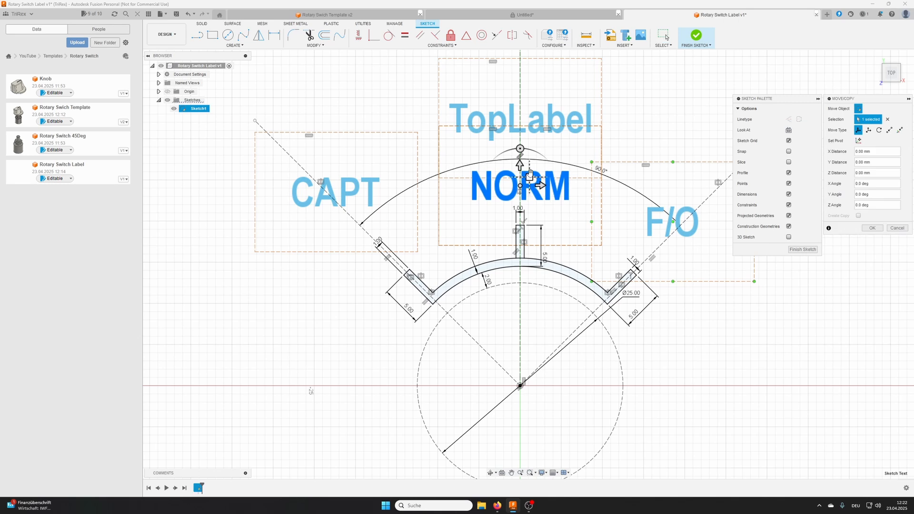
{"action": "left_click_drag", "start_coordinate": [519, 185], "coordinate": [607, 280]}
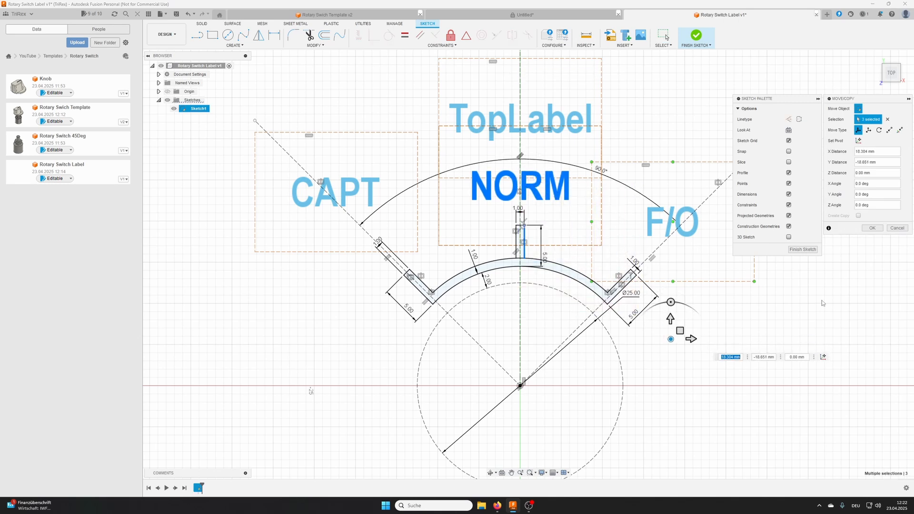
{"action": "key", "text": "Escape"}
Duplicate the central NORM text about 22.1 mm right and 20.3 mm down, and change the copy's text to "3"
{"action": "left_click", "coordinate": [524, 175]}
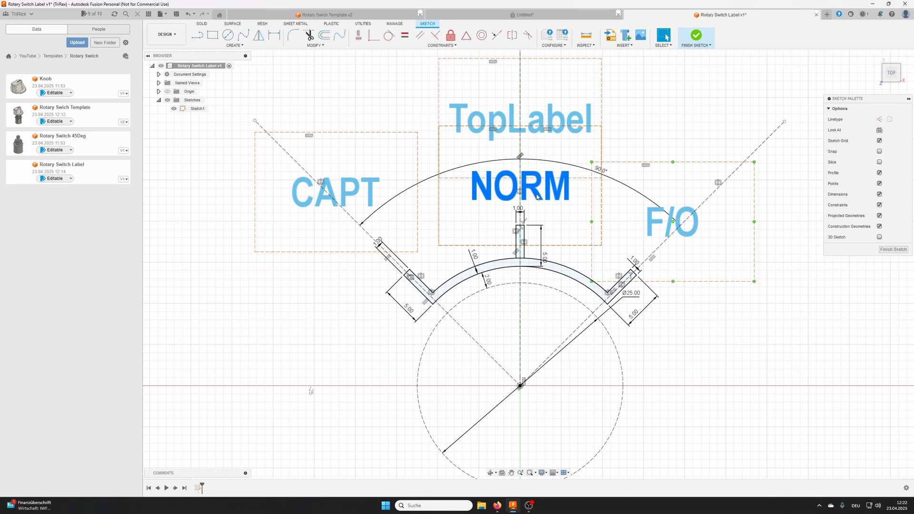
{"action": "key", "text": "m"}
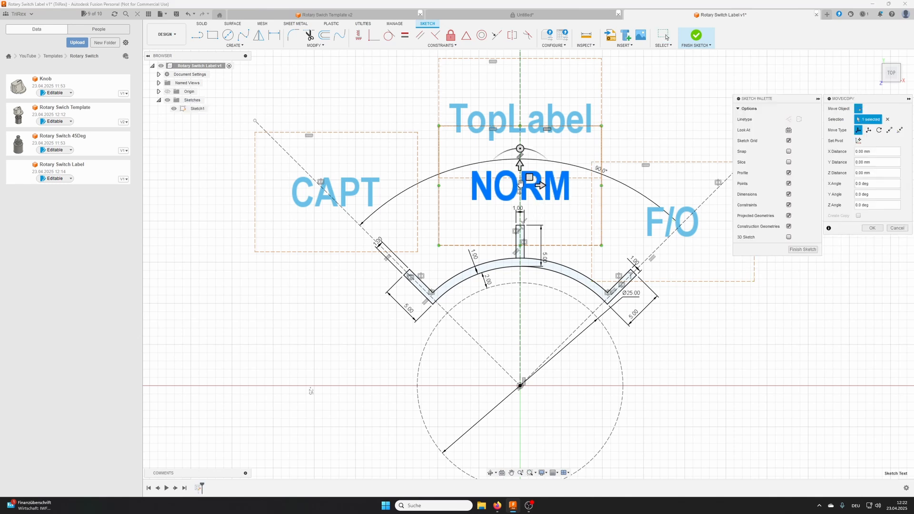
{"action": "left_click_drag", "start_coordinate": [521, 182], "coordinate": [702, 349]}
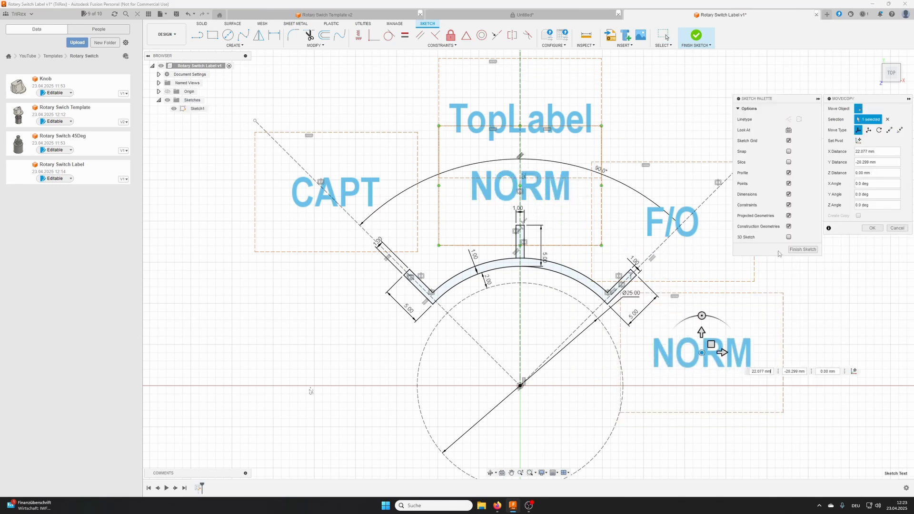
{"action": "left_click", "coordinate": [872, 228]}
{"action": "double_click", "coordinate": [695, 352]}
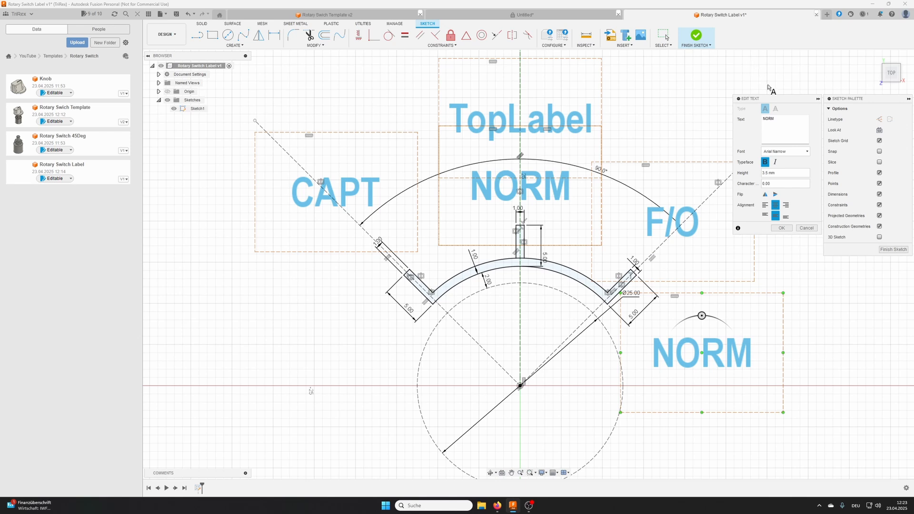
{"action": "double_click", "coordinate": [771, 119]}
{"action": "type", "text": "3"}
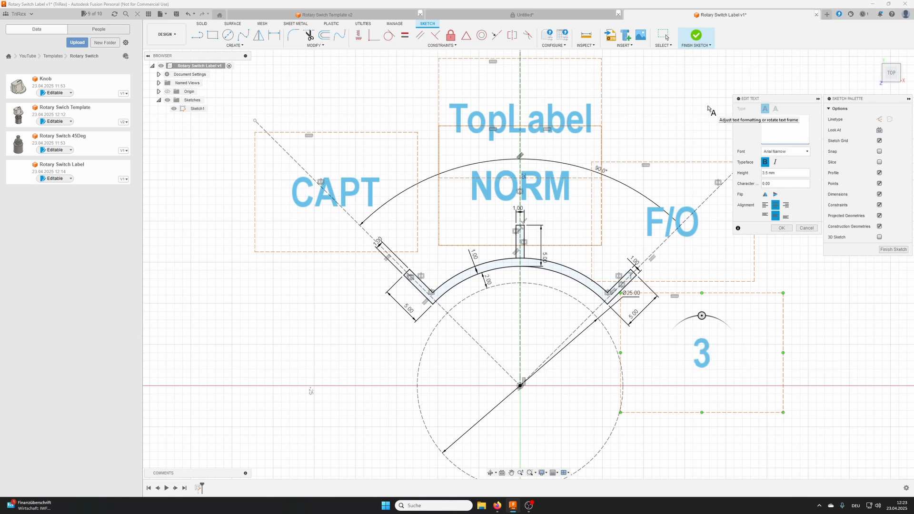
{"action": "left_click", "coordinate": [781, 228]}
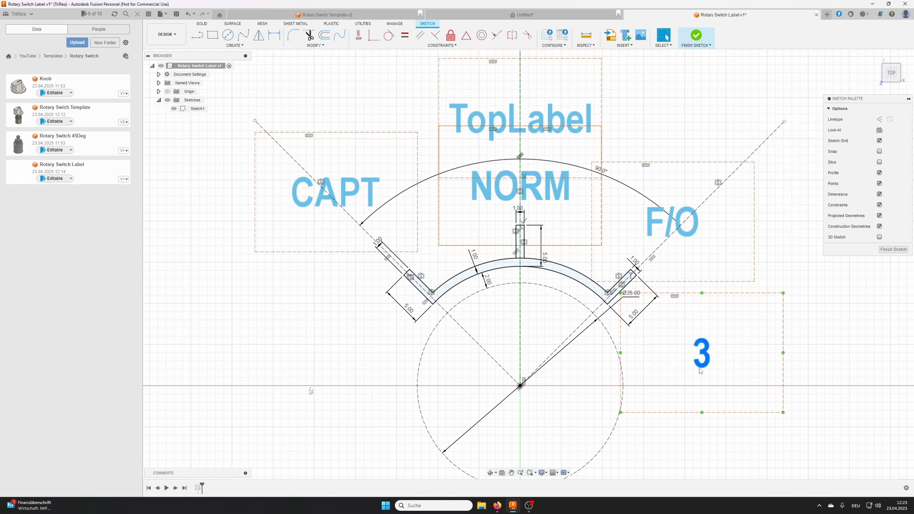
Duplicate the "3" text about 41.9 mm to the left, and shift the original slightly up and left below the right tab
{"action": "left_click", "coordinate": [707, 363]}
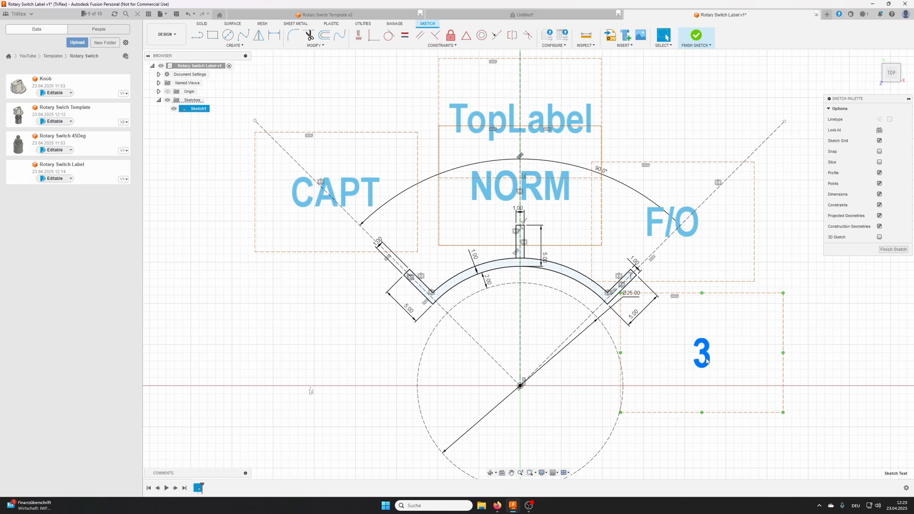
{"action": "key", "text": "m"}
{"action": "left_click_drag", "start_coordinate": [702, 352], "coordinate": [356, 350]}
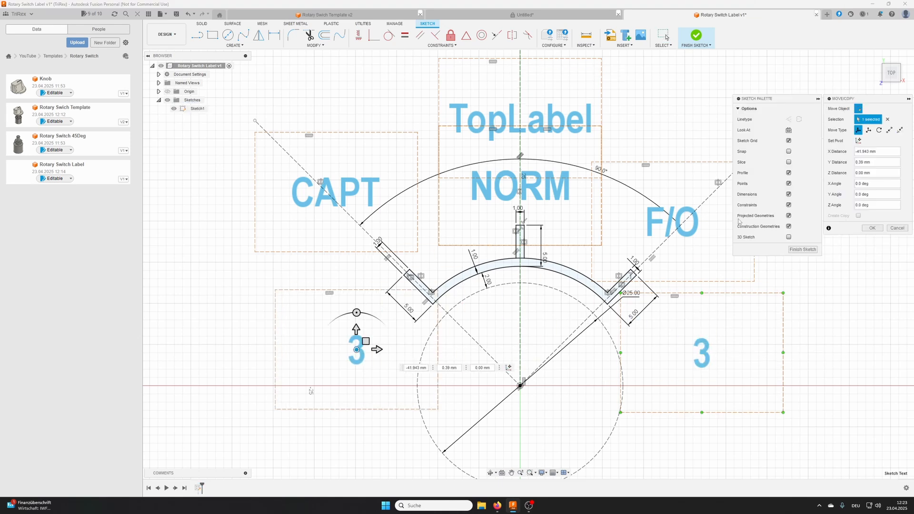
{"action": "left_click", "coordinate": [872, 228]}
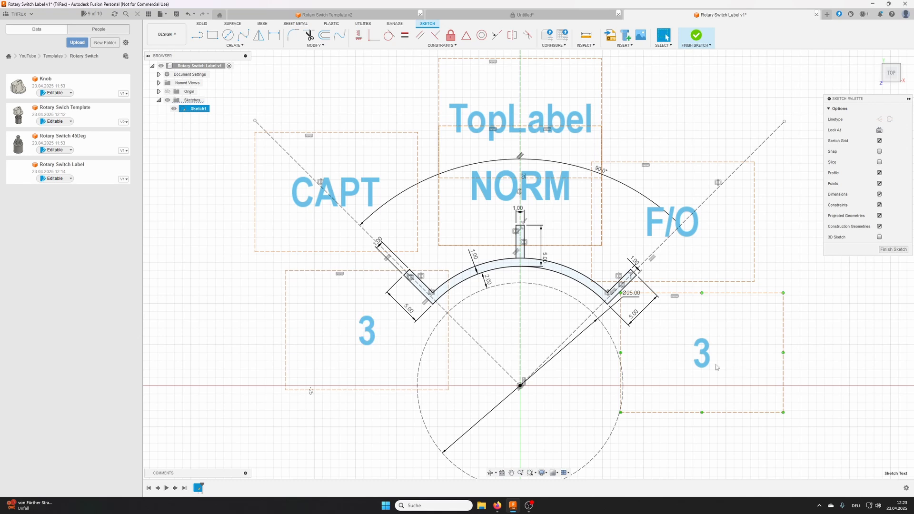
{"action": "left_click_drag", "start_coordinate": [701, 351], "coordinate": [679, 329]}
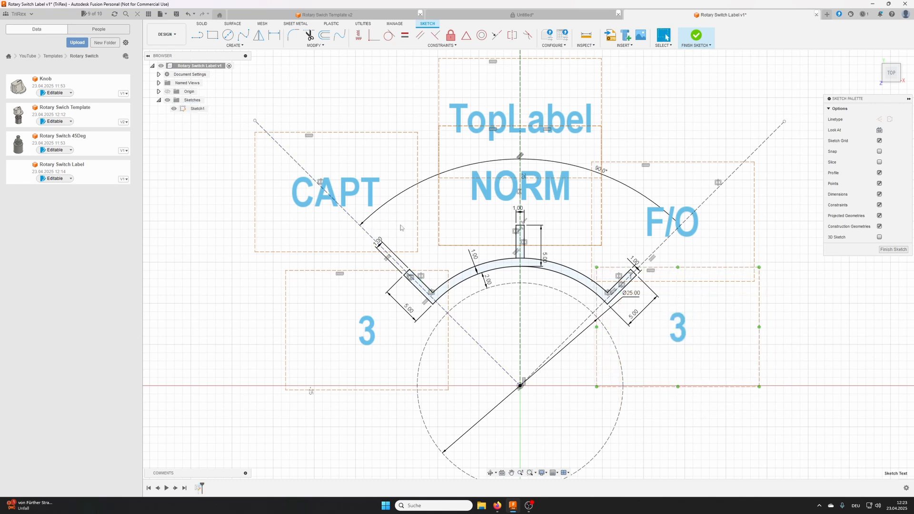
Draw a horizontal construction line about 68.4 mm long across the two "3" texts, just above the sketch origin
{"action": "left_click", "coordinate": [504, 175]}
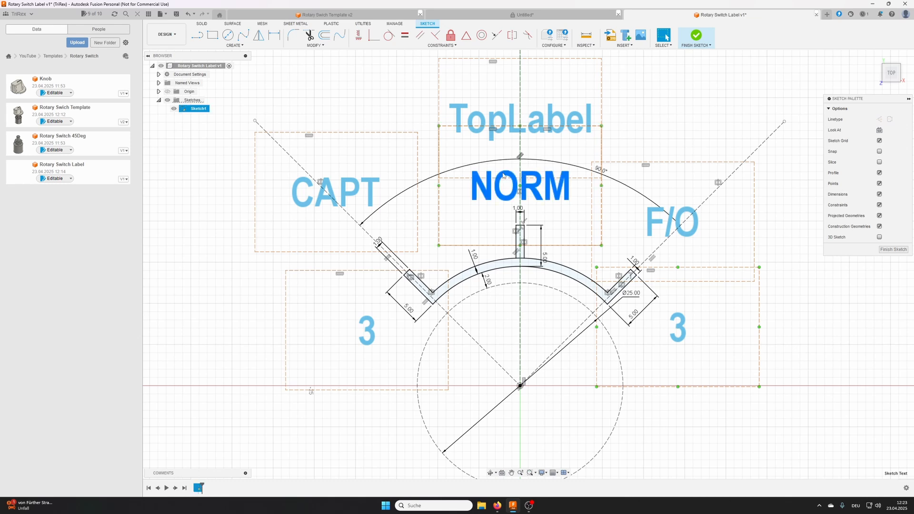
{"action": "left_click", "coordinate": [355, 101]}
{"action": "left_click", "coordinate": [197, 35]}
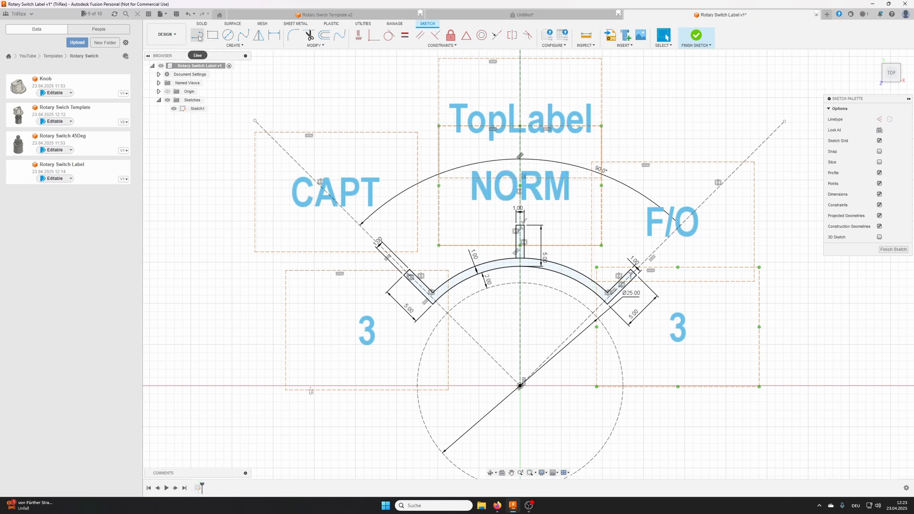
{"action": "left_click", "coordinate": [880, 119]}
{"action": "left_click", "coordinate": [255, 343]}
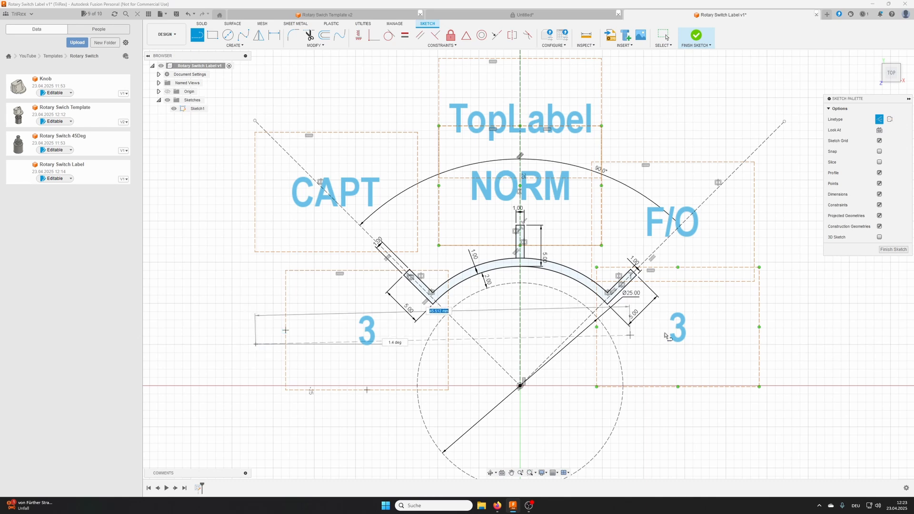
{"action": "left_click", "coordinate": [819, 344]}
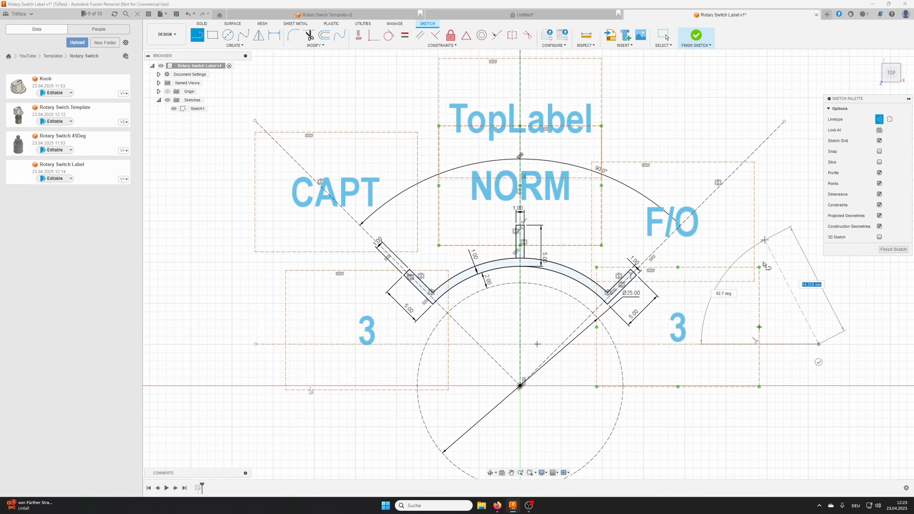
{"action": "left_click", "coordinate": [818, 361]}
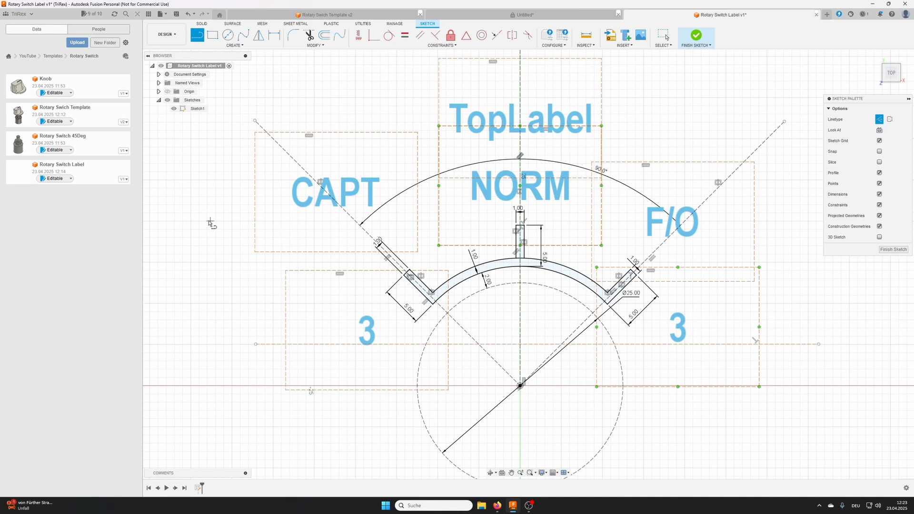
Draw a second horizontal construction line about 75.1 mm long at the level of the F/O text and the top tab's upper end
{"action": "left_click", "coordinate": [192, 227]}
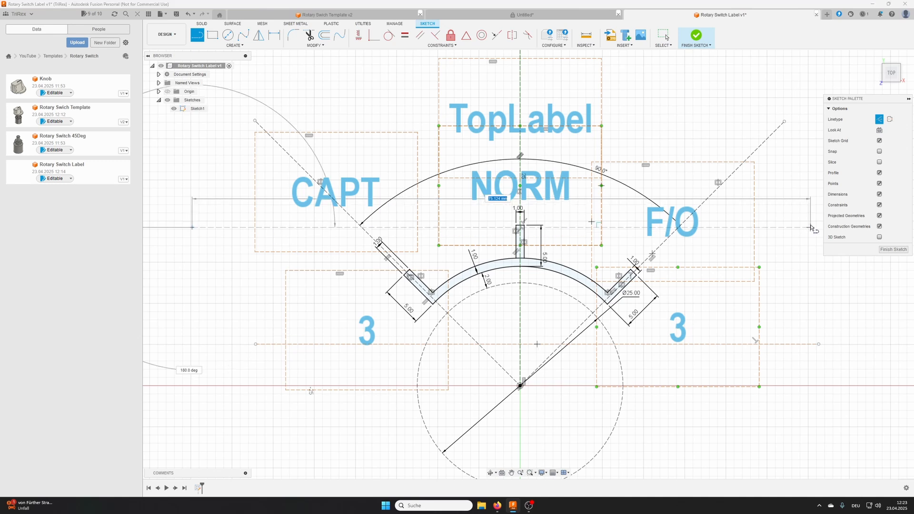
{"action": "left_click", "coordinate": [810, 227]}
{"action": "left_click", "coordinate": [810, 246]}
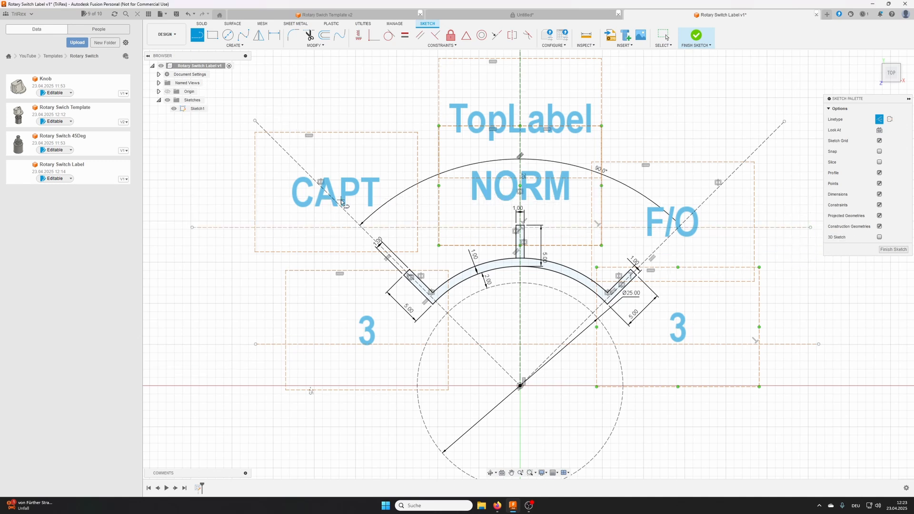
{"action": "key", "text": "Escape"}
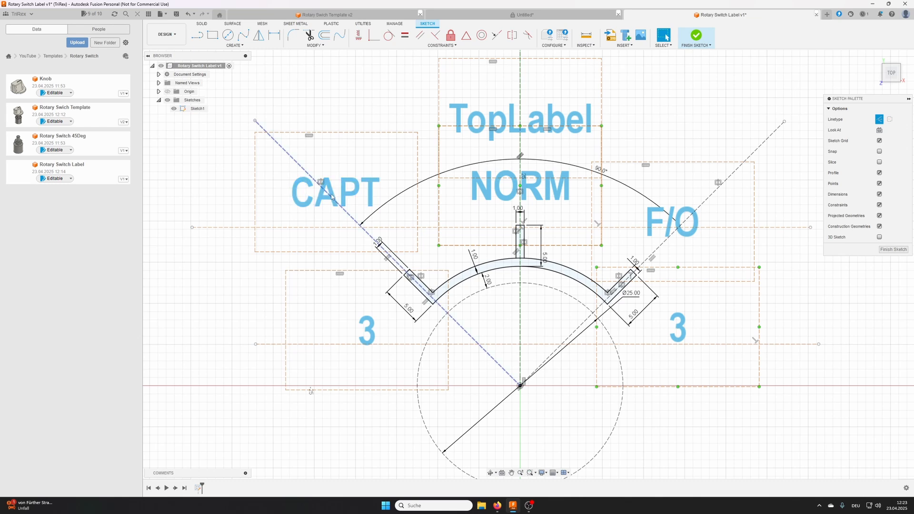
Snap the centres of the CAPT and F/O texts onto the upper horizontal construction line and move it down to the arc band's ends
{"action": "mouse_move", "coordinate": [336, 193]}
{"action": "left_mouse_down"}
{"action": "mouse_move", "coordinate": [318, 214]}
{"action": "mouse_move", "coordinate": [329, 229]}
{"action": "left_mouse_up"}
{"action": "left_click", "coordinate": [697, 225]}
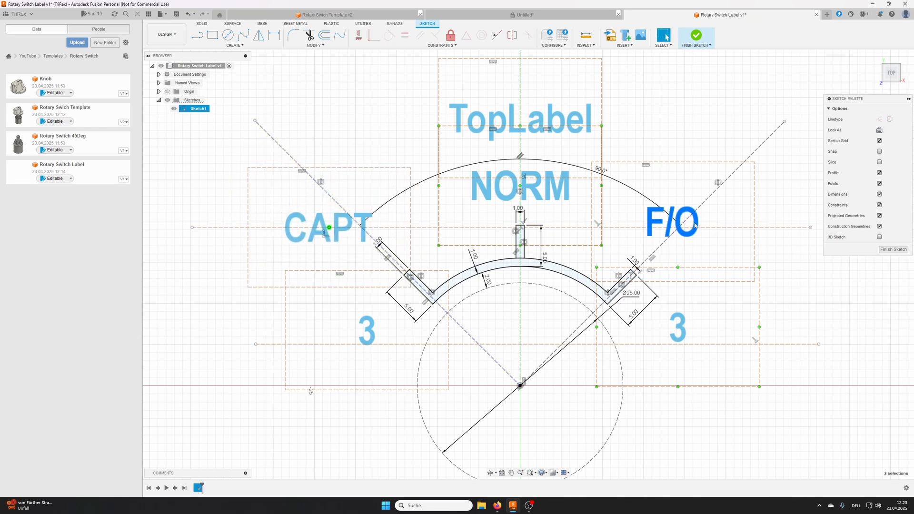
{"action": "left_click_drag", "start_coordinate": [672, 223], "coordinate": [730, 229]}
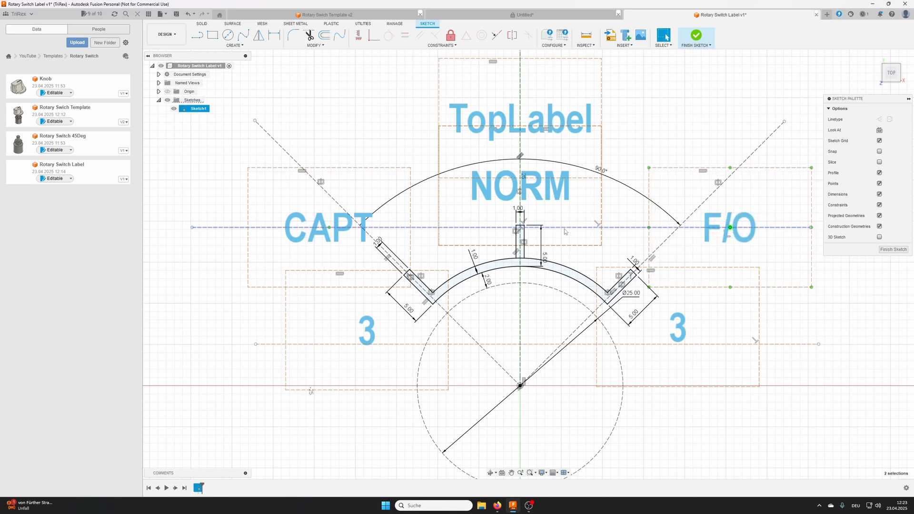
{"action": "left_click_drag", "start_coordinate": [564, 231], "coordinate": [571, 303]}
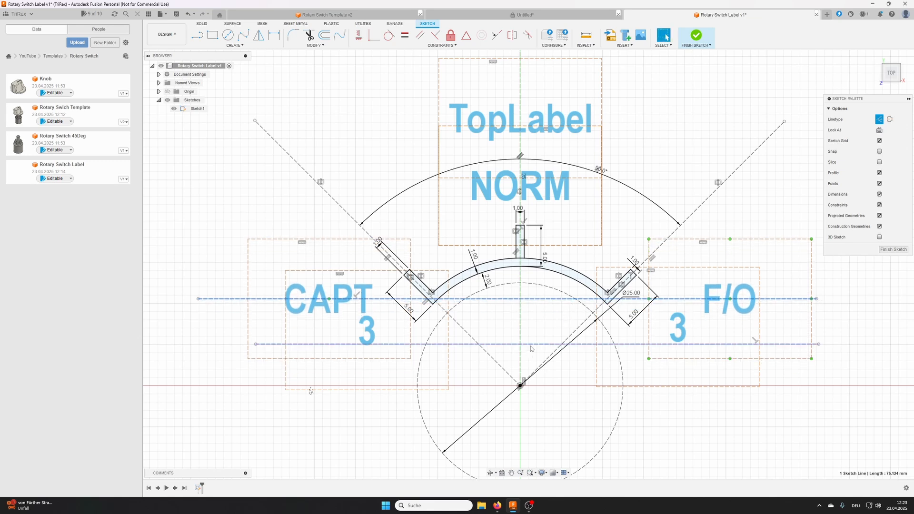
Snap the centres of both "3" texts onto the lower horizontal construction line and move the line down to just below the origin
{"action": "left_click_drag", "start_coordinate": [534, 346], "coordinate": [534, 355]}
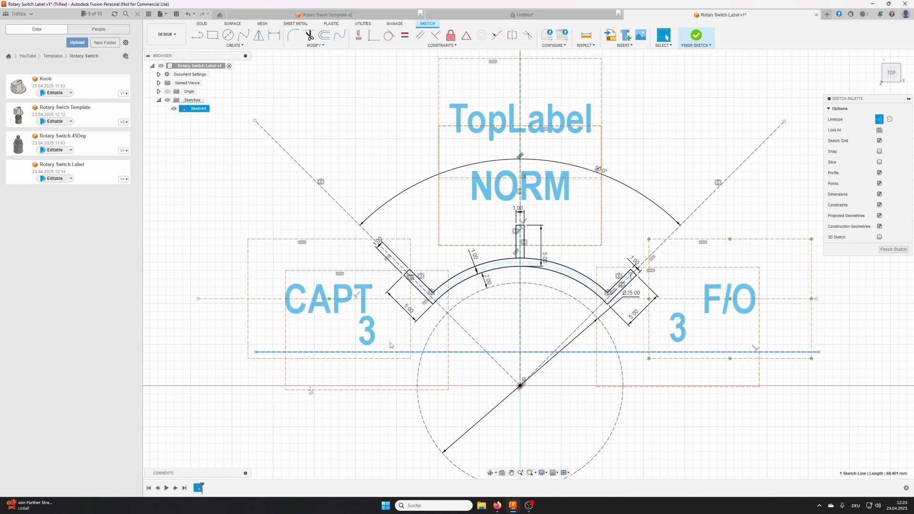
{"action": "left_click", "coordinate": [372, 336]}
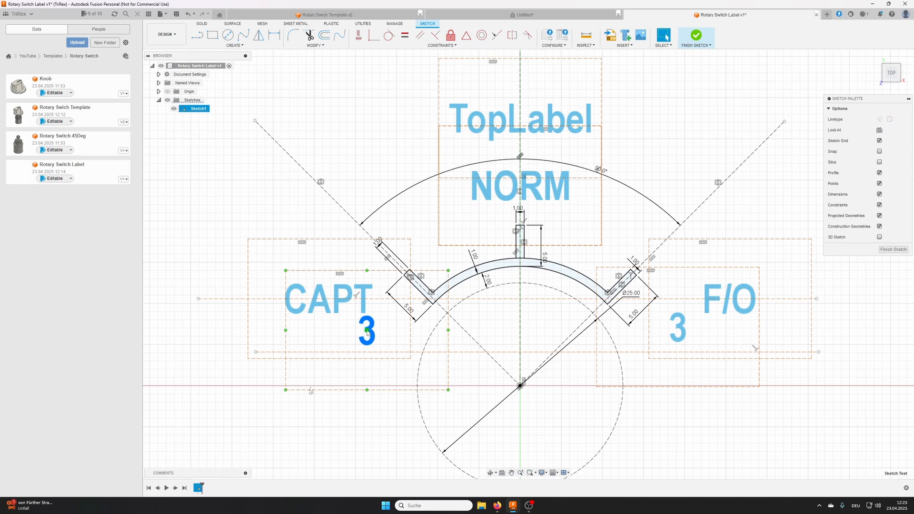
{"action": "mouse_move", "coordinate": [367, 329]}
{"action": "left_mouse_down"}
{"action": "mouse_move", "coordinate": [398, 351]}
{"action": "mouse_move", "coordinate": [391, 377]}
{"action": "mouse_move", "coordinate": [364, 352]}
{"action": "left_mouse_up"}
{"action": "left_click", "coordinate": [685, 334]}
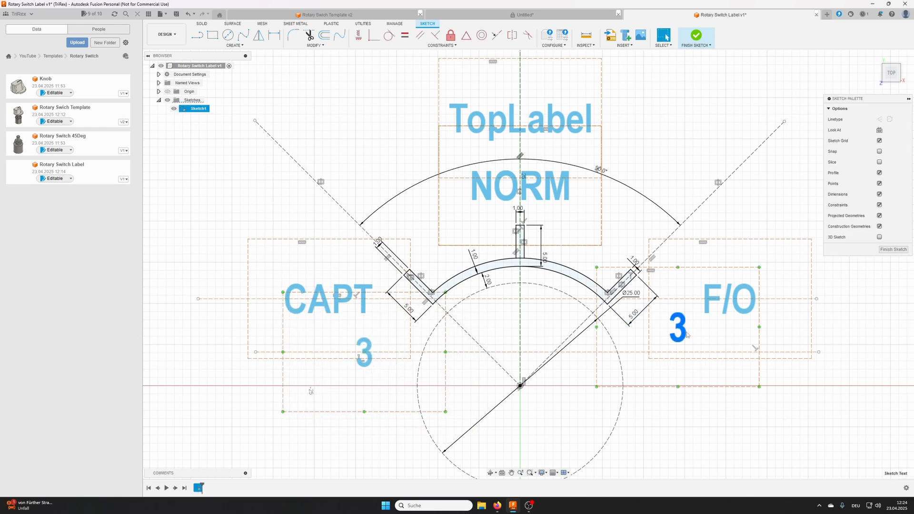
{"action": "mouse_move", "coordinate": [678, 327]}
{"action": "left_mouse_down"}
{"action": "mouse_move", "coordinate": [709, 351]}
{"action": "mouse_move", "coordinate": [697, 353]}
{"action": "left_mouse_up"}
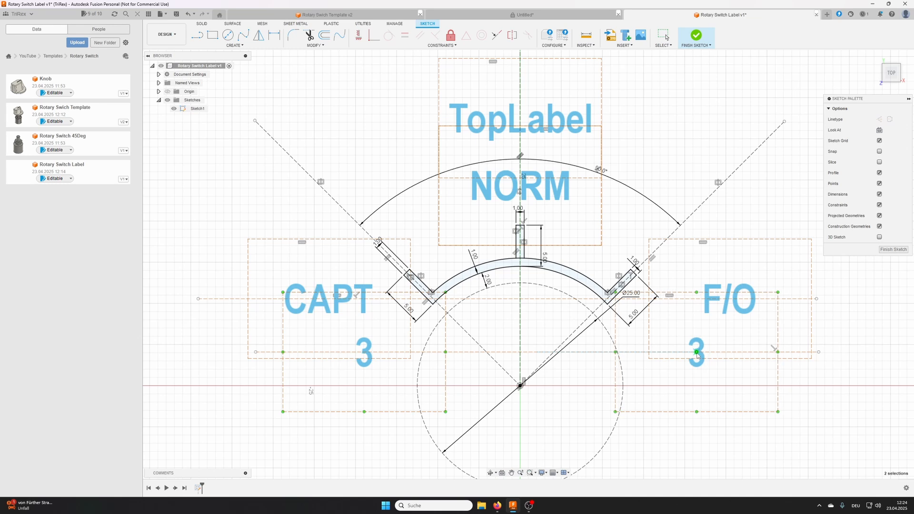
{"action": "left_click_drag", "start_coordinate": [531, 354], "coordinate": [517, 398]}
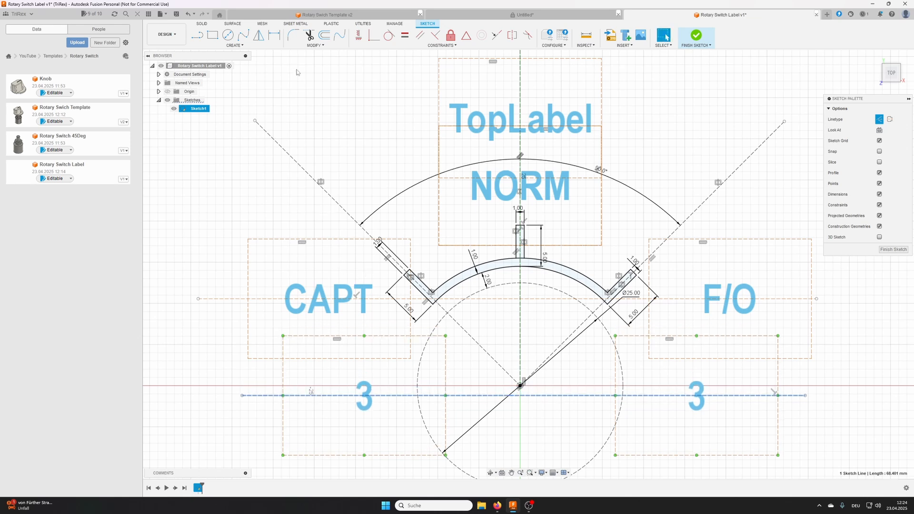
{"action": "left_click", "coordinate": [340, 299]}
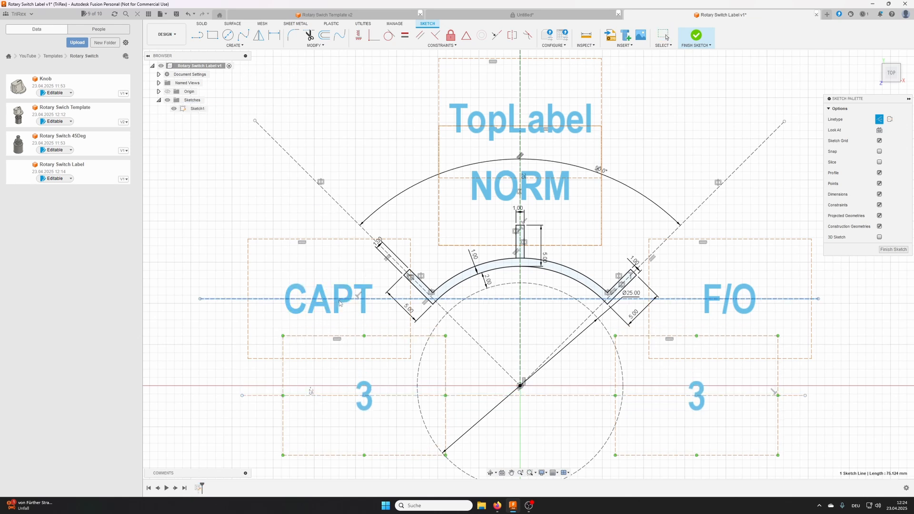
Move the CAPT and F/O texts inward along the upper horizontal construction line towards the arc band's ends
{"action": "left_click", "coordinate": [339, 302]}
{"action": "left_click_drag", "start_coordinate": [336, 293], "coordinate": [362, 292]}
{"action": "left_click", "coordinate": [678, 299]}
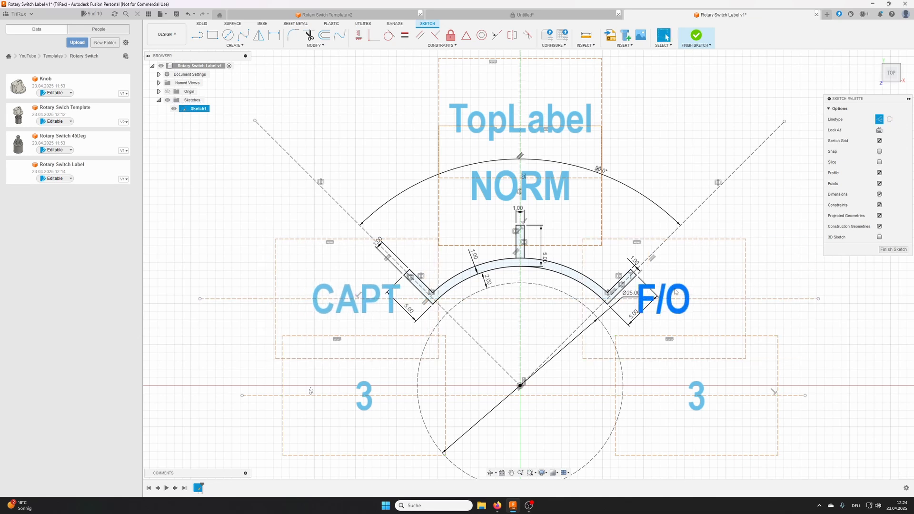
{"action": "left_click_drag", "start_coordinate": [676, 291], "coordinate": [707, 291]}
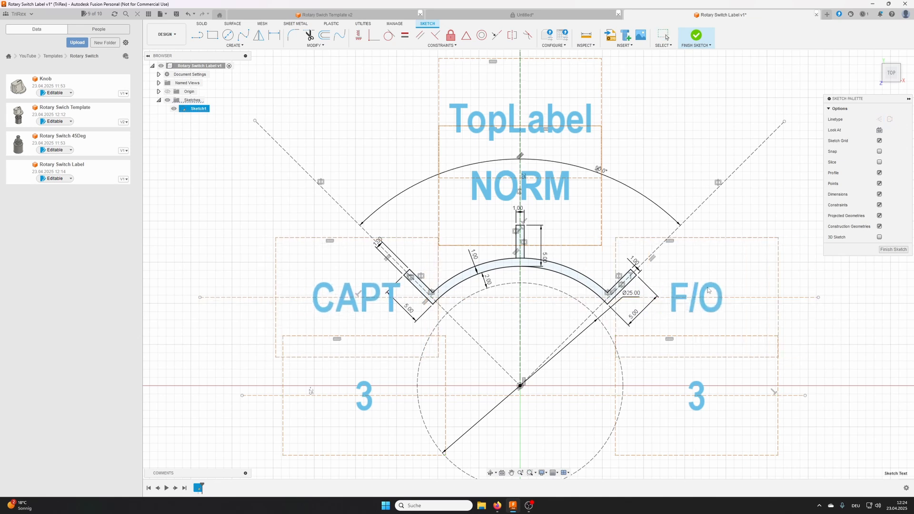
Draw vertical construction lines crossing the F/O and CAPT text boxes, the CAPT one about 29.7 mm long
{"action": "left_click", "coordinate": [197, 38]}
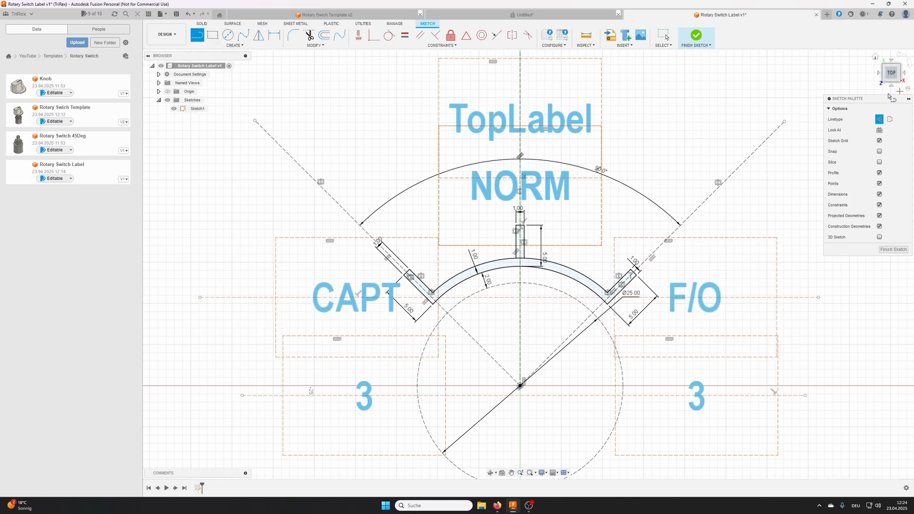
{"action": "left_click", "coordinate": [708, 211]}
{"action": "left_click", "coordinate": [708, 471]}
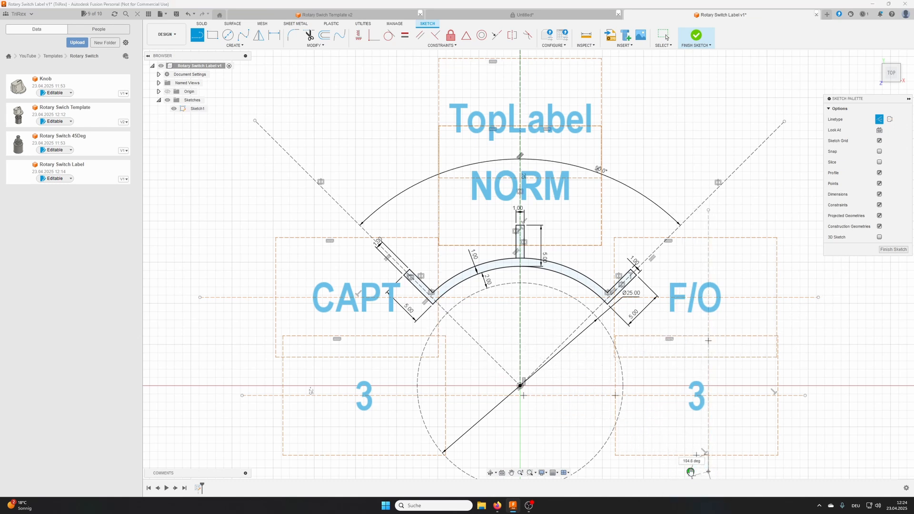
{"action": "key", "text": "Escape"}
{"action": "left_click", "coordinate": [335, 221]}
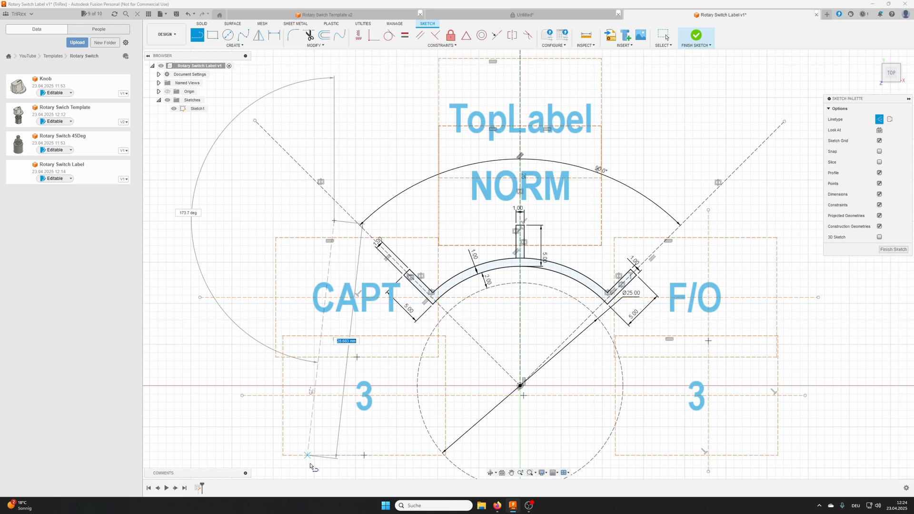
{"action": "left_click", "coordinate": [334, 465]}
{"action": "key", "text": "Escape"}
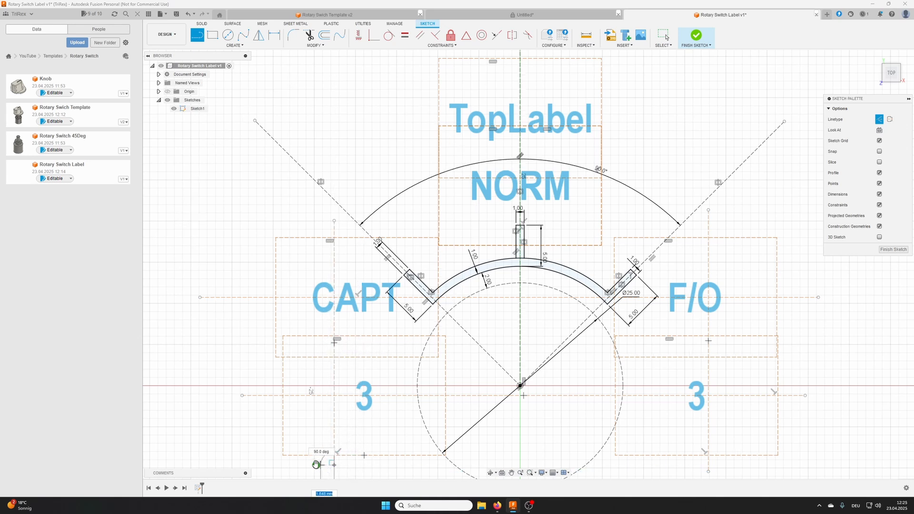
Make the two vertical construction lines at CAPT and F/O symmetric about the sketch's vertical centre line
{"action": "left_click", "coordinate": [514, 36]}
{"action": "left_click", "coordinate": [335, 325]}
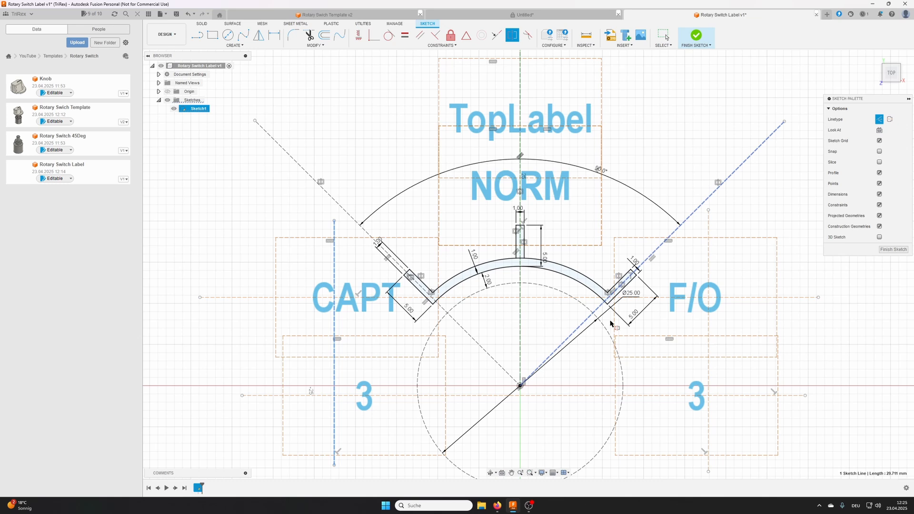
{"action": "left_click", "coordinate": [708, 326]}
{"action": "left_click", "coordinate": [520, 316]}
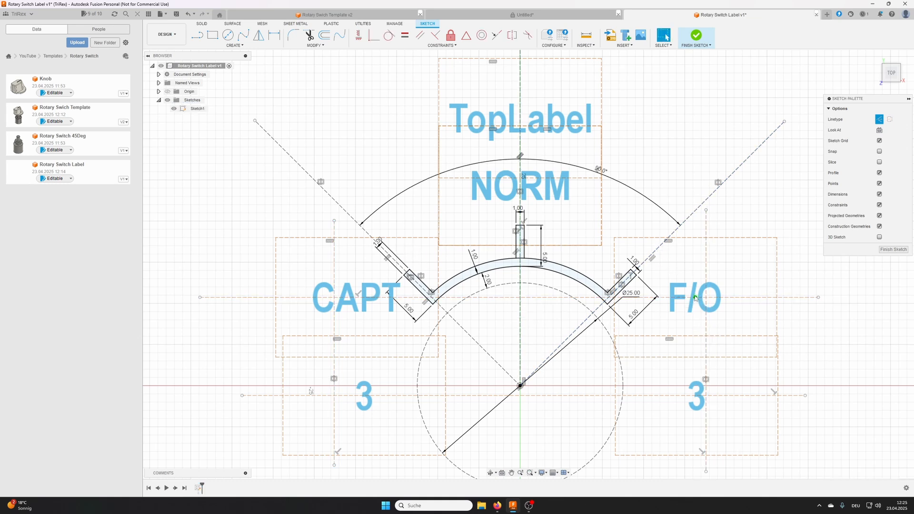
{"action": "key", "text": "Escape"}
Snap the centres of the F/O and CAPT texts onto their vertical construction lines and move the lines inward to about 20 mm from the centre
{"action": "left_click_drag", "start_coordinate": [695, 298], "coordinate": [705, 298]}
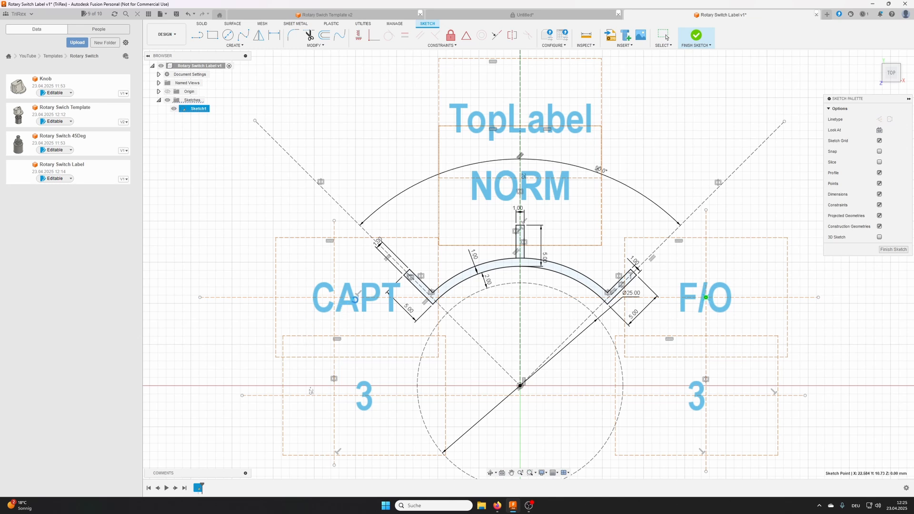
{"action": "left_click_drag", "start_coordinate": [358, 299], "coordinate": [335, 298]}
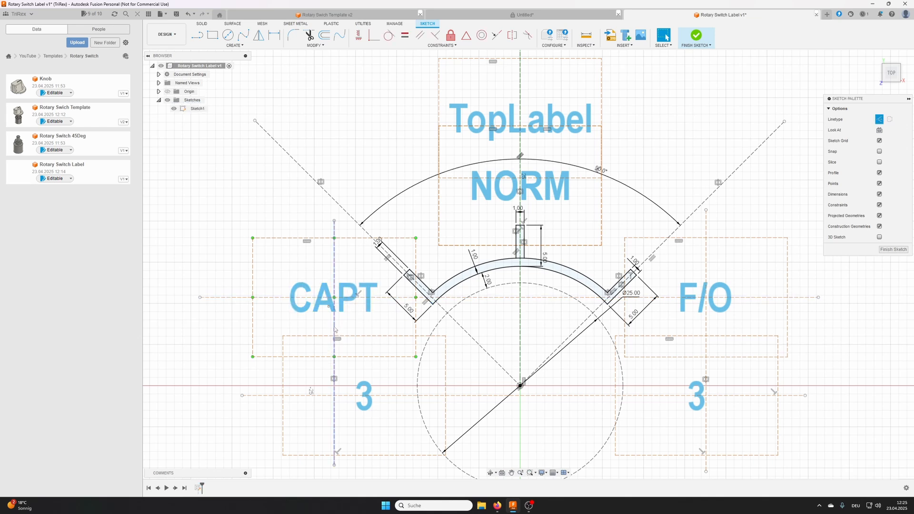
{"action": "left_click_drag", "start_coordinate": [334, 330], "coordinate": [359, 329]}
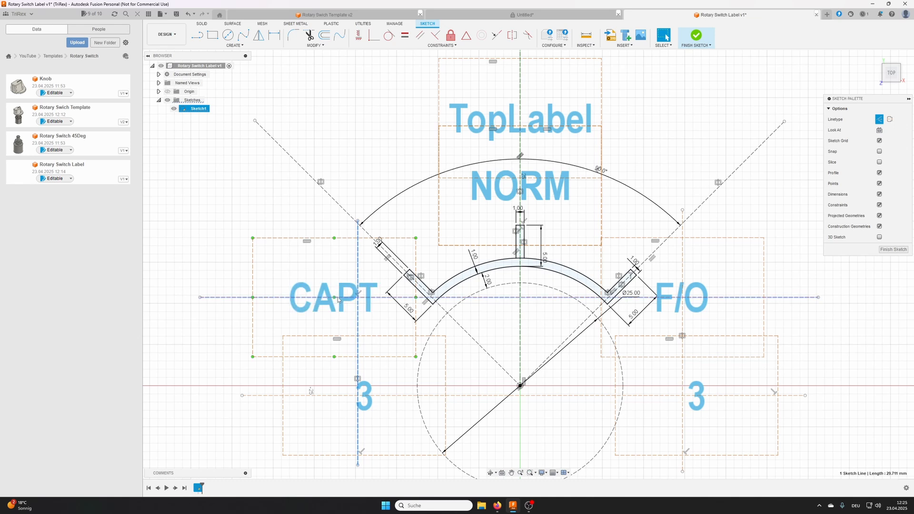
{"action": "left_click_drag", "start_coordinate": [341, 302], "coordinate": [358, 298]}
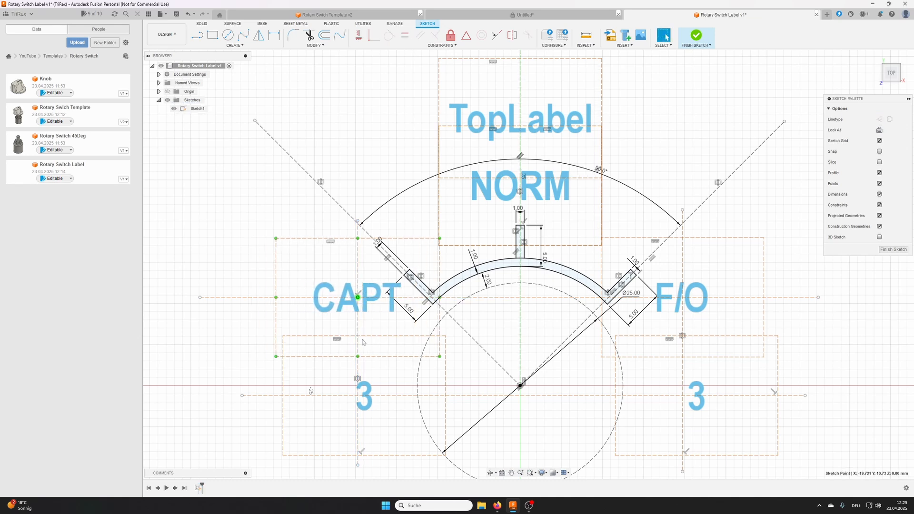
{"action": "mouse_move", "coordinate": [357, 331]}
{"action": "left_mouse_down"}
{"action": "mouse_move", "coordinate": [345, 330]}
{"action": "mouse_move", "coordinate": [363, 329]}
{"action": "mouse_move", "coordinate": [355, 328]}
{"action": "left_mouse_up"}
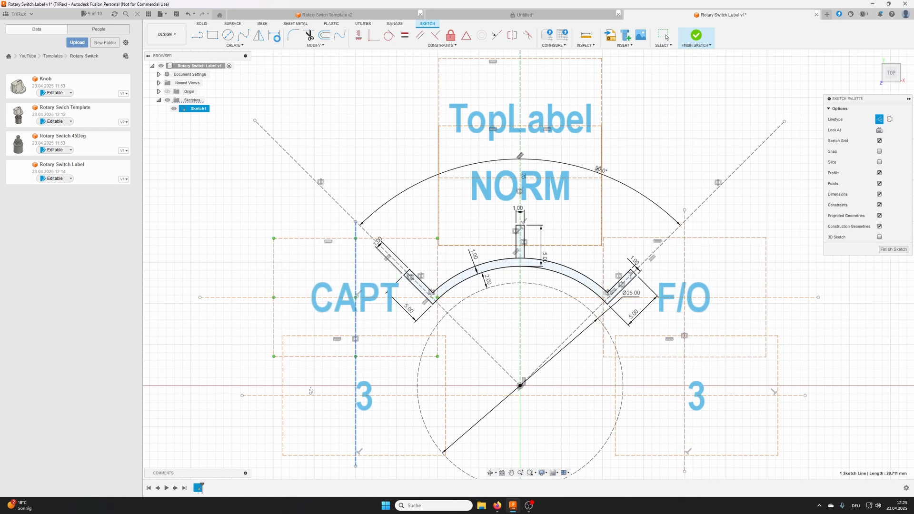
Dimension the distance between the CAPT and F/O vertical construction lines as 40 mm
{"action": "left_click", "coordinate": [274, 34]}
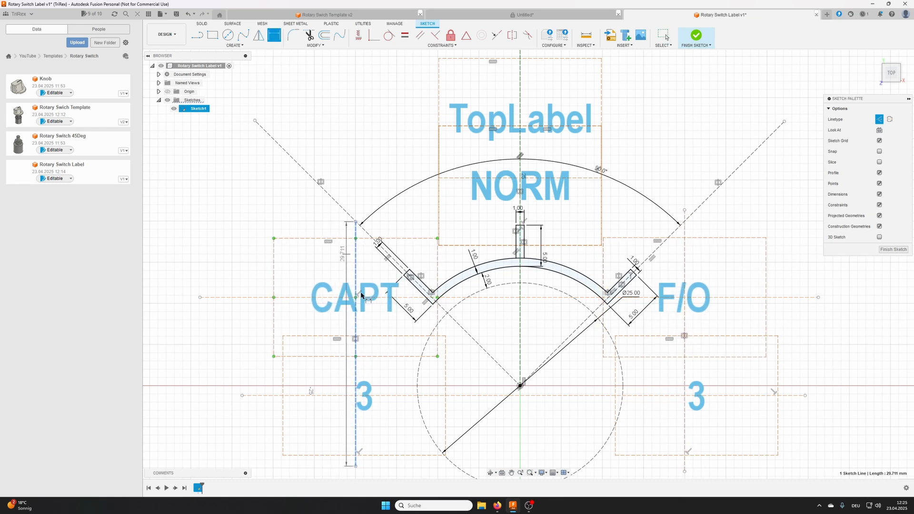
{"action": "left_click", "coordinate": [684, 333]}
{"action": "left_click", "coordinate": [611, 328]}
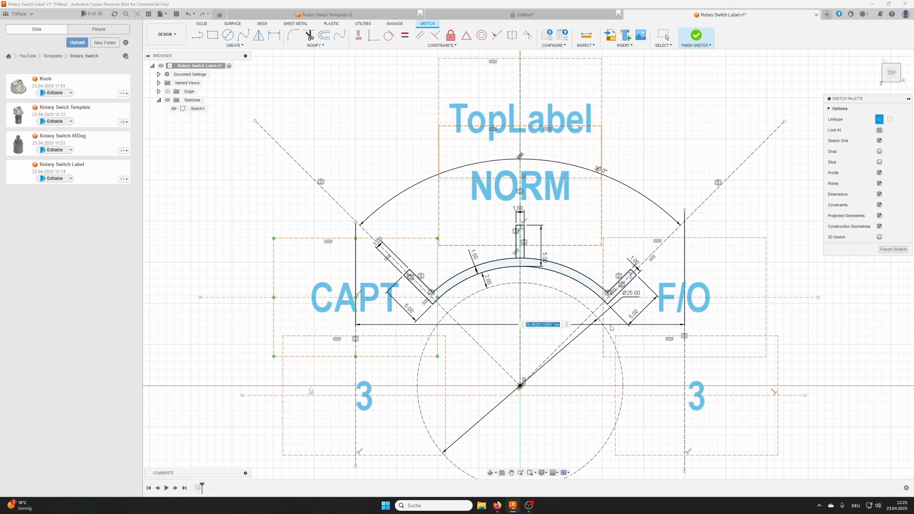
{"action": "type", "text": "40"}
{"action": "key", "text": "Return"}
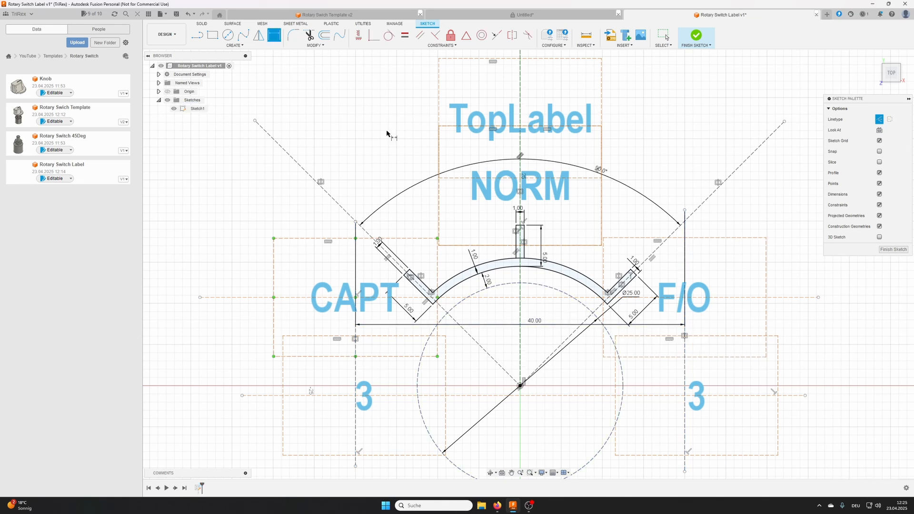
Dimension the upper horizontal construction line 10.5 mm above the sketch origin
{"action": "left_click", "coordinate": [519, 384]}
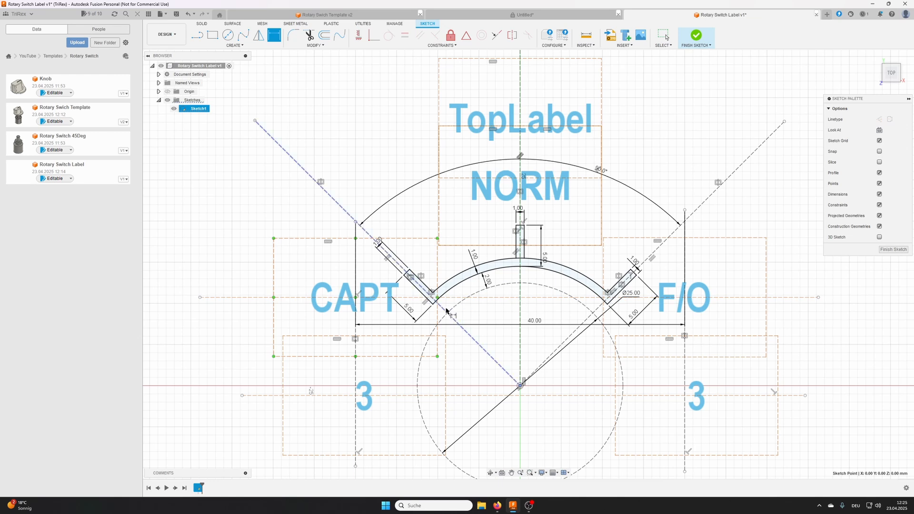
{"action": "left_click", "coordinate": [462, 298]}
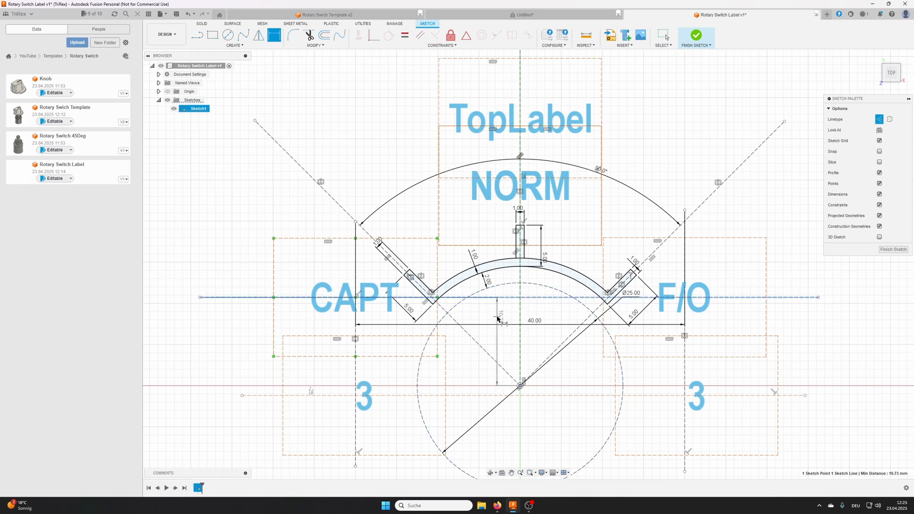
{"action": "left_click", "coordinate": [498, 315]}
{"action": "type", "text": "1"}
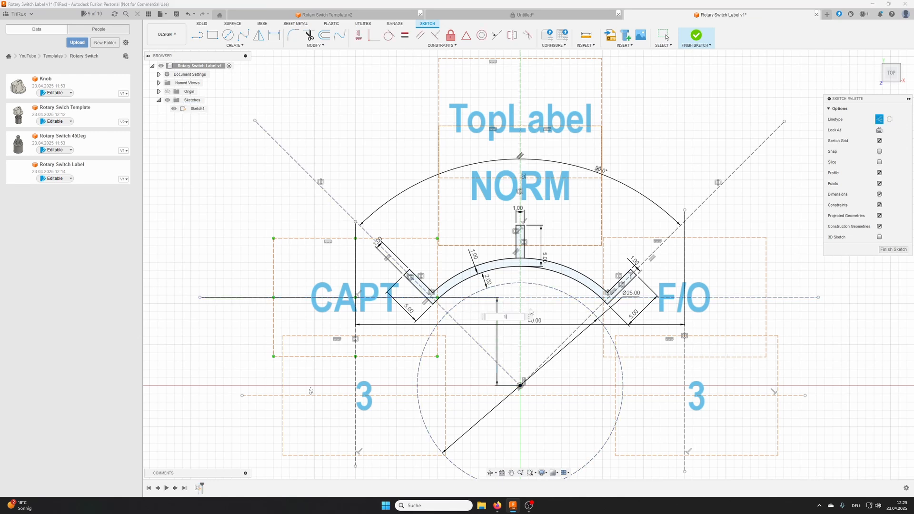
{"action": "type", "text": "0.5"}
{"action": "key", "text": "Return"}
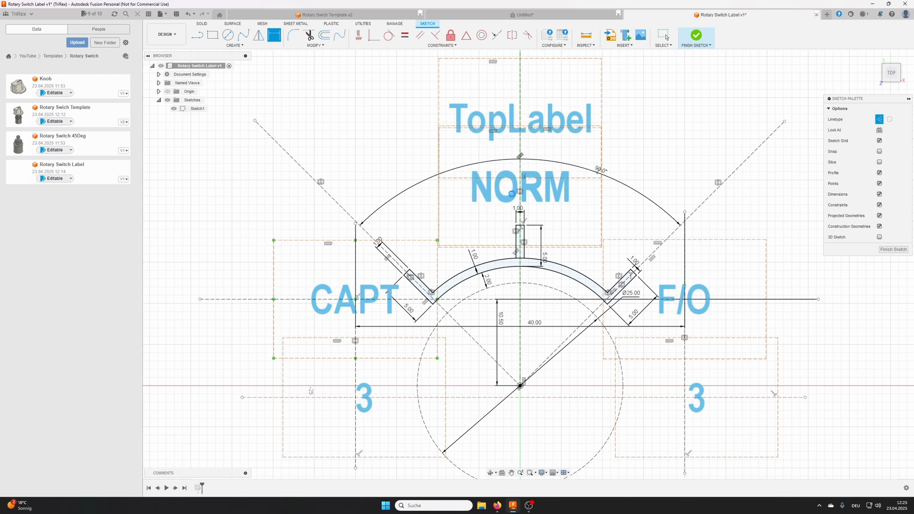
{"action": "key", "text": "Escape"}
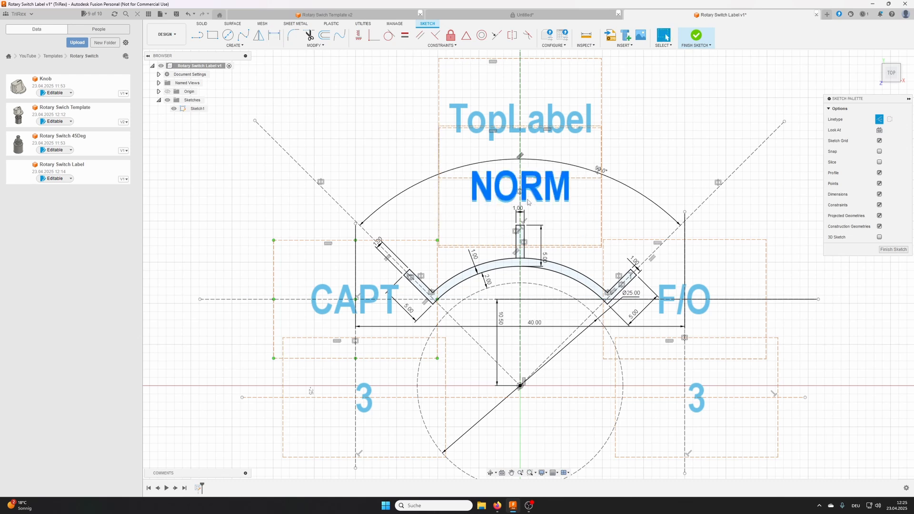
Delete the duplicate text that overlaps the NORM text above the top tab
{"action": "left_click", "coordinate": [486, 193]}
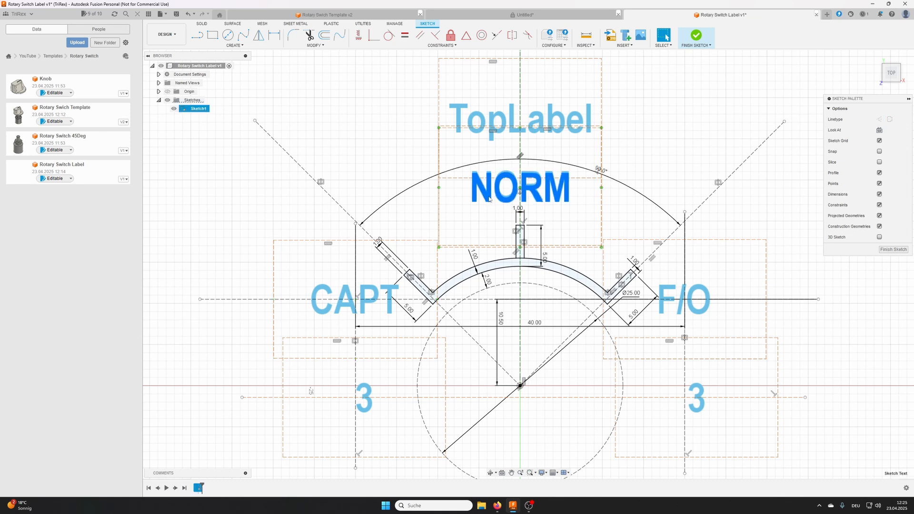
{"action": "key", "text": "Delete"}
{"action": "left_click", "coordinate": [500, 199]}
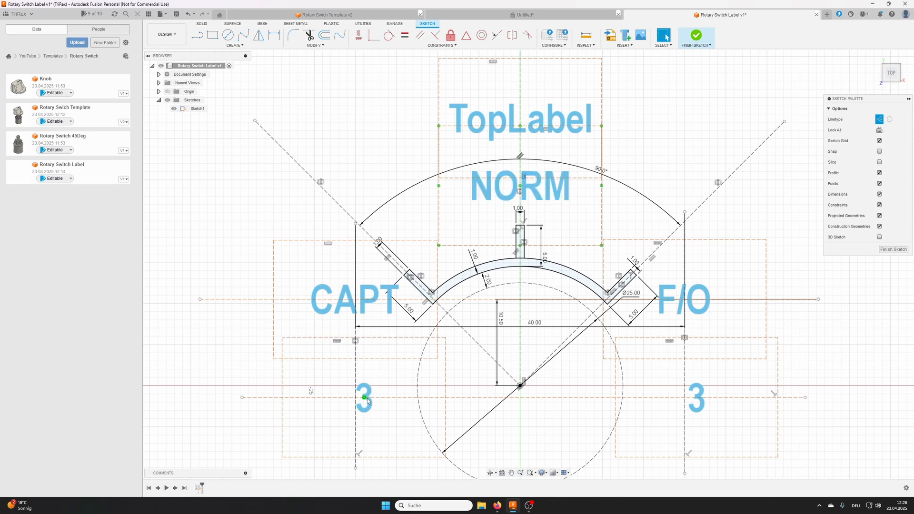
Draw a vertical construction line beside each "3" text, about 15.6 mm long on the CAPT side and 16.4 mm on the F/O side
{"action": "left_click", "coordinate": [204, 35]}
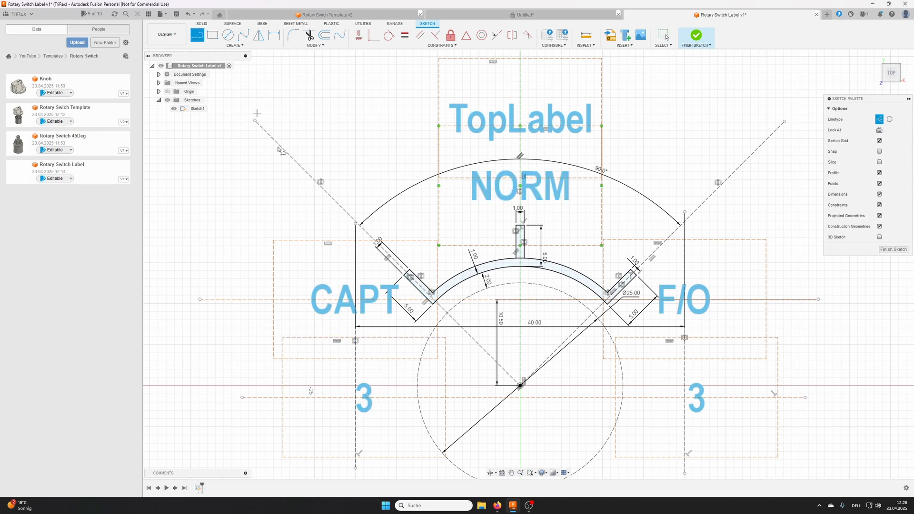
{"action": "left_click", "coordinate": [376, 368]}
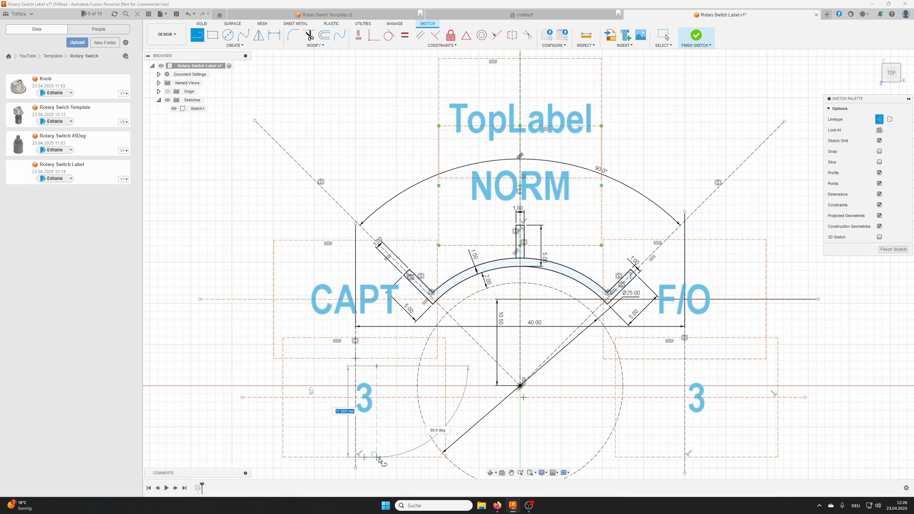
{"action": "middle_click_drag", "start_coordinate": [381, 428], "coordinate": [381, 363]}
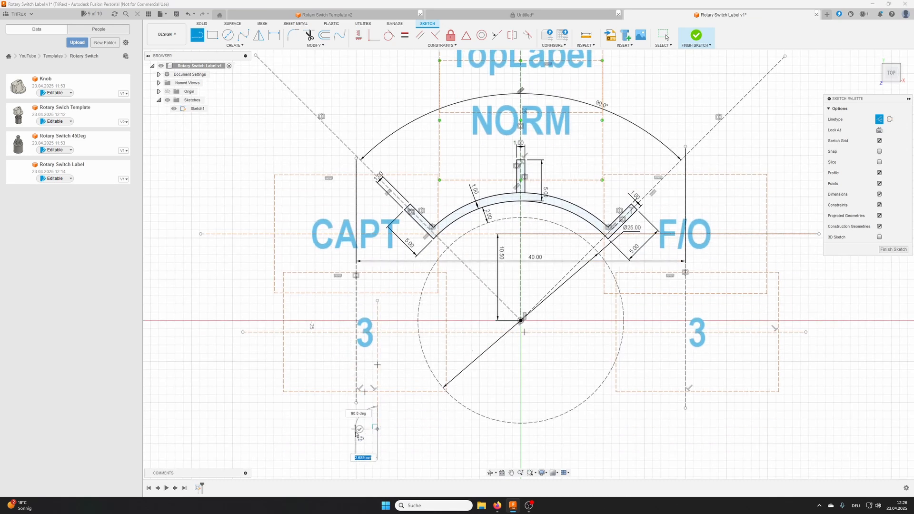
{"action": "double_click", "coordinate": [387, 426]}
{"action": "left_click", "coordinate": [710, 301]}
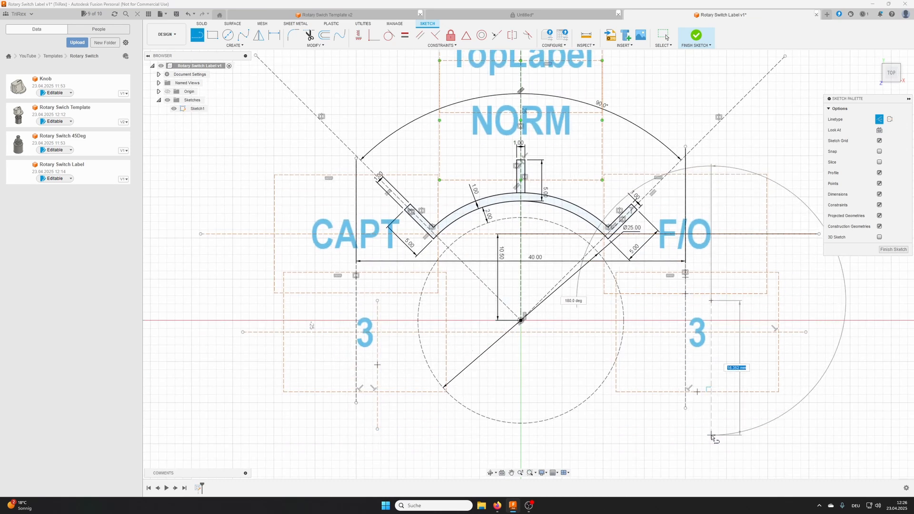
{"action": "left_click", "coordinate": [711, 434]}
{"action": "key", "text": "Escape"}
Make the vertical construction lines beside the two "3" texts symmetric about the sketch's vertical centre line
{"action": "left_click", "coordinate": [512, 35]}
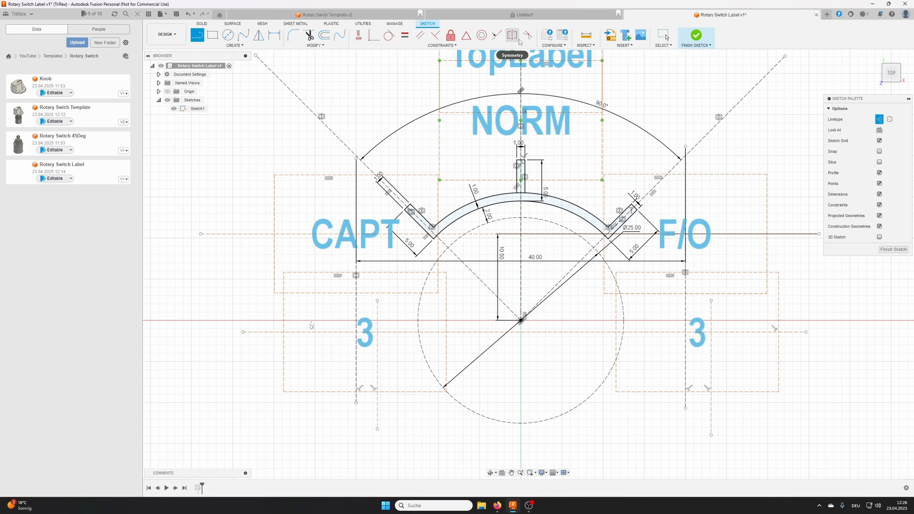
{"action": "left_click", "coordinate": [711, 358]}
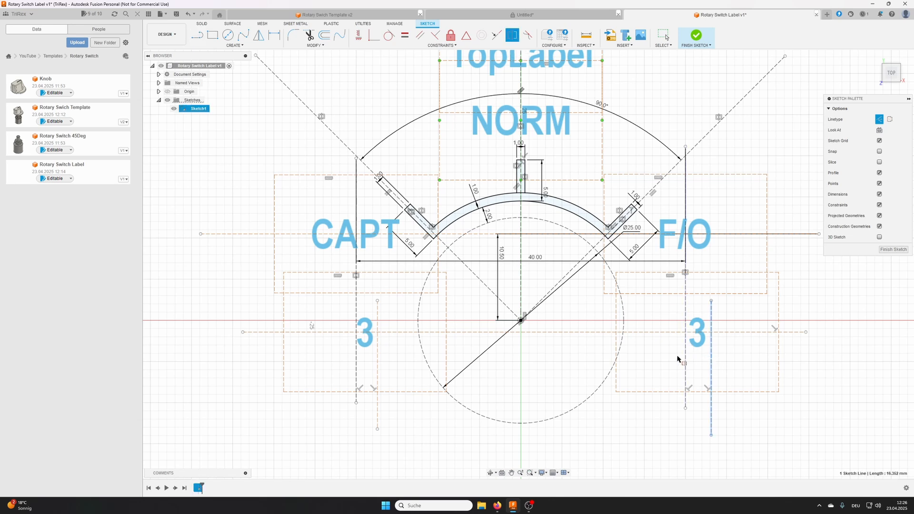
{"action": "left_click", "coordinate": [378, 362]}
{"action": "left_click", "coordinate": [522, 314]}
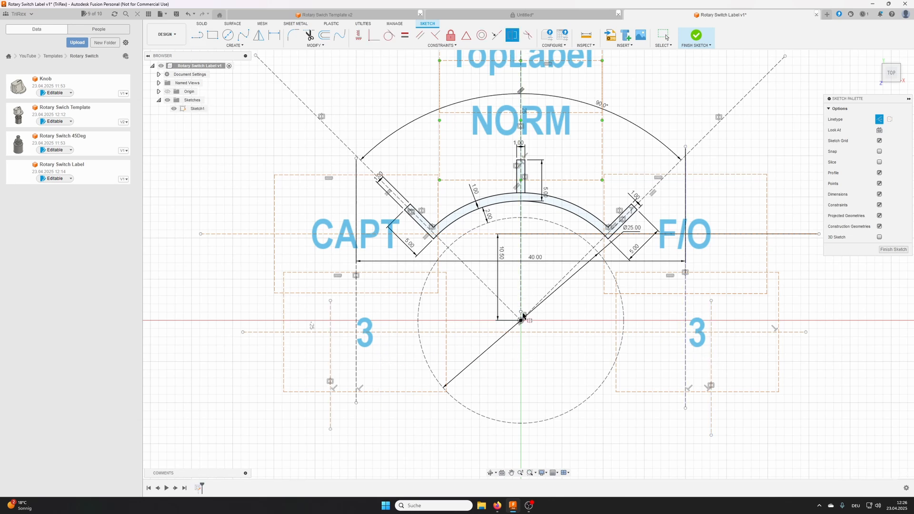
{"action": "key", "text": "Escape"}
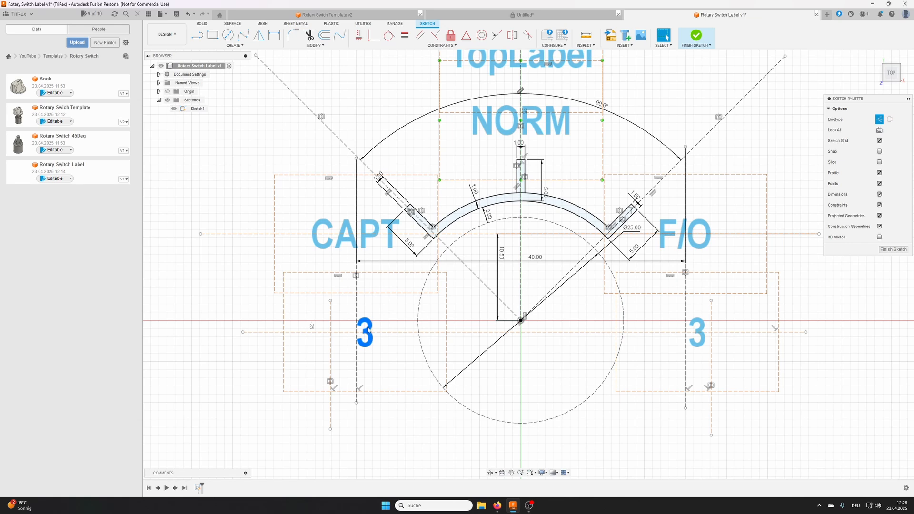
Snap the centres of both "3" texts onto their vertical construction lines, about 18.4 mm from the centre and 2.3 mm below the origin
{"action": "left_click_drag", "start_coordinate": [364, 333], "coordinate": [331, 329]}
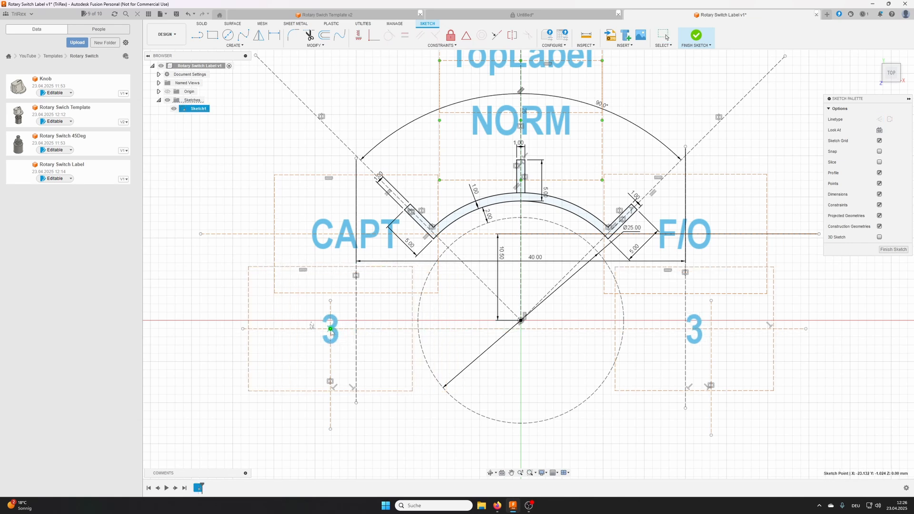
{"action": "left_click_drag", "start_coordinate": [684, 333], "coordinate": [714, 332]}
{"action": "left_click_drag", "start_coordinate": [712, 364], "coordinate": [699, 363]}
{"action": "left_click_drag", "start_coordinate": [330, 328], "coordinate": [348, 347]}
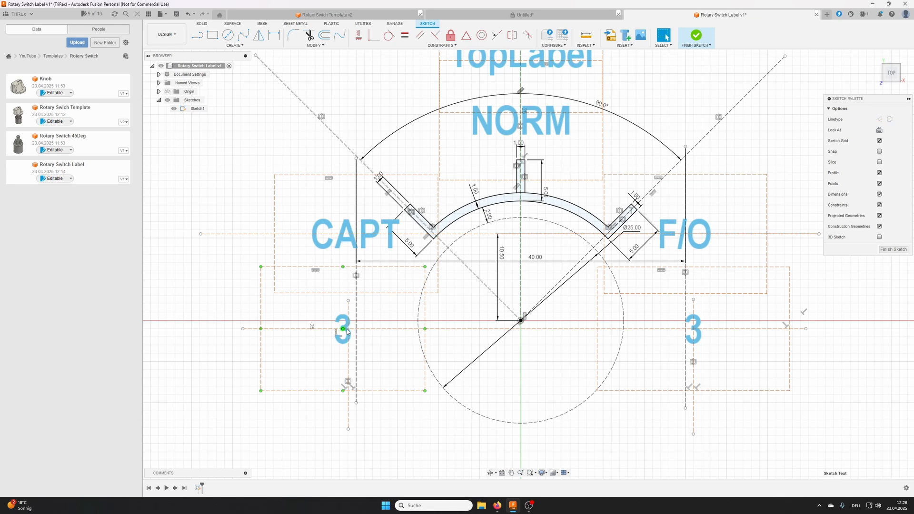
{"action": "left_click_drag", "start_coordinate": [343, 329], "coordinate": [377, 362]}
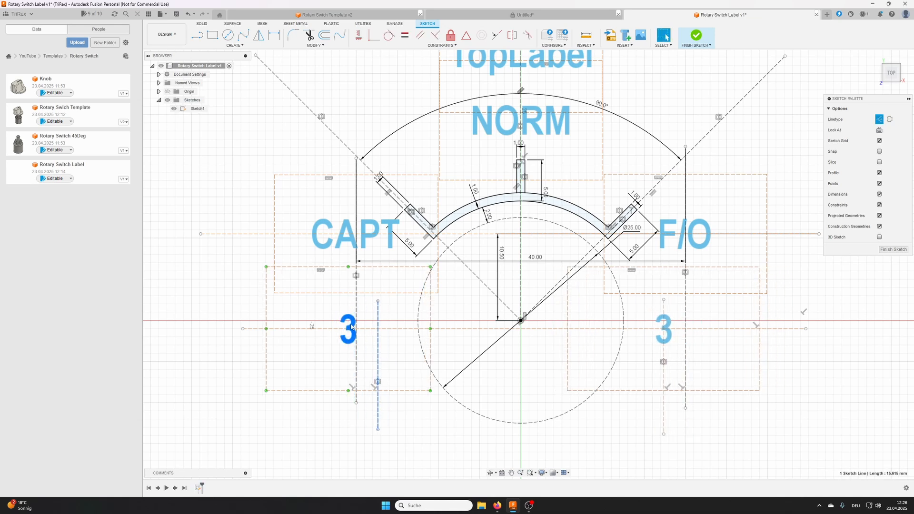
{"action": "left_click_drag", "start_coordinate": [351, 327], "coordinate": [370, 340]}
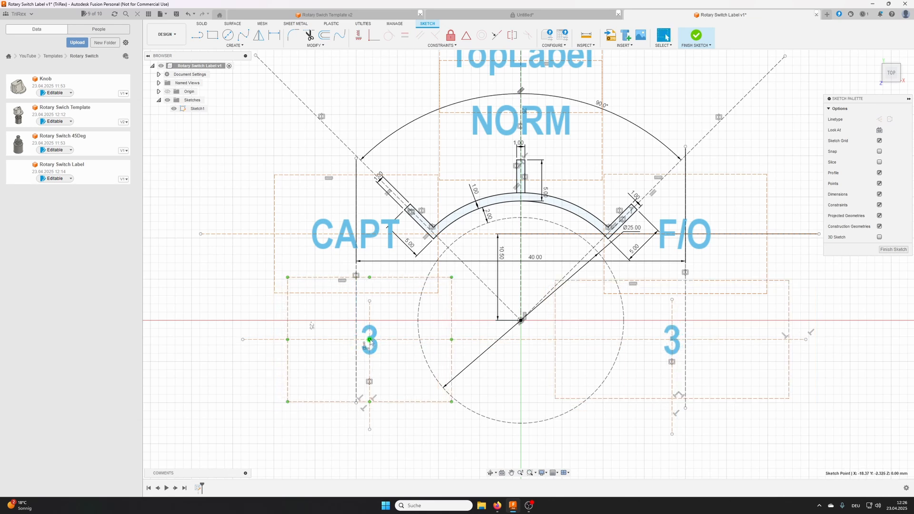
Move the two "3" texts closer to the centre line and raise their horizontal construction line just above the origin
{"action": "left_click", "coordinate": [365, 349]}
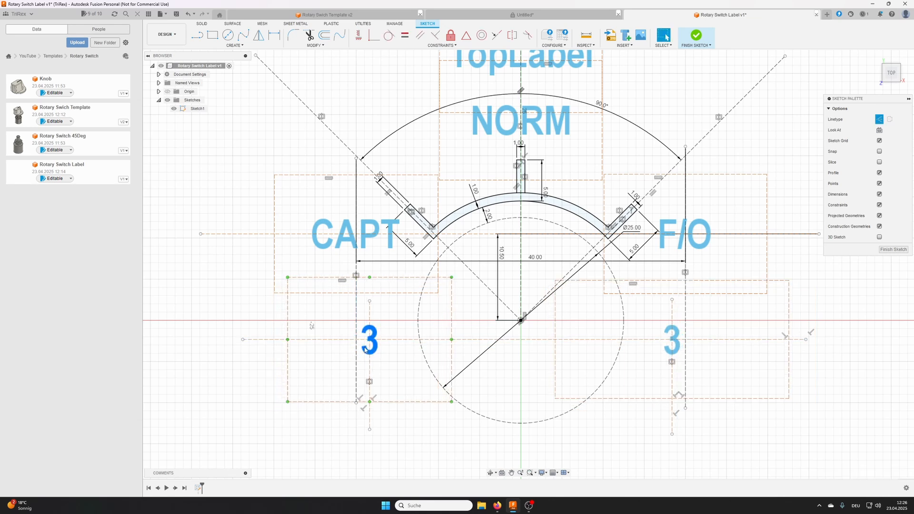
{"action": "mouse_move", "coordinate": [370, 341]}
{"action": "left_mouse_down"}
{"action": "mouse_move", "coordinate": [290, 323]}
{"action": "mouse_move", "coordinate": [368, 341]}
{"action": "mouse_move", "coordinate": [382, 320]}
{"action": "mouse_move", "coordinate": [373, 319]}
{"action": "mouse_move", "coordinate": [384, 319]}
{"action": "mouse_move", "coordinate": [376, 318]}
{"action": "left_mouse_up"}
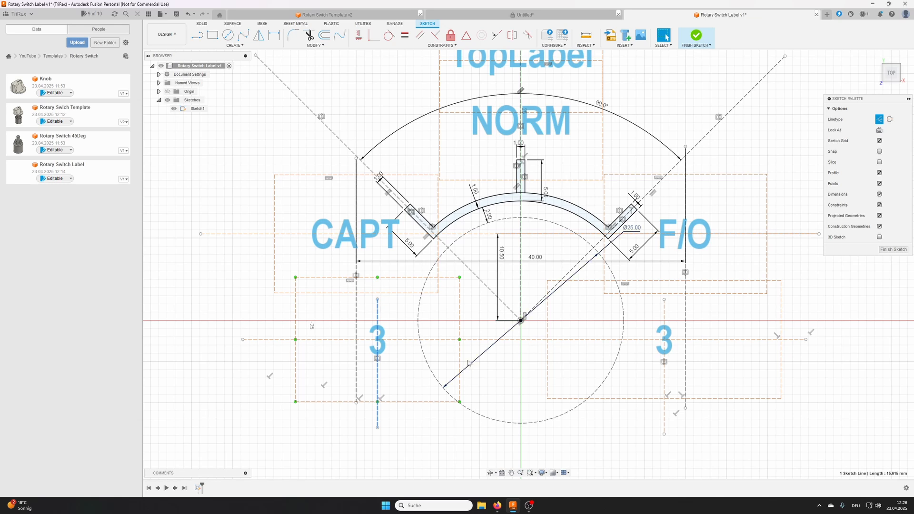
{"action": "left_click_drag", "start_coordinate": [510, 339], "coordinate": [513, 310]}
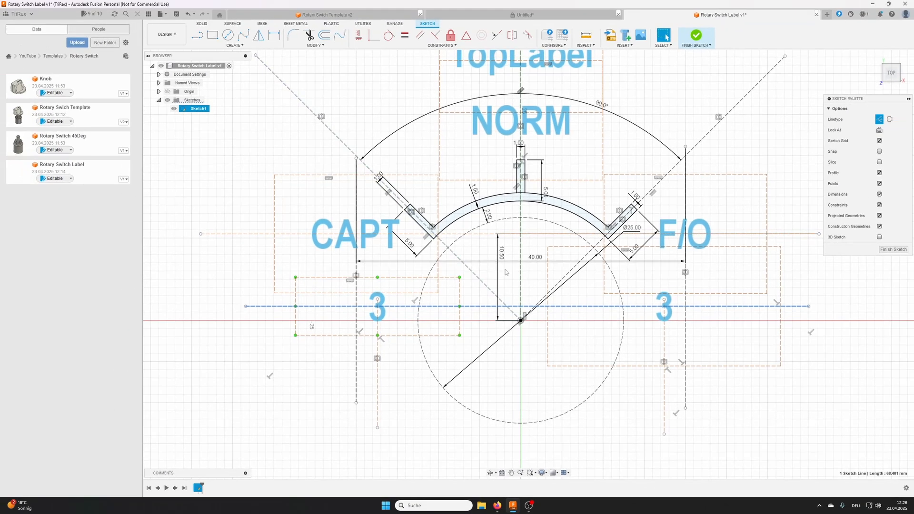
Delete the 10.50 height dimension and move the horizontal construction line through CAPT and F/O up to about 17.7 mm above the origin
{"action": "left_click", "coordinate": [497, 258]}
{"action": "key", "text": "Delete"}
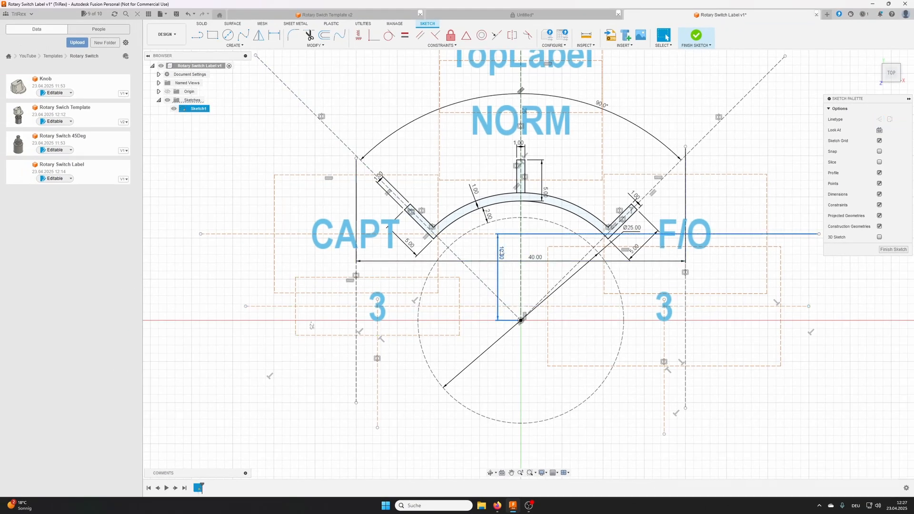
{"action": "left_click_drag", "start_coordinate": [495, 237], "coordinate": [515, 177]}
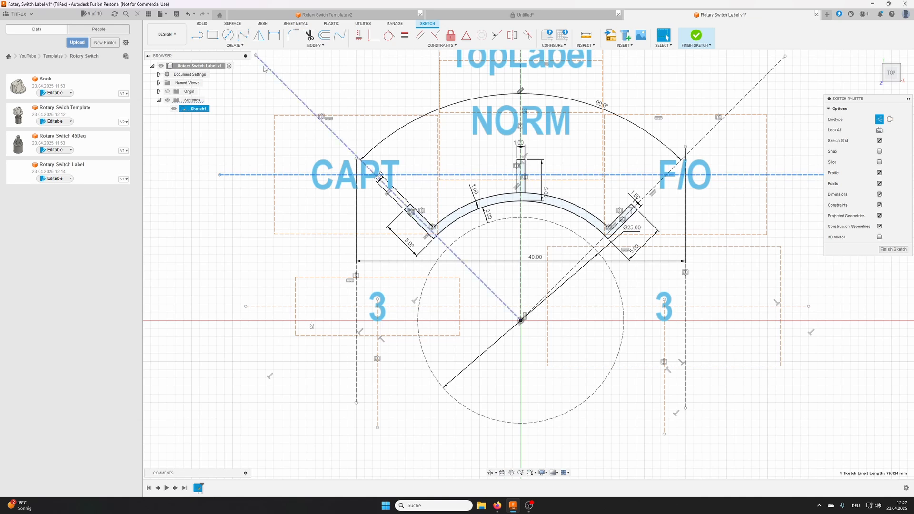
Dimension the horizontal construction line of the CAPT and F/O texts at 17.5 mm from the origin
{"action": "left_click", "coordinate": [275, 35]}
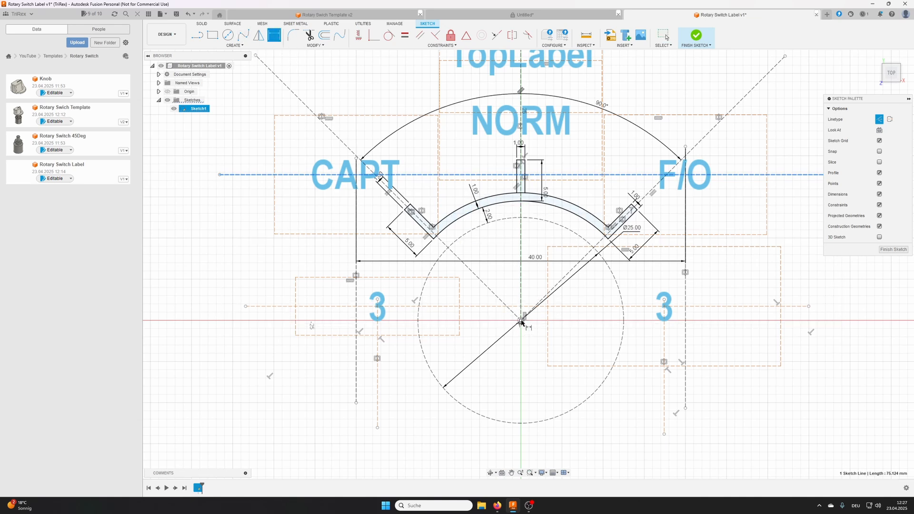
{"action": "left_click", "coordinate": [521, 320]}
{"action": "left_click", "coordinate": [498, 246]}
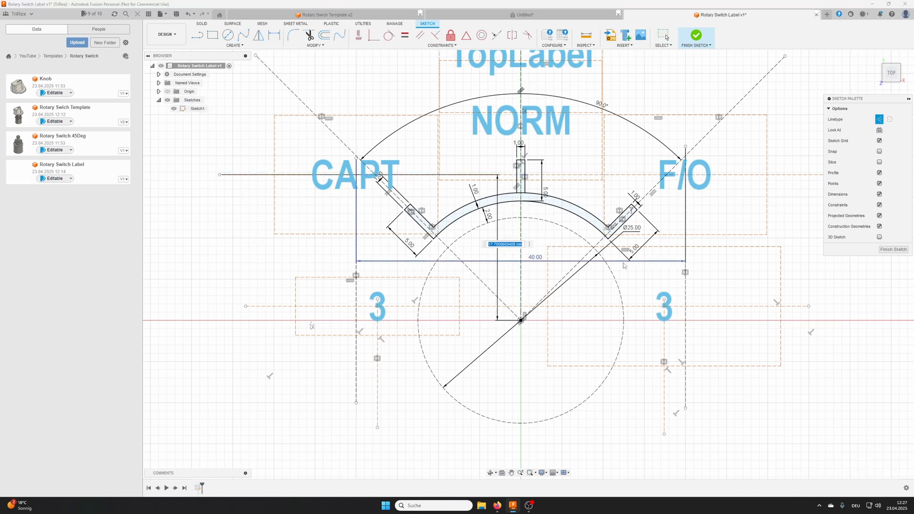
{"action": "type", "text": "1"}
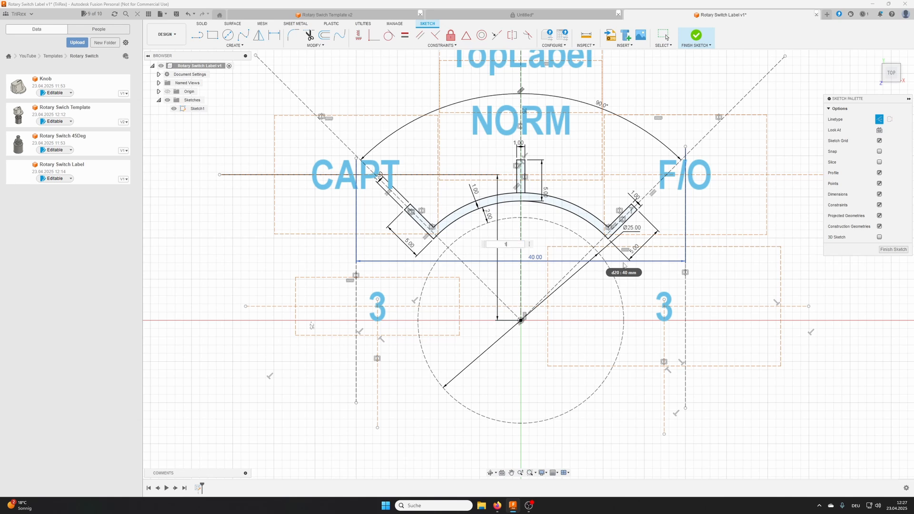
{"action": "type", "text": "7.5"}
{"action": "key", "text": "Return"}
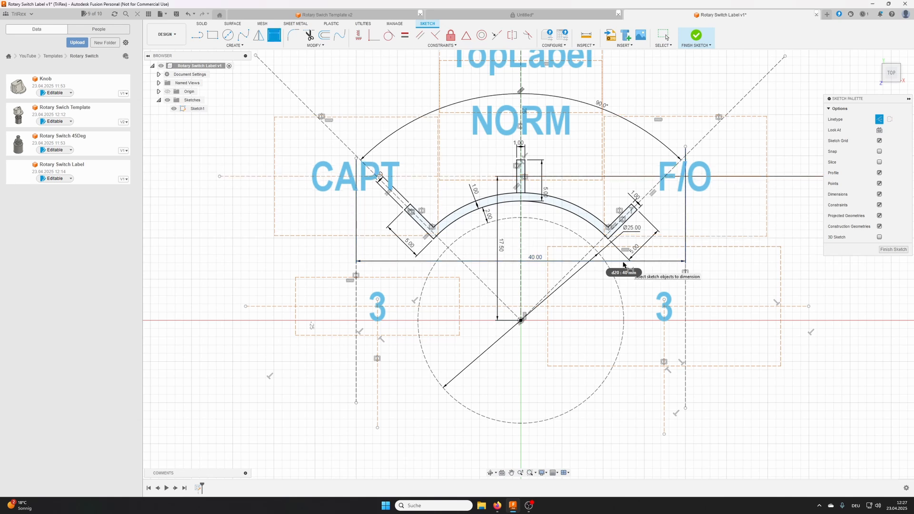
Set the spacing between the vertical construction lines of the CAPT and F/O texts to 35 mm
{"action": "double_click", "coordinate": [537, 265]}
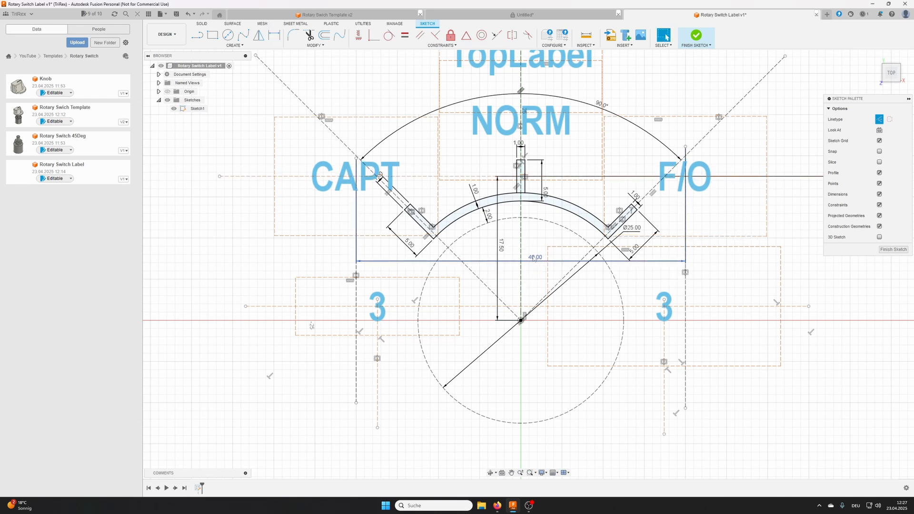
{"action": "type", "text": "35"}
{"action": "key", "text": "Return"}
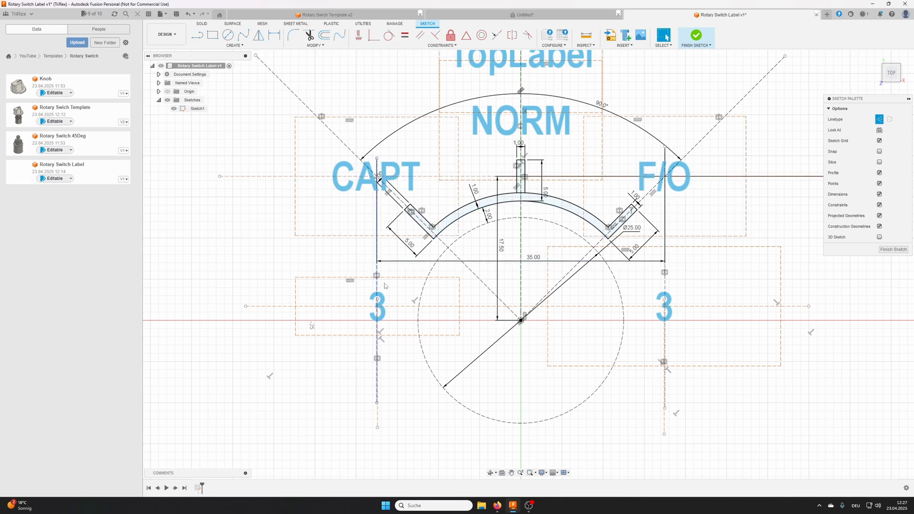
Raise the horizontal construction line through the "3" texts and dimension it at 7.5 mm above the origin
{"action": "mouse_move", "coordinate": [476, 307]}
{"action": "left_mouse_down"}
{"action": "mouse_move", "coordinate": [473, 269]}
{"action": "mouse_move", "coordinate": [473, 283]}
{"action": "left_mouse_up"}
{"action": "left_click", "coordinate": [274, 35]}
{"action": "left_click", "coordinate": [454, 275]}
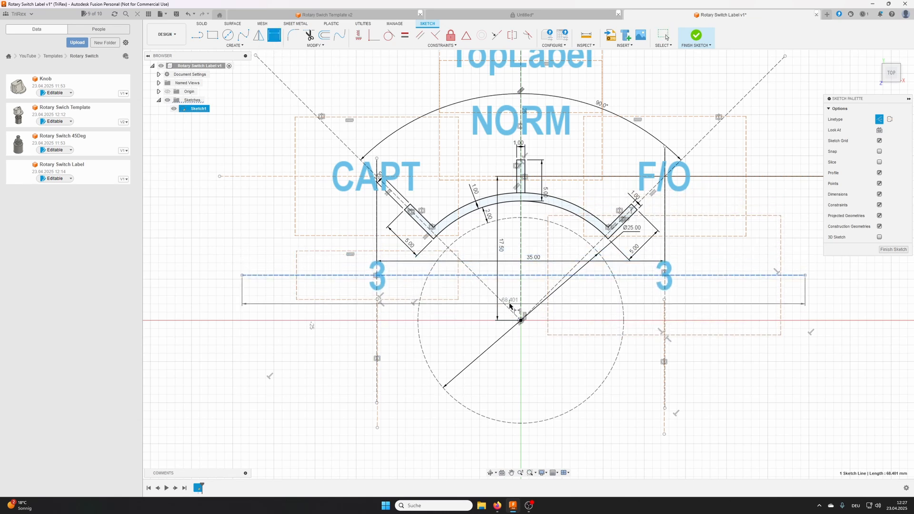
{"action": "left_click", "coordinate": [520, 320]}
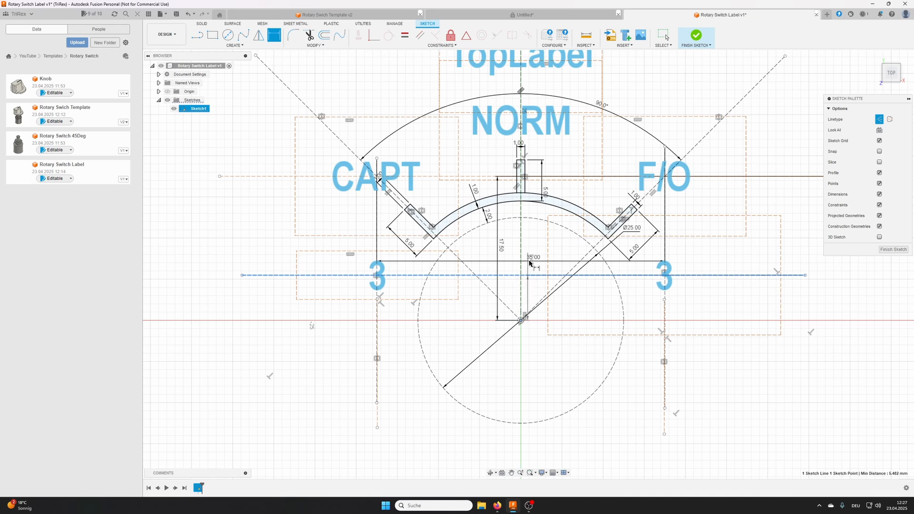
{"action": "left_click", "coordinate": [536, 366]}
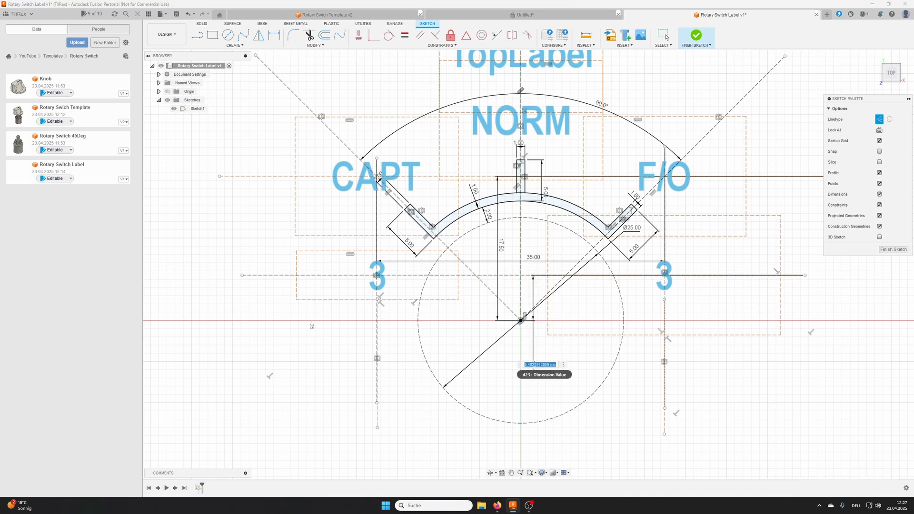
{"action": "type", "text": "7.5"}
{"action": "key", "text": "Return"}
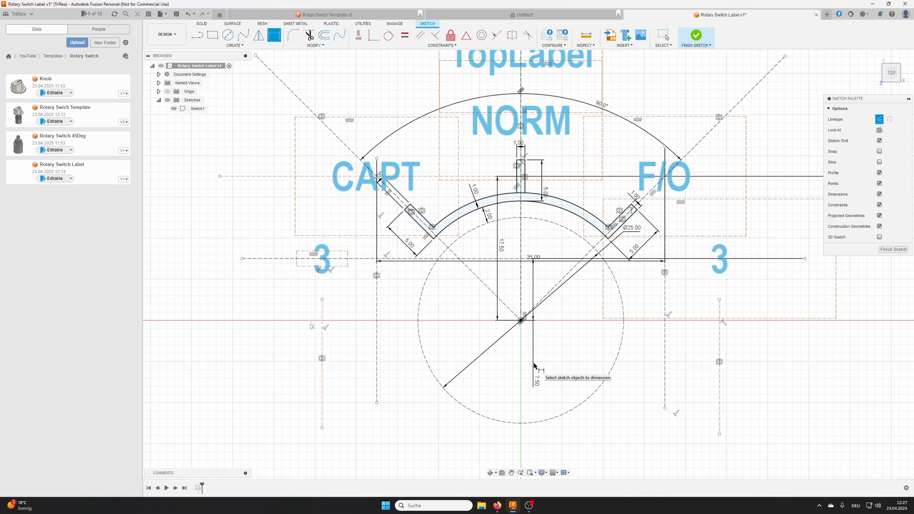
Dimension the distance between the vertical construction lines of the two "3" texts as 30 mm
{"action": "left_click", "coordinate": [322, 347]}
{"action": "left_click", "coordinate": [718, 359]}
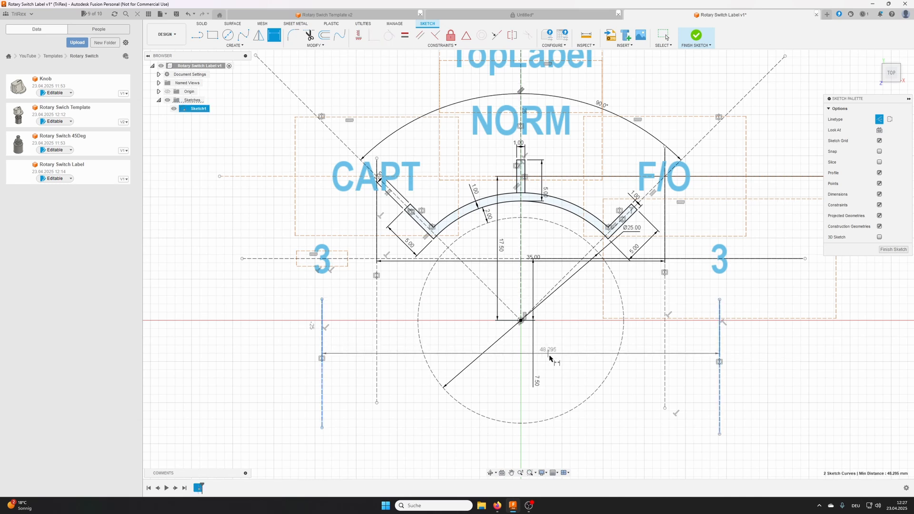
{"action": "left_click", "coordinate": [553, 359]}
{"action": "type", "text": "30"}
{"action": "key", "text": "Return"}
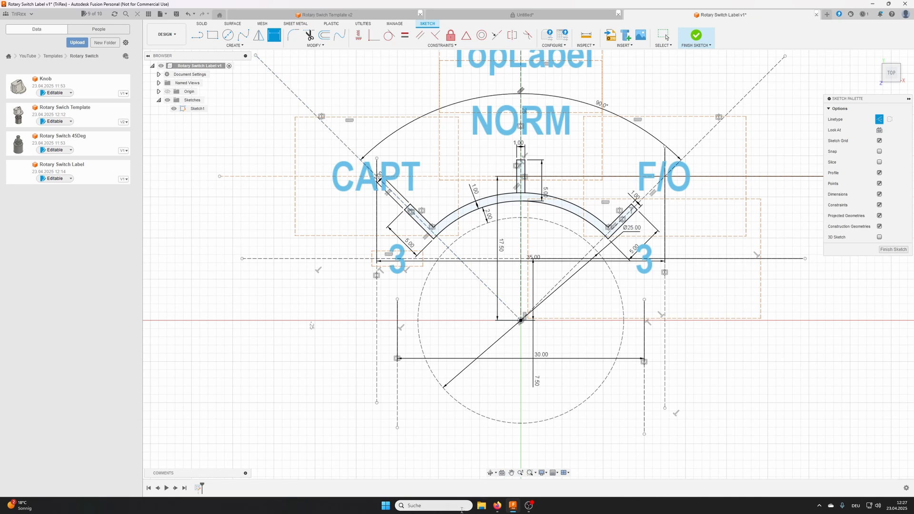
Compare with the switching panel photo in Firefox and set the height of the "3" texts above the origin to 9.5 mm
{"action": "left_click", "coordinate": [499, 508]}
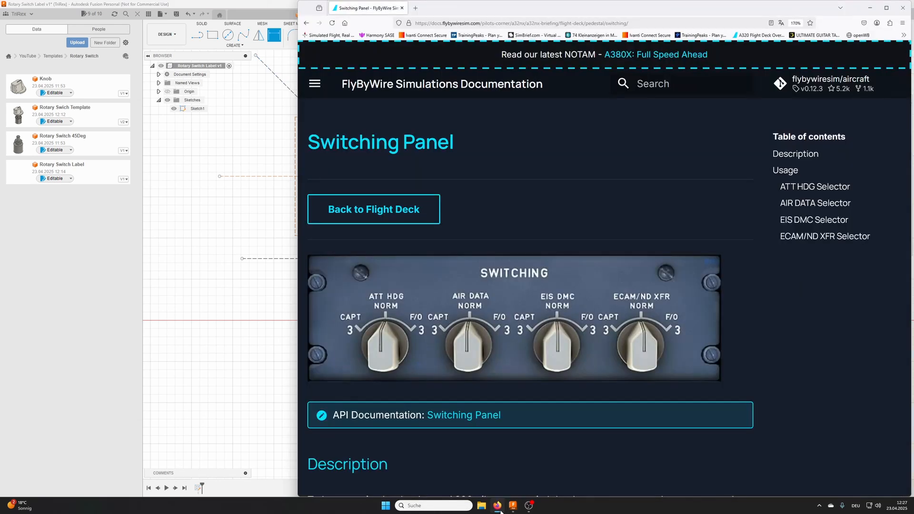
{"action": "left_click", "coordinate": [498, 506]}
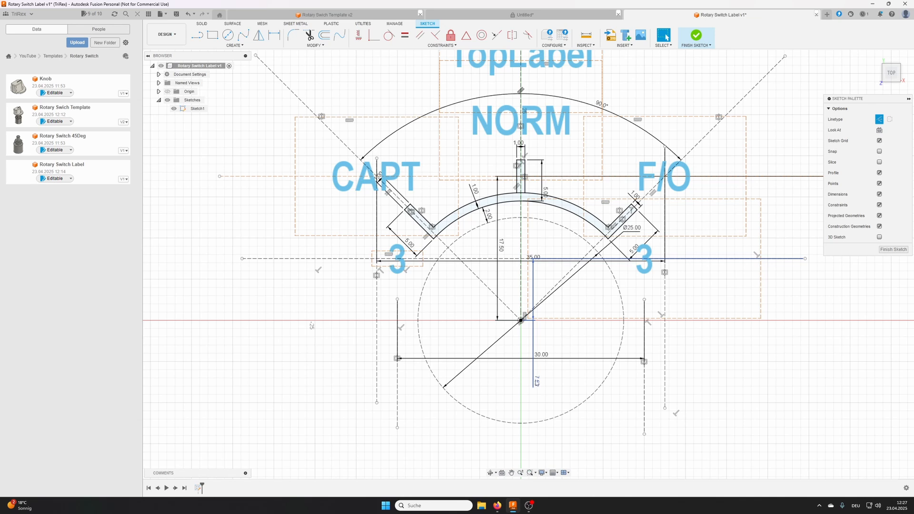
{"action": "left_click", "coordinate": [528, 360]}
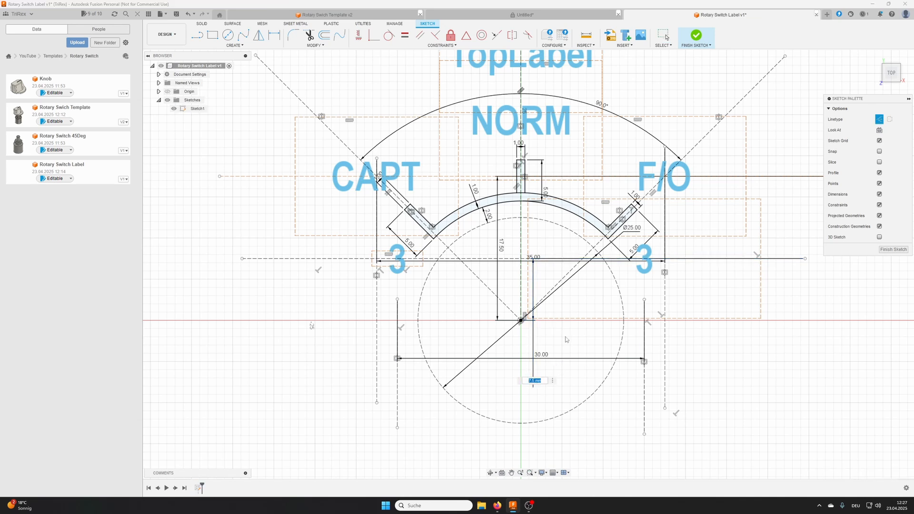
{"action": "type", "text": "9.5"}
{"action": "key", "text": "Return"}
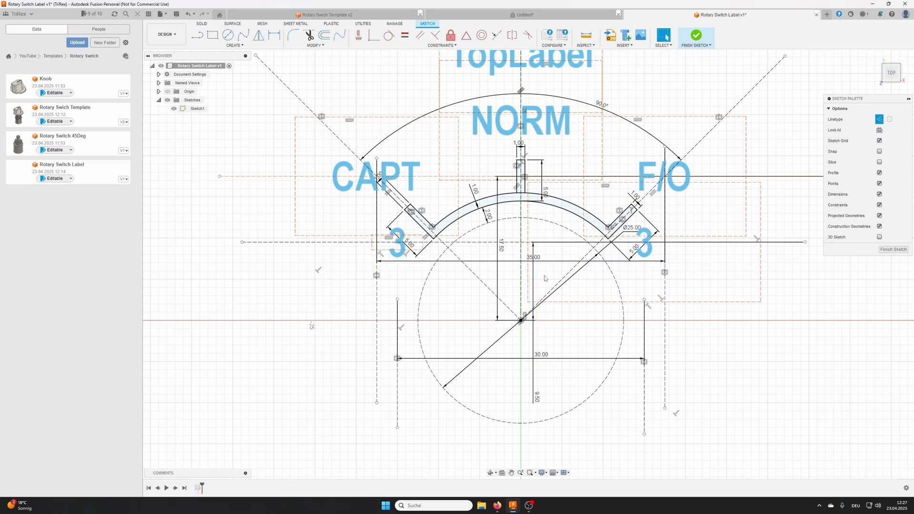
Check the switching panel photo in Firefox again and set the height of the "3" texts above the origin to 10.5 mm
{"action": "left_click", "coordinate": [496, 507]}
{"action": "left_click", "coordinate": [498, 506]}
{"action": "double_click", "coordinate": [537, 399]}
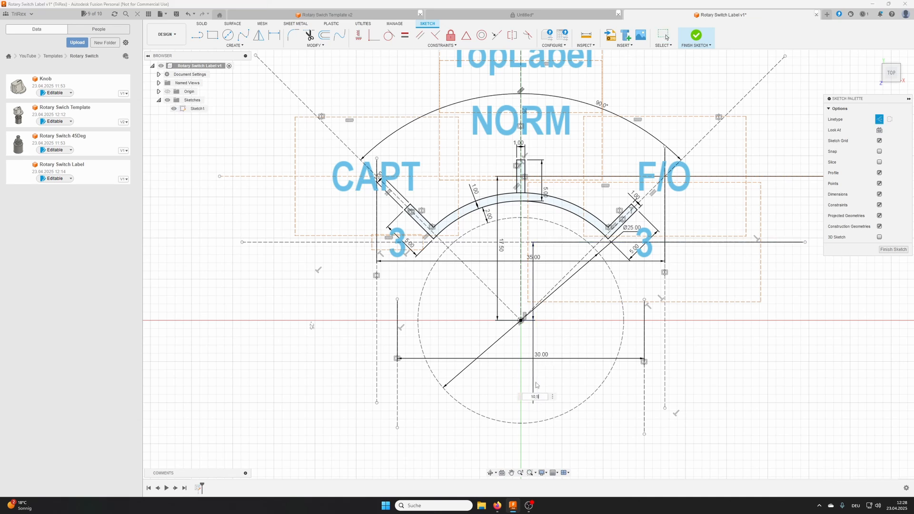
{"action": "key", "text": "Return"}
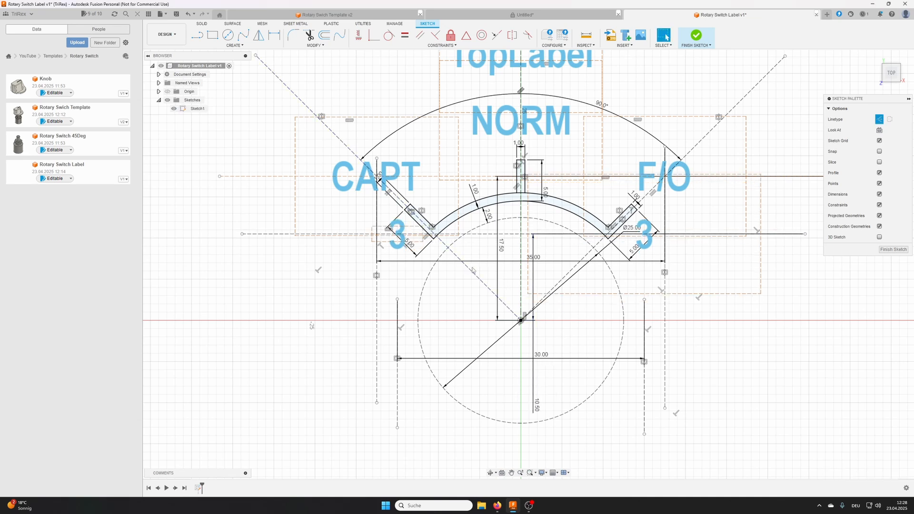
Try 38 mm as the spacing between the CAPT and F/O construction lines and set it back to 35 mm
{"action": "double_click", "coordinate": [536, 258]}
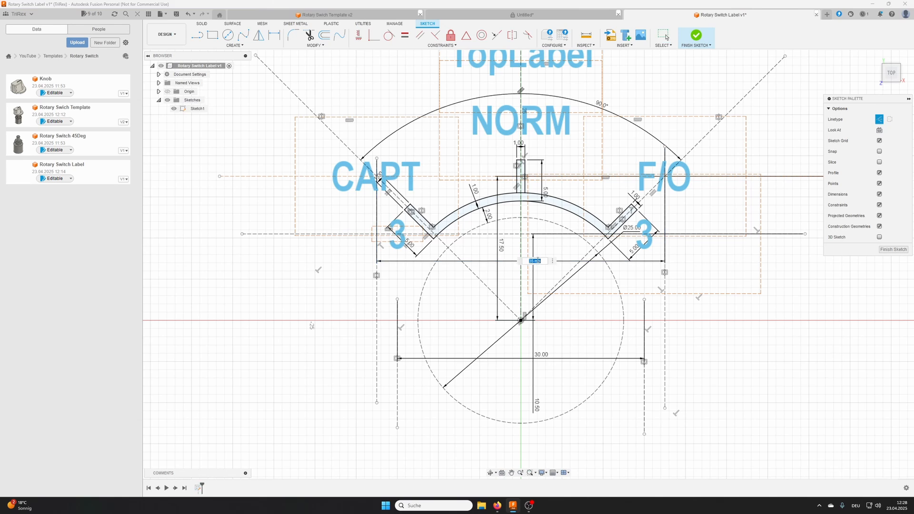
{"action": "type", "text": "38"}
{"action": "key", "text": "Return"}
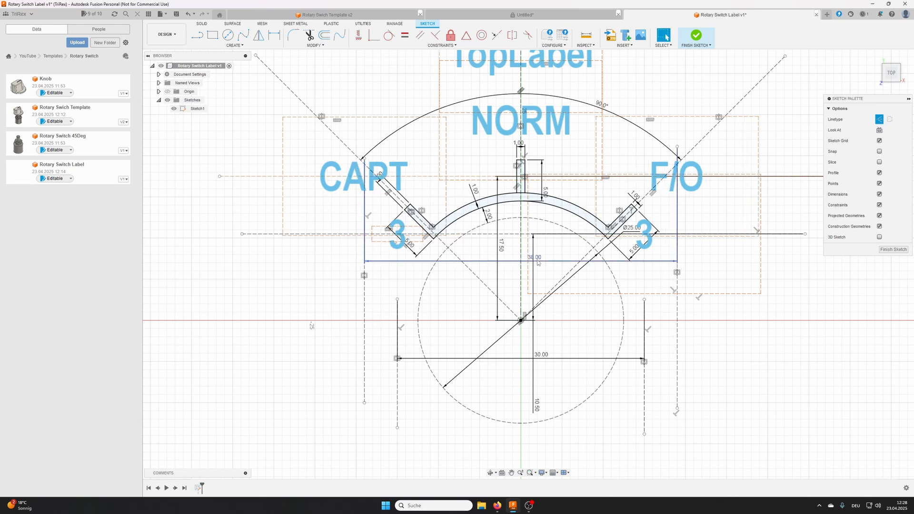
{"action": "double_click", "coordinate": [537, 260]}
{"action": "type", "text": "35"}
{"action": "key", "text": "Return"}
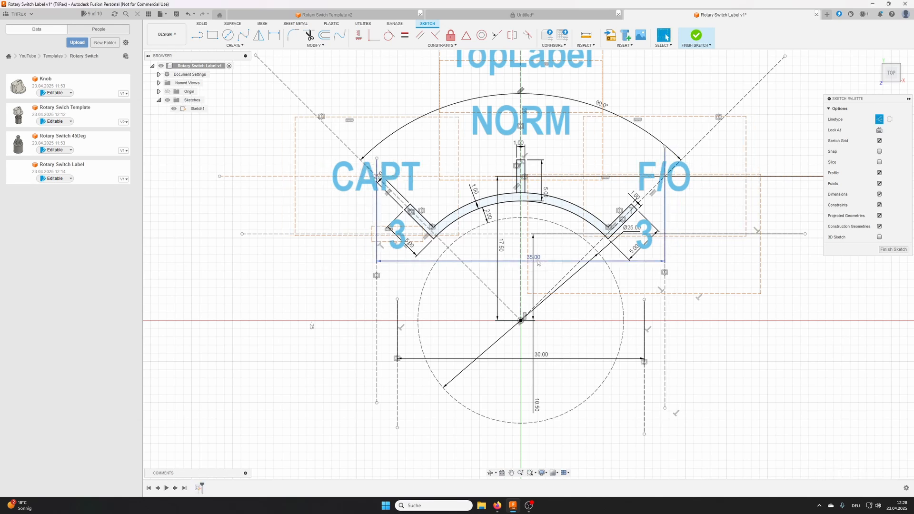
Set the spacing between the vertical construction lines of the two "3" texts to 32 mm
{"action": "double_click", "coordinate": [545, 357]}
{"action": "type", "text": "32"}
{"action": "key", "text": "Return"}
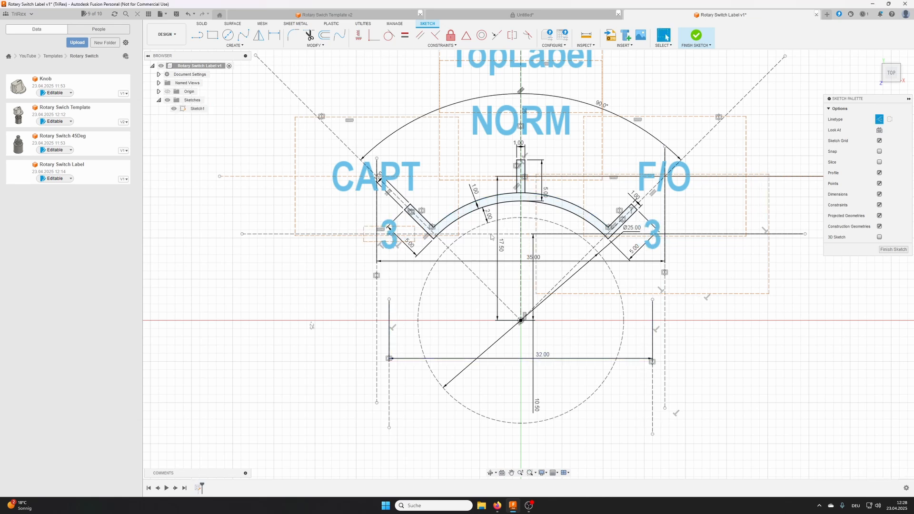
Compare the label layout with the photo of the A320 switching panel in Firefox
{"action": "middle_click_drag", "start_coordinate": [534, 299], "coordinate": [441, 362]}
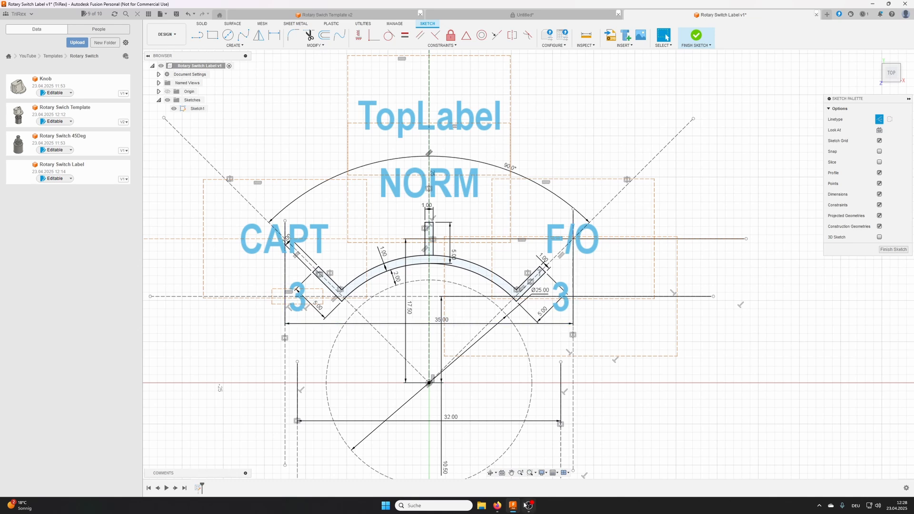
{"action": "left_click", "coordinate": [498, 507]}
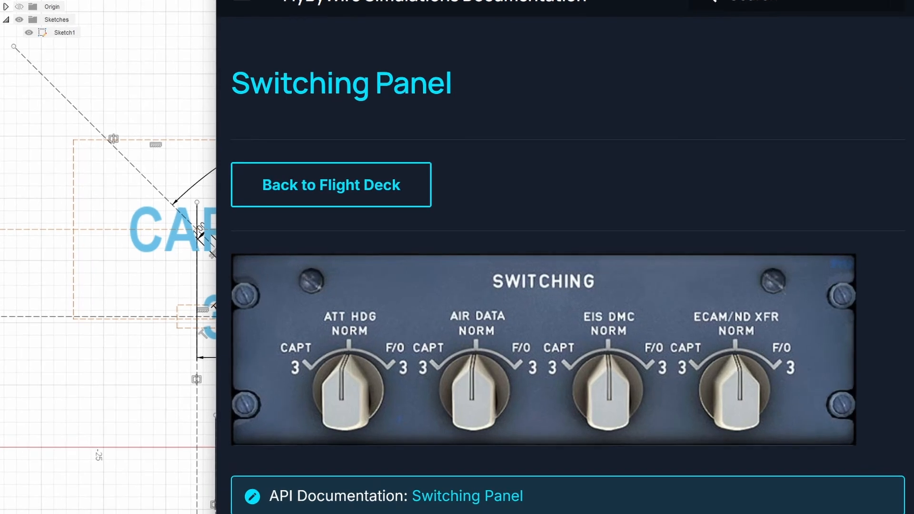
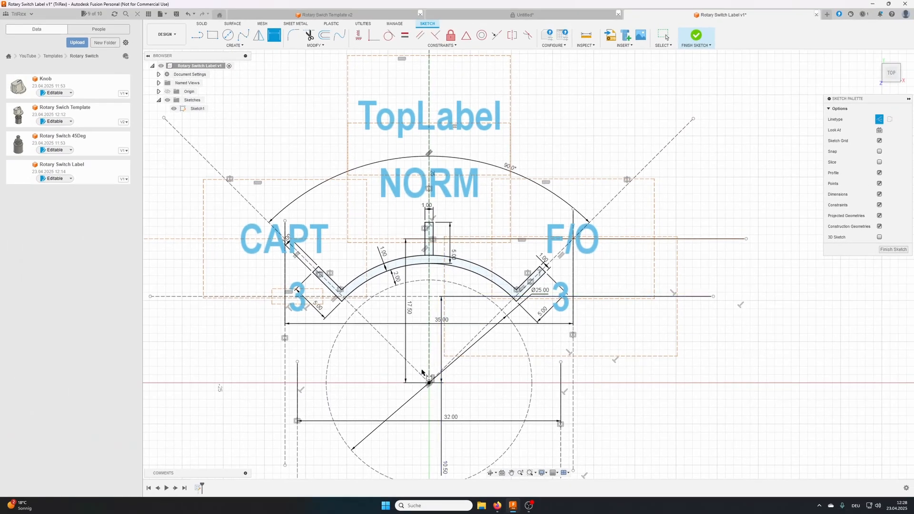
{"action": "left_click", "coordinate": [428, 383]}
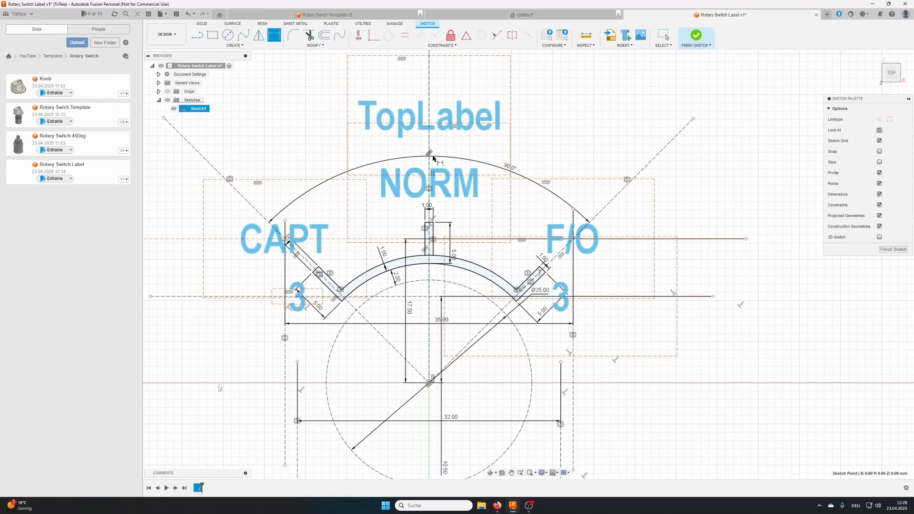
{"action": "left_click", "coordinate": [438, 189]}
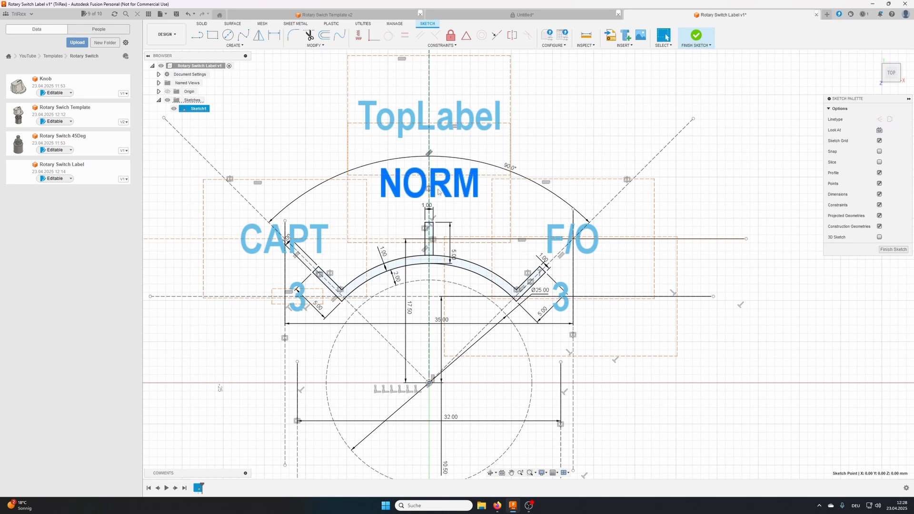
Draw a horizontal construction line across the upper part of the NORM text and snap the text's centre onto it
{"action": "key", "text": "l"}
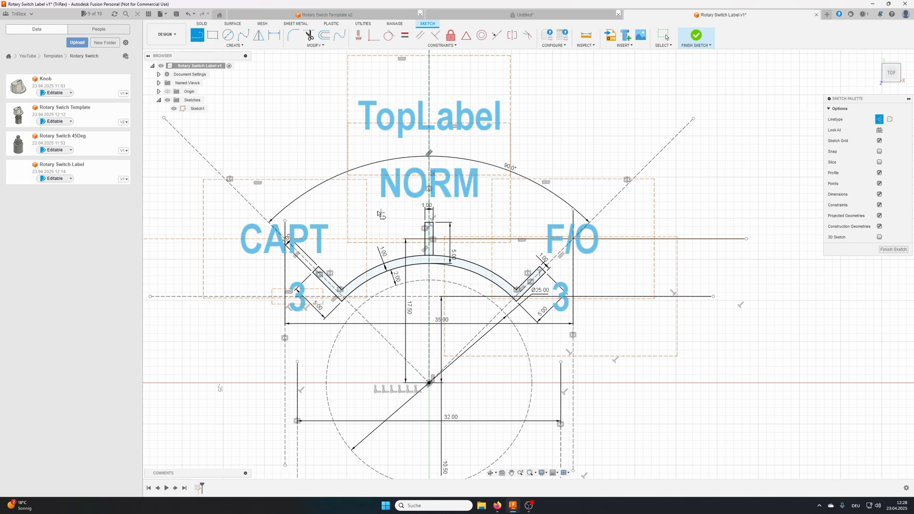
{"action": "left_click", "coordinate": [289, 170]}
{"action": "left_click", "coordinate": [603, 170]}
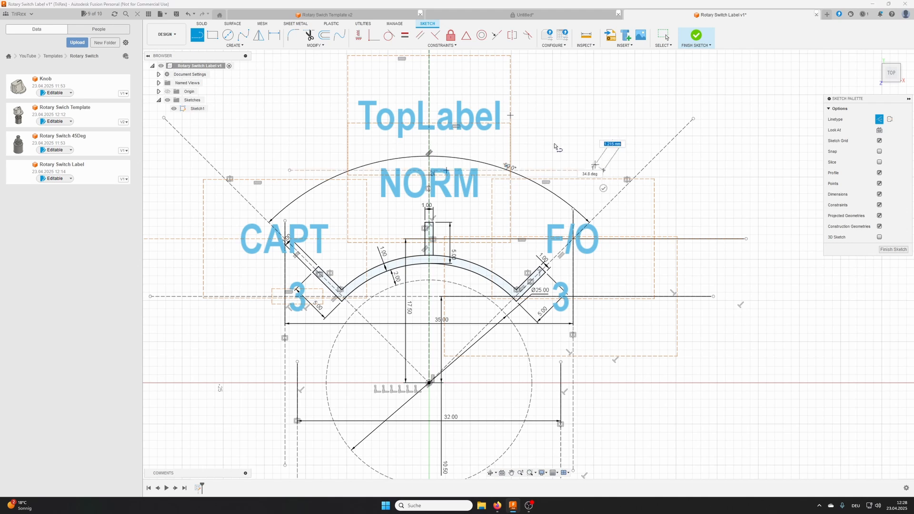
{"action": "key", "text": "Escape"}
{"action": "left_click_drag", "start_coordinate": [431, 186], "coordinate": [431, 174]}
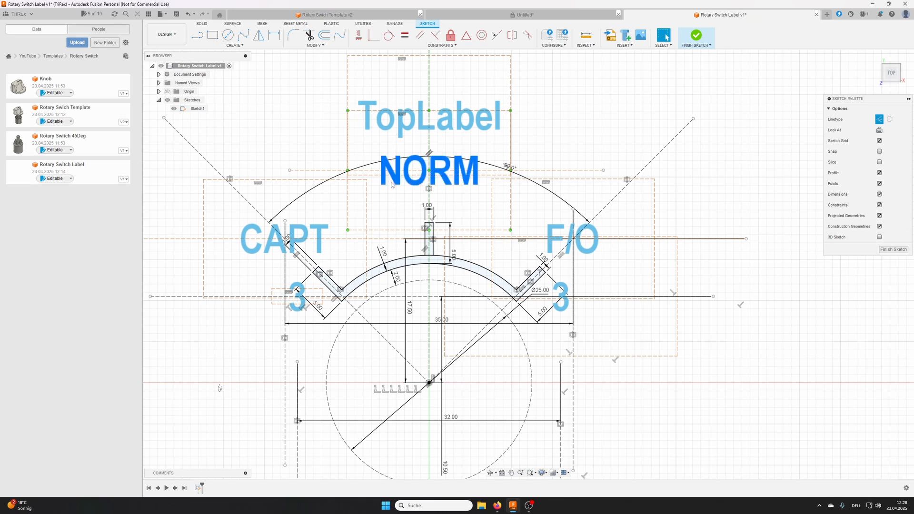
Move the NORM text and its construction line down, and draw a horizontal construction line about 37.5 mm long across TopLabel's lower part
{"action": "left_click", "coordinate": [437, 170]}
{"action": "left_click_drag", "start_coordinate": [333, 170], "coordinate": [333, 197]}
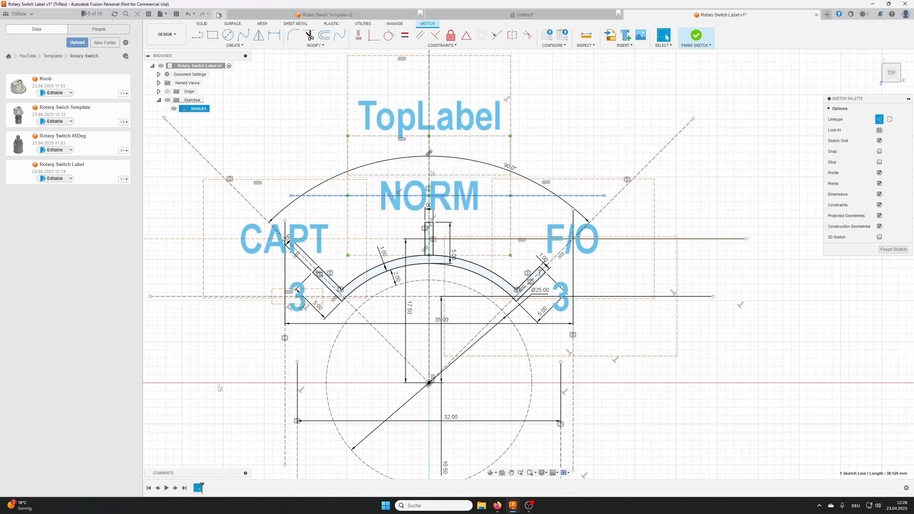
{"action": "left_click", "coordinate": [197, 35]}
{"action": "left_click", "coordinate": [291, 135]}
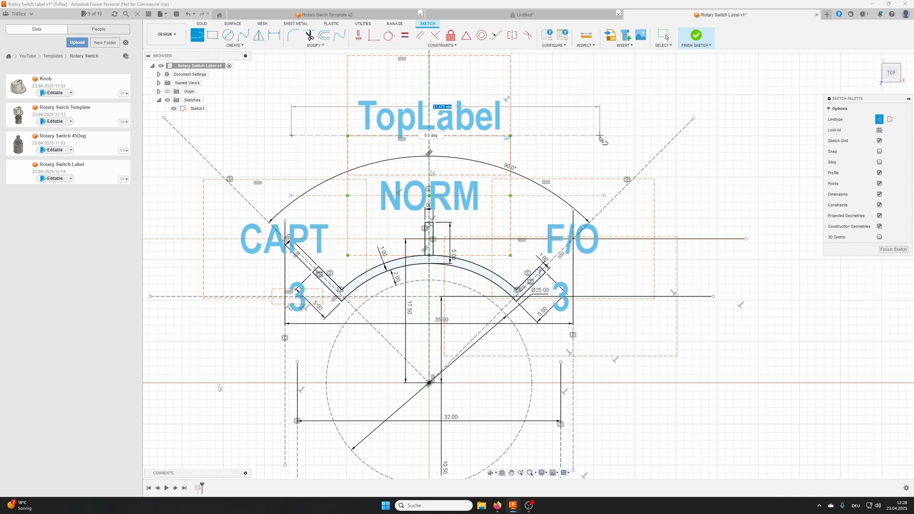
{"action": "left_click", "coordinate": [600, 136]}
{"action": "key", "text": "Escape"}
Snap the TopLabel text's centre onto its horizontal construction line and place that line a short distance above the NORM text
{"action": "left_click", "coordinate": [435, 117]}
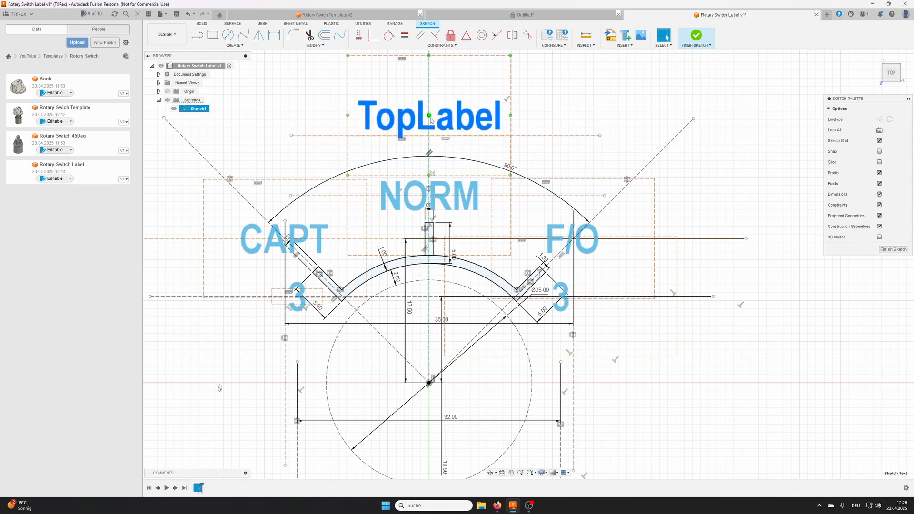
{"action": "left_click_drag", "start_coordinate": [429, 118], "coordinate": [430, 138]}
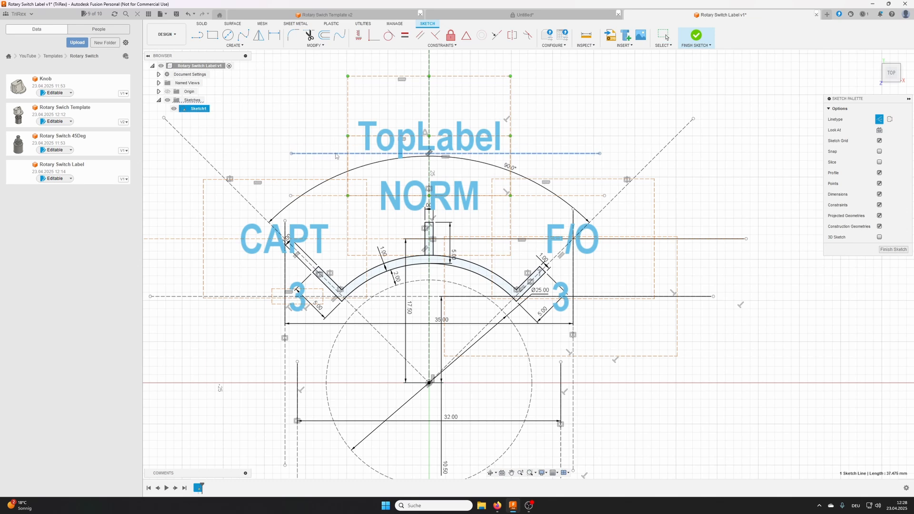
{"action": "left_click", "coordinate": [432, 133]}
{"action": "left_click", "coordinate": [421, 136]}
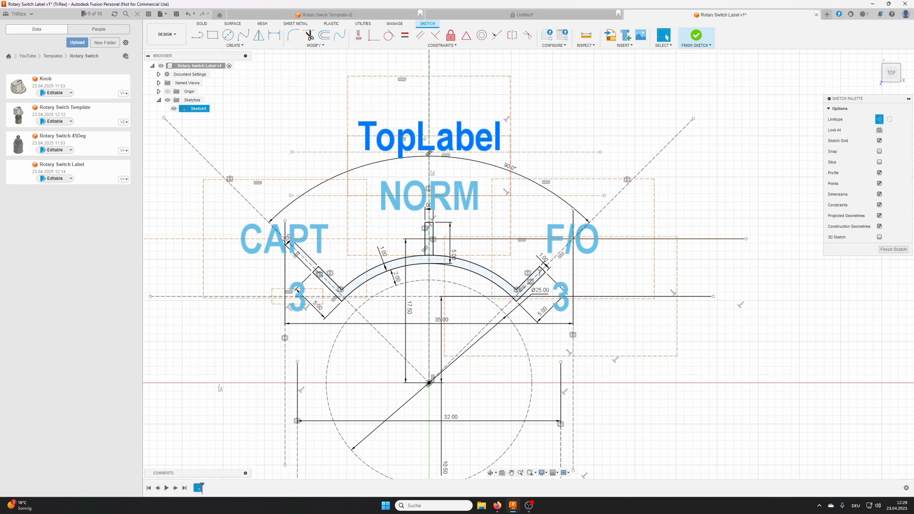
{"action": "left_click", "coordinate": [439, 137]}
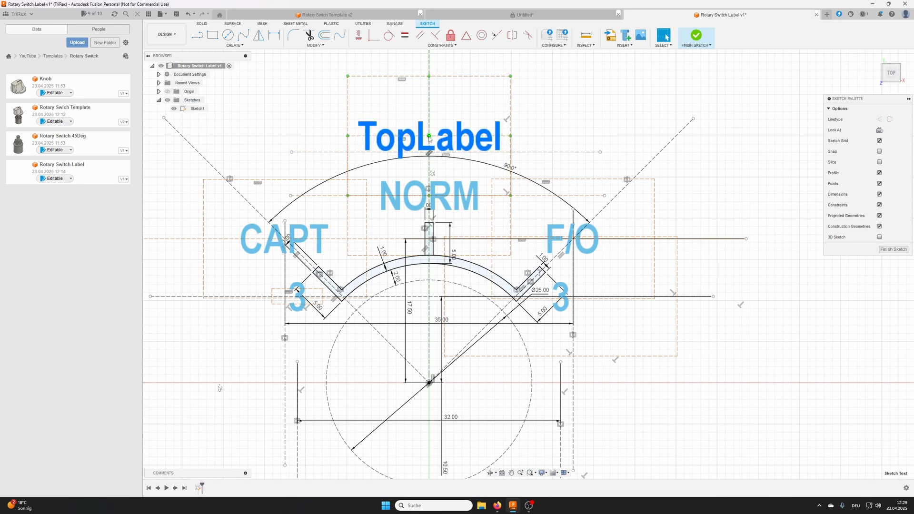
{"action": "left_click_drag", "start_coordinate": [427, 138], "coordinate": [432, 147]}
{"action": "left_click", "coordinate": [433, 140]}
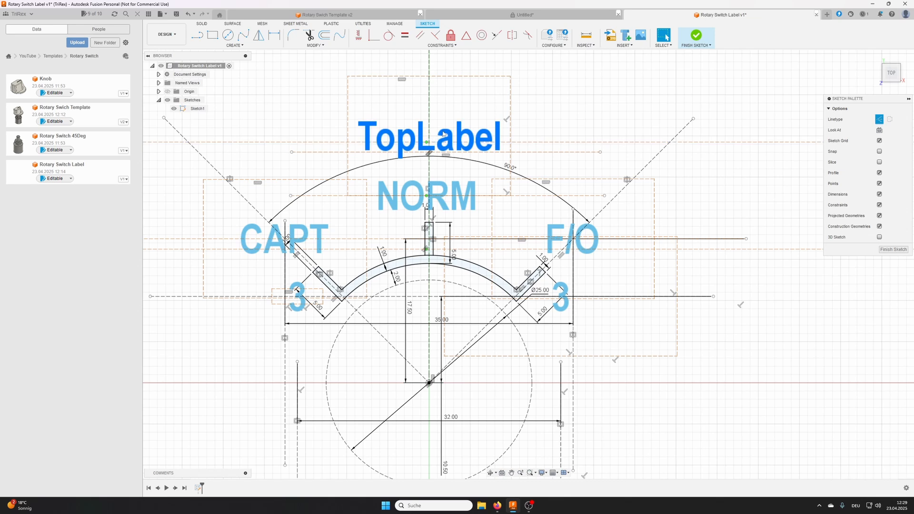
{"action": "left_click_drag", "start_coordinate": [432, 140], "coordinate": [429, 154]}
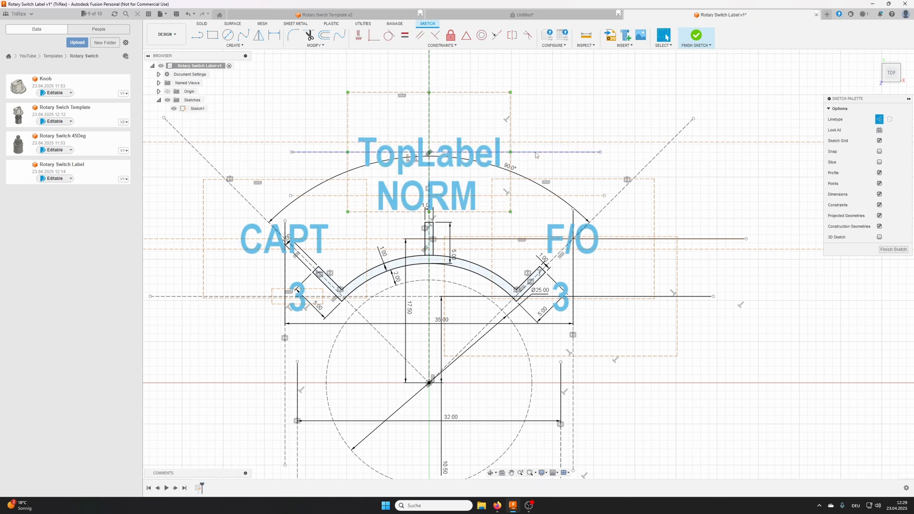
{"action": "left_click_drag", "start_coordinate": [535, 152], "coordinate": [532, 147]}
{"action": "left_click", "coordinate": [374, 66]}
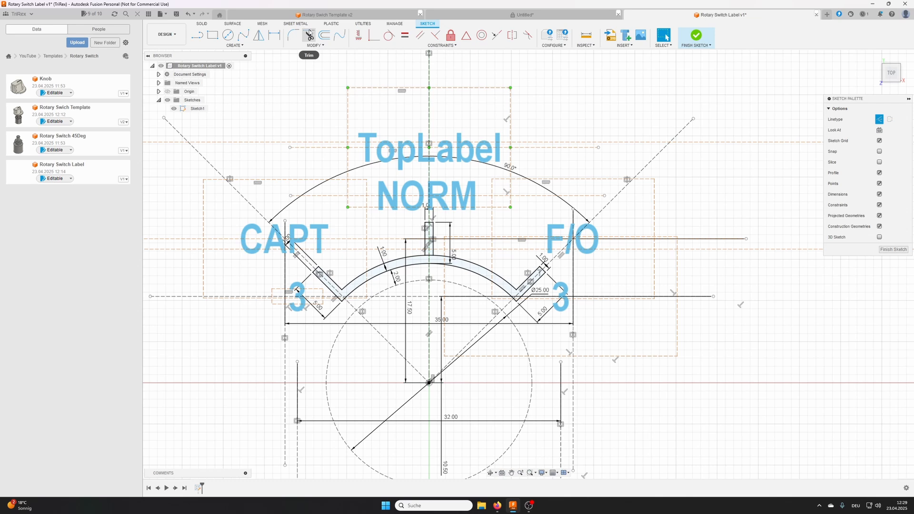
Dimension the NORM text's horizontal construction line at 22.5 mm from the sketch origin
{"action": "left_click", "coordinate": [274, 35]}
{"action": "left_click", "coordinate": [430, 383]}
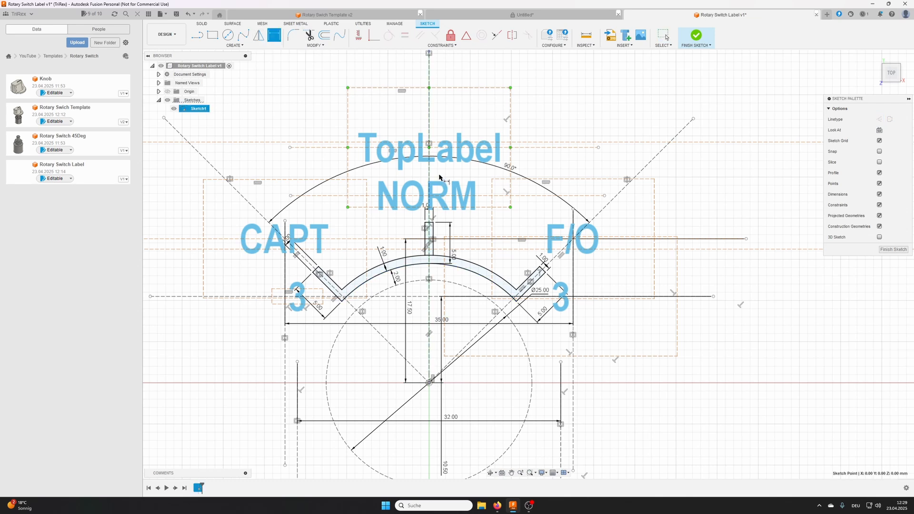
{"action": "left_click", "coordinate": [456, 202]}
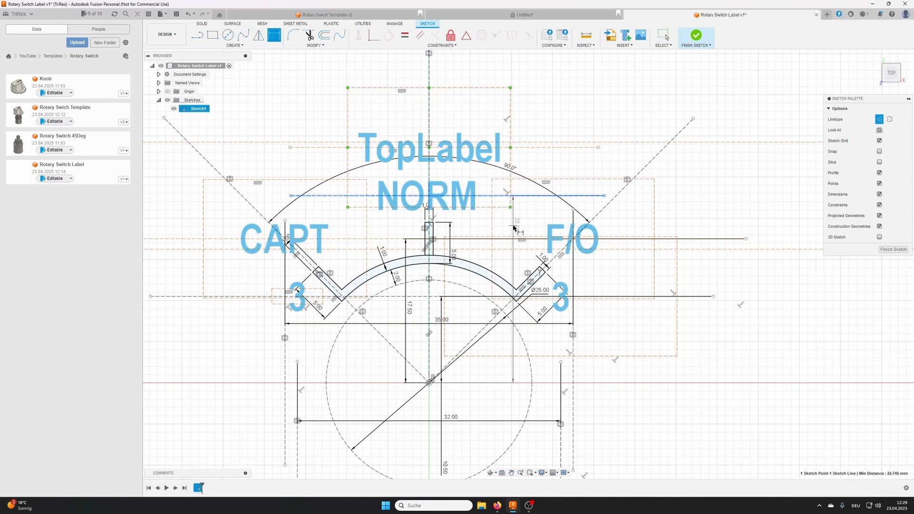
{"action": "left_click", "coordinate": [517, 227]}
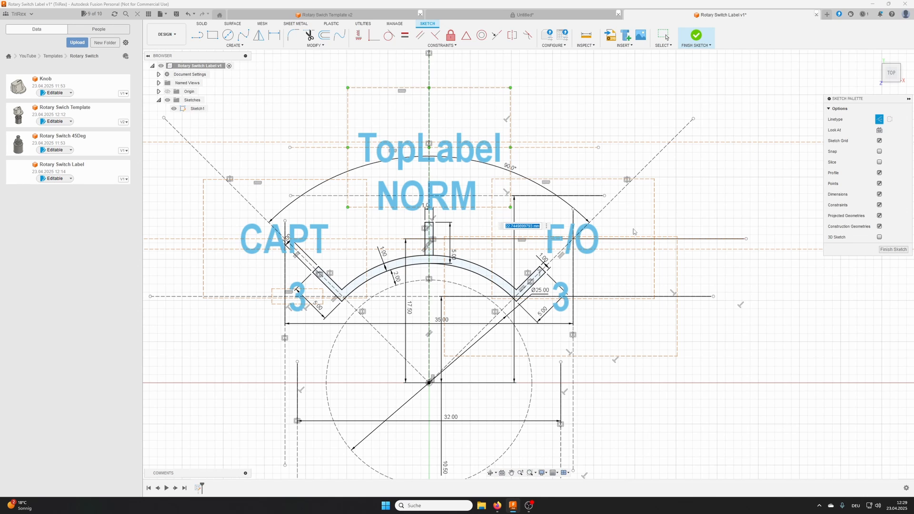
{"action": "type", "text": "22.5"}
{"action": "key", "text": "Return"}
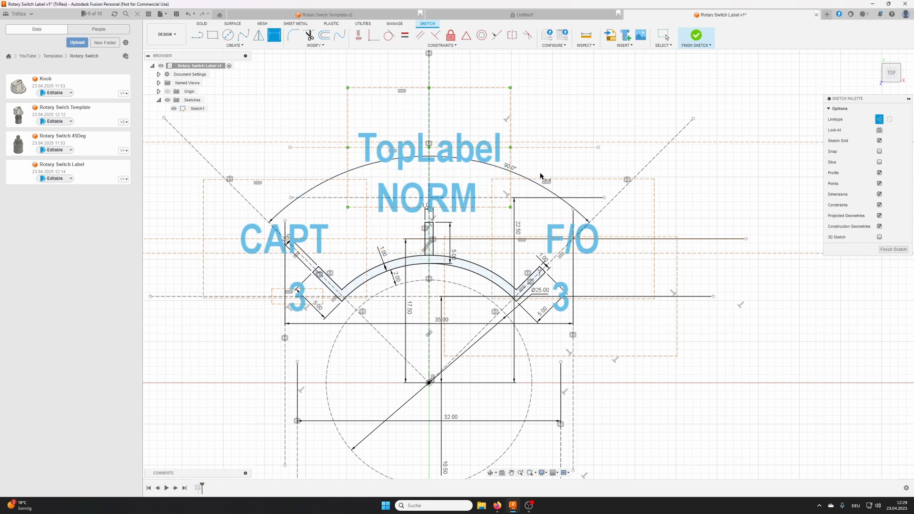
Set the spacing between the TopLabel and NORM construction lines to 5 mm and finish the sketch
{"action": "left_click", "coordinate": [486, 197]}
{"action": "left_click", "coordinate": [337, 147]}
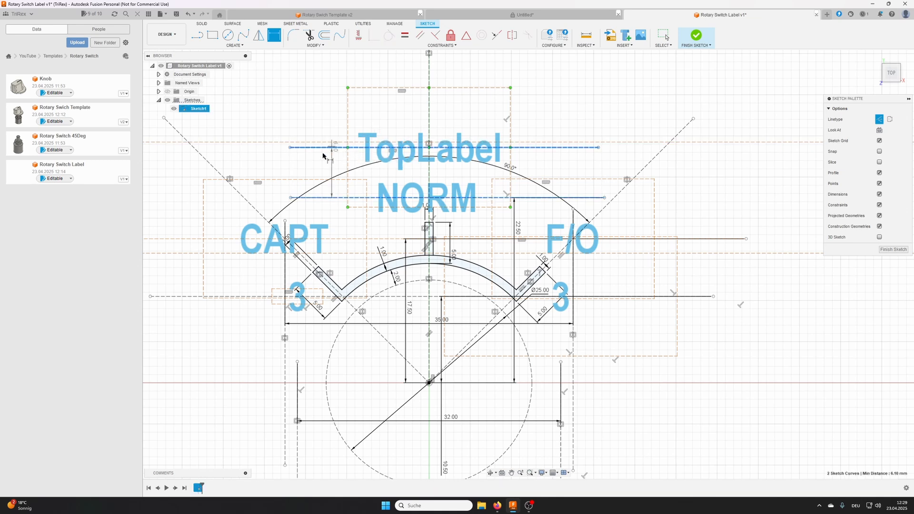
{"action": "left_click", "coordinate": [318, 163]}
{"action": "type", "text": "5"}
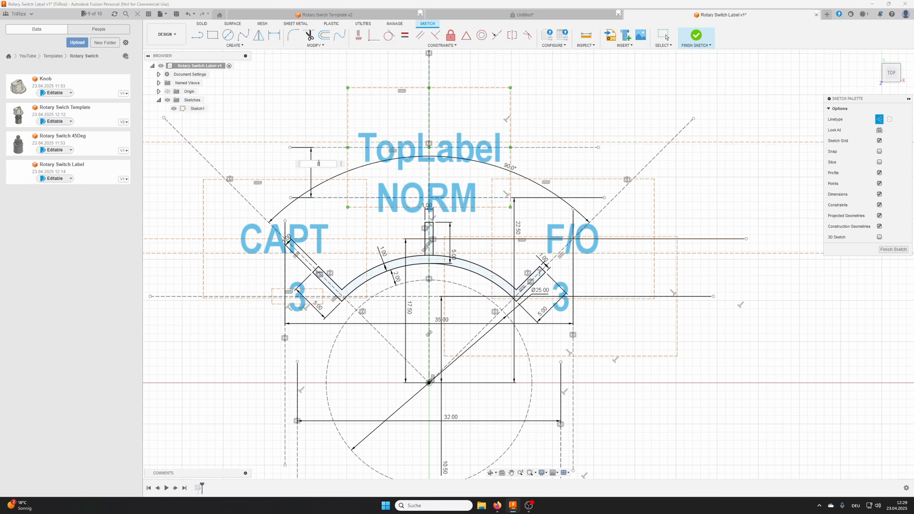
{"action": "key", "text": "Return"}
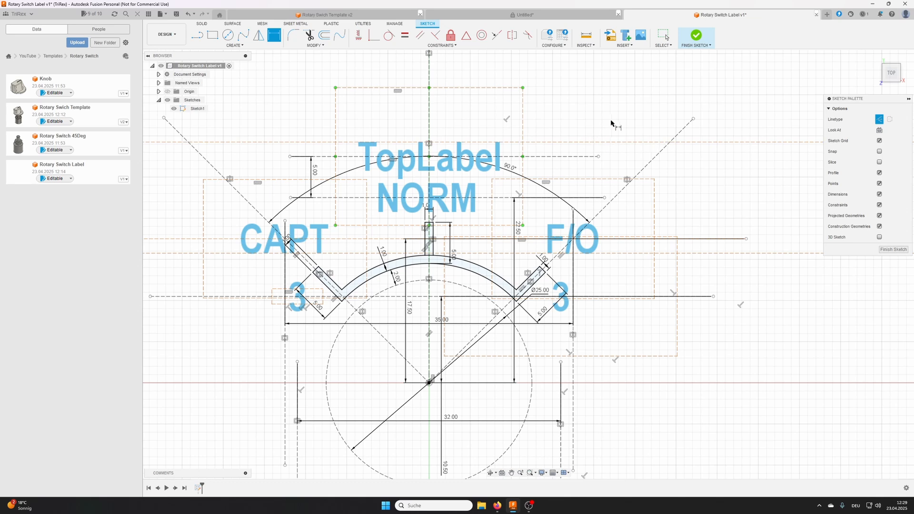
{"action": "left_click", "coordinate": [695, 36]}
{"action": "scroll", "coordinate": [528, 251], "scroll_direction": "down", "scroll_amount": 5}
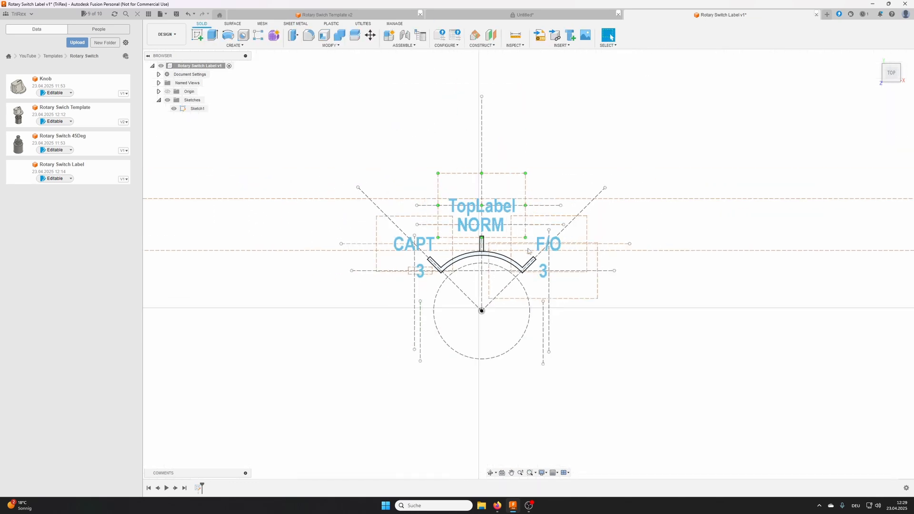
{"action": "scroll", "coordinate": [445, 153], "scroll_direction": "up", "scroll_amount": 3}
{"action": "scroll", "coordinate": [444, 154], "scroll_direction": "up", "scroll_amount": 3}
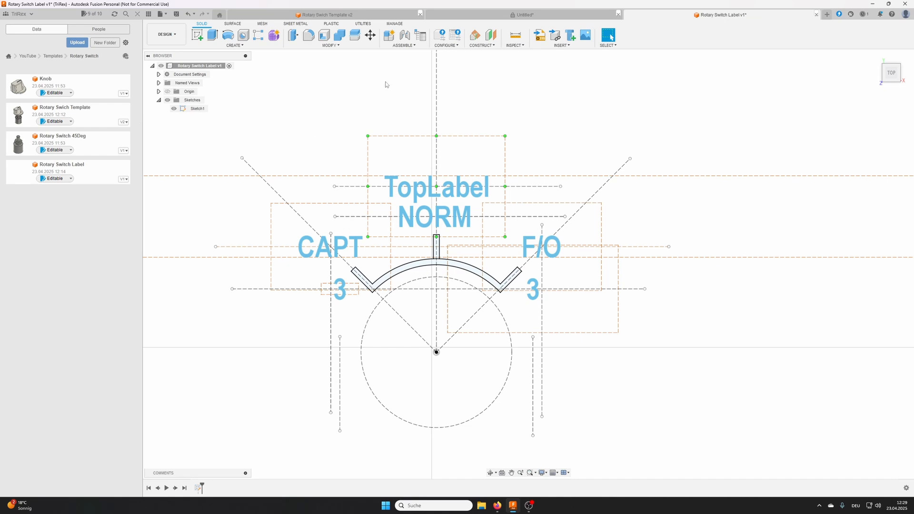
Insert the Rotary Switch Label design into the untitled panel assembly, offset 13 mm in Y from its initial position
{"action": "left_click", "coordinate": [335, 16]}
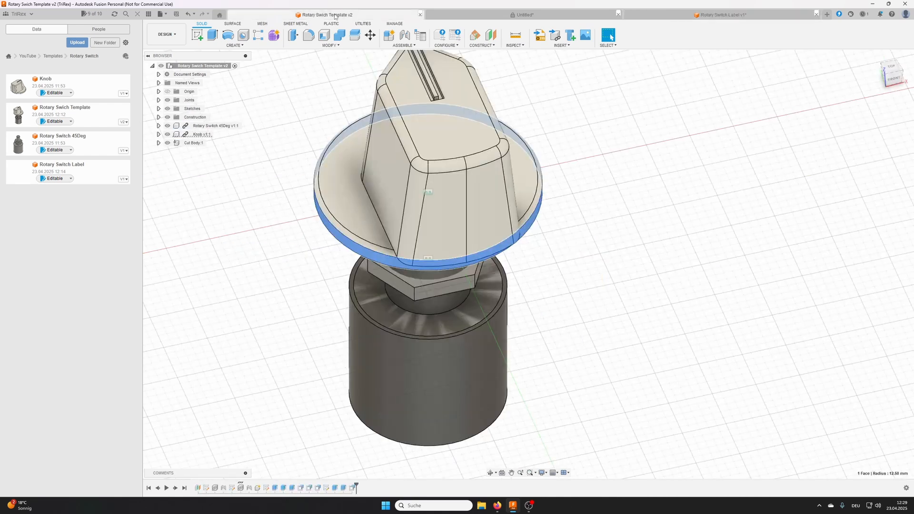
{"action": "scroll", "coordinate": [342, 71], "scroll_direction": "down", "scroll_amount": 2}
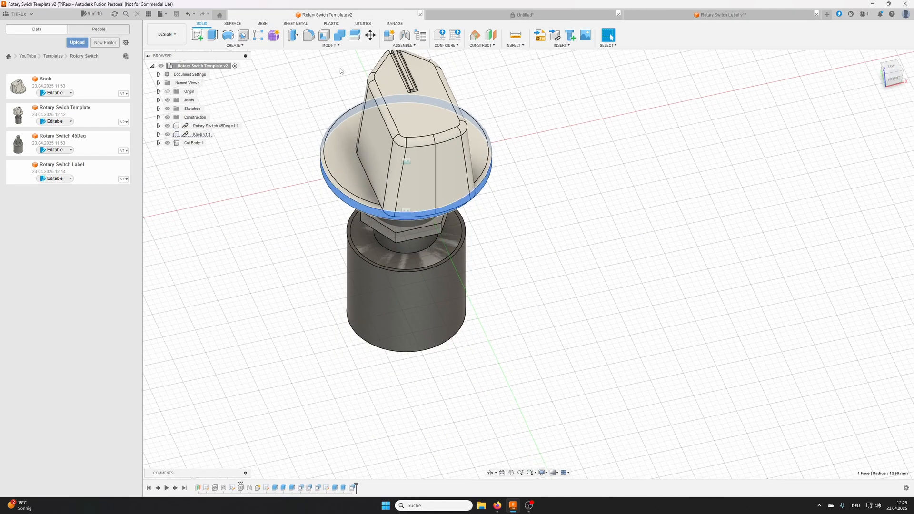
{"action": "middle_click_drag", "start_coordinate": [341, 71], "coordinate": [399, 130]}
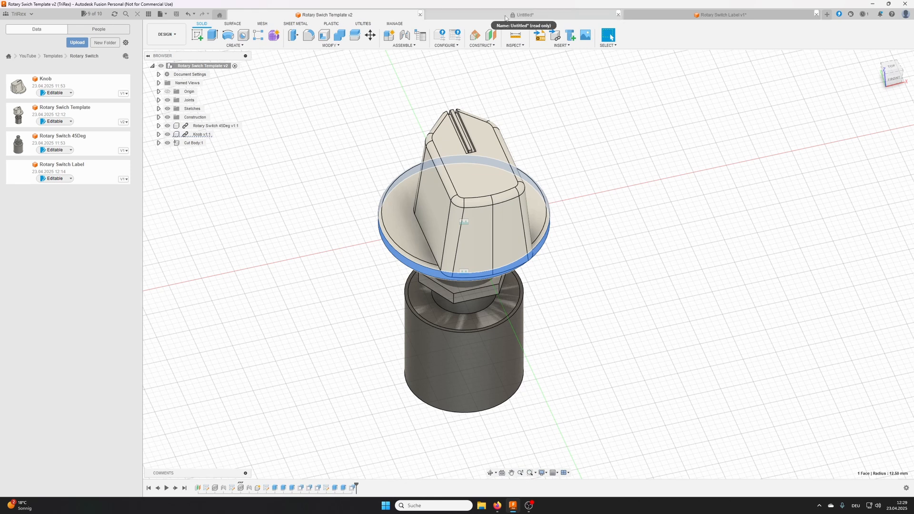
{"action": "left_click", "coordinate": [521, 15]}
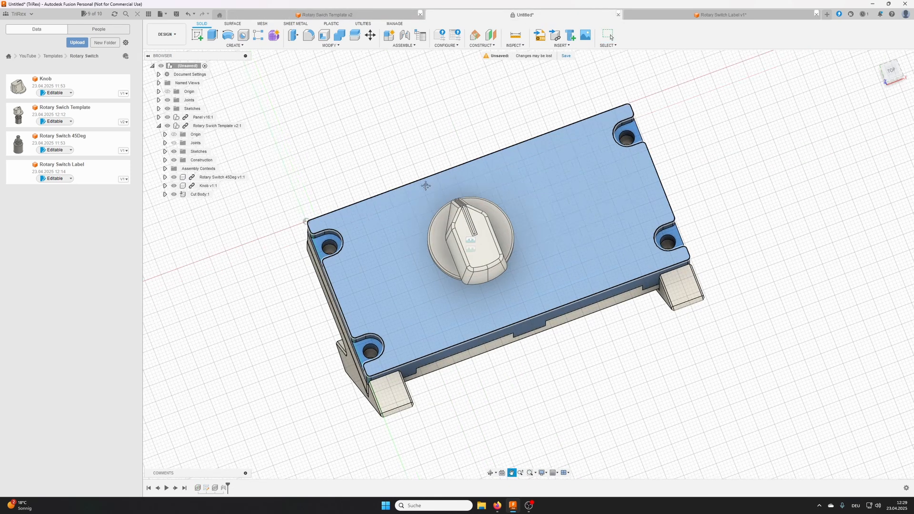
{"action": "middle_click_drag", "start_coordinate": [419, 287], "coordinate": [440, 240], "text": "shift"}
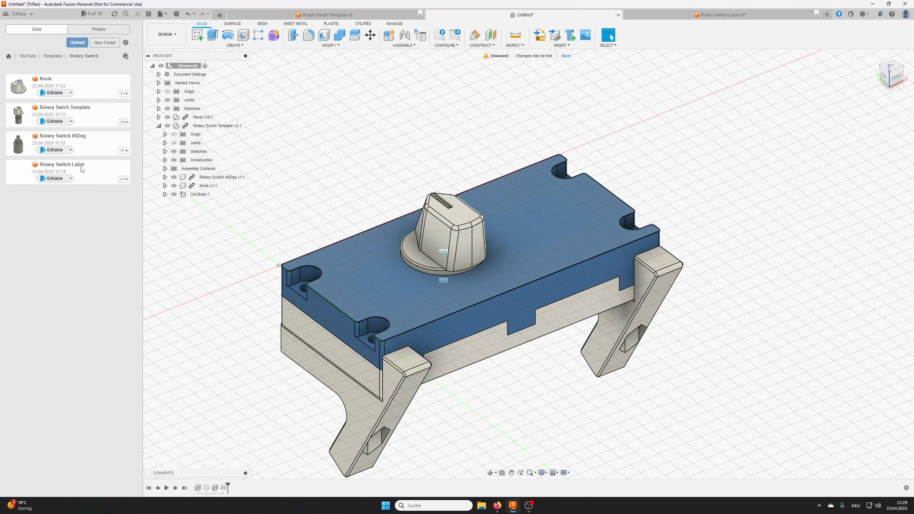
{"action": "left_click_drag", "start_coordinate": [43, 169], "coordinate": [303, 117]}
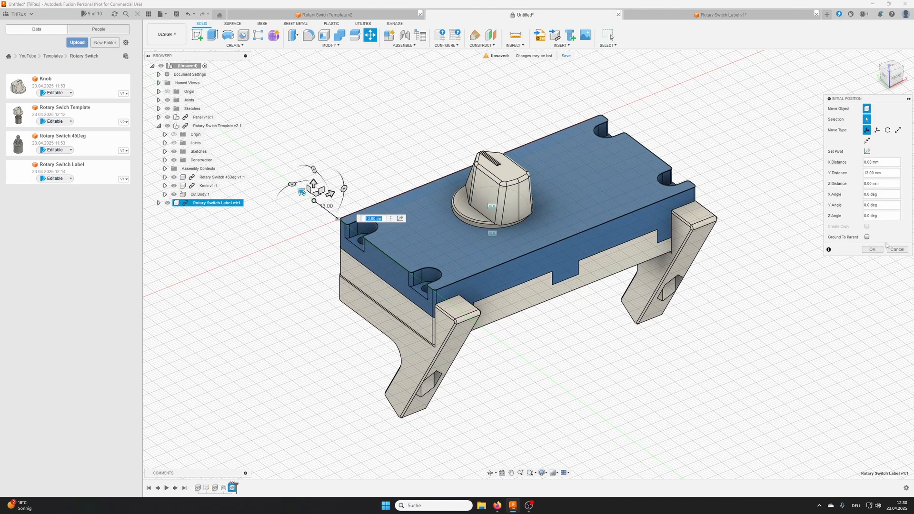
{"action": "left_click", "coordinate": [872, 249]}
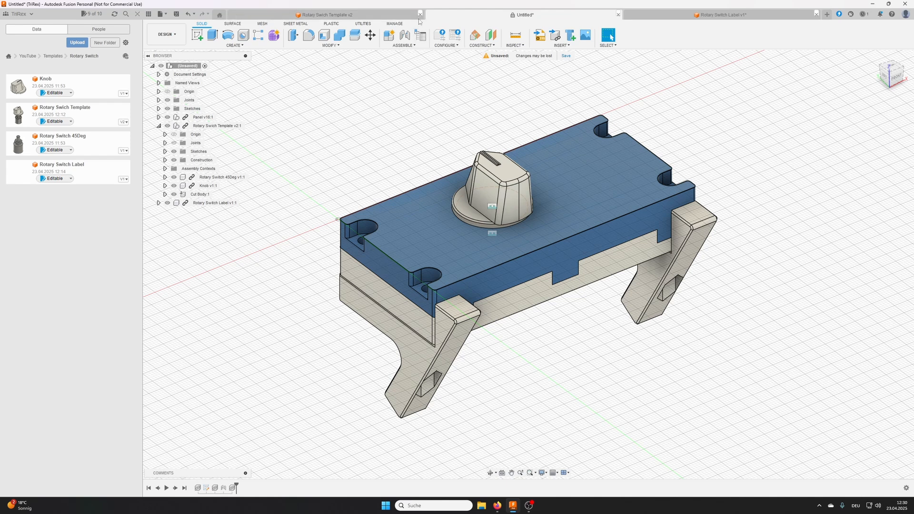
Save the Rotary Switch Label design with the version description "User Saved" and update its outdated reference in the untitled panel assembly
{"action": "left_click", "coordinate": [711, 16]}
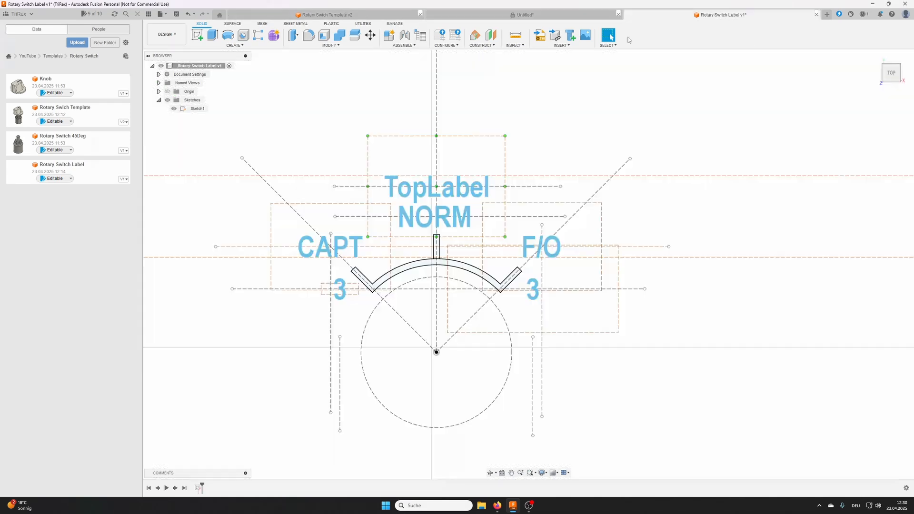
{"action": "left_click", "coordinate": [177, 14]}
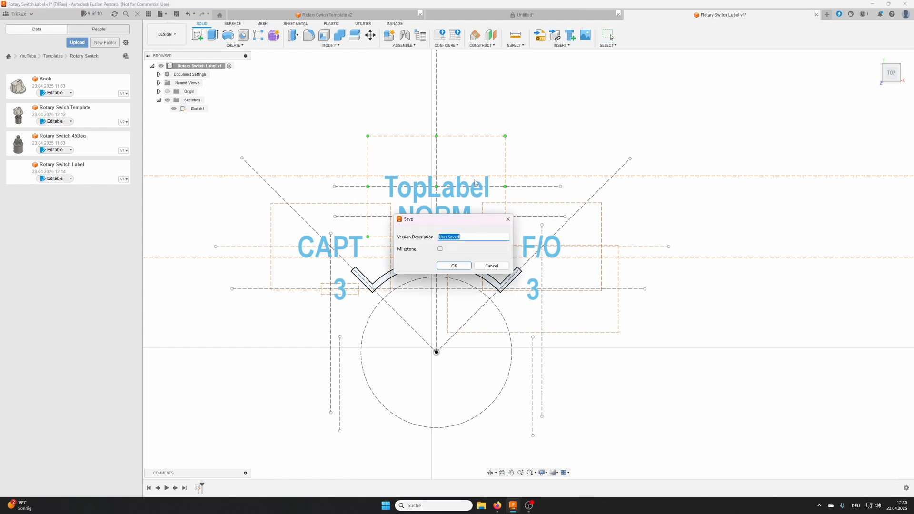
{"action": "left_click", "coordinate": [454, 266]}
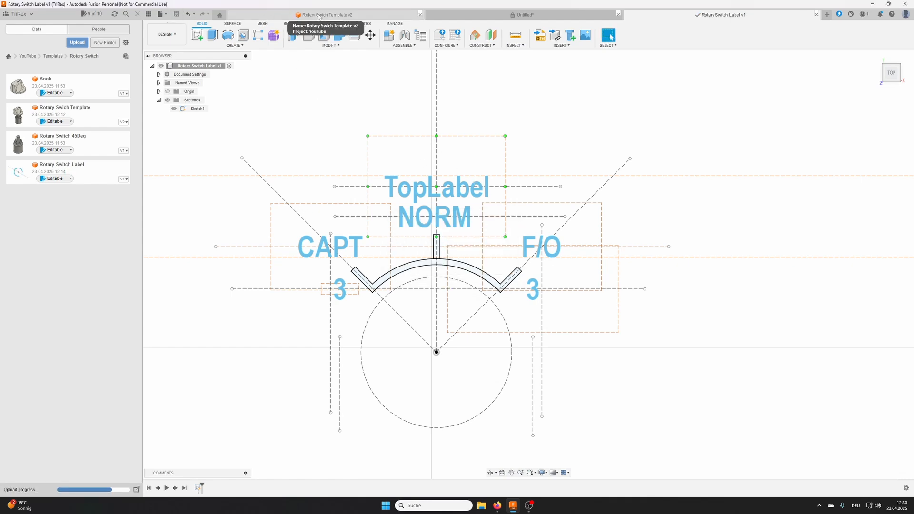
{"action": "left_click", "coordinate": [469, 15]}
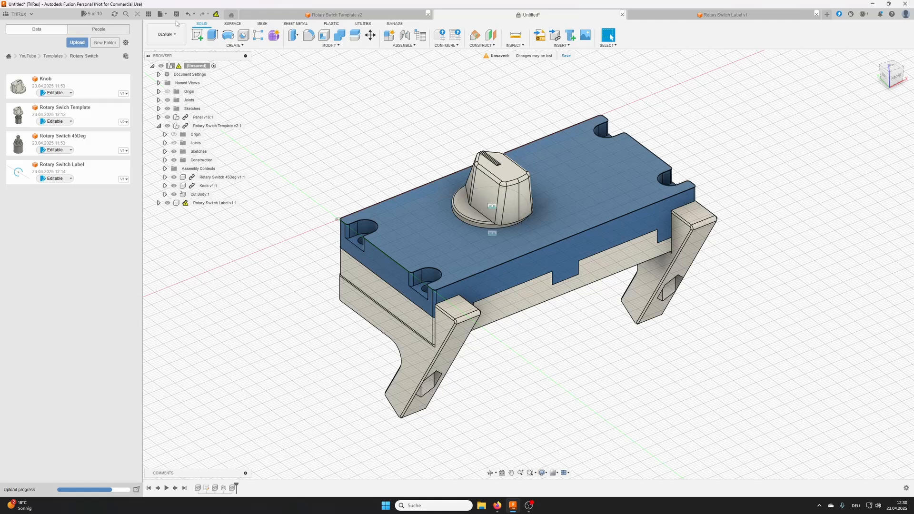
{"action": "left_click", "coordinate": [216, 14]}
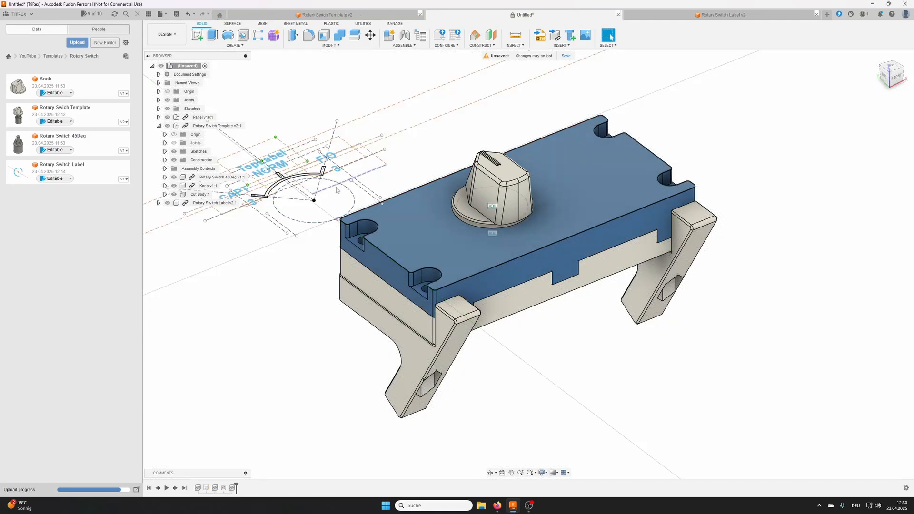
Joint the centre of the label's construction circle to the circle at the knob's base on the panel, with zero angle and offsets
{"action": "left_click_drag", "start_coordinate": [374, 195], "coordinate": [491, 237]}
{"action": "key", "text": "Escape"}
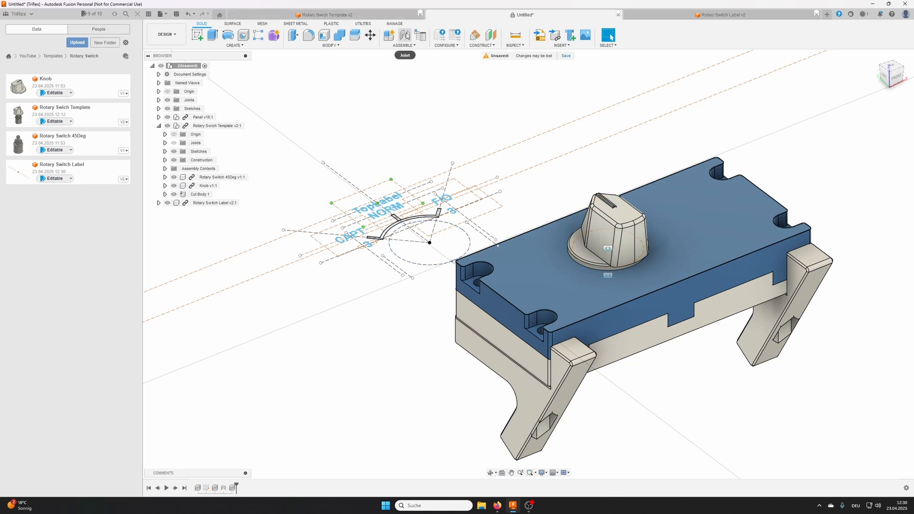
{"action": "left_click", "coordinate": [405, 35]}
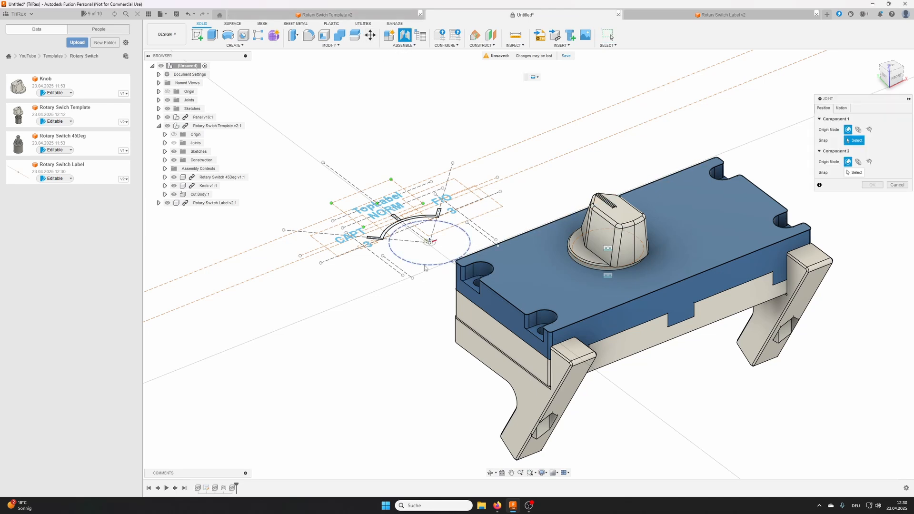
{"action": "left_click", "coordinate": [425, 267]}
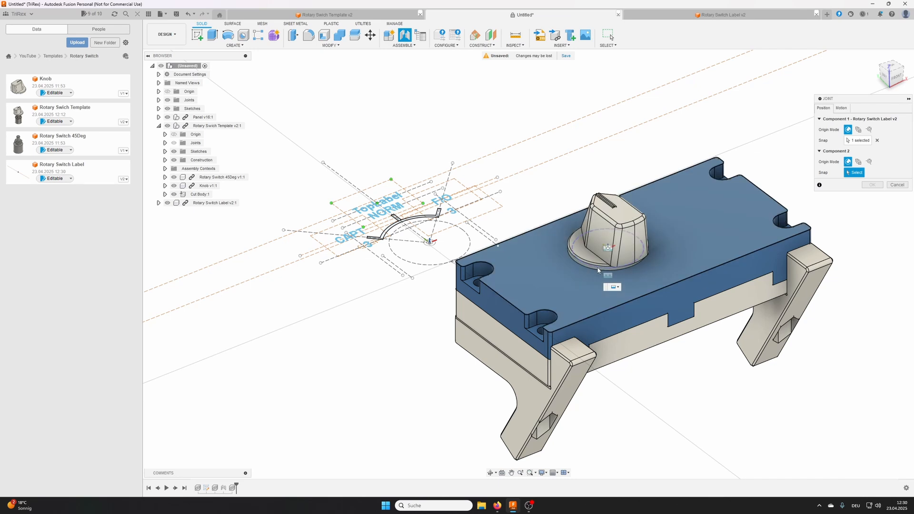
{"action": "left_click", "coordinate": [599, 270]}
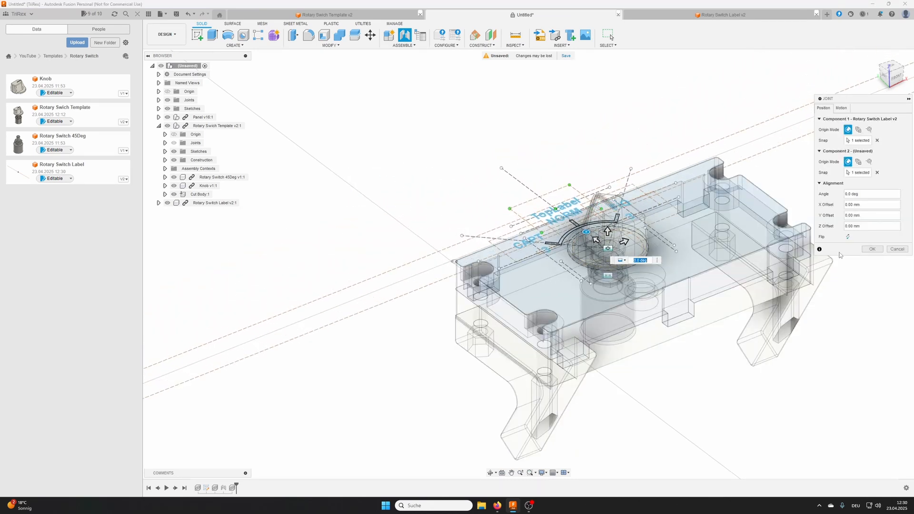
{"action": "left_click", "coordinate": [872, 249]}
{"action": "middle_click_drag", "start_coordinate": [719, 148], "coordinate": [674, 205], "text": "shift"}
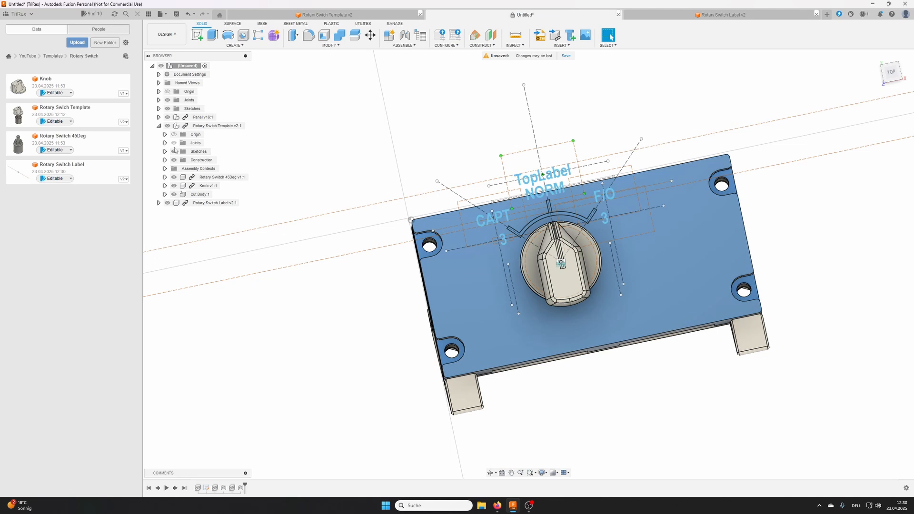
Open the assembly's Sketch1 to check the switch placement point on the panel, and finish the sketch without edits
{"action": "left_click", "coordinate": [159, 109]}
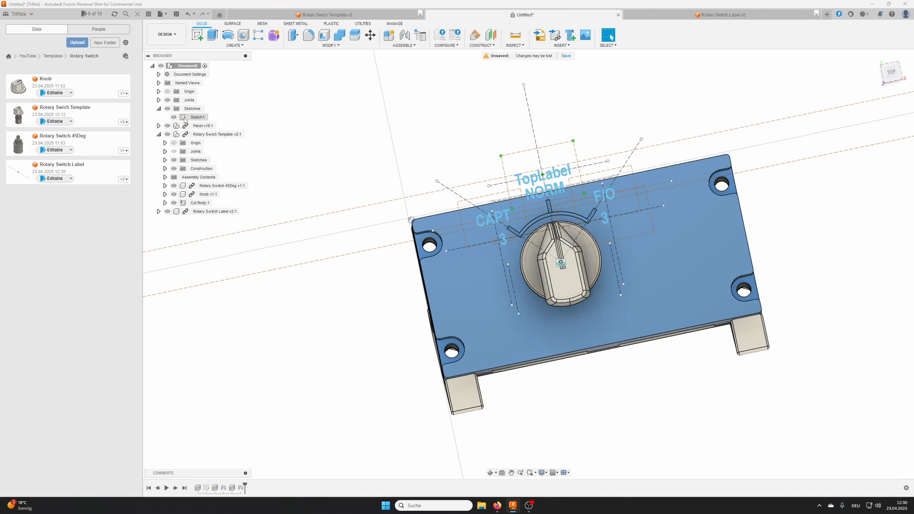
{"action": "double_click", "coordinate": [184, 118]}
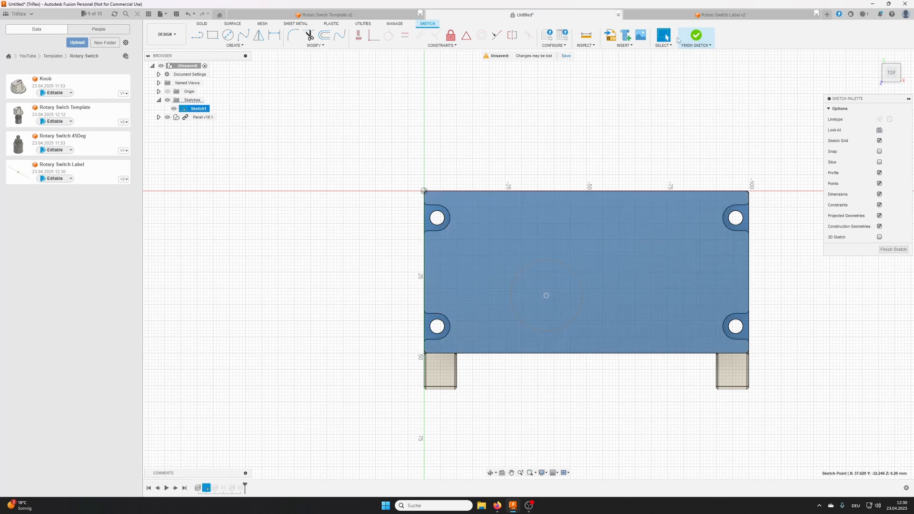
{"action": "left_click", "coordinate": [700, 42]}
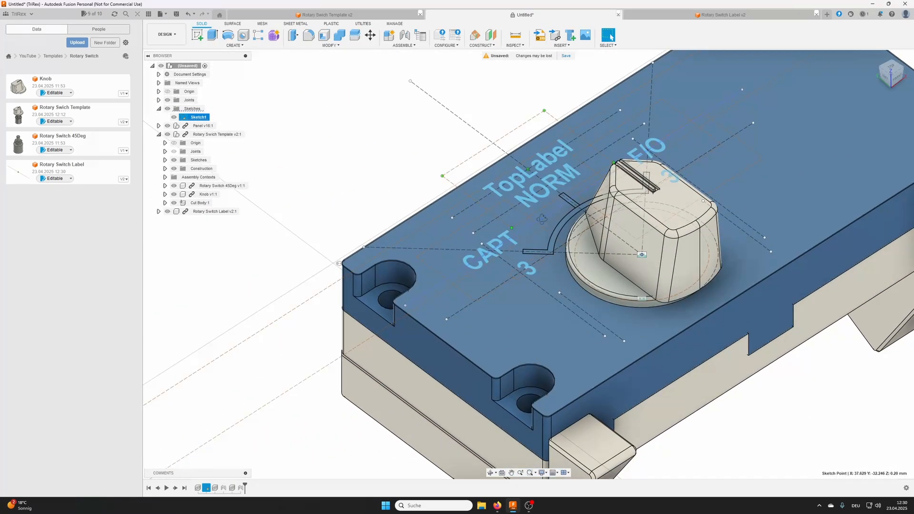
{"action": "middle_click_drag", "start_coordinate": [542, 219], "coordinate": [565, 248], "text": "shift"}
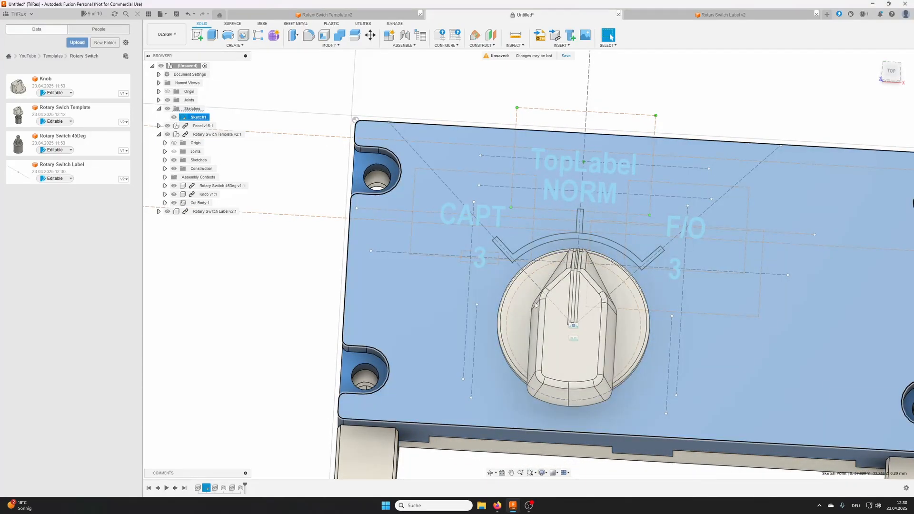
{"action": "middle_click_drag", "start_coordinate": [535, 305], "coordinate": [572, 262], "text": "shift"}
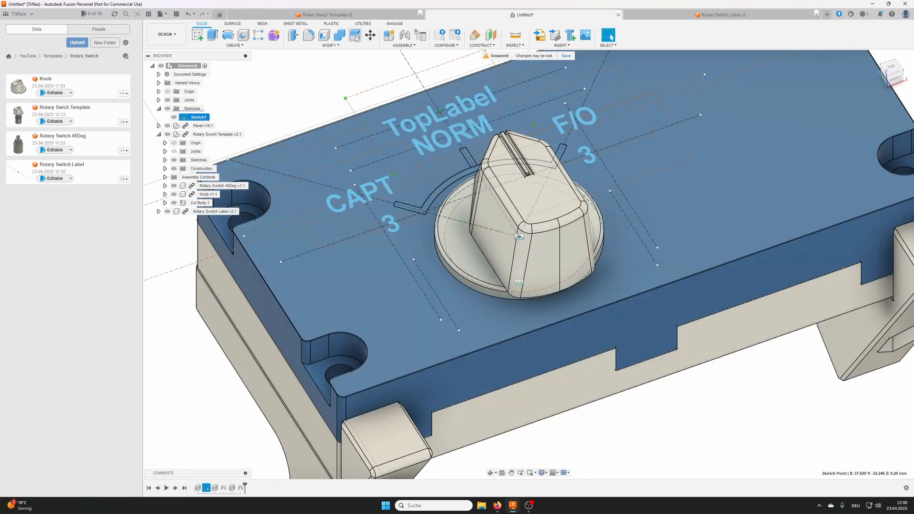
Break the link of the Panel component to its source design so its bodies can be edited in the assembly
{"action": "left_click", "coordinate": [340, 35]}
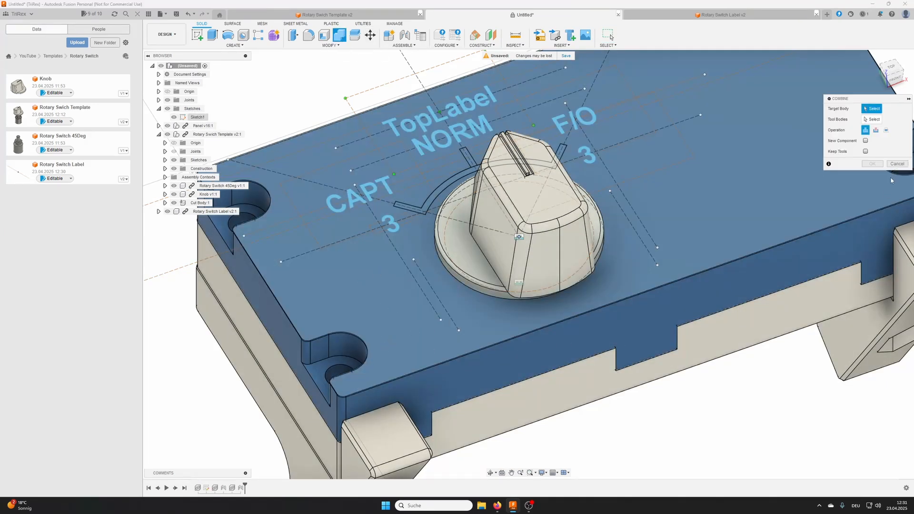
{"action": "left_click", "coordinate": [895, 164]}
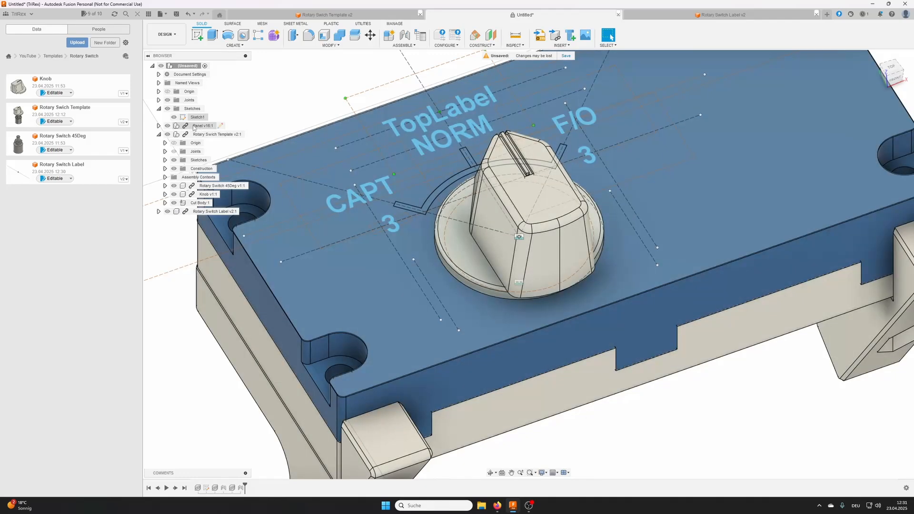
{"action": "right_click", "coordinate": [194, 128]}
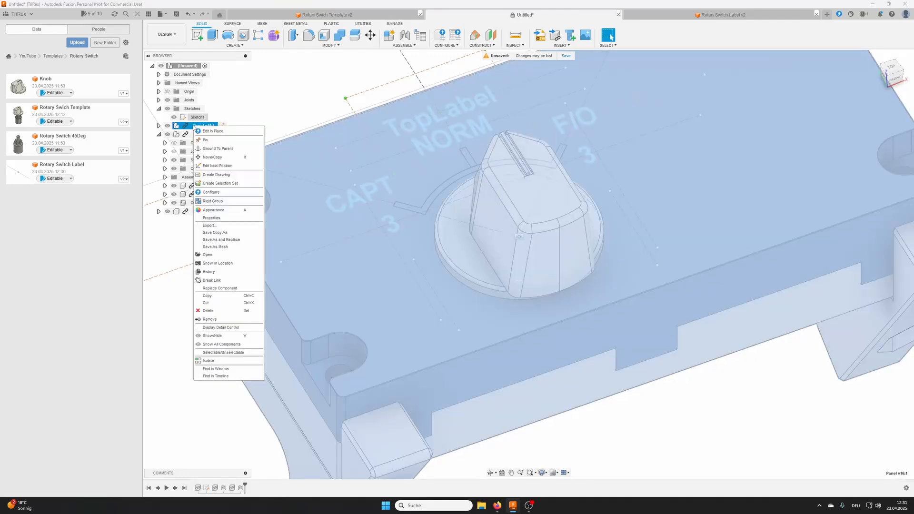
{"action": "left_click", "coordinate": [210, 280]}
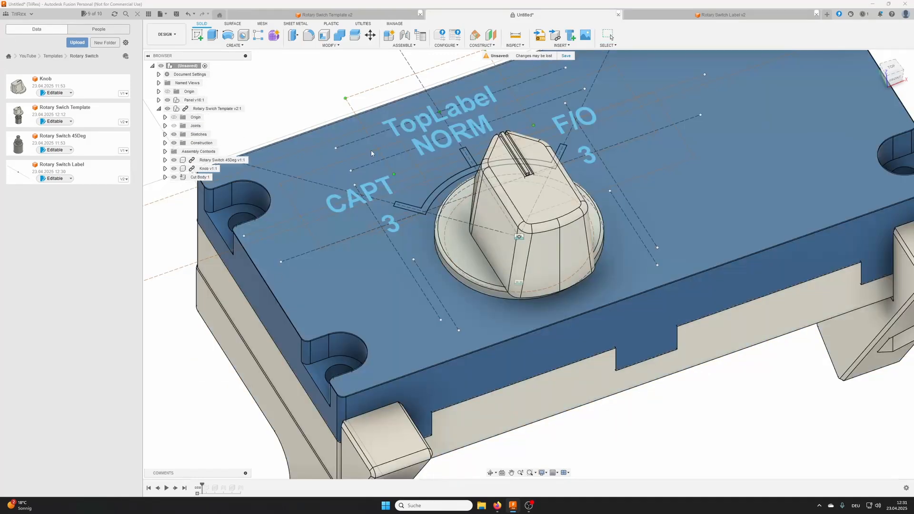
Combine with the Cut operation to subtract the rotary switch's Cut Body from the panel's Transparent Layer
{"action": "left_click", "coordinate": [339, 36]}
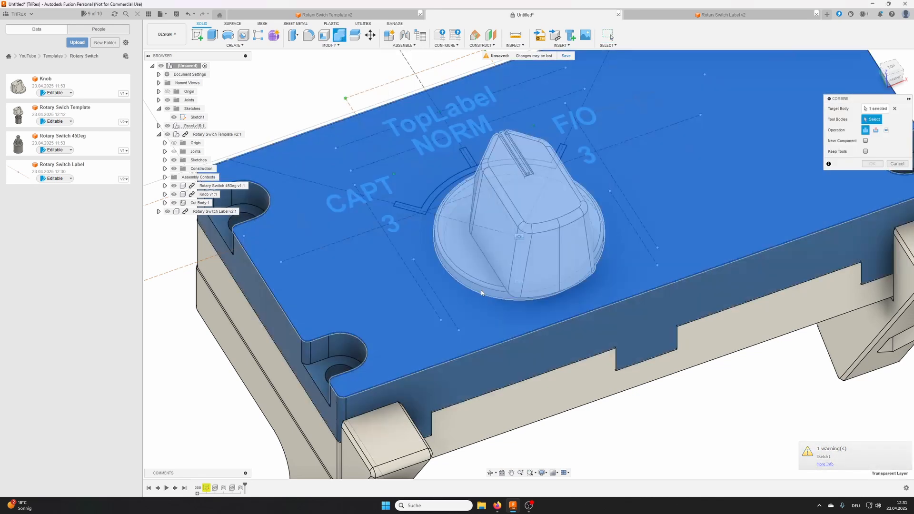
{"action": "left_click", "coordinate": [367, 299]}
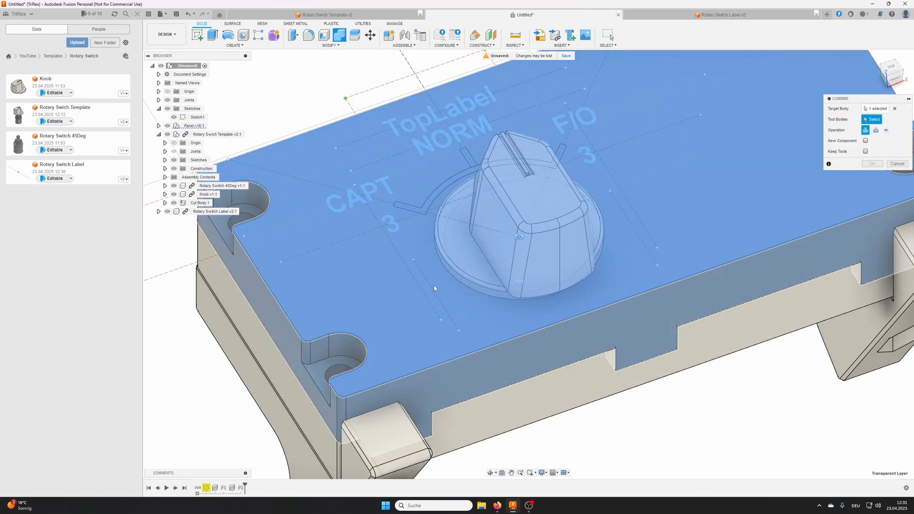
{"action": "middle_click_drag", "start_coordinate": [450, 328], "coordinate": [446, 265], "text": "shift"}
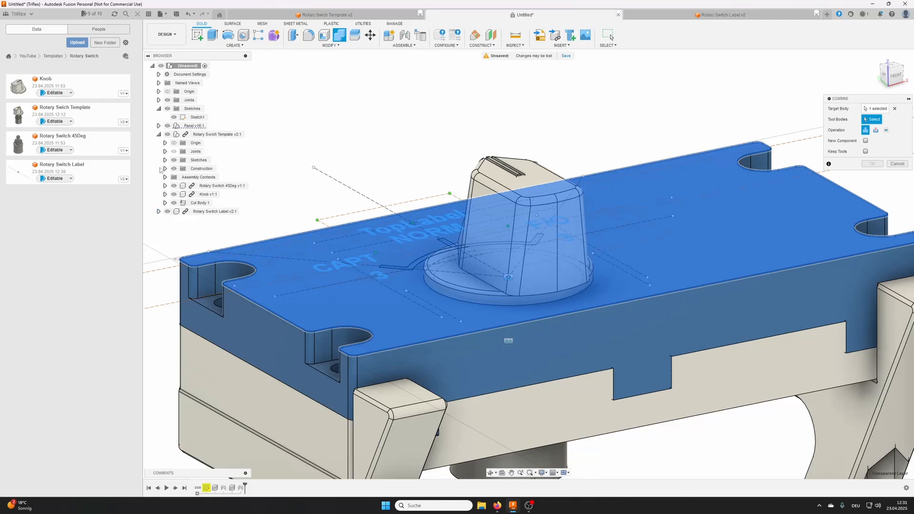
{"action": "left_click", "coordinate": [165, 203]}
{"action": "scroll", "coordinate": [504, 381], "scroll_direction": "down", "scroll_amount": 1}
{"action": "middle_click_drag", "start_coordinate": [509, 380], "coordinate": [473, 214]}
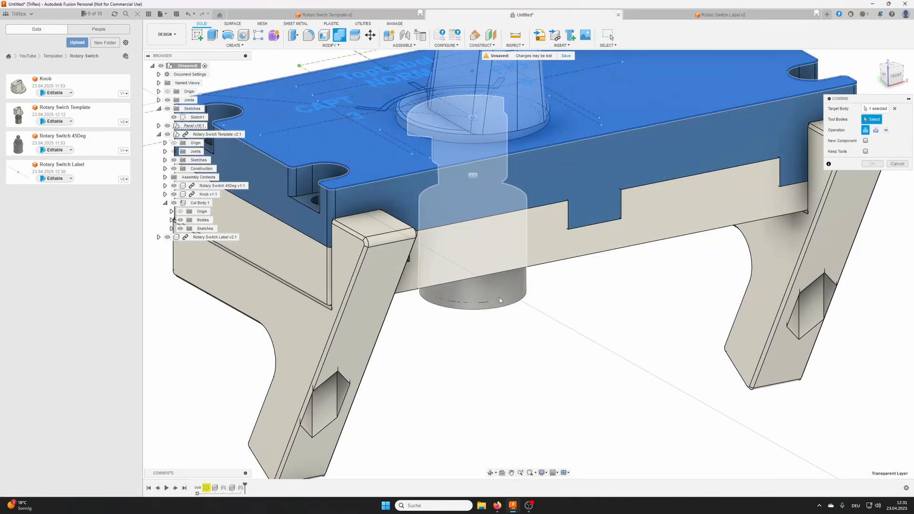
{"action": "left_click", "coordinate": [499, 300]}
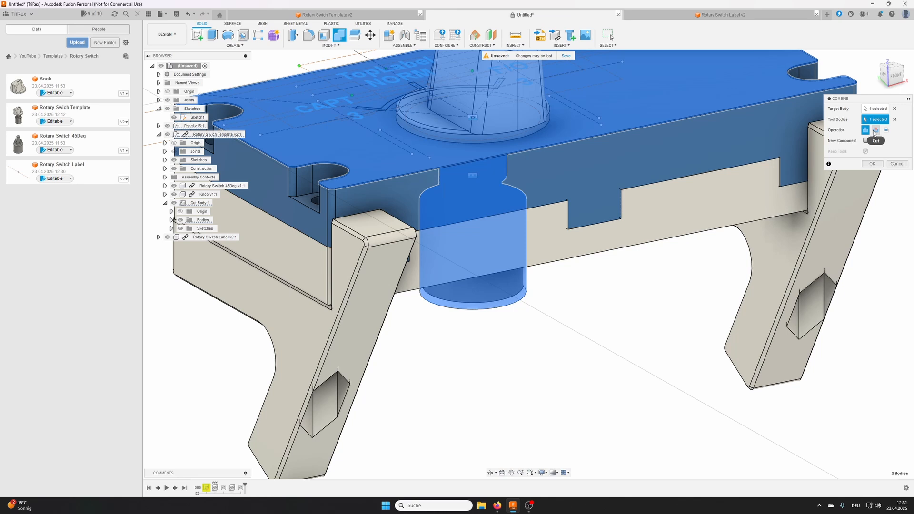
{"action": "left_click", "coordinate": [875, 131]}
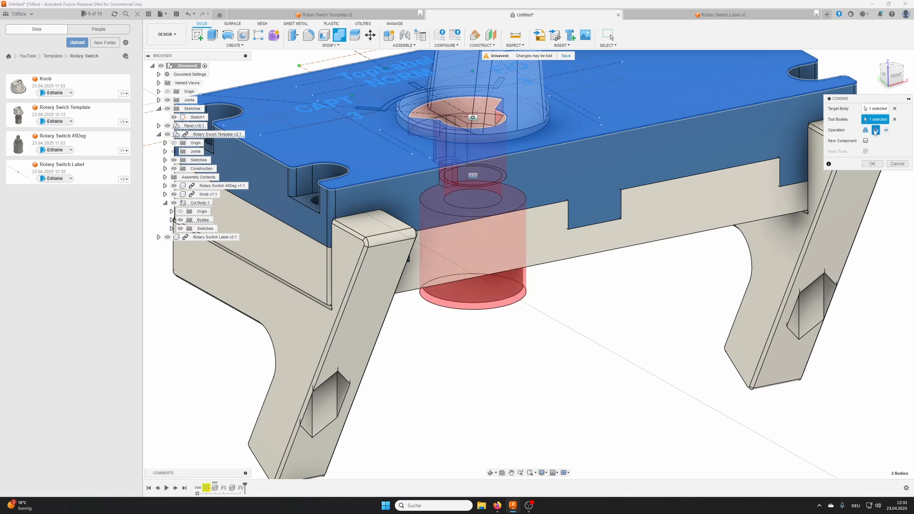
{"action": "left_click", "coordinate": [874, 164]}
Subtract the rotary switch's Cut Body from the Top Panel body with a Combine cut
{"action": "scroll", "coordinate": [353, 139], "scroll_direction": "up", "scroll_amount": 2}
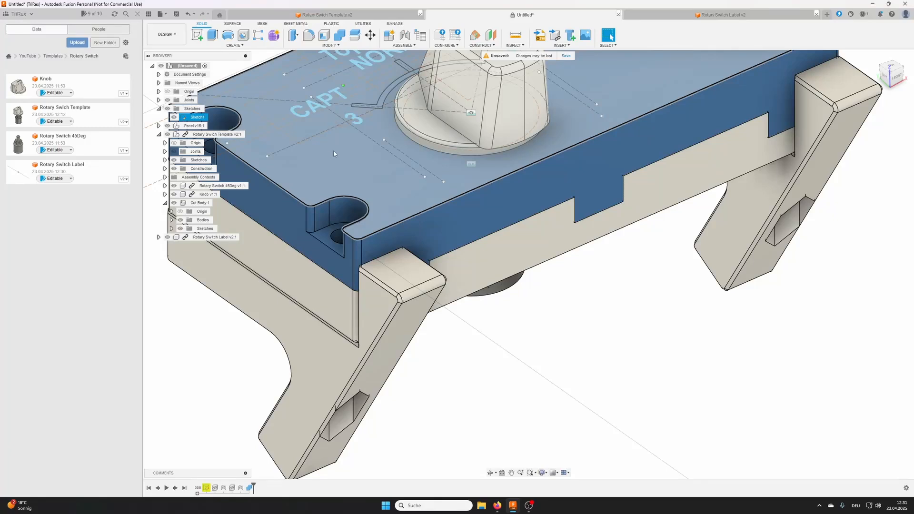
{"action": "left_click", "coordinate": [339, 35]}
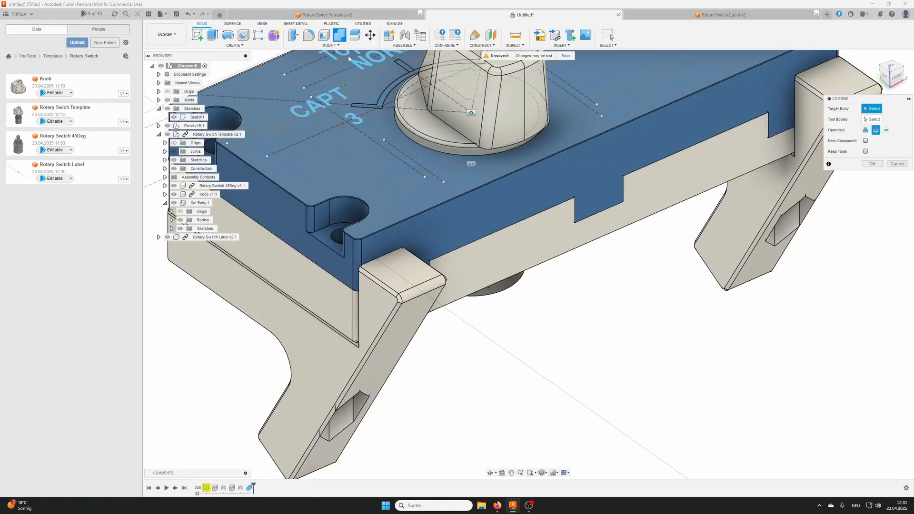
{"action": "left_click", "coordinate": [490, 210]}
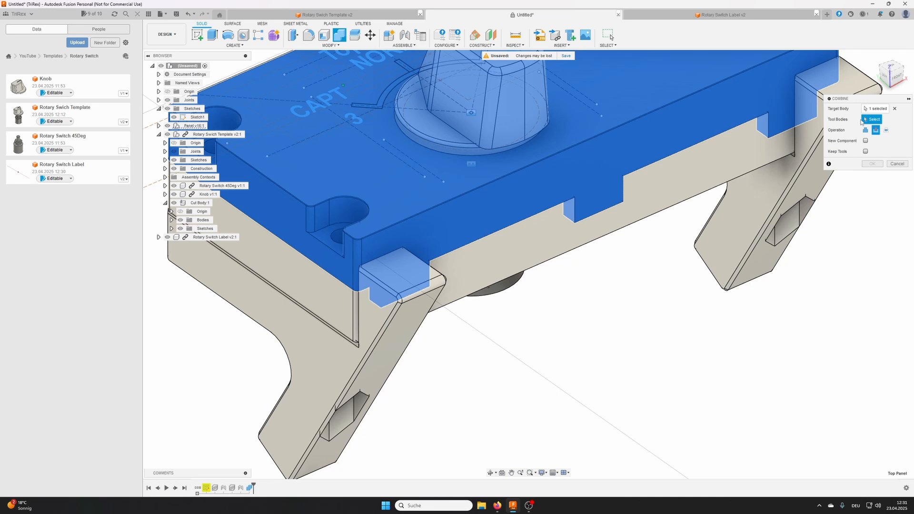
{"action": "left_click", "coordinate": [506, 293]}
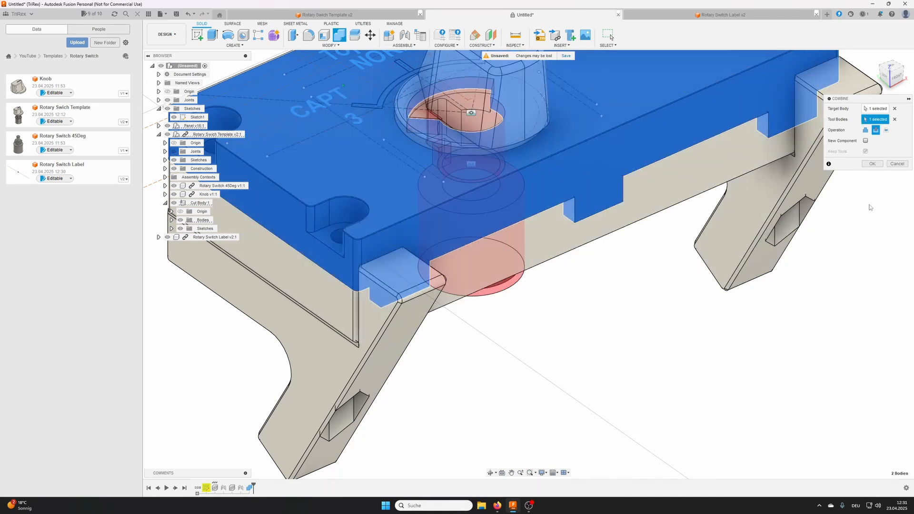
{"action": "left_click", "coordinate": [871, 164]}
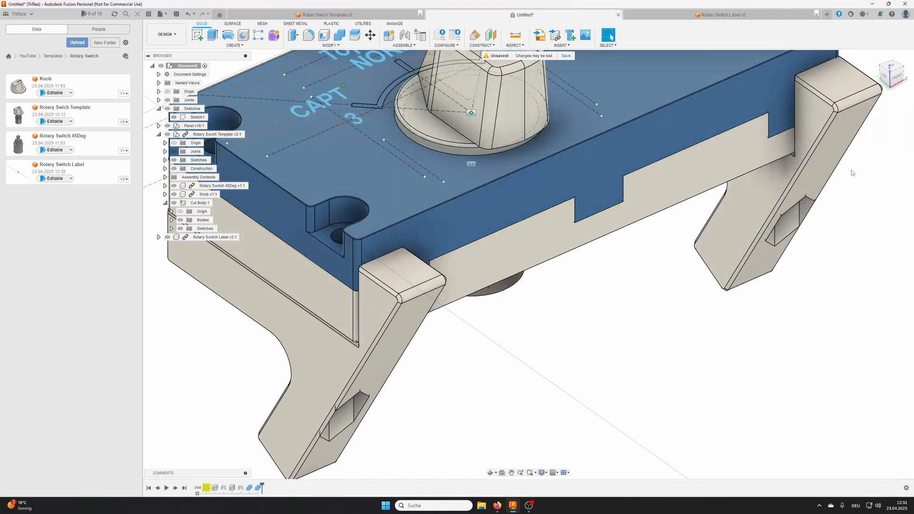
Subtract the rotary switch's Cut Body from the Bottom Panel body with a Combine cut
{"action": "left_click", "coordinate": [338, 36]}
{"action": "left_click", "coordinate": [510, 258]}
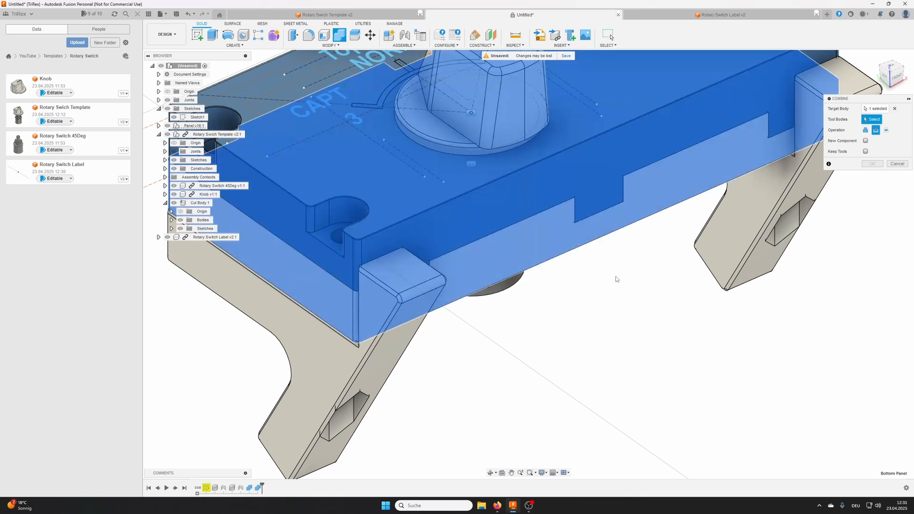
{"action": "mouse_move", "coordinate": [615, 276]}
{"action": "middle_mouse_down", "text": "shift"}
{"action": "mouse_move", "coordinate": [627, 286]}
{"action": "mouse_move", "coordinate": [616, 281]}
{"action": "middle_mouse_up", "text": "shift"}
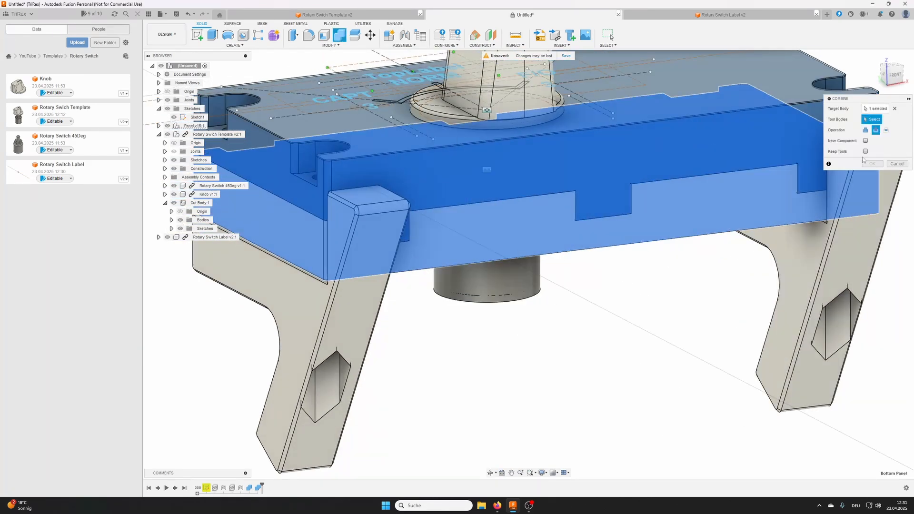
{"action": "left_click", "coordinate": [486, 288]}
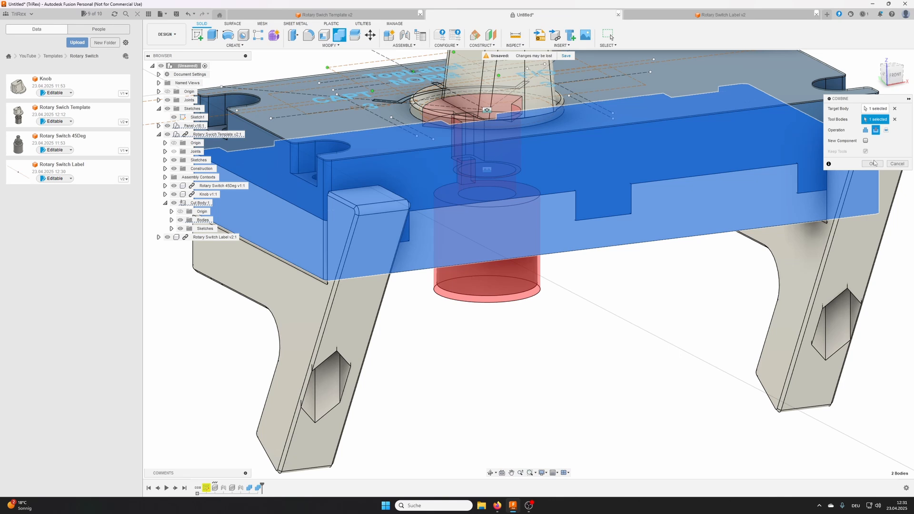
{"action": "left_click", "coordinate": [873, 163]}
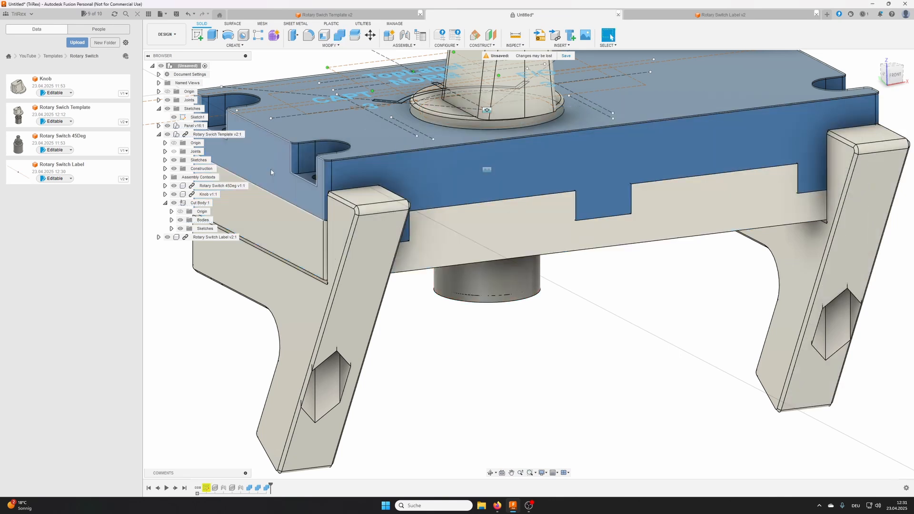
Hide the Cut Body and Knob components of the rotary switch template
{"action": "left_click", "coordinate": [159, 237]}
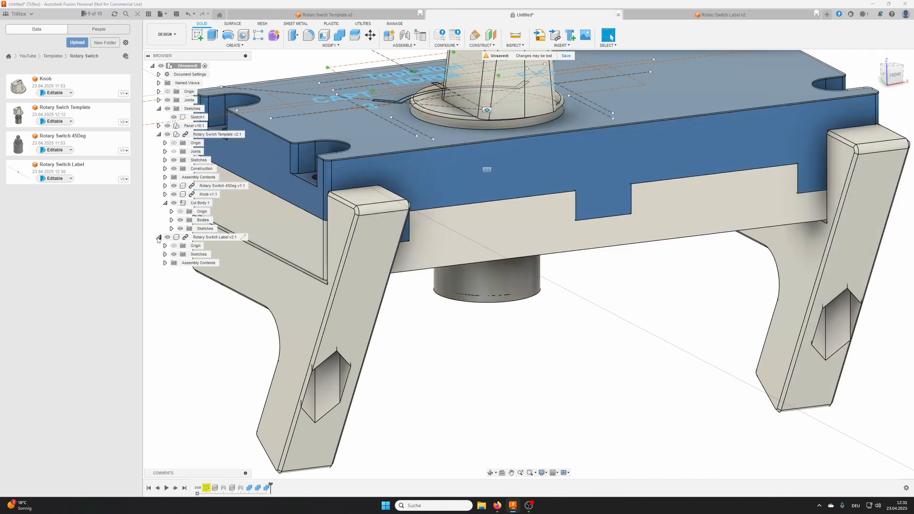
{"action": "left_click", "coordinate": [174, 202]}
{"action": "middle_click_drag", "start_coordinate": [596, 300], "coordinate": [215, 168], "text": "shift"}
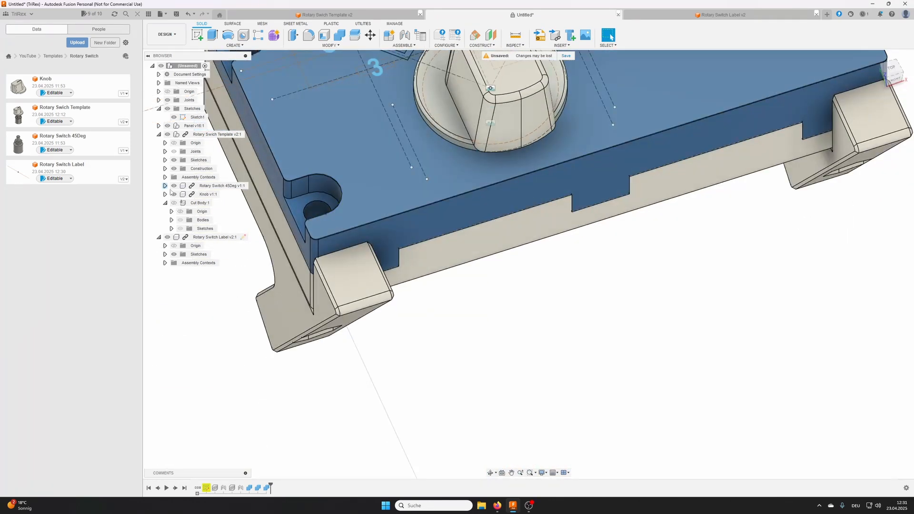
{"action": "left_click", "coordinate": [174, 194]}
Examine the switch opening in the panel from above and below, including the fit around the shaft and switch body
{"action": "middle_click_drag", "start_coordinate": [522, 117], "coordinate": [475, 212]}
{"action": "scroll", "coordinate": [475, 212], "scroll_direction": "up", "scroll_amount": 3}
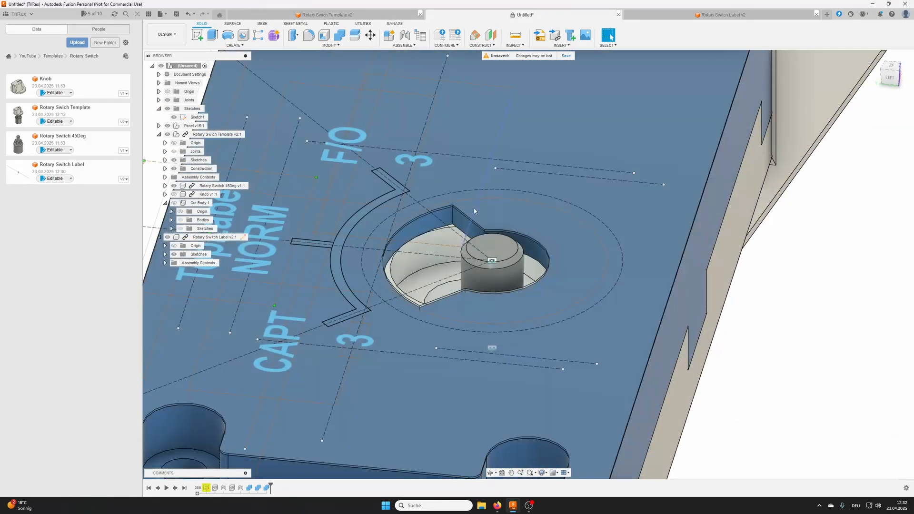
{"action": "scroll", "coordinate": [475, 211], "scroll_direction": "up", "scroll_amount": 5}
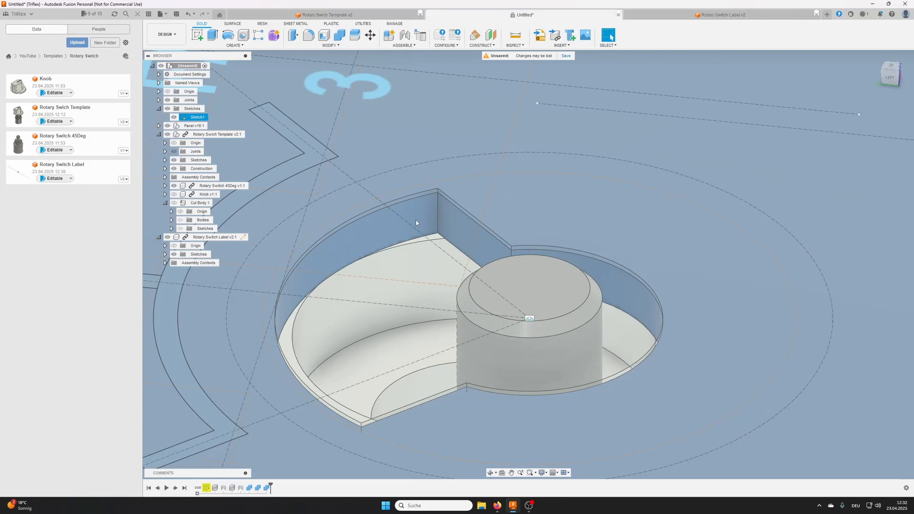
{"action": "scroll", "coordinate": [423, 266], "scroll_direction": "down", "scroll_amount": 2}
{"action": "middle_click_drag", "start_coordinate": [458, 248], "coordinate": [419, 457], "text": "shift"}
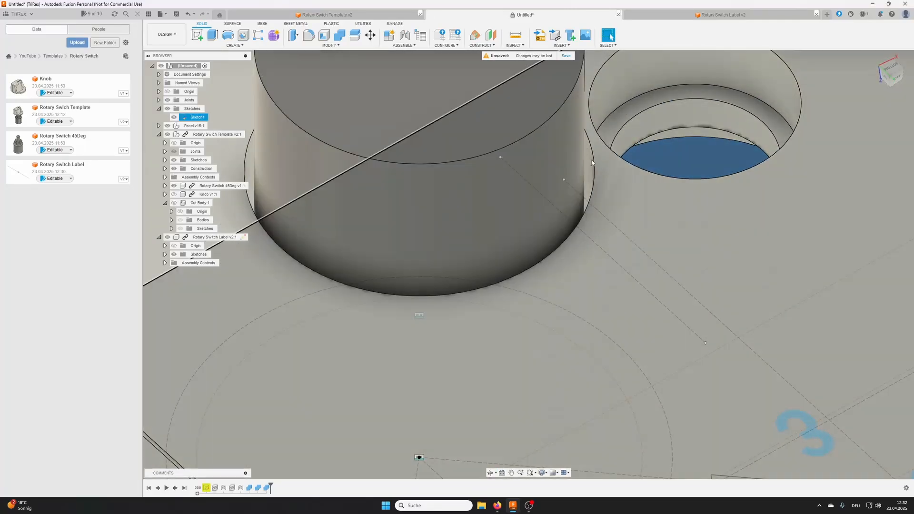
{"action": "scroll", "coordinate": [570, 187], "scroll_direction": "down", "scroll_amount": 2}
{"action": "middle_click_drag", "start_coordinate": [572, 186], "coordinate": [598, 295], "text": "shift"}
{"action": "middle_click_drag", "start_coordinate": [598, 296], "coordinate": [492, 207]}
{"action": "middle_click_drag", "start_coordinate": [482, 99], "coordinate": [493, 205], "text": "shift"}
{"action": "middle_click_drag", "start_coordinate": [496, 72], "coordinate": [429, 221], "text": "shift"}
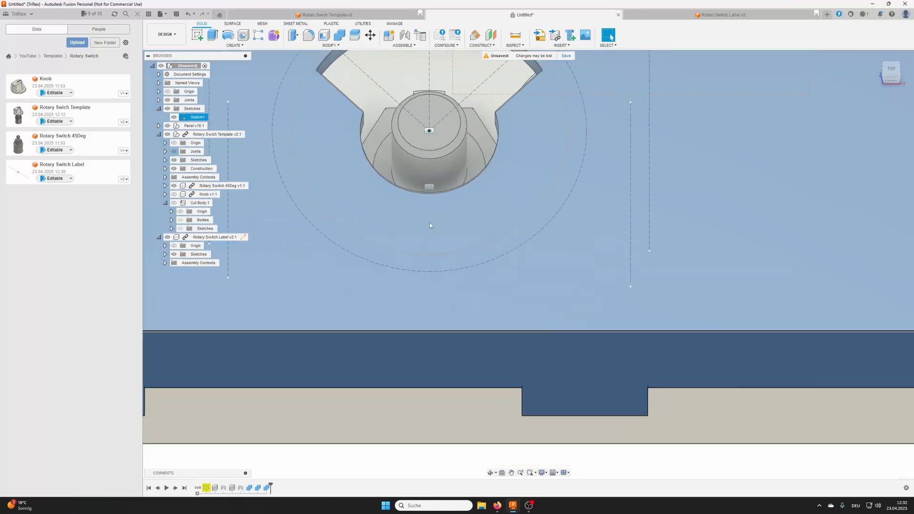
{"action": "mouse_move", "coordinate": [438, 117]}
{"action": "middle_mouse_down"}
{"action": "mouse_move", "coordinate": [460, 297]}
{"action": "mouse_move", "coordinate": [306, 200]}
{"action": "middle_mouse_up"}
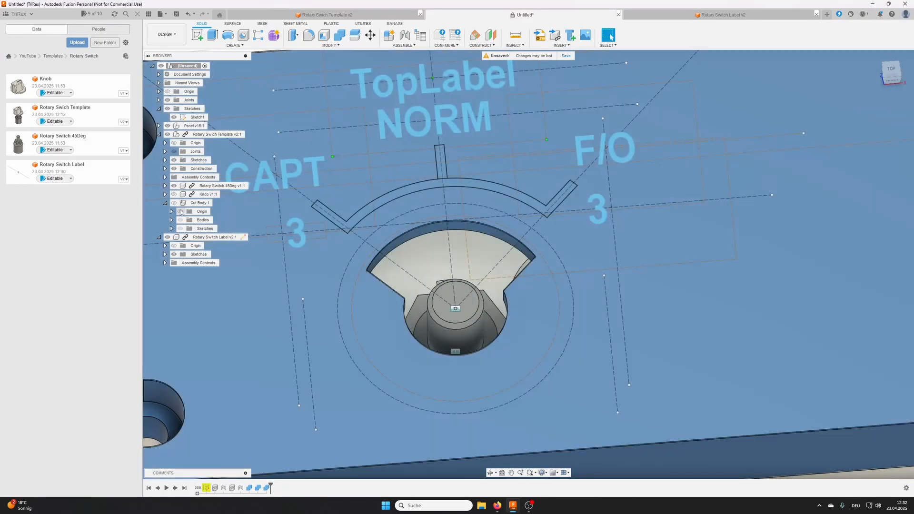
Show the Knob component again on the panel
{"action": "left_click", "coordinate": [173, 195]}
{"action": "scroll", "coordinate": [470, 247], "scroll_direction": "down", "scroll_amount": 3}
{"action": "middle_click_drag", "start_coordinate": [481, 244], "coordinate": [470, 267]}
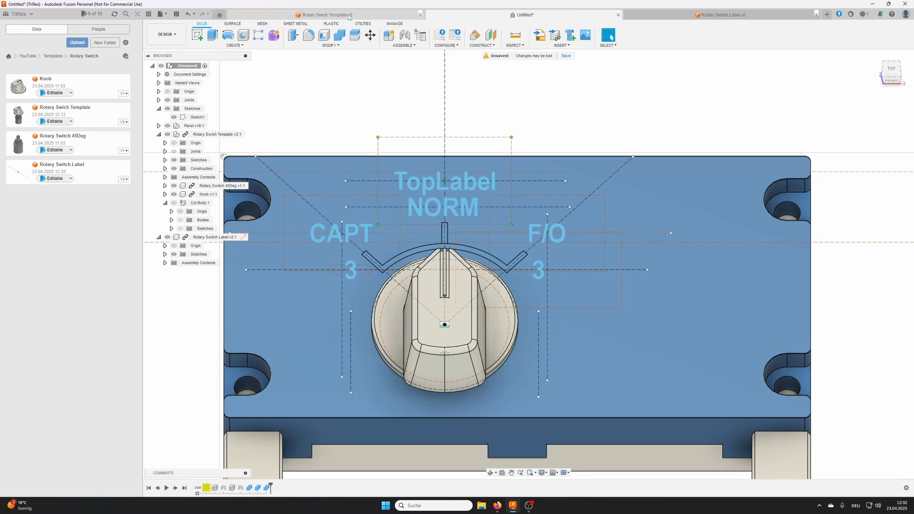
Review the Rotary Swich Template design and switch to the Rotary Switch Label design
{"action": "left_click", "coordinate": [349, 15]}
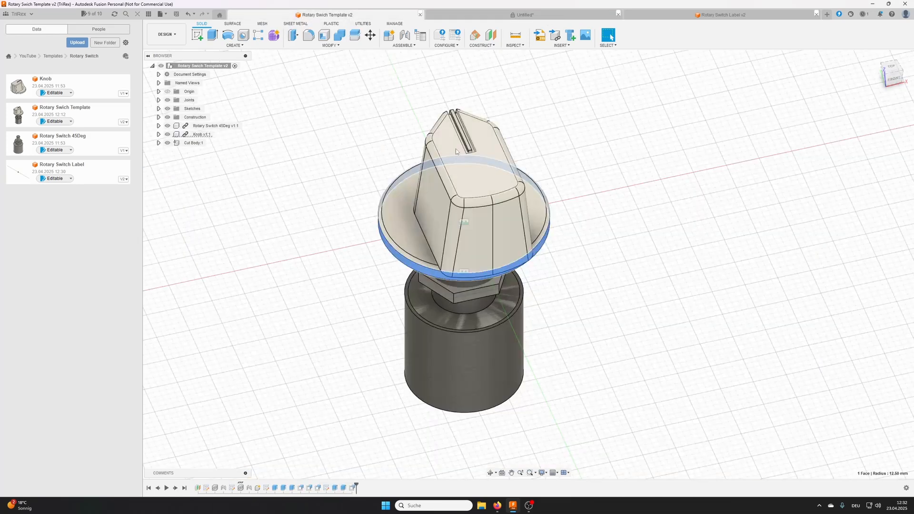
{"action": "left_click", "coordinate": [316, 238]}
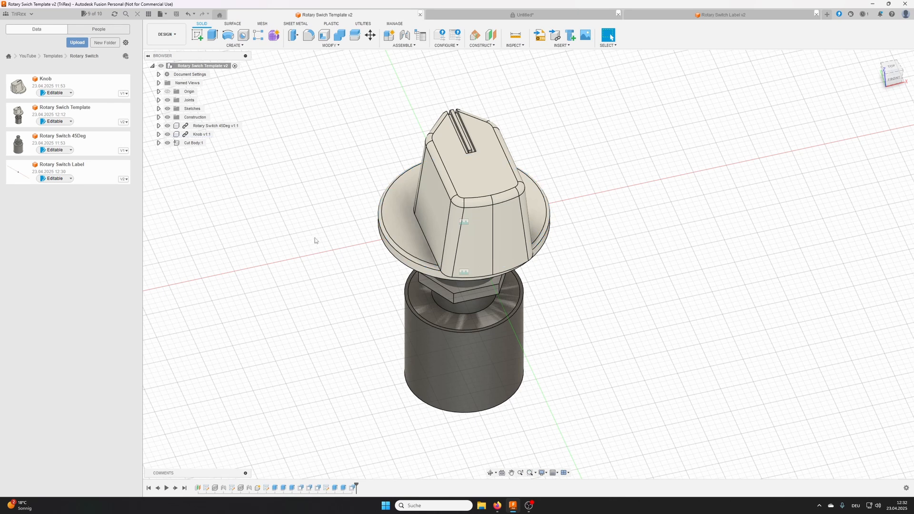
{"action": "left_click", "coordinate": [697, 15]}
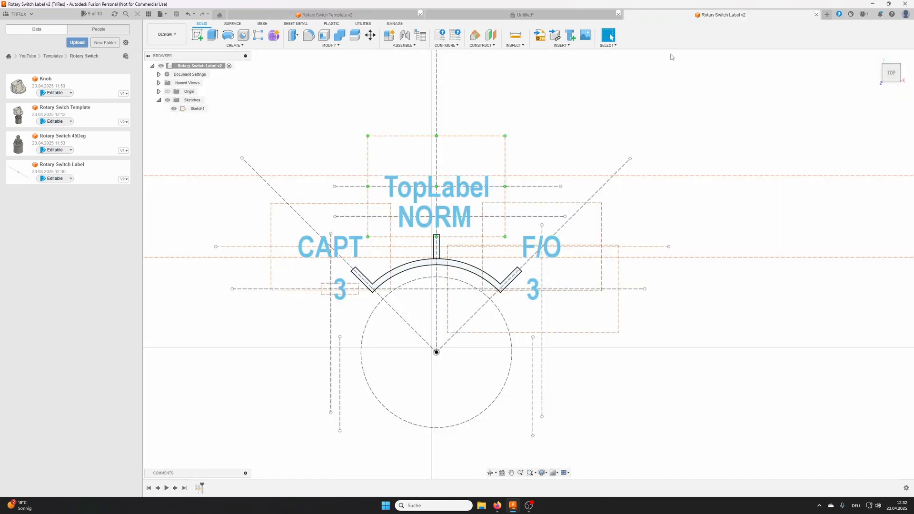